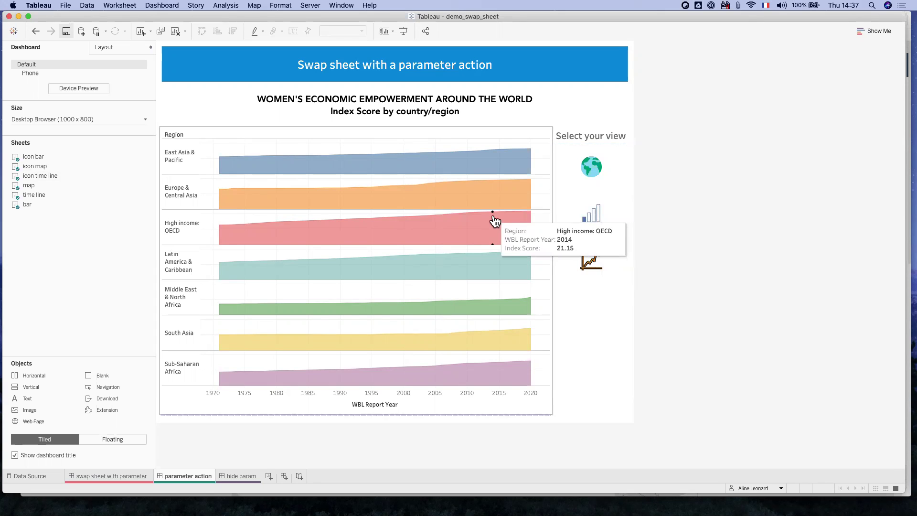
On the hide param dashboard, switch the map parameter to top map and set Top N country to 8.
left_click(244, 476)
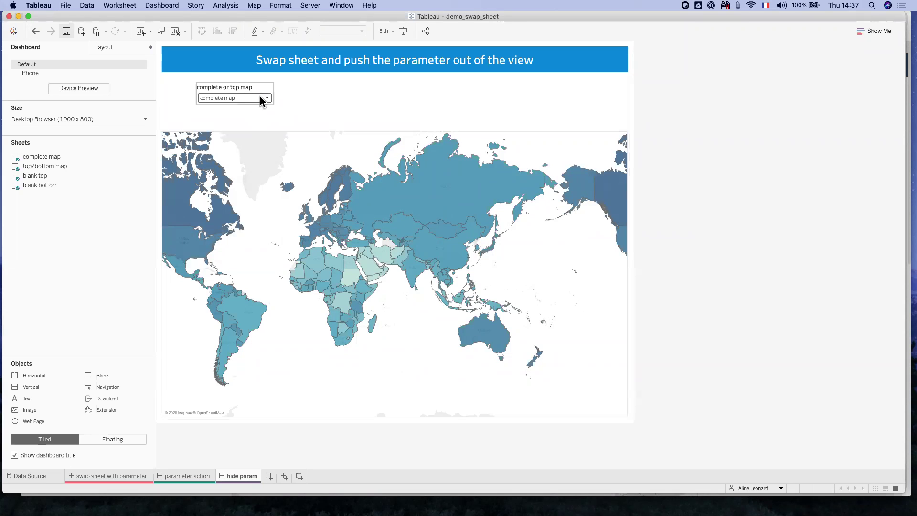
left_click(241, 97)
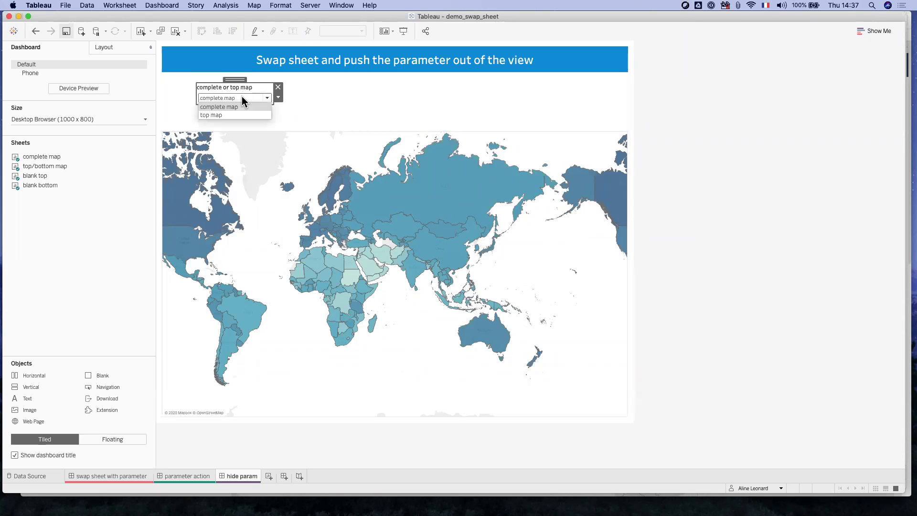
left_click(222, 114)
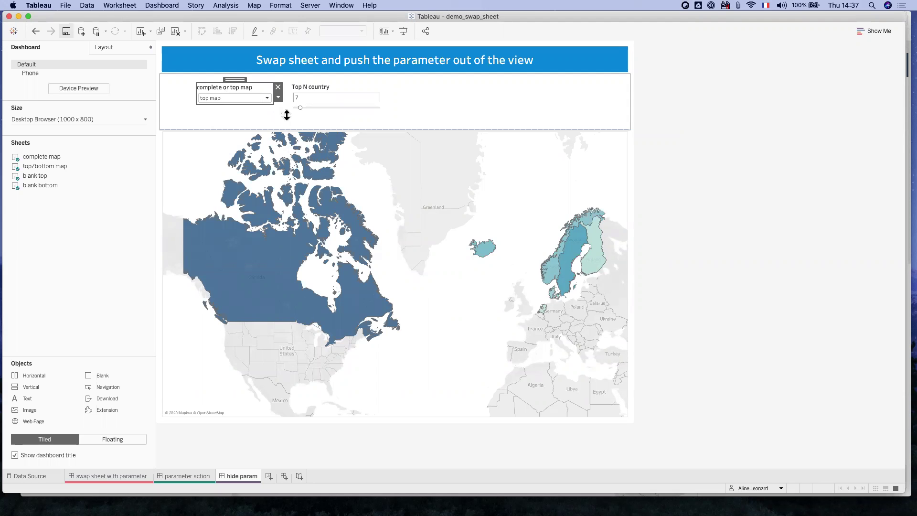
mouse_move(299, 107)
left_mouse_down()
mouse_move(310, 107)
mouse_move(301, 107)
left_mouse_up()
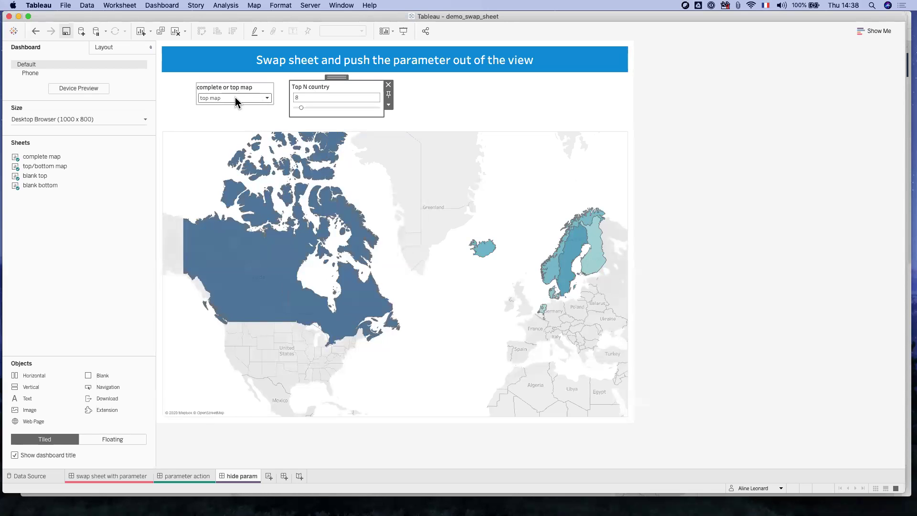
Switch the complete or top map parameter to complete map and back to top map to compare both views.
left_click(220, 97)
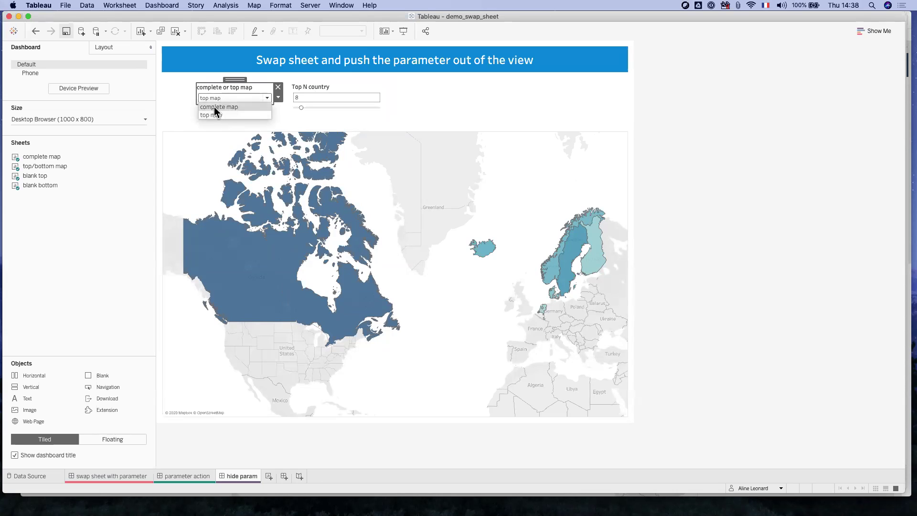
left_click(227, 106)
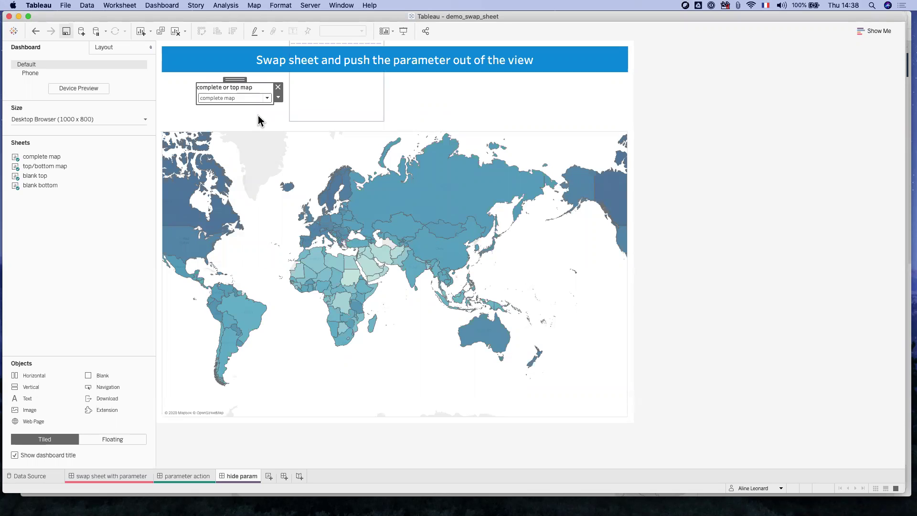
left_click(241, 99)
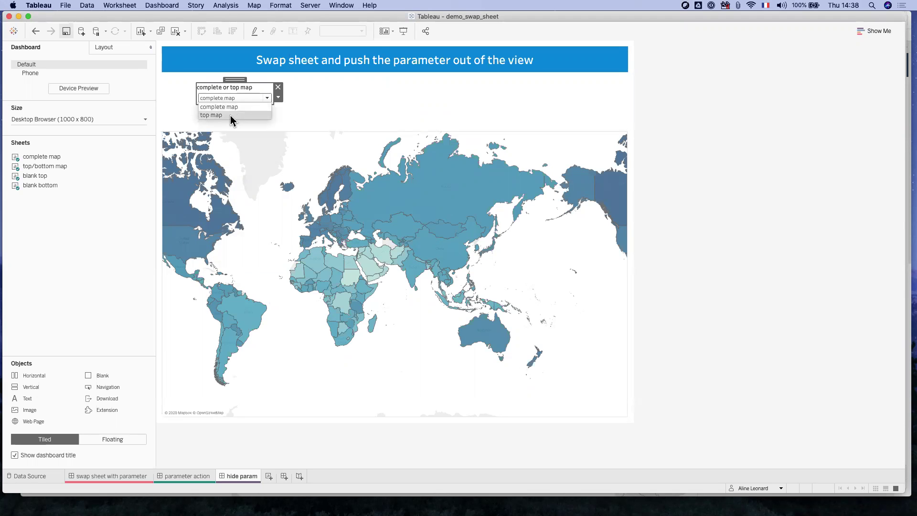
left_click(230, 115)
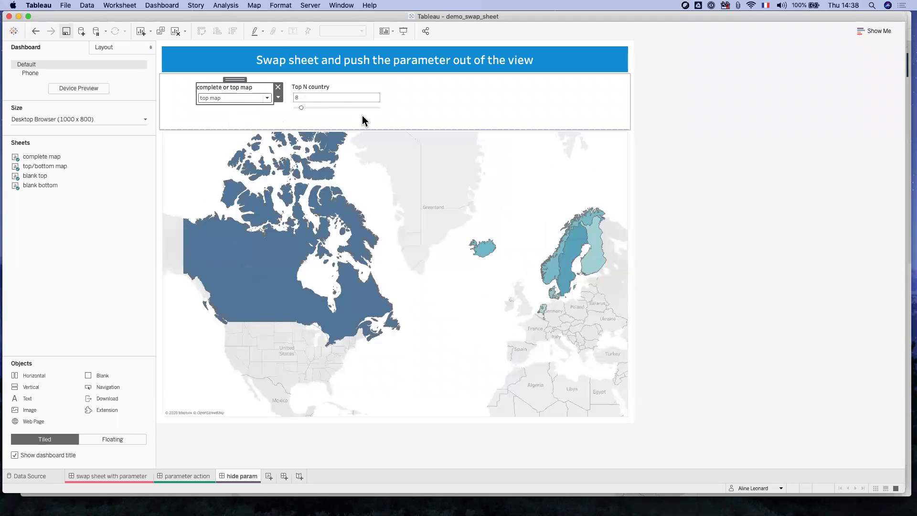
Try the Top N country slider and return the map parameter to complete map.
left_click_drag(299, 107, 301, 107)
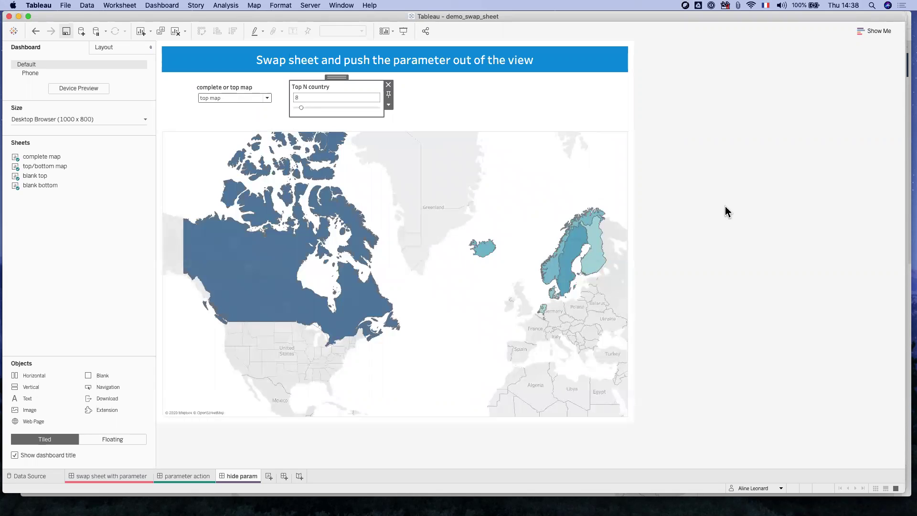
left_click(204, 98)
left_click(206, 105)
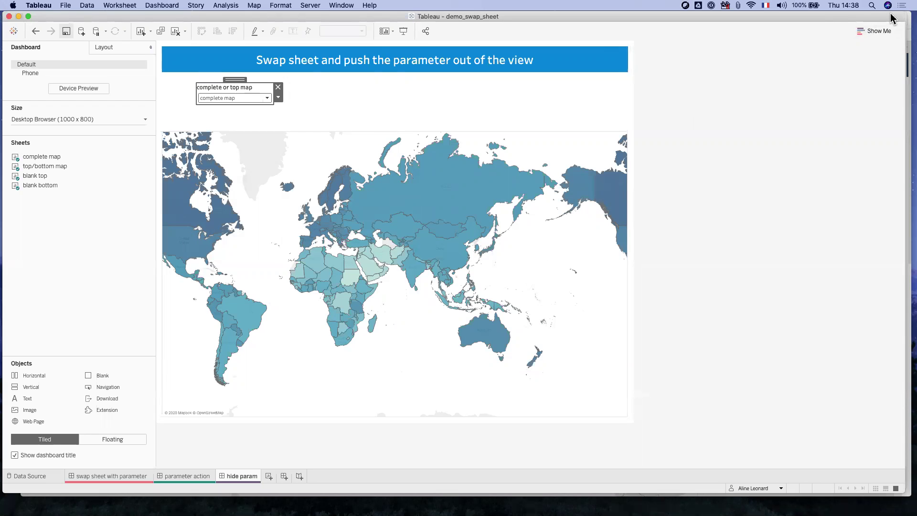
Switch to the Book5 workbook and rename its empty Sheet 1 as map.
left_click_drag(903, 14, 444, 120)
left_click_drag(317, 122, 1, 122)
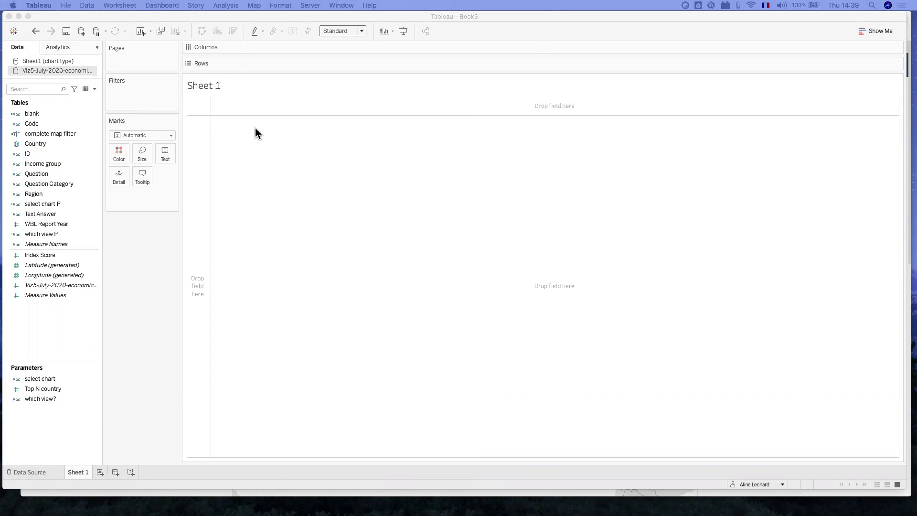
left_click(44, 71)
left_click(74, 381)
right_click(80, 474)
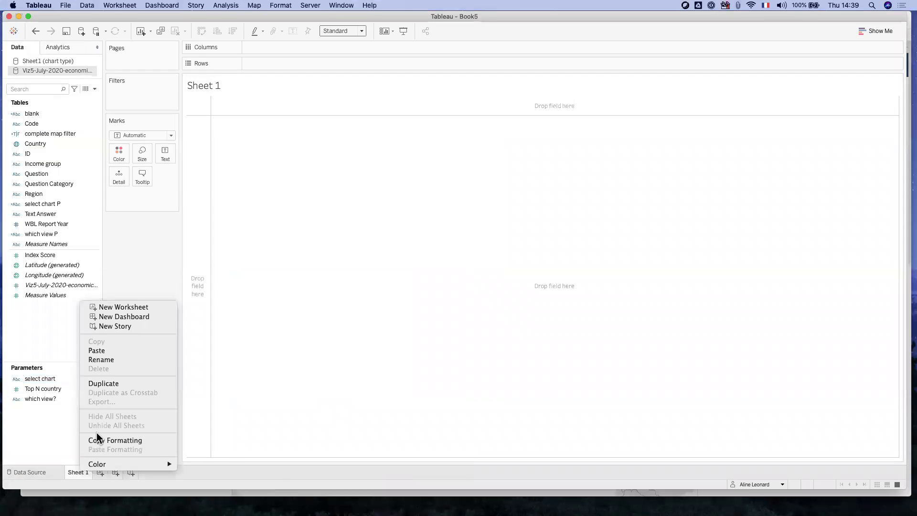
left_click(102, 359)
type("map")
key("Return")
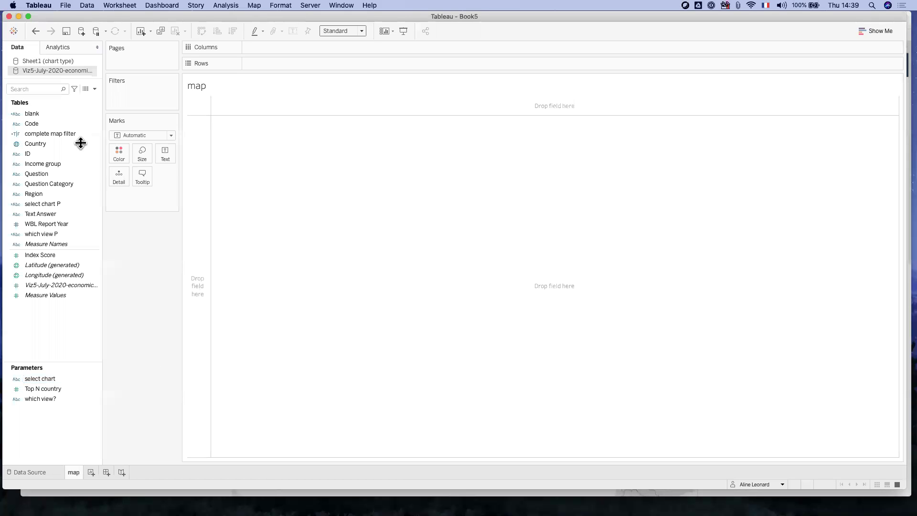
Build a filled world map by Country, coloured by Index Score.
left_click(14, 135)
double_click(35, 143)
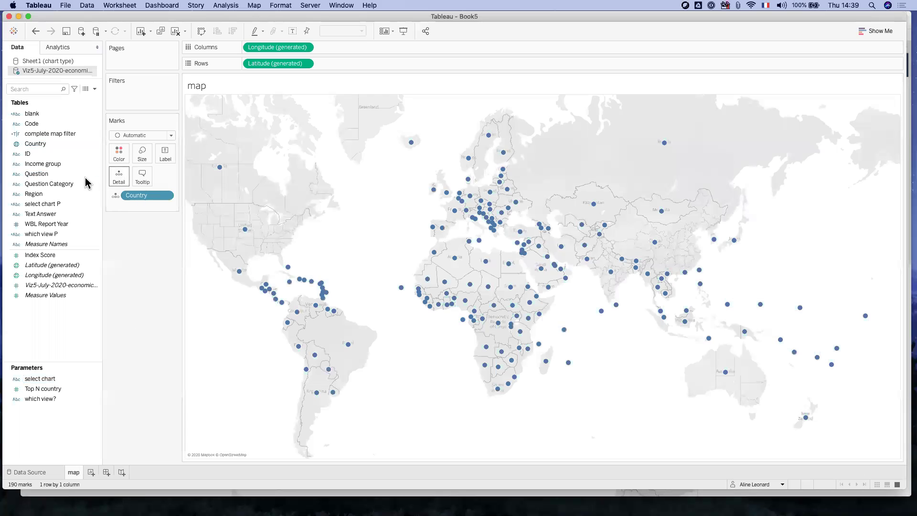
left_click_drag(39, 255, 115, 158)
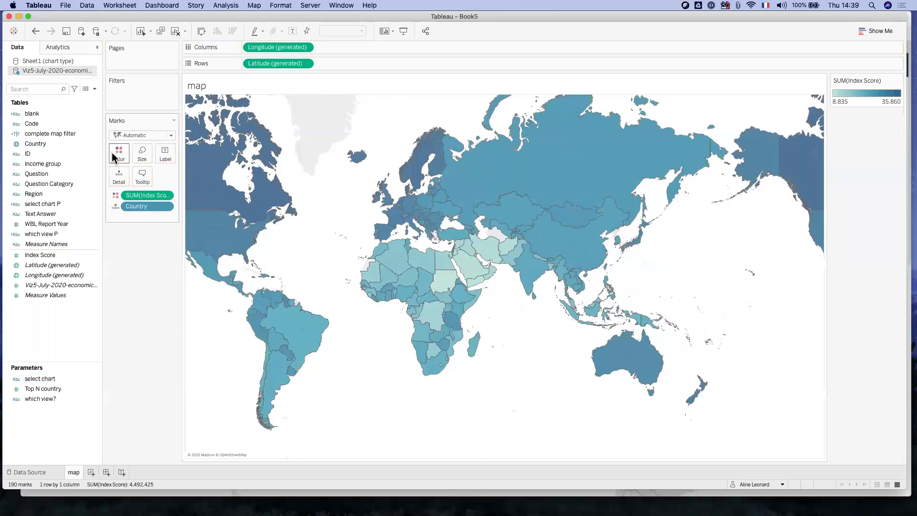
Set the default aggregation of the Index Score field to Average.
left_click(165, 195)
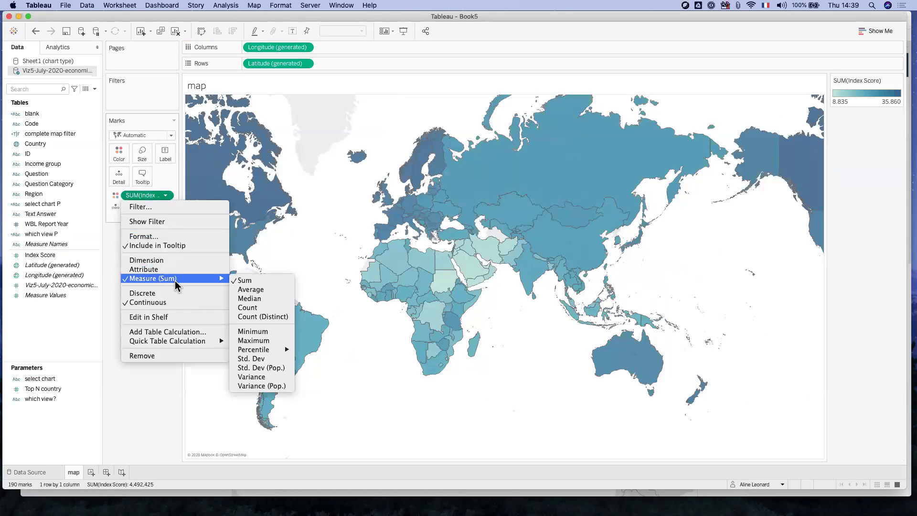
left_click(103, 350)
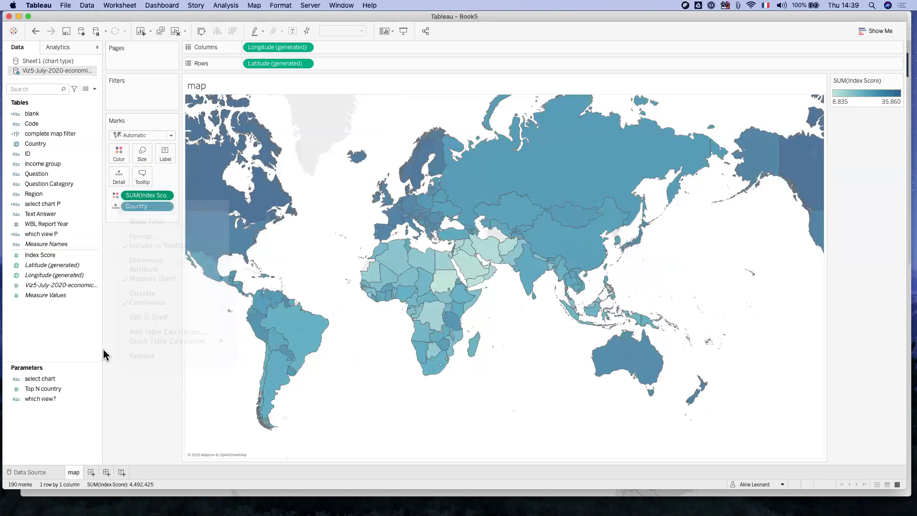
right_click(58, 256)
mouse_move(108, 380)
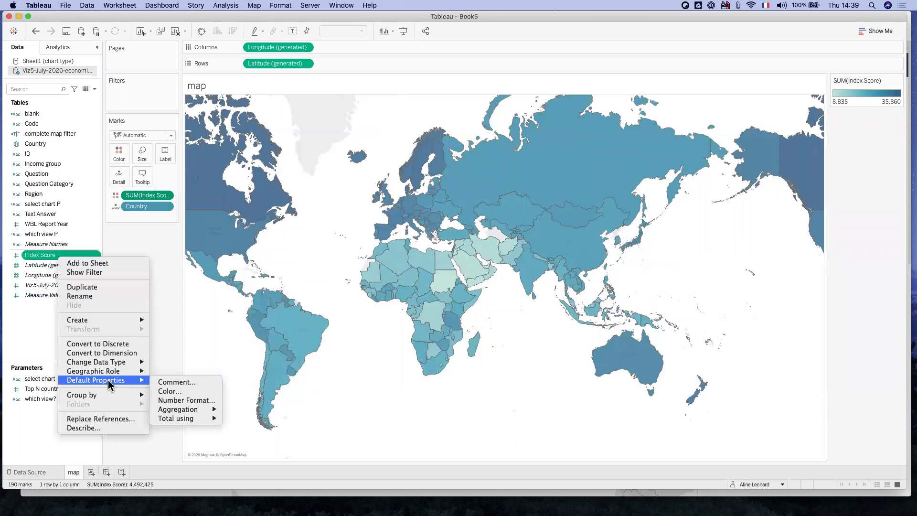
mouse_move(205, 409)
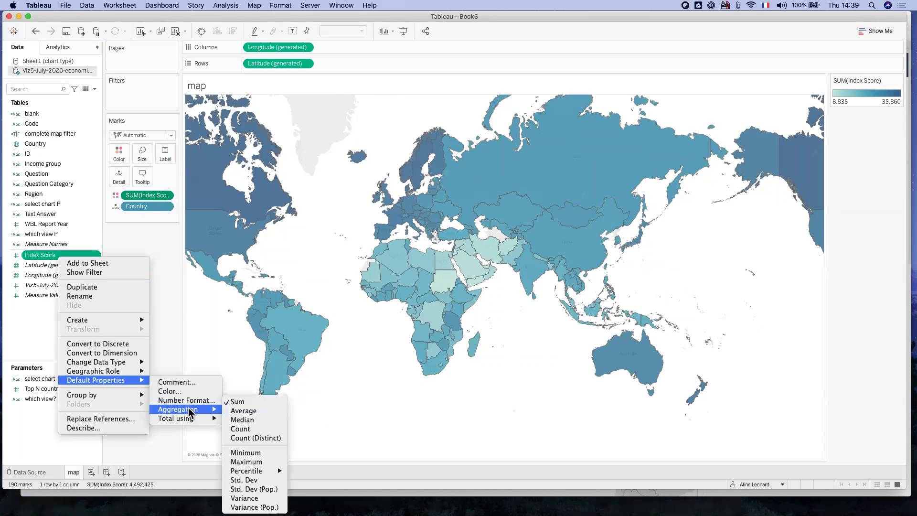
left_click(234, 411)
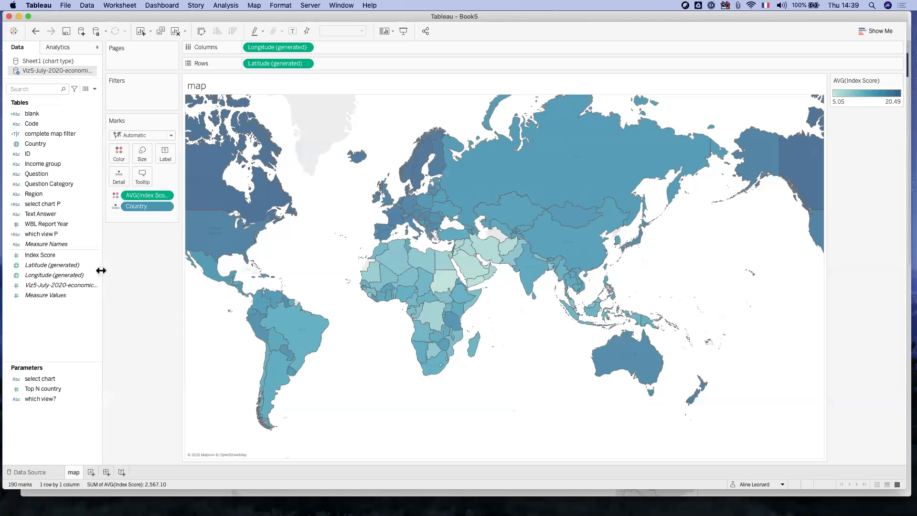
Add a new worksheet and rename it as bar chart.
left_click(91, 473)
right_click(93, 472)
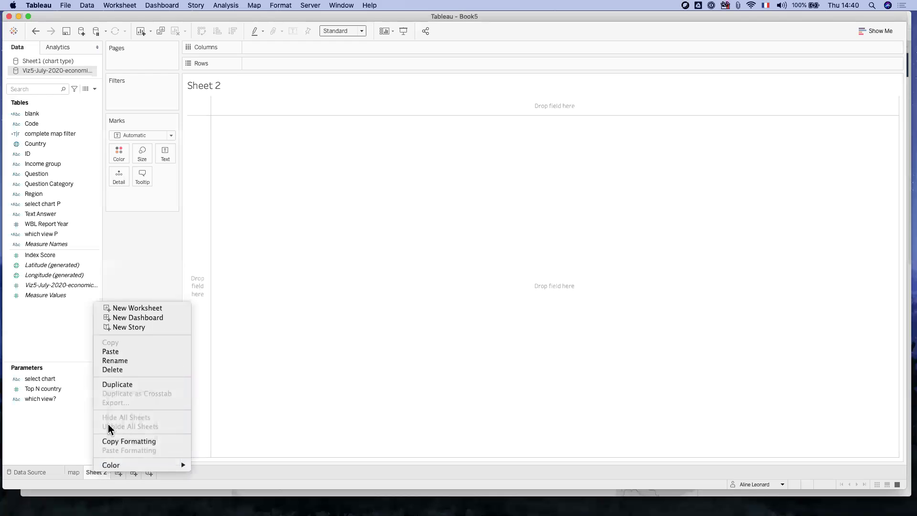
left_click(119, 360)
type("b")
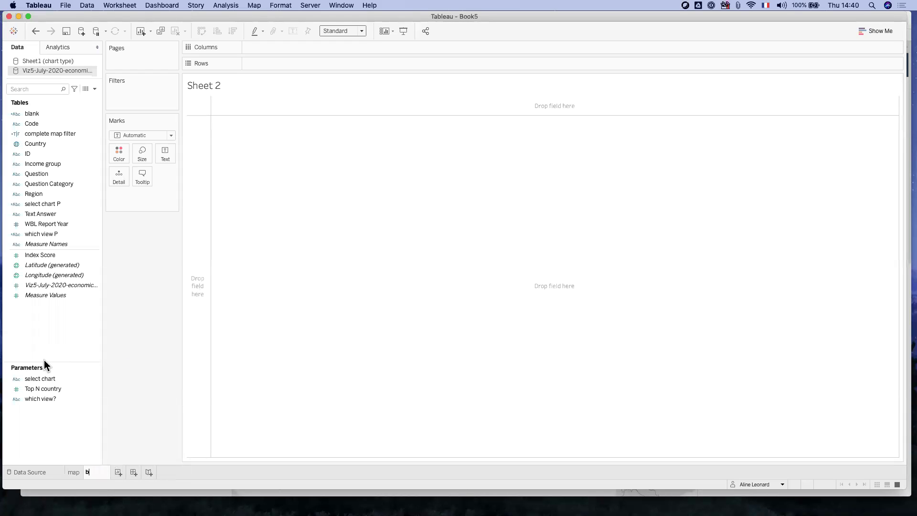
type("ar chart")
key("Return")
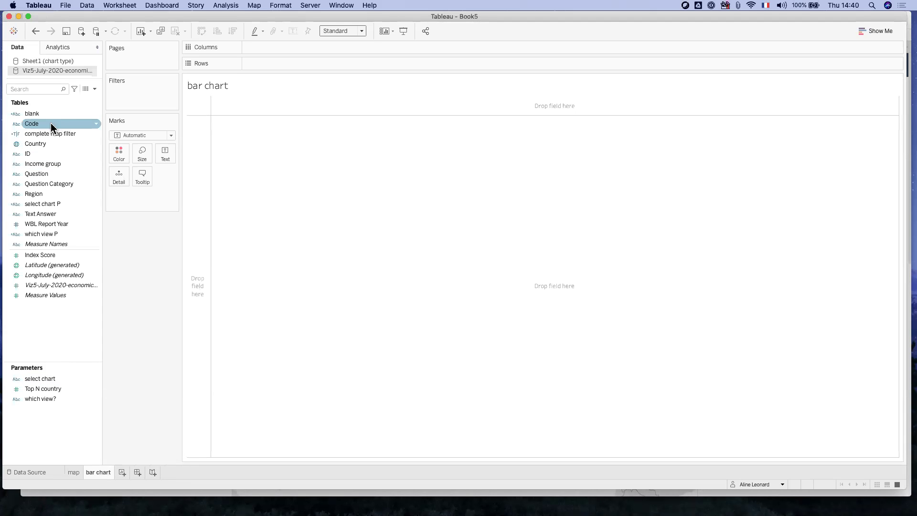
Build horizontal bars with Country on rows and average Index Score on columns, sorted in descending order.
left_click_drag(32, 143, 273, 62)
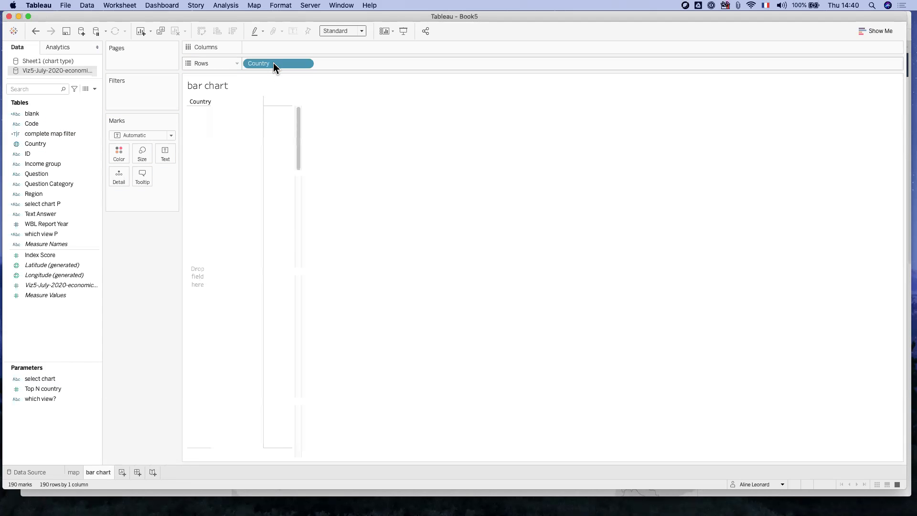
left_click_drag(38, 254, 269, 46)
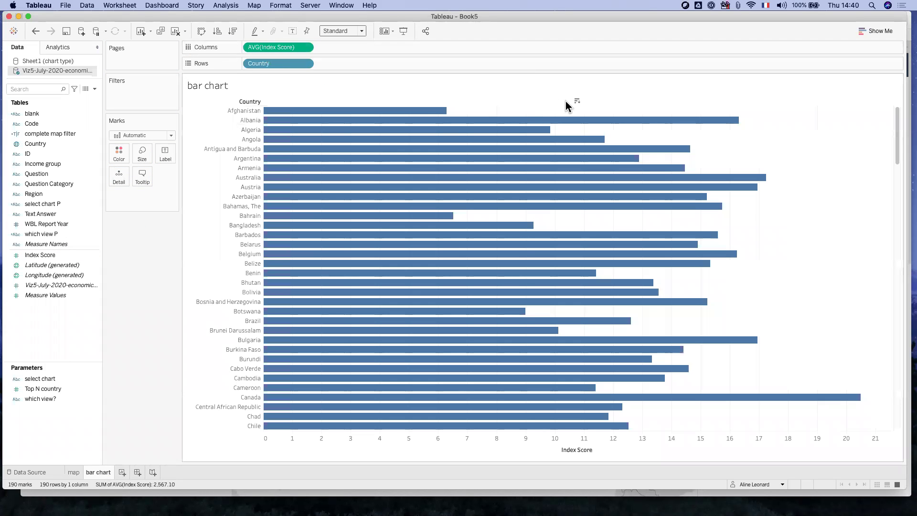
left_click(576, 101)
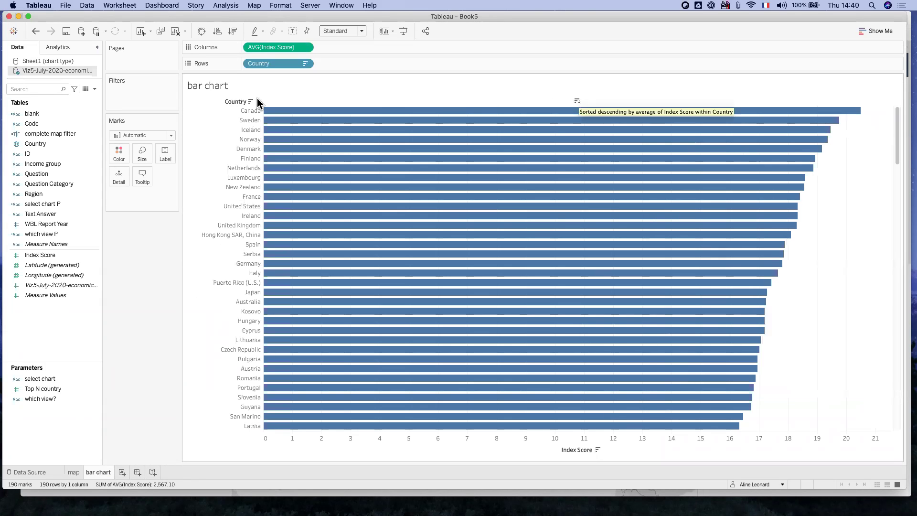
Show mark labels on the bars of the bar chart.
left_click(165, 152)
left_click(188, 176)
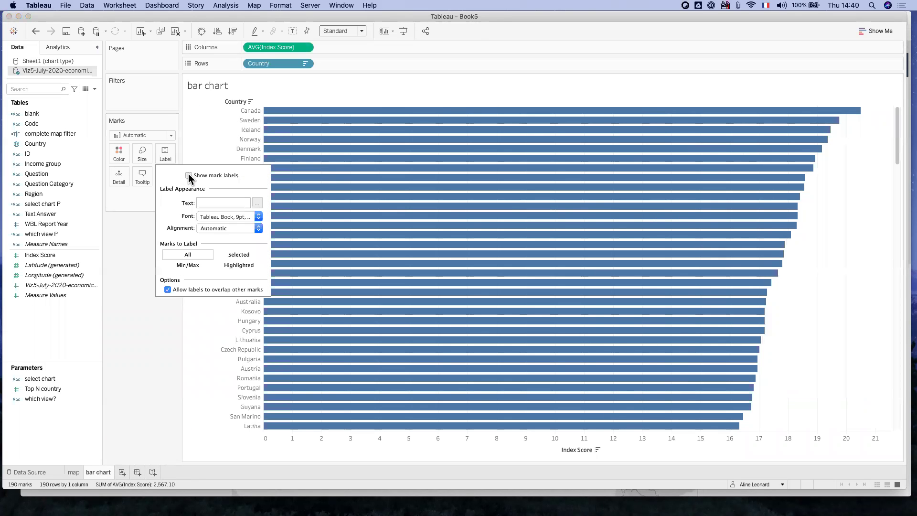
left_click(119, 272)
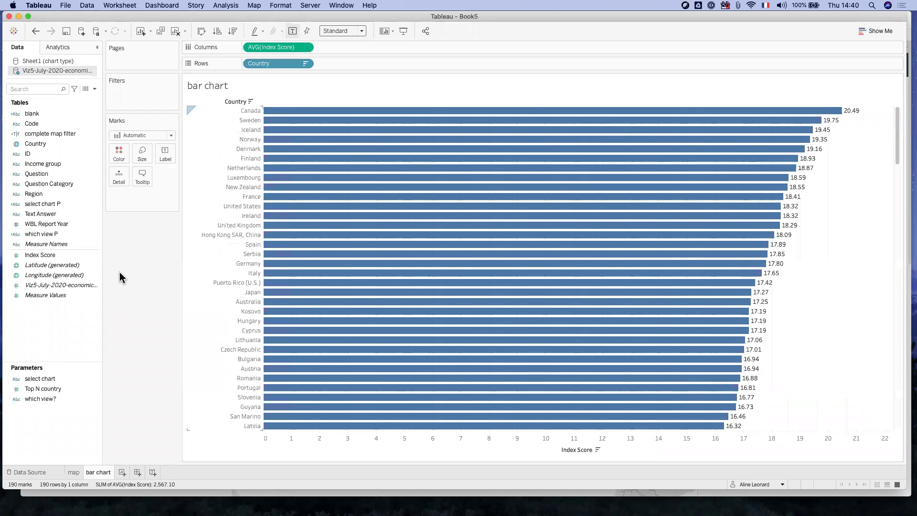
left_click(100, 389)
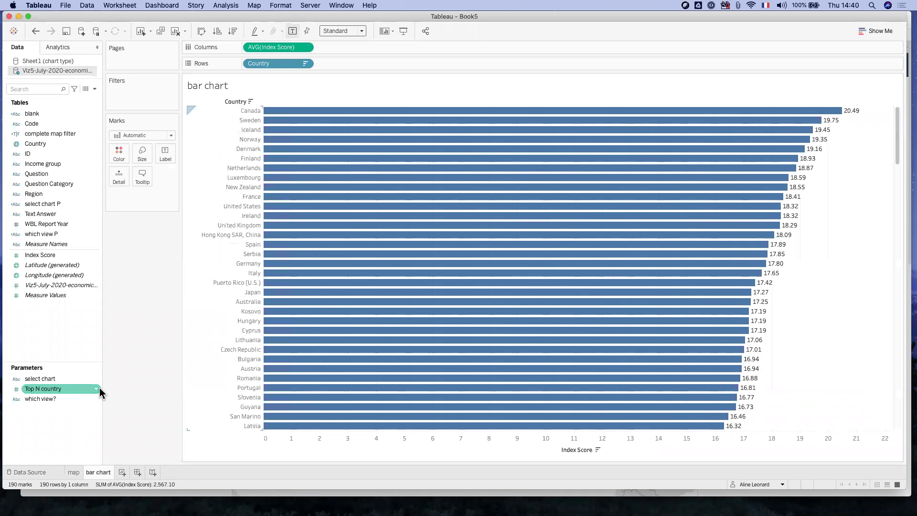
Add a third worksheet and rename it as time line.
left_click(122, 472)
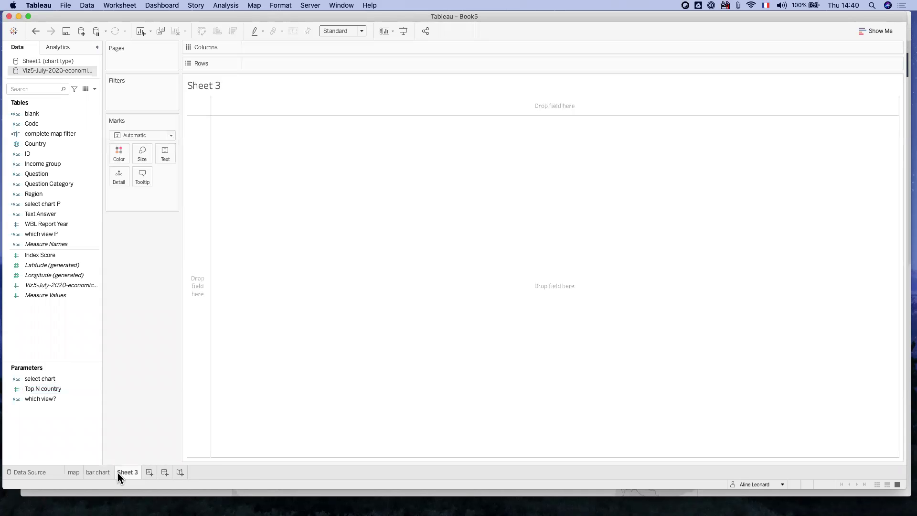
right_click(118, 472)
left_click(135, 357)
type("time line")
key("Return")
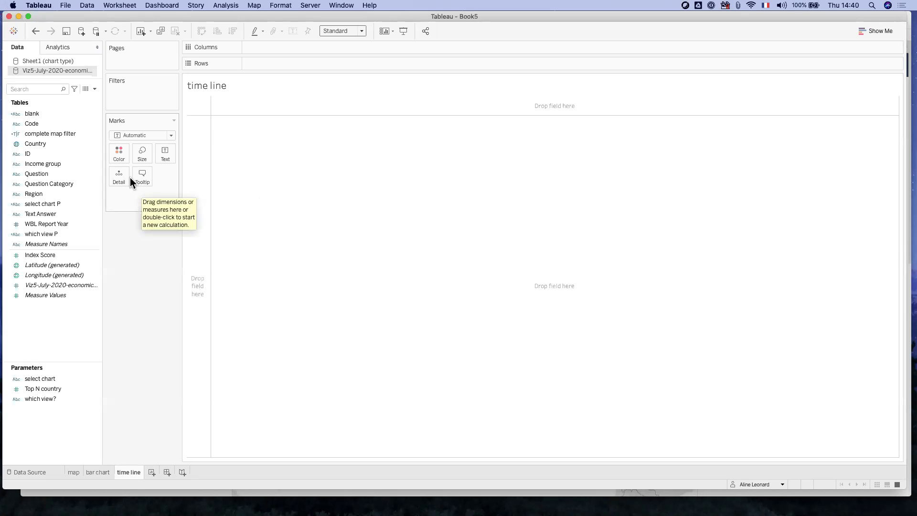
Place Region on rows and WBL Report Year on columns, and convert the year to a continuous field.
left_click_drag(36, 191, 274, 62)
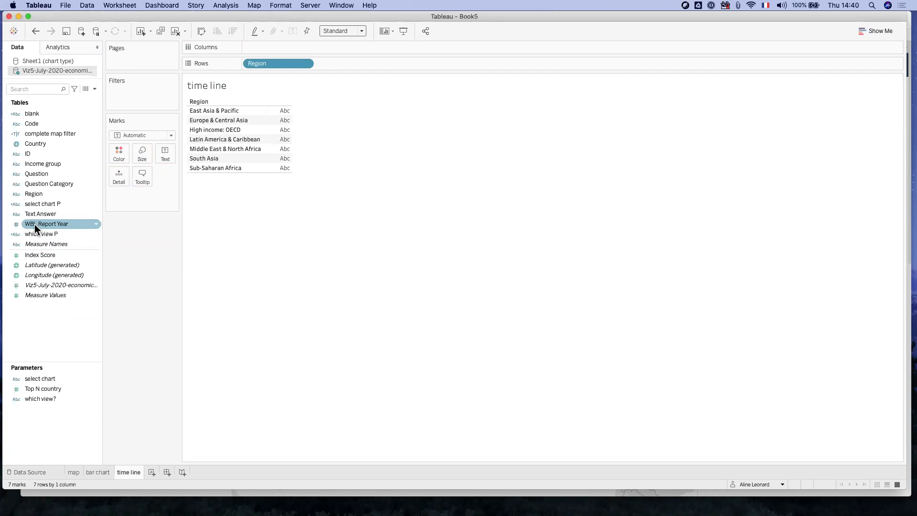
left_click_drag(34, 224, 269, 48)
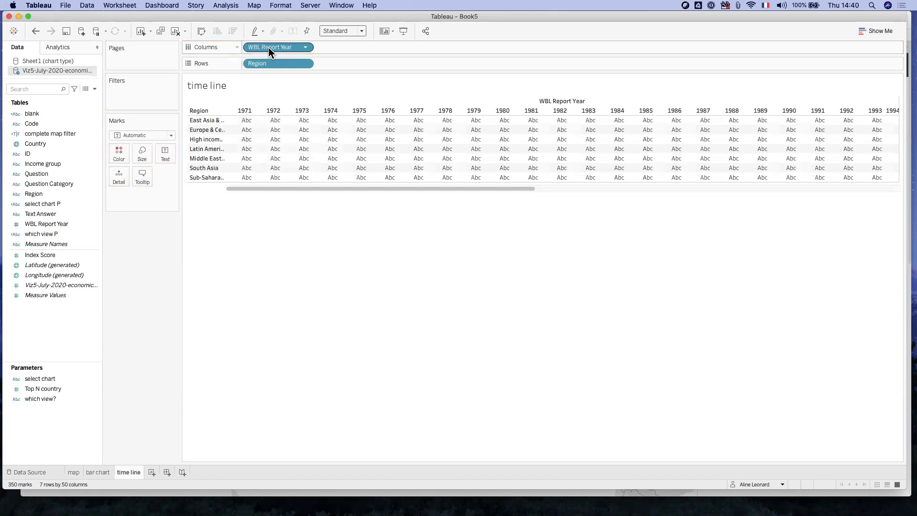
left_click(304, 46)
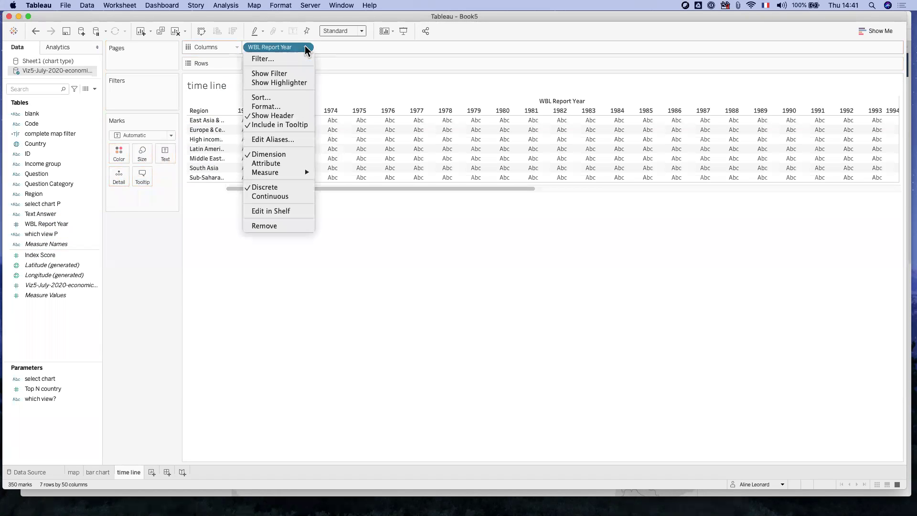
left_click(270, 194)
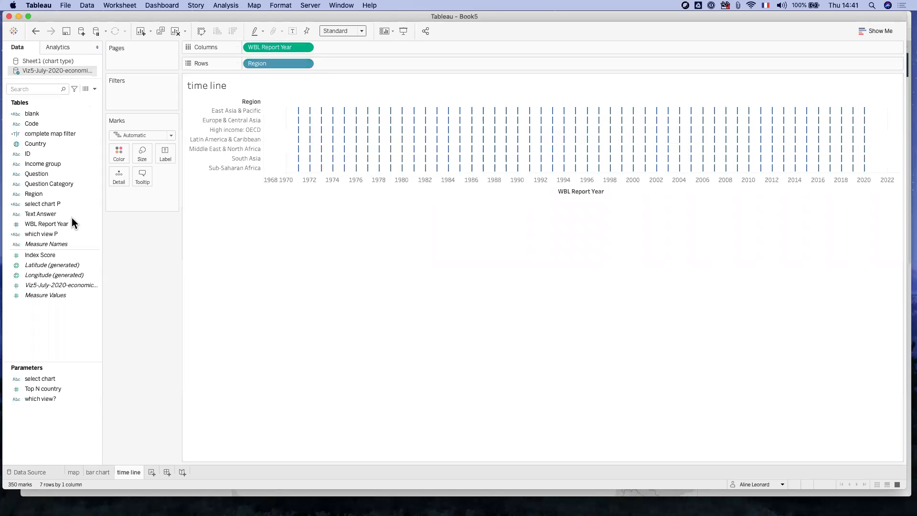
Add the average Index Score to the rows of the time line sheet, after Region.
left_click(29, 114)
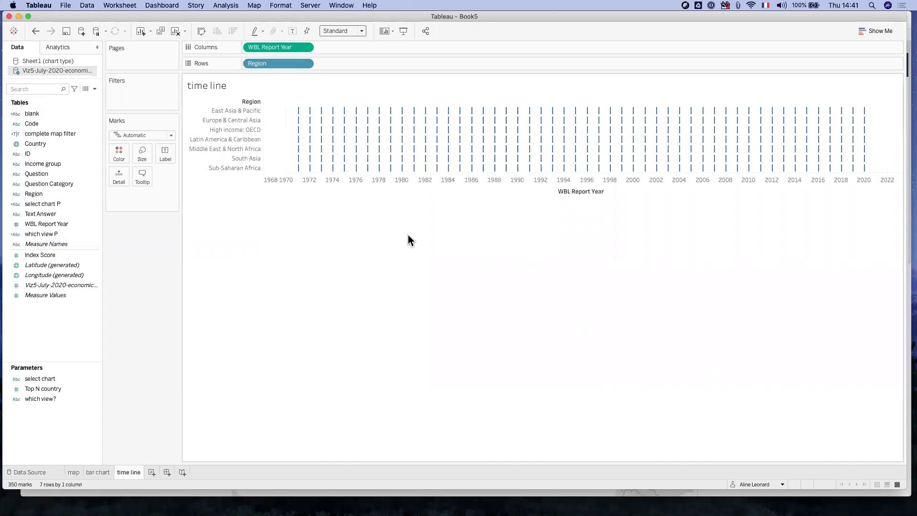
left_click(33, 256)
left_click_drag(29, 259, 327, 62)
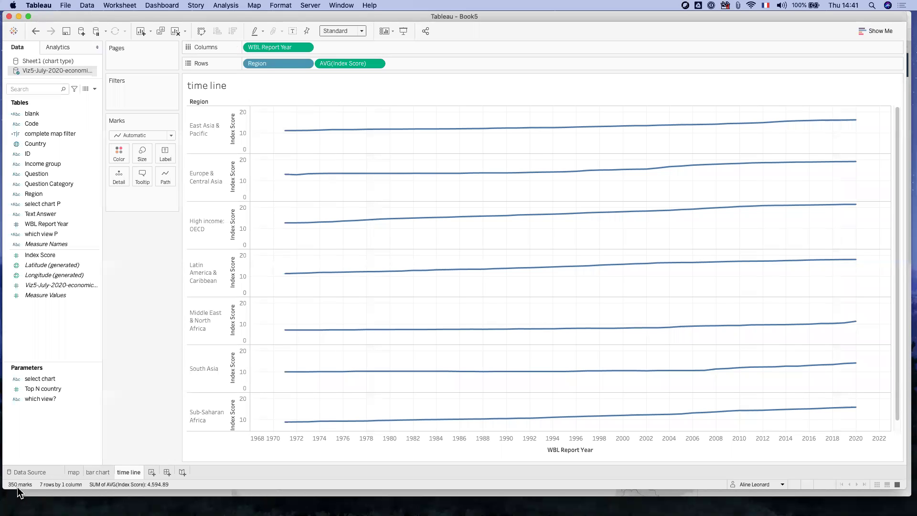
Delete the leftover calculated fields complete map filter and blank from the data source.
left_click(74, 472)
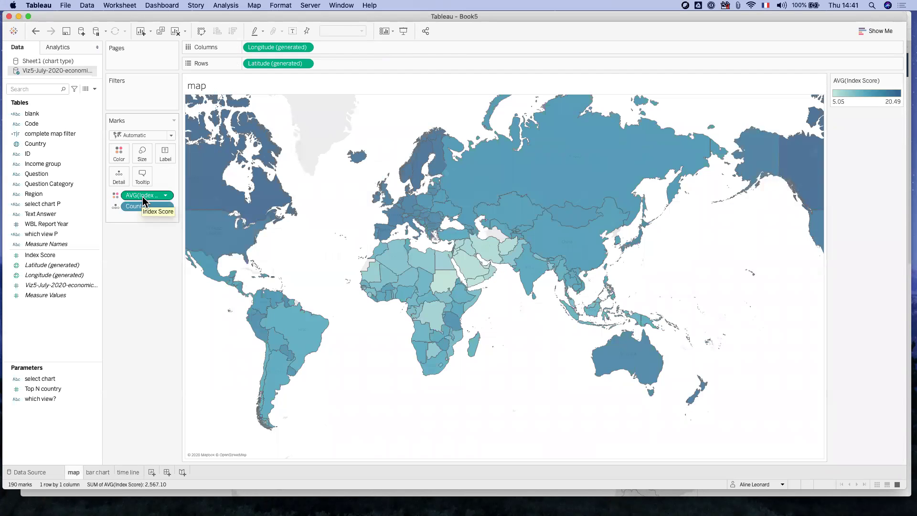
left_click(99, 471)
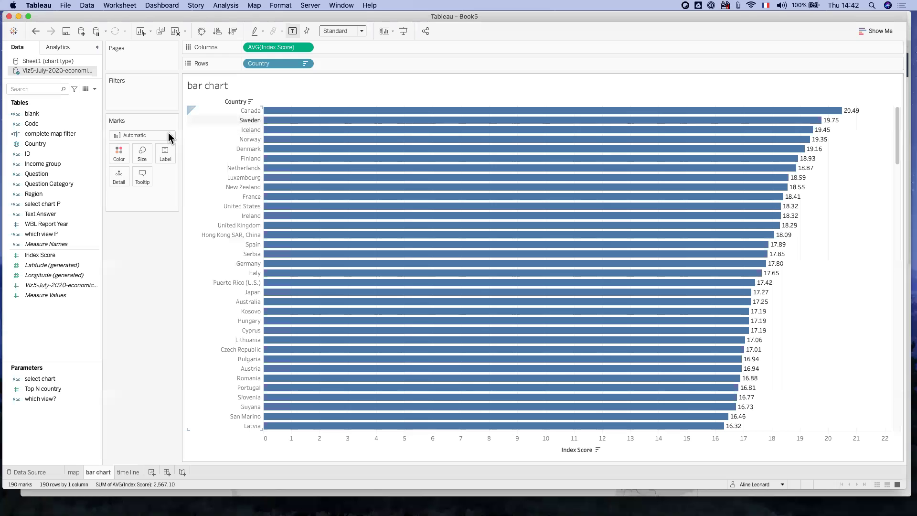
left_click(82, 133)
right_click(49, 134)
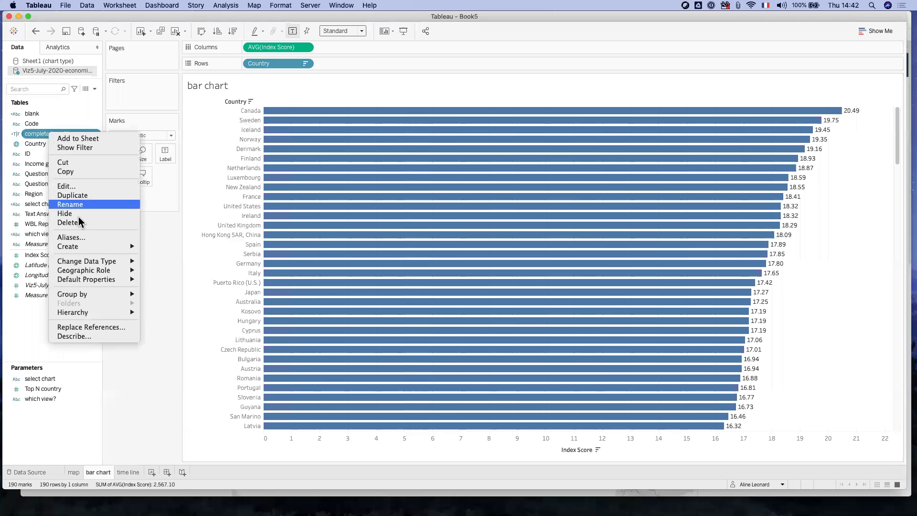
left_click(31, 115)
right_click(36, 114)
left_click(51, 193)
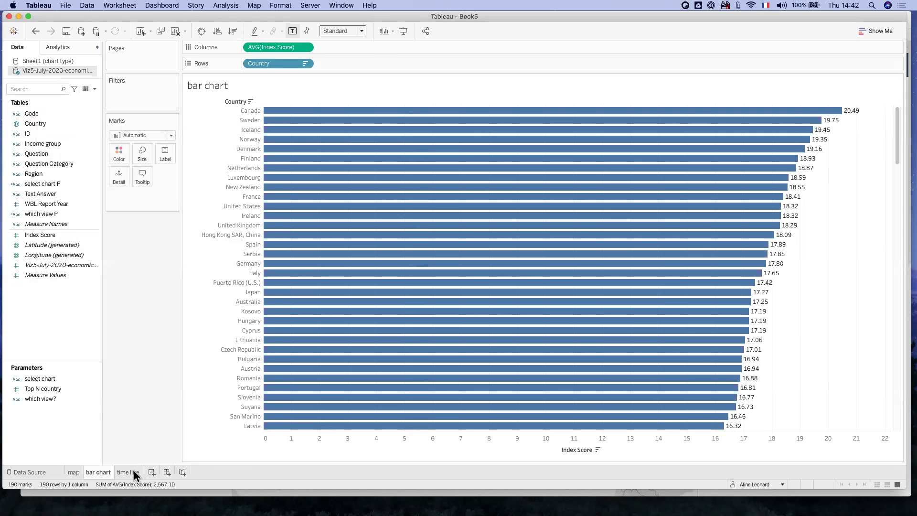
Delete the leftover calculated fields which view P and select chart P.
left_click(128, 473)
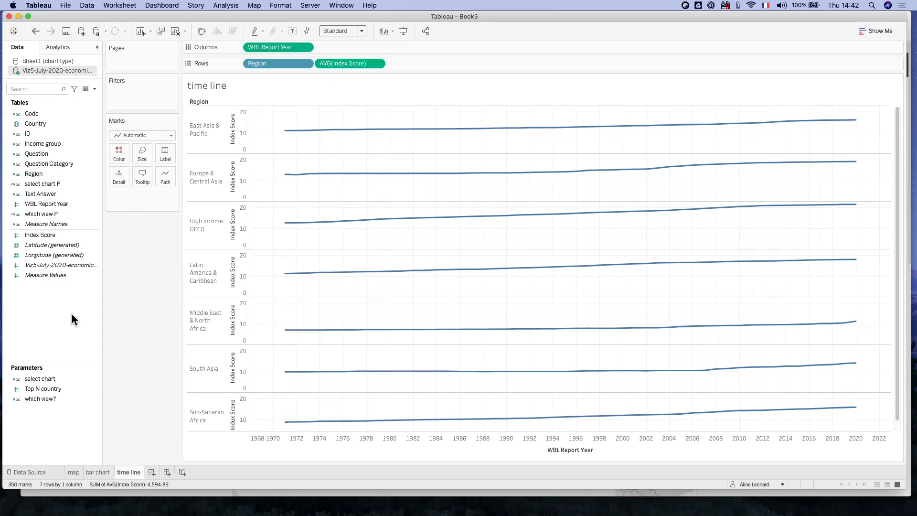
right_click(35, 213)
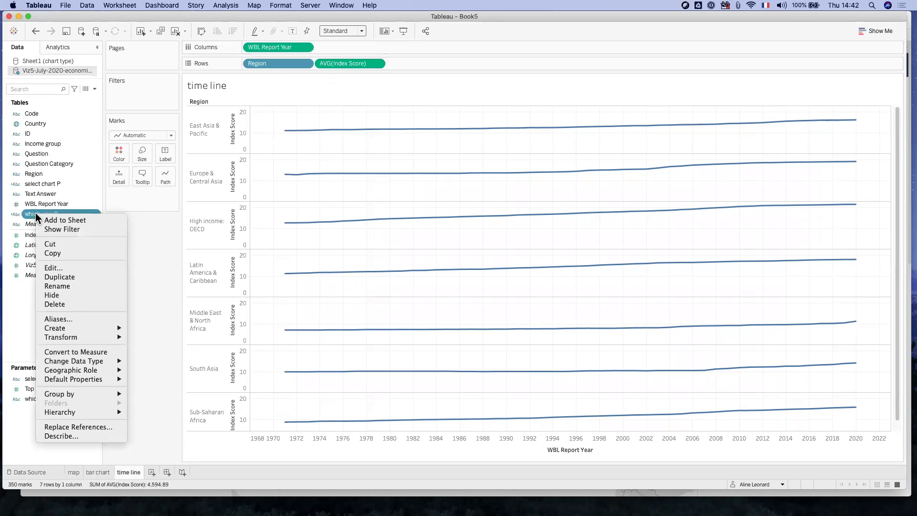
left_click(61, 304)
left_click(35, 184)
right_click(38, 185)
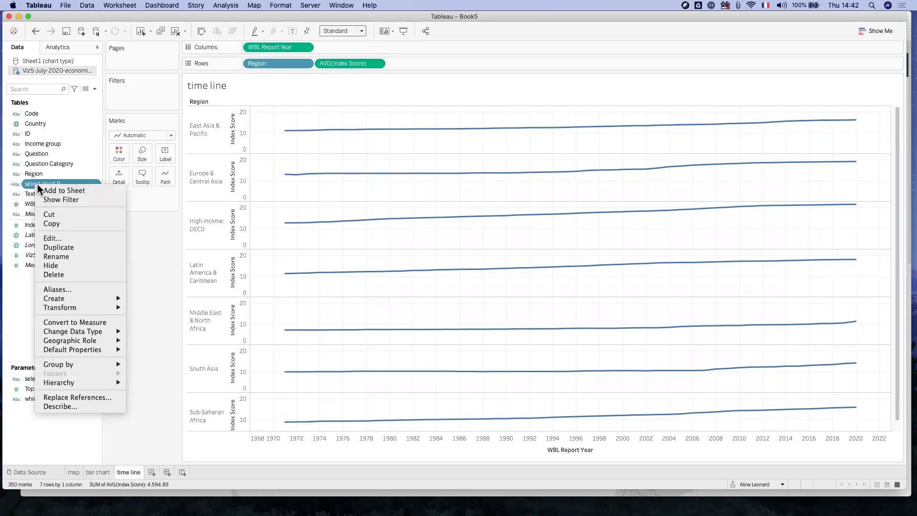
left_click(65, 275)
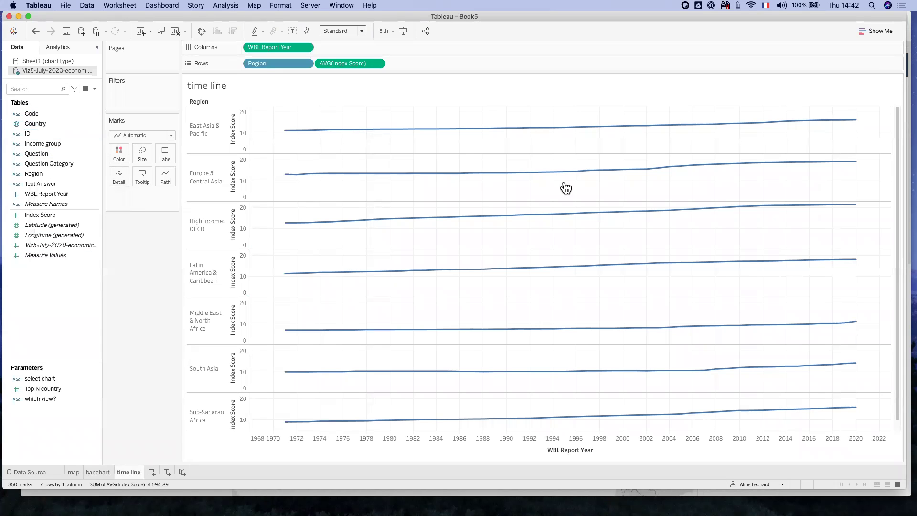
Try the Bar and Line mark types on the time line sheet and settle on Area.
left_click(123, 136)
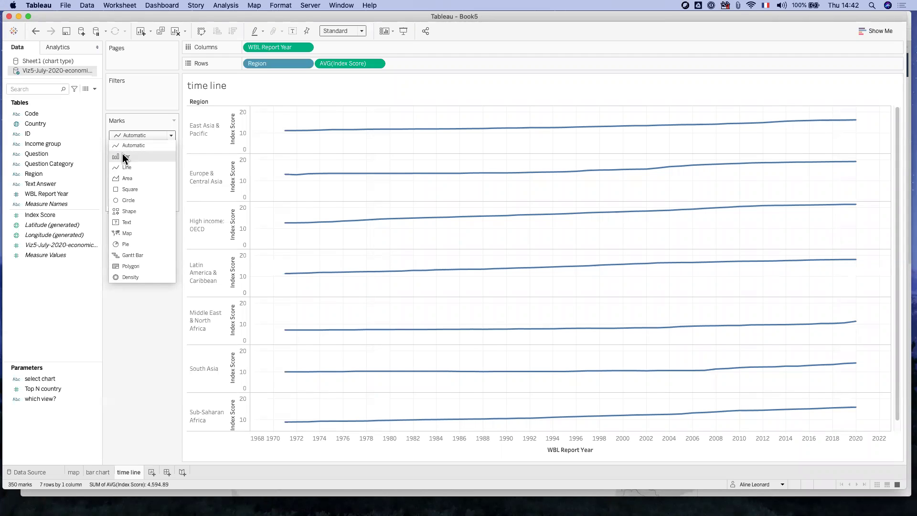
left_click(123, 153)
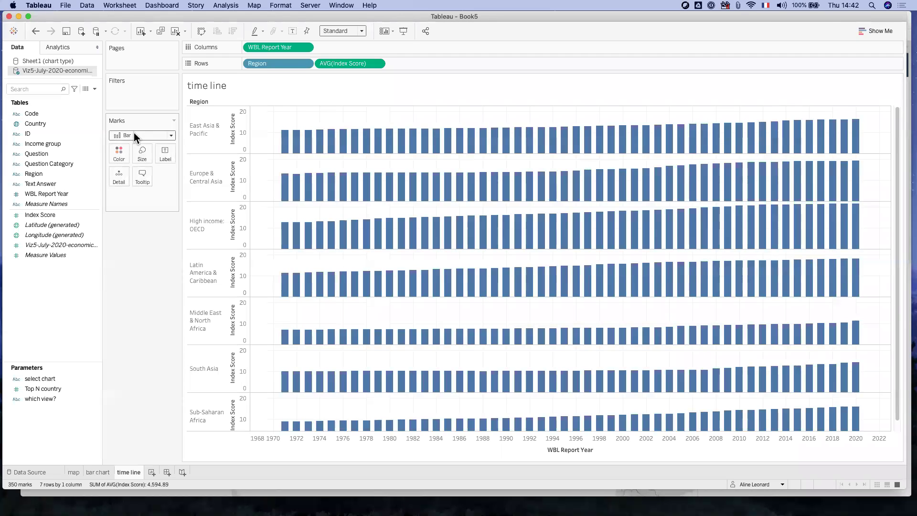
left_click(133, 134)
left_click(130, 161)
left_click(133, 134)
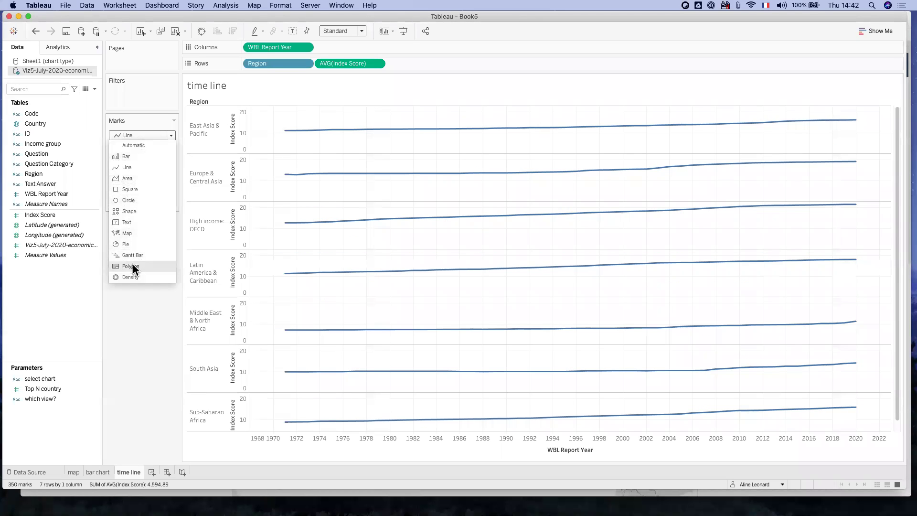
left_click(129, 179)
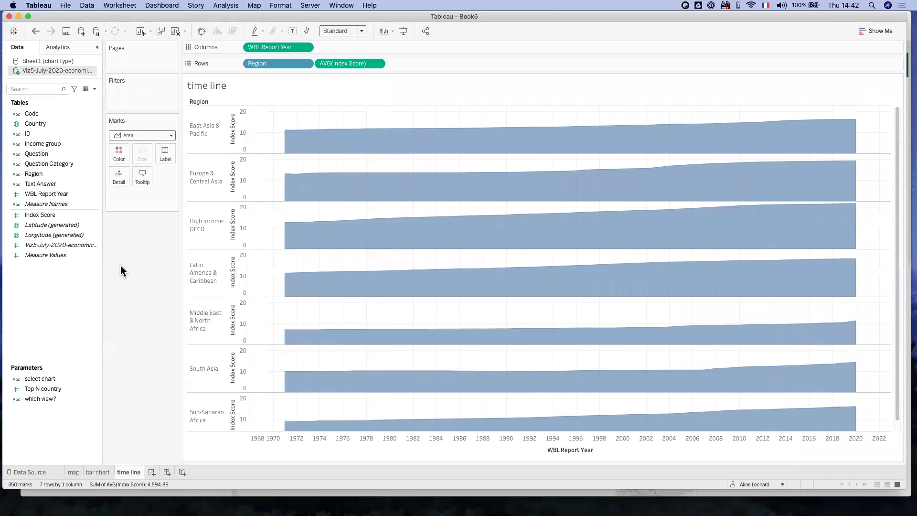
Create a new dashboard and return to the time line worksheet.
left_click(166, 474)
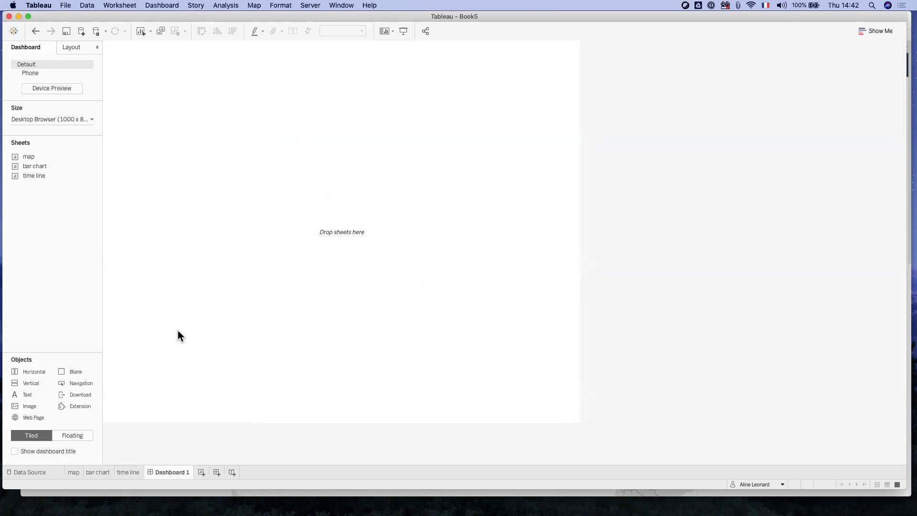
left_click_drag(34, 176, 41, 207)
left_click(129, 473)
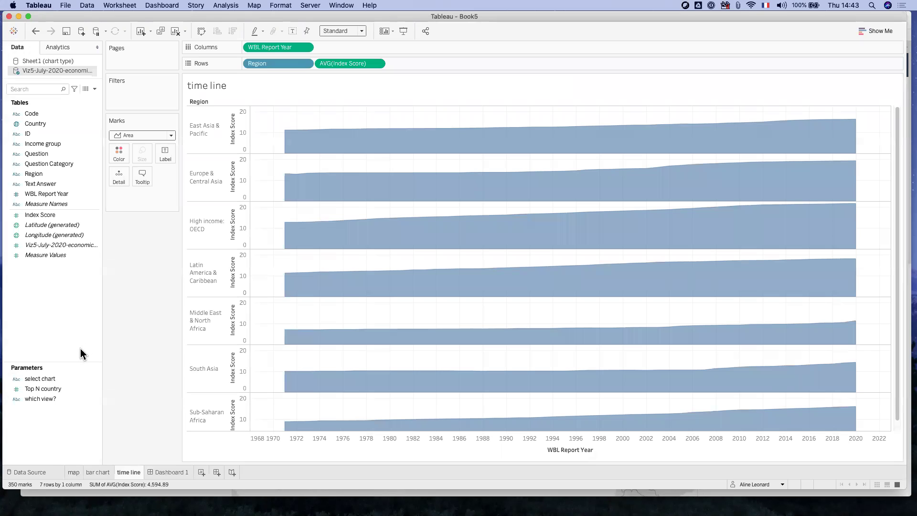
Try to set up a new parameter named select chart with the String data type and a list of allowable values.
left_click(94, 88)
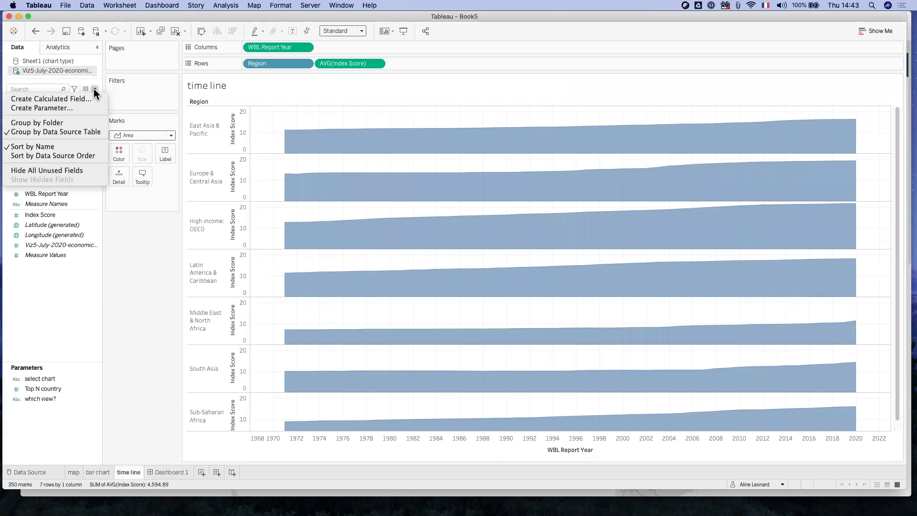
left_click(50, 107)
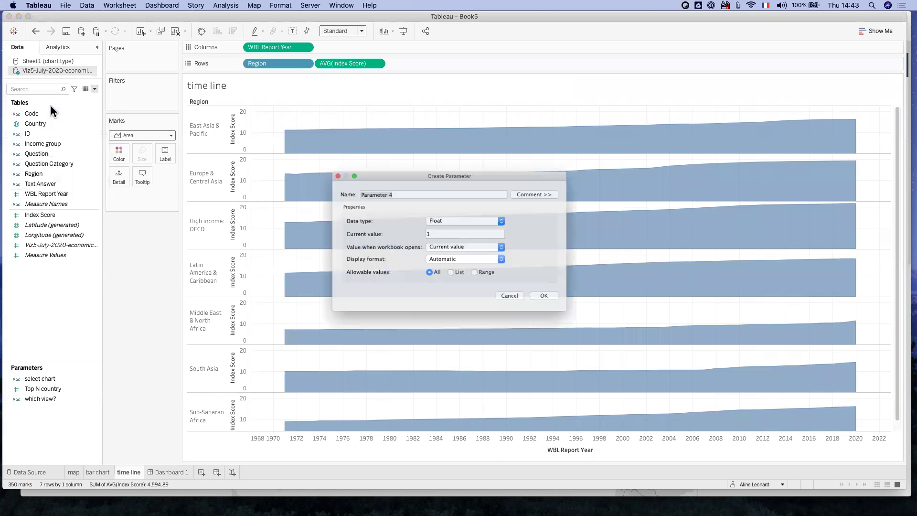
type("select chart")
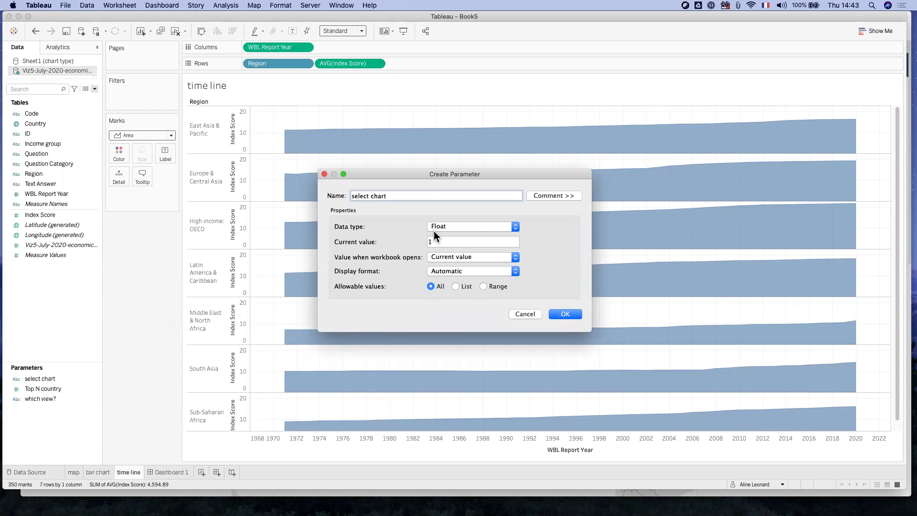
left_click(451, 228)
left_click(453, 243)
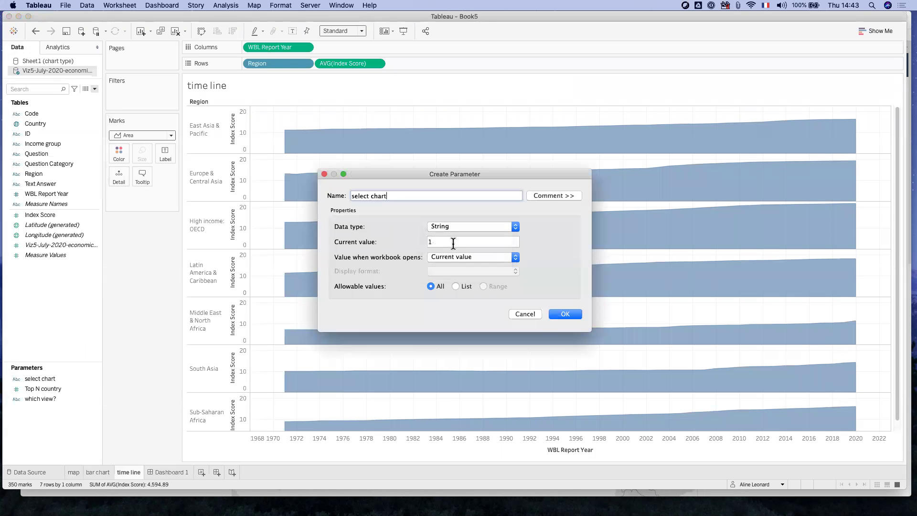
left_click(456, 285)
List bar chart, map and time line as the new parameter's values, try to save it, and cancel the dialog.
left_click(382, 332)
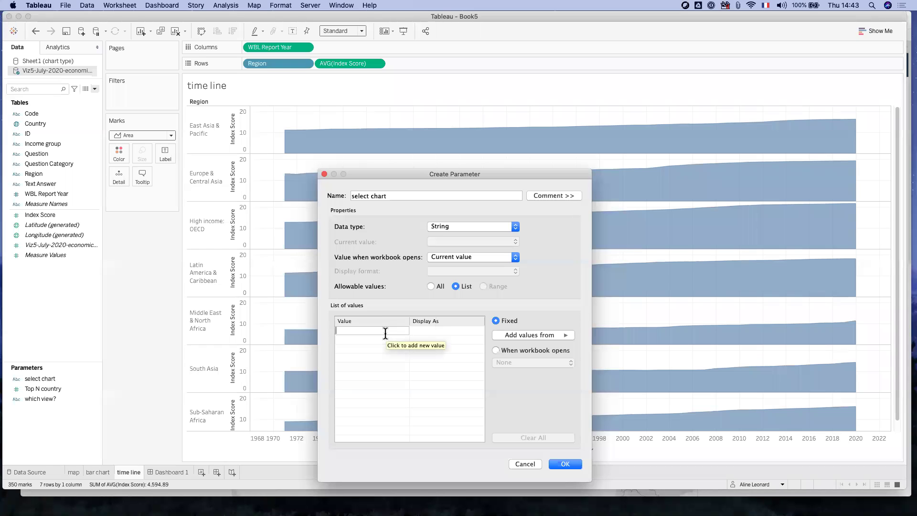
type("bar chart")
key("Return")
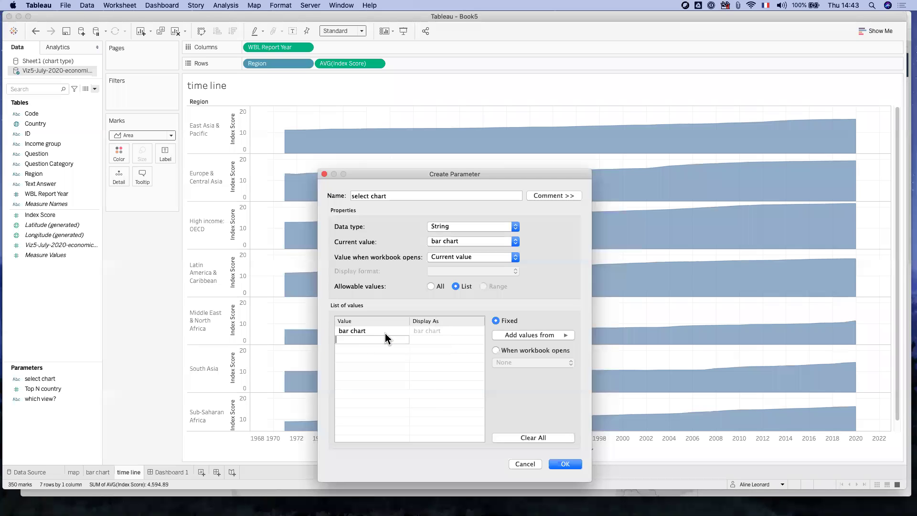
type("map")
key("Return")
type("time line")
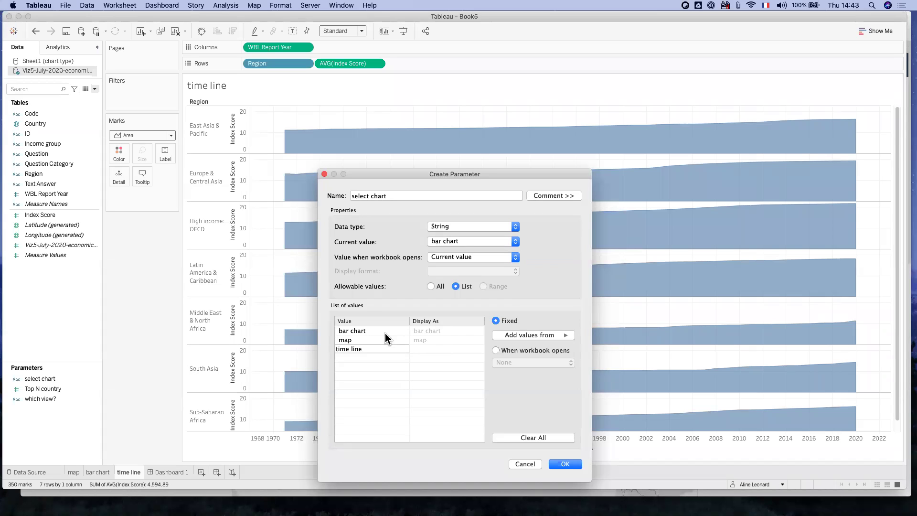
key("Return")
left_click(569, 464)
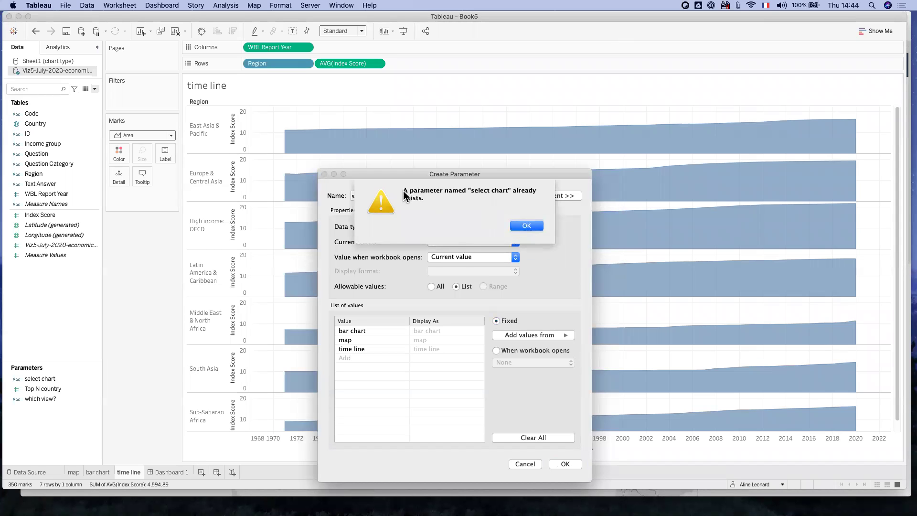
left_click(521, 225)
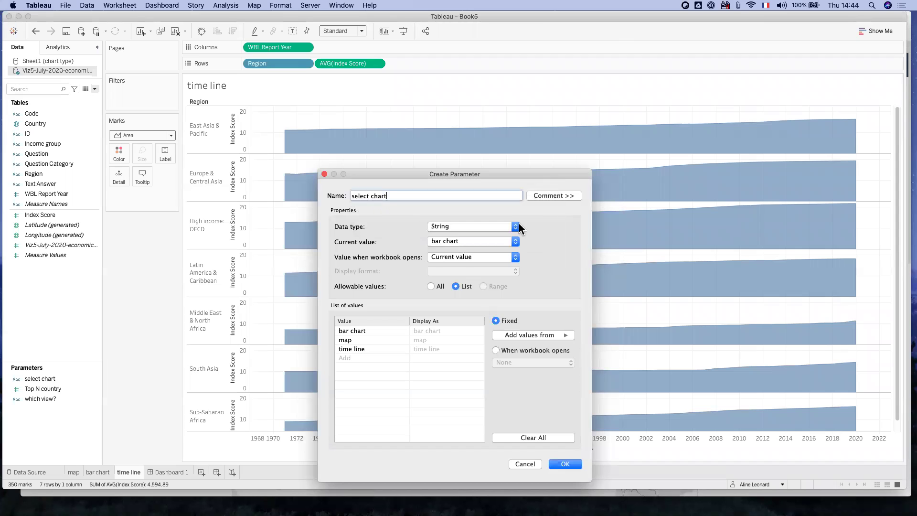
left_click(527, 463)
Review the settings and list of values of the existing select chart parameter.
left_click(56, 379)
right_click(56, 379)
left_click(74, 266)
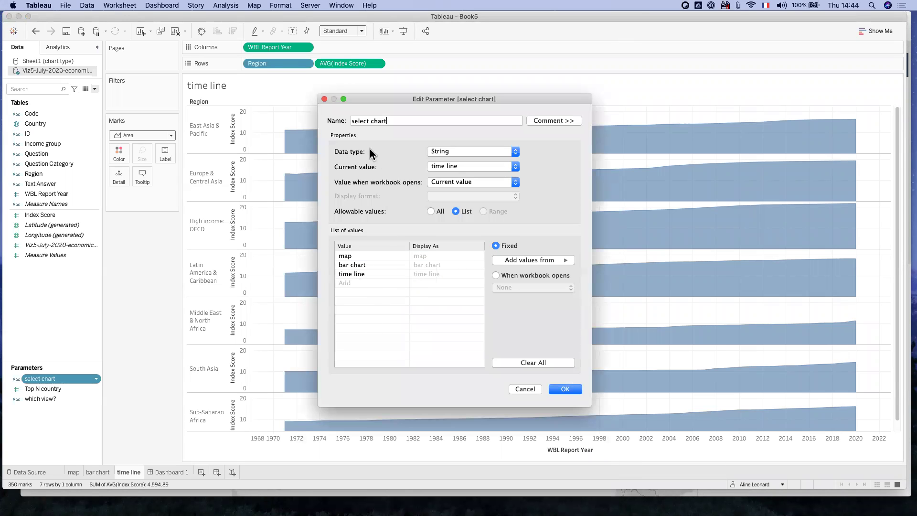
left_click(565, 389)
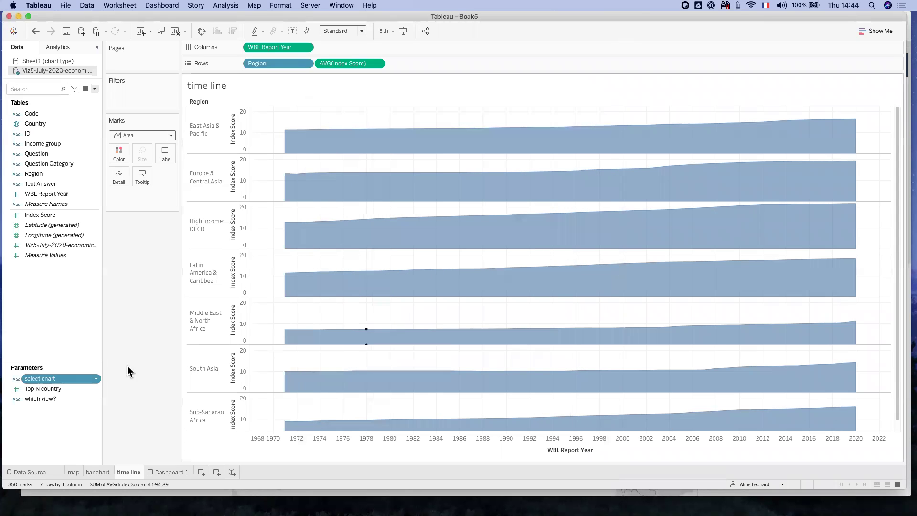
Delete the unneeded parameters Top N country and which view?
right_click(63, 389)
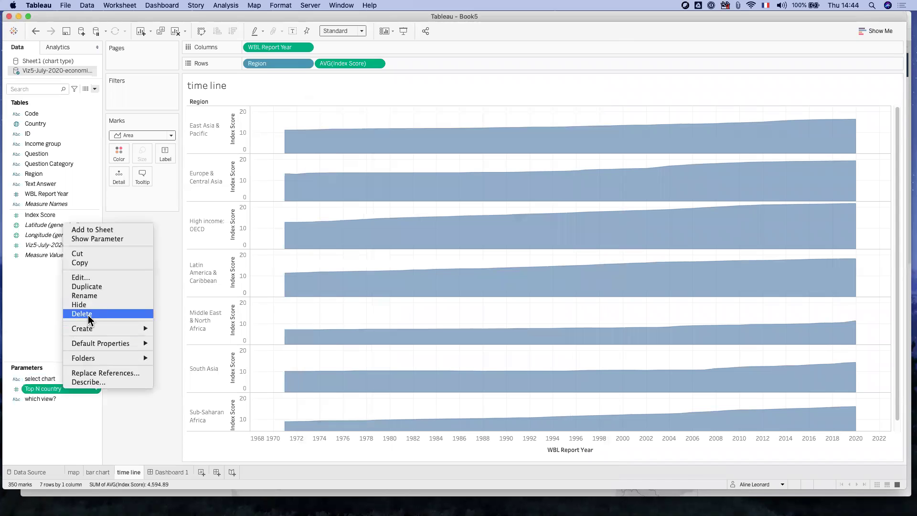
left_click(88, 313)
right_click(47, 389)
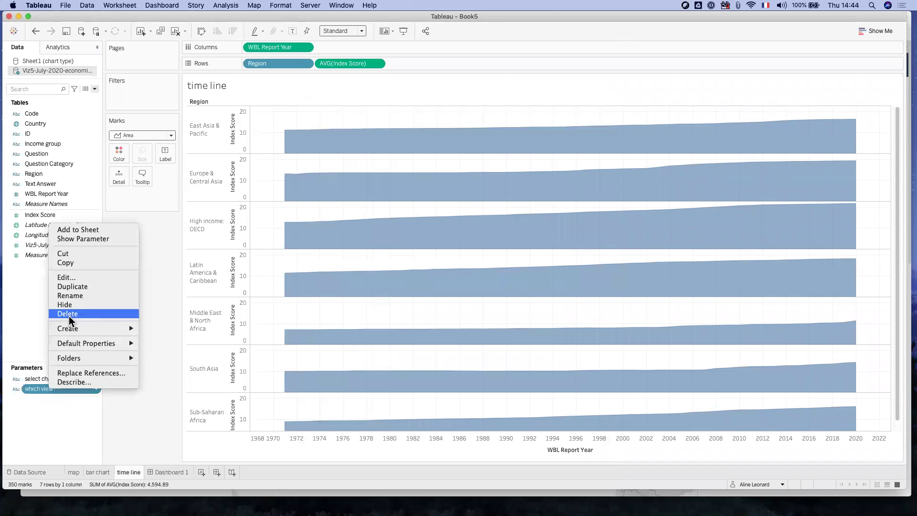
left_click(69, 313)
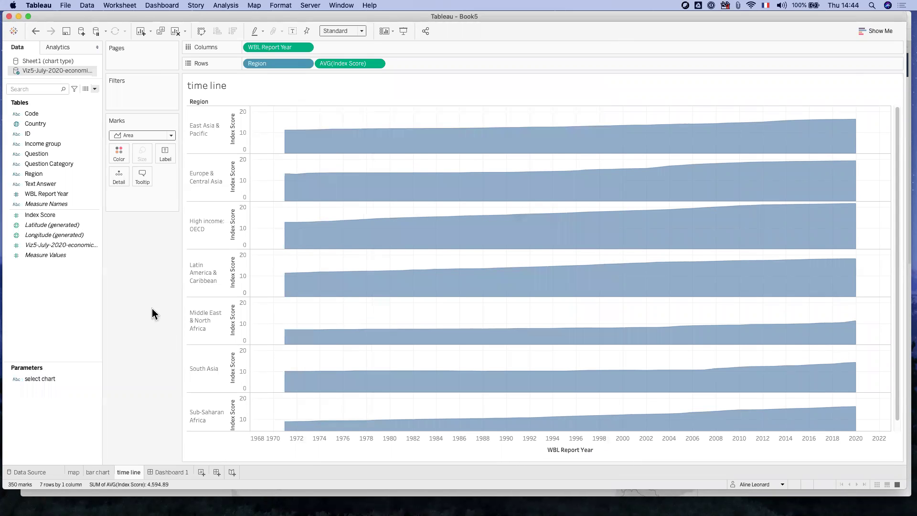
Create a calculated field named select chart P with the formula [select chart].
left_click(95, 89)
left_click(86, 97)
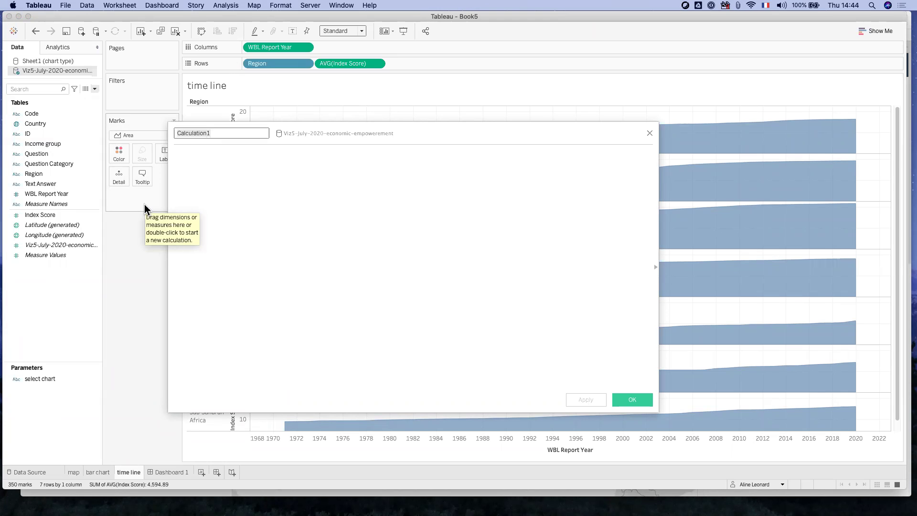
type("select")
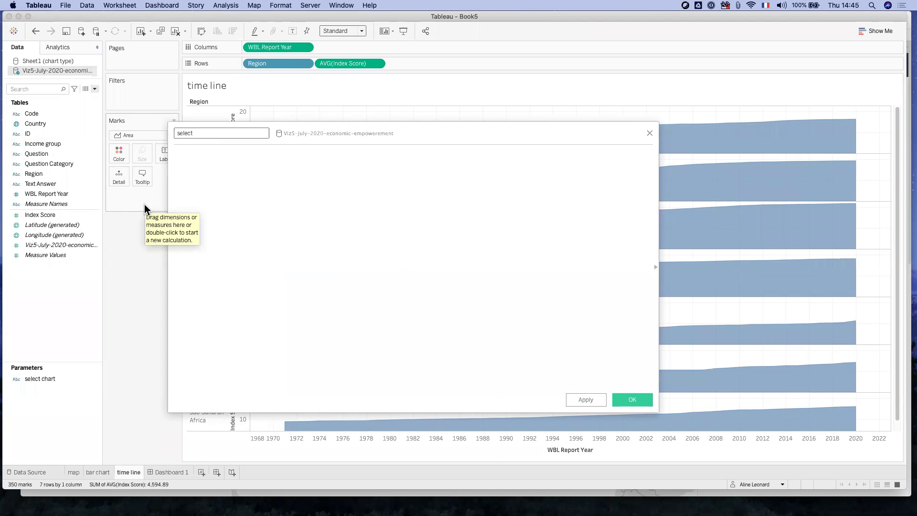
type(" chart P")
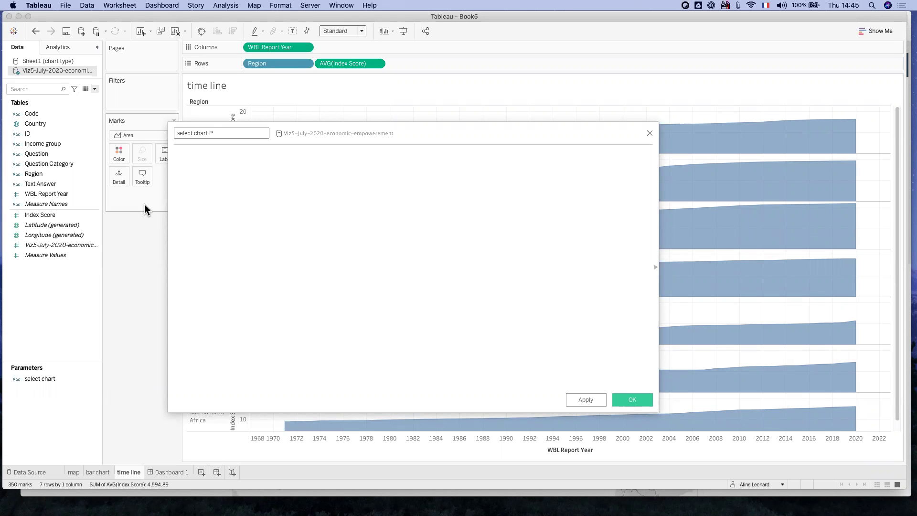
left_click(194, 164)
type("sel")
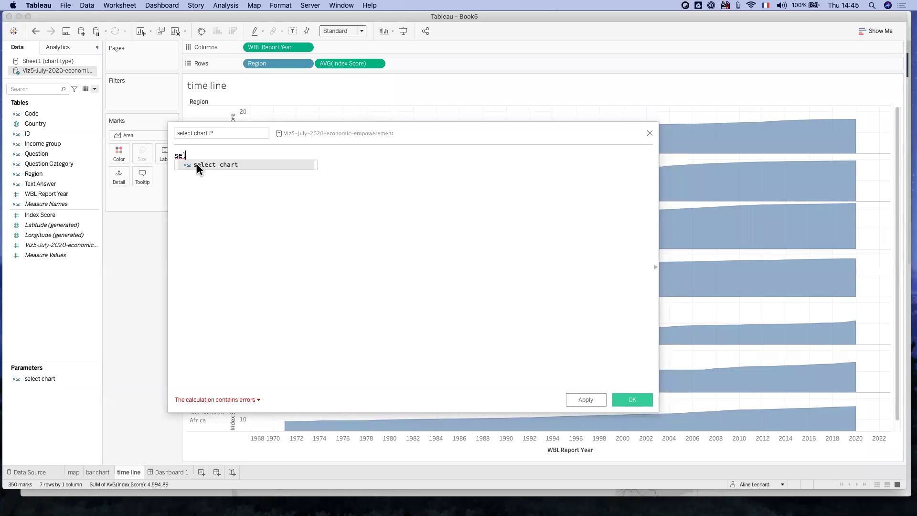
double_click(196, 164)
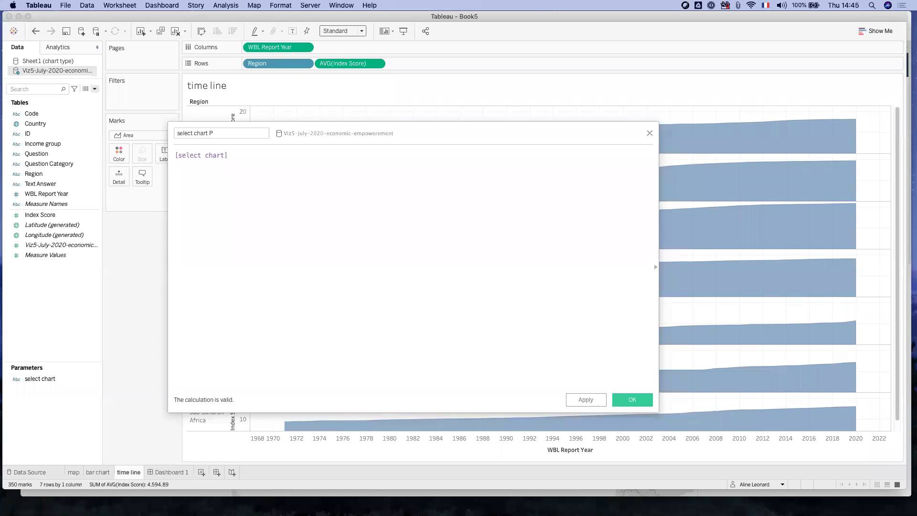
left_click(50, 193)
right_click(45, 192)
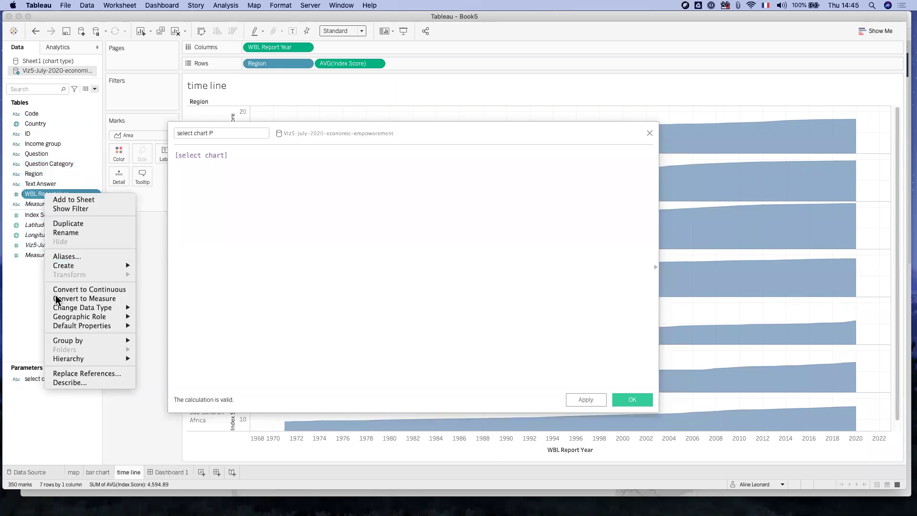
left_click(27, 299)
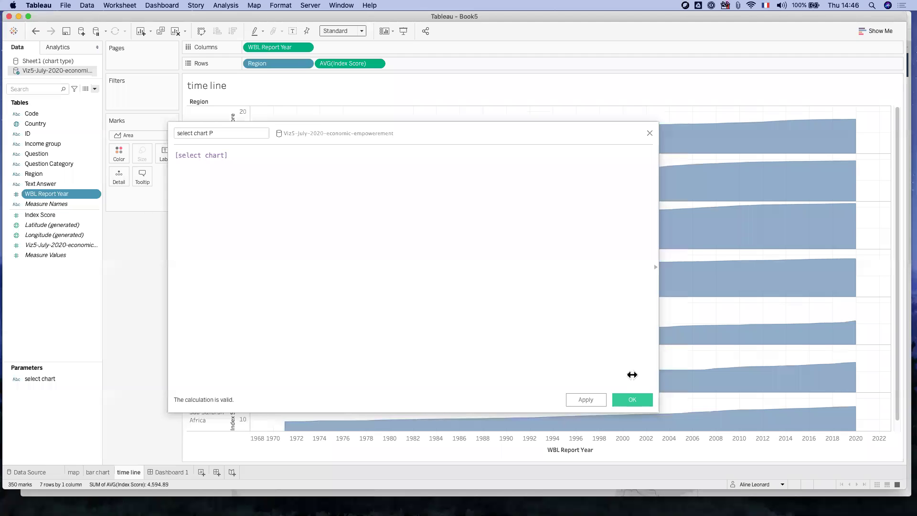
left_click(631, 399)
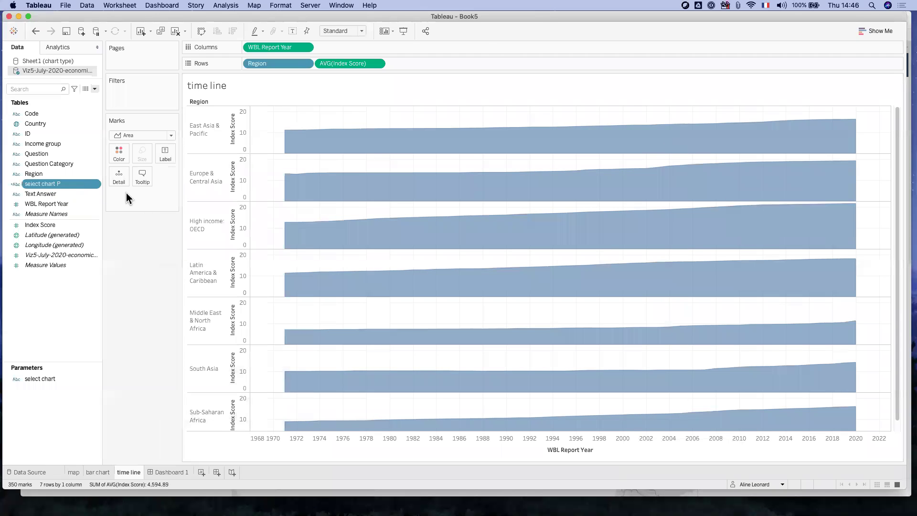
Open Dashboard 1, switch to Finder and preview Viz5-July-2020-economic-empowerement.csv in the makeovermonday-2020w26 folder under Downloads, closing the window when done.
left_click(179, 473)
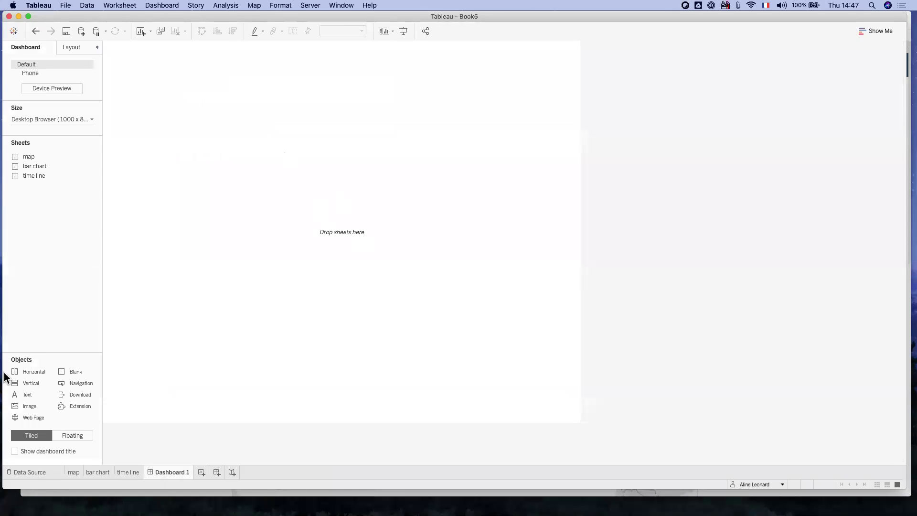
key("super+Tab")
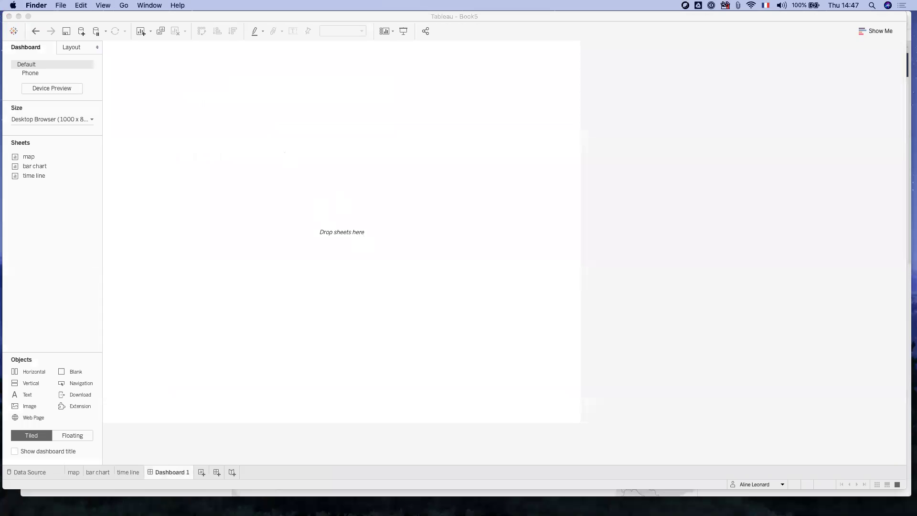
left_click_drag(0, 76, 195, 99)
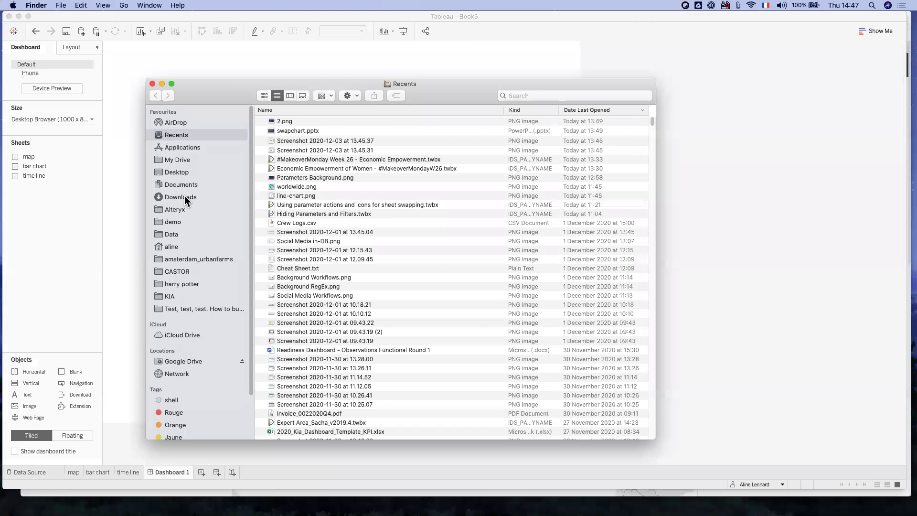
left_click(186, 199)
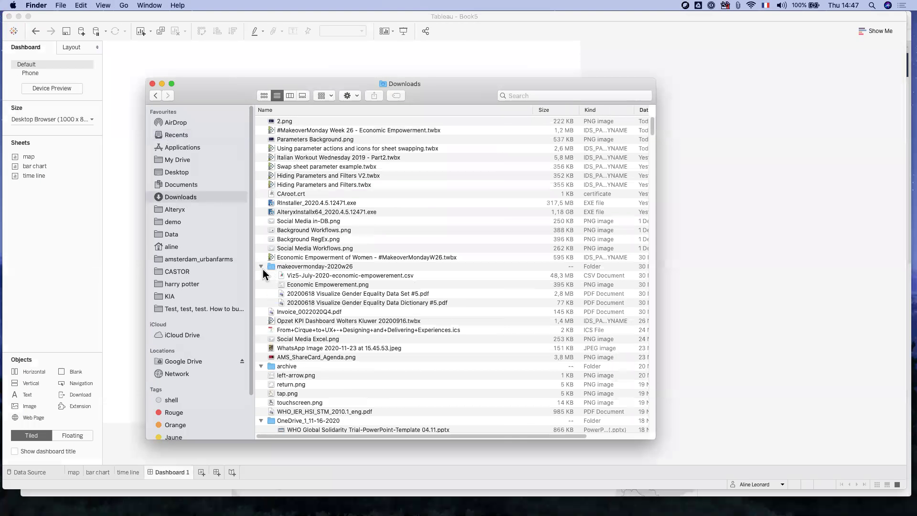
double_click(289, 267)
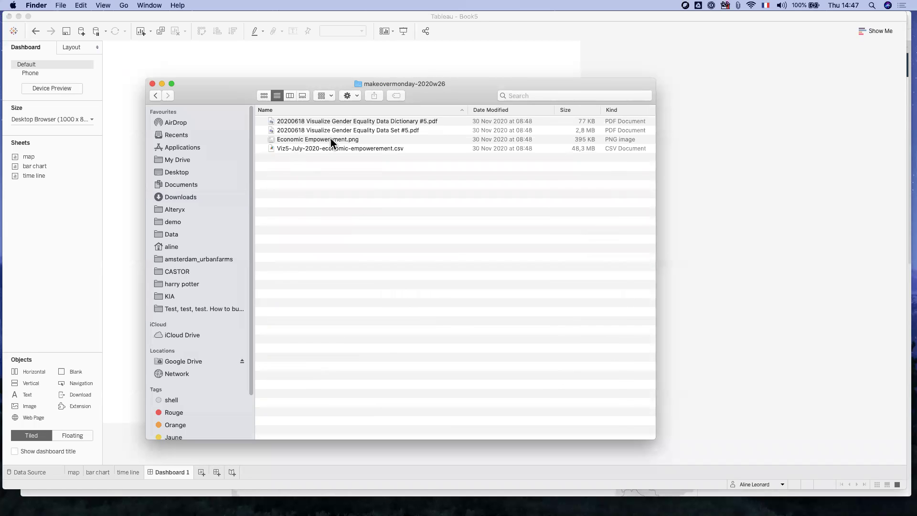
left_click(349, 148)
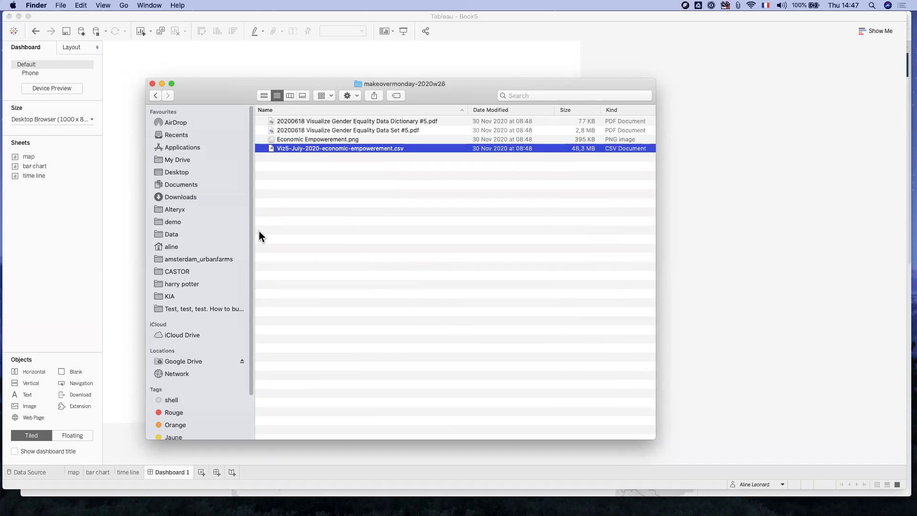
key("space")
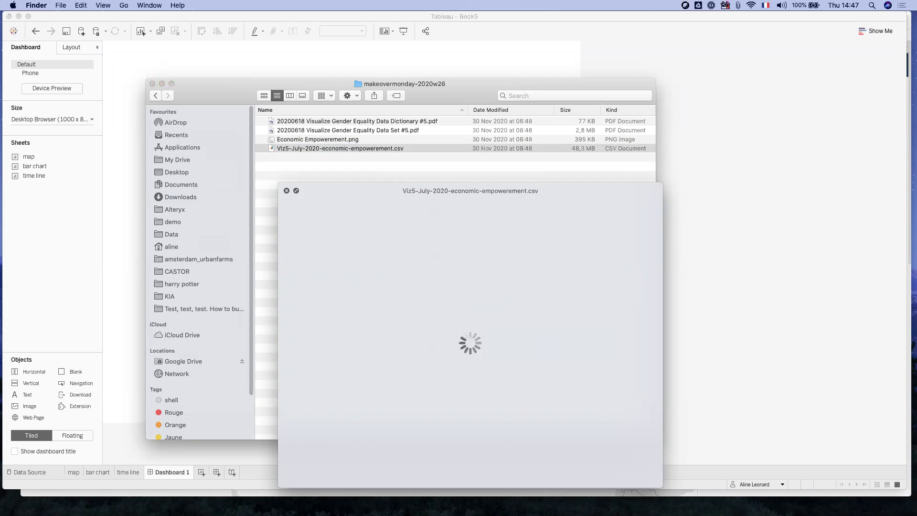
left_click(286, 191)
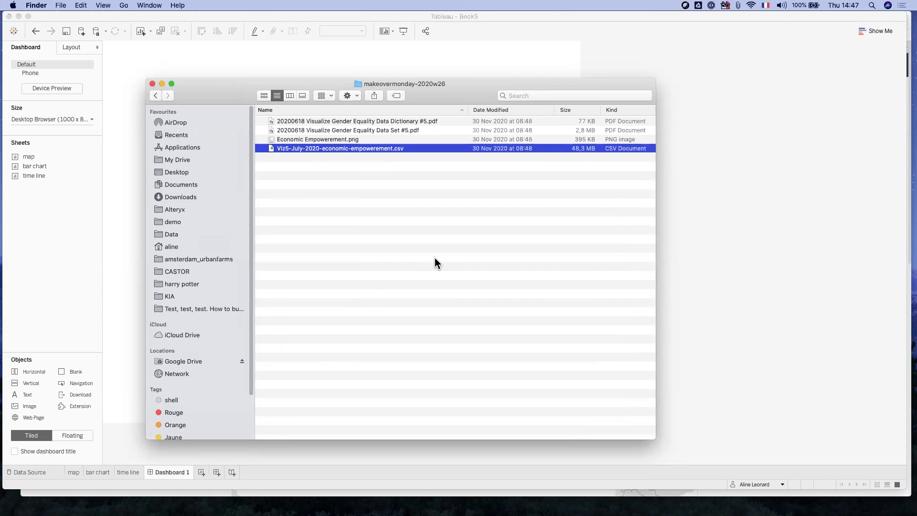
left_click(153, 83)
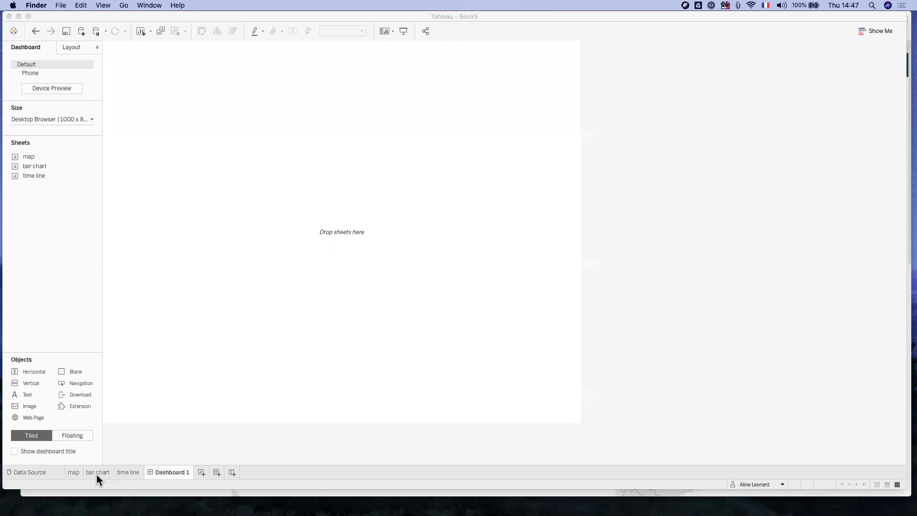
Examine the default aggregation options of the Index Score field on the map sheet.
left_click(76, 470)
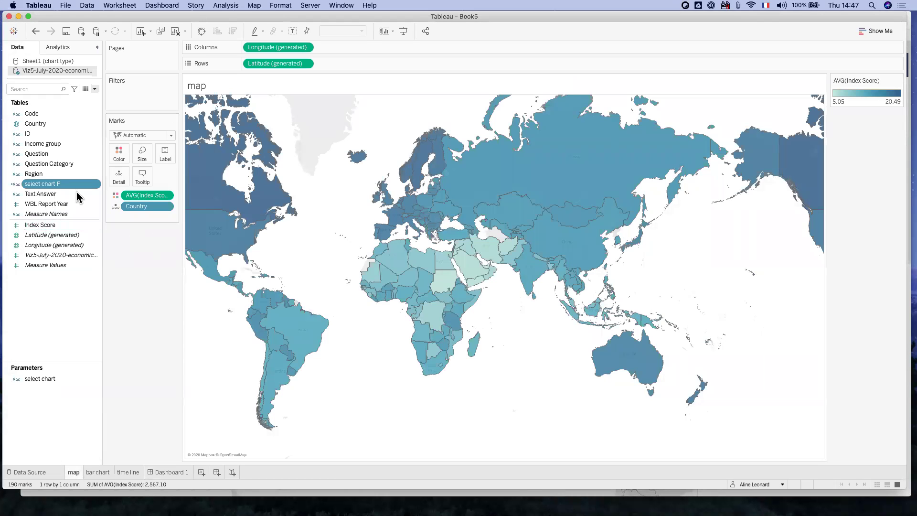
right_click(40, 225)
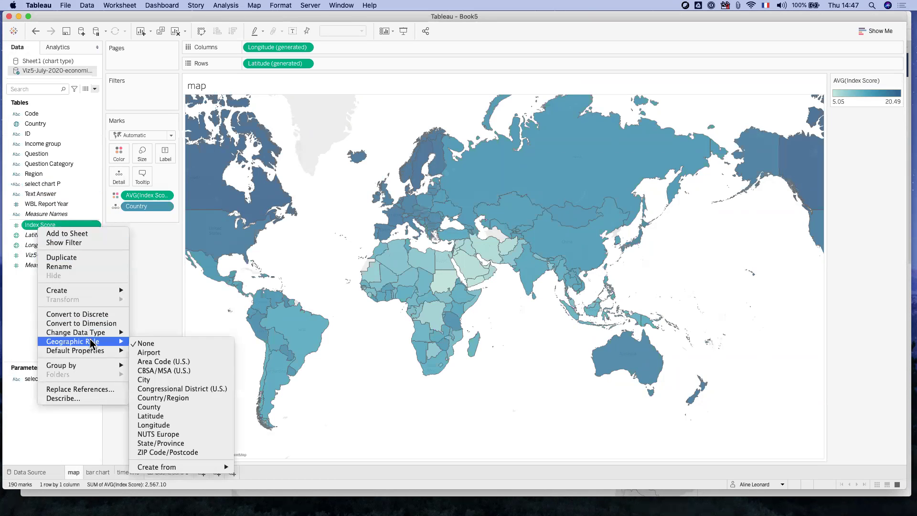
mouse_move(92, 351)
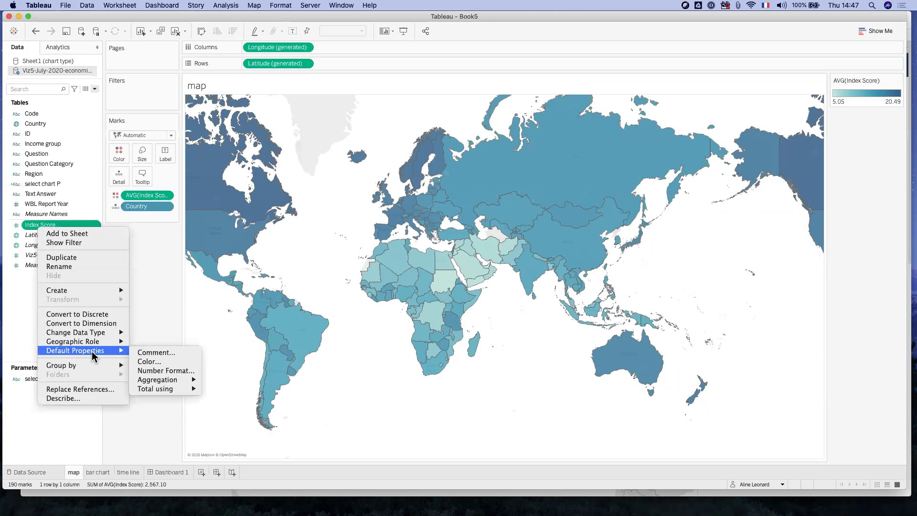
mouse_move(170, 382)
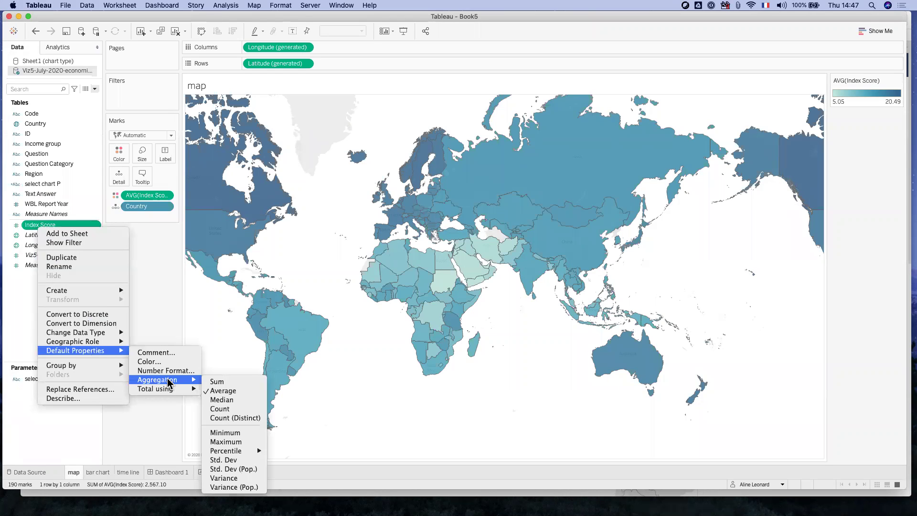
left_click(173, 420)
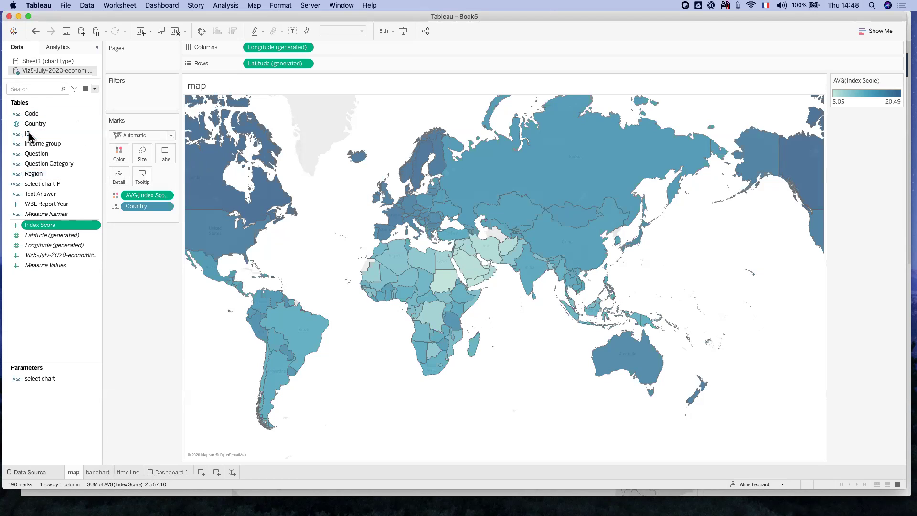
Add select chart P as a filter on the map sheet with no value selected, and show the select chart parameter control.
left_click_drag(38, 186, 125, 99)
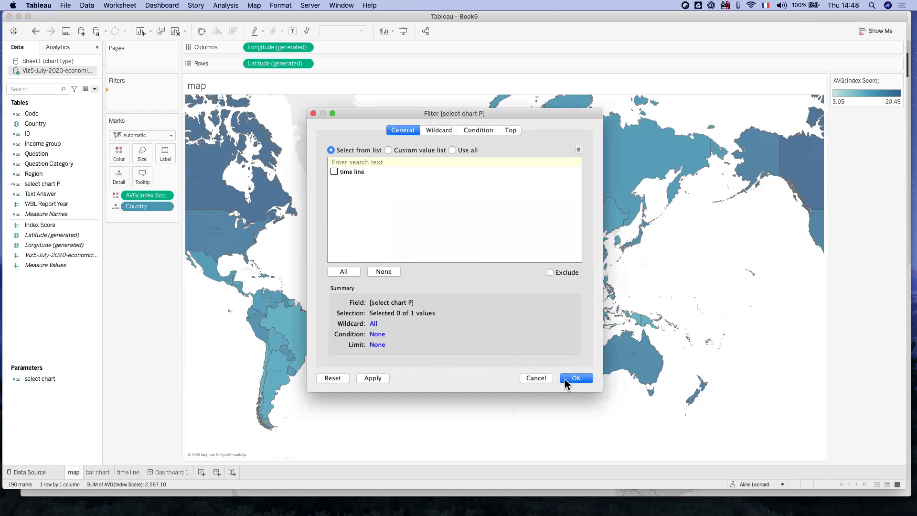
left_click(577, 378)
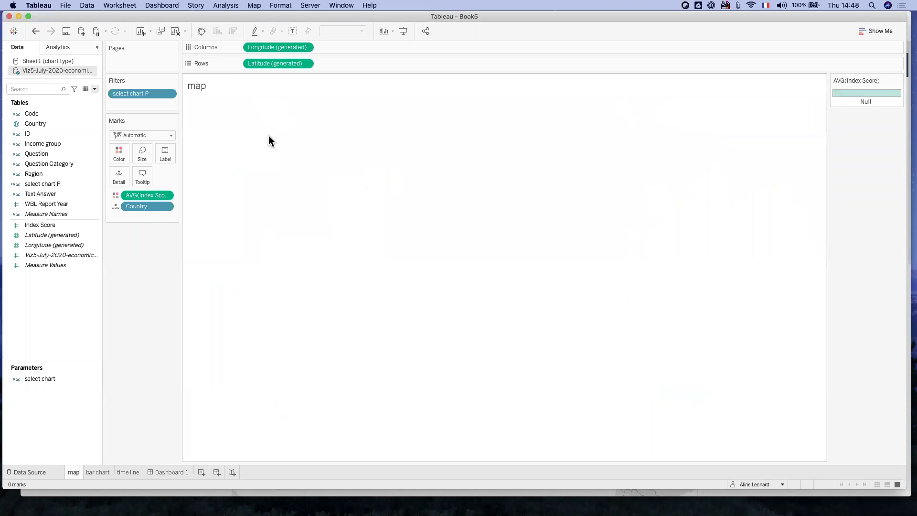
right_click(51, 377)
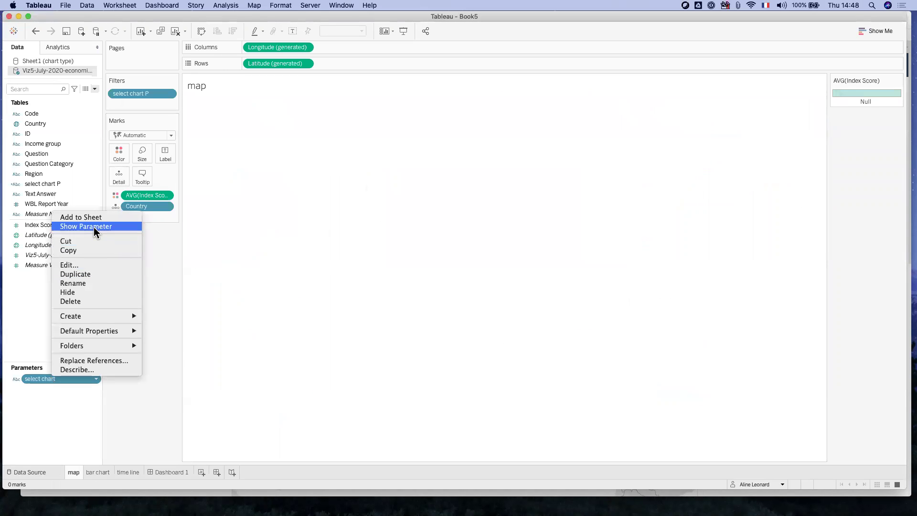
left_click(93, 227)
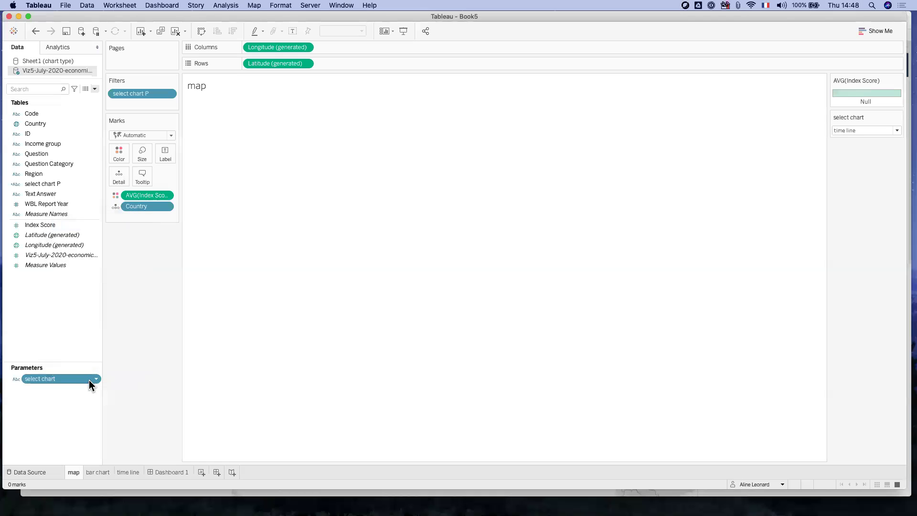
left_click(91, 377)
right_click(74, 375)
left_click(55, 382)
right_click(54, 380)
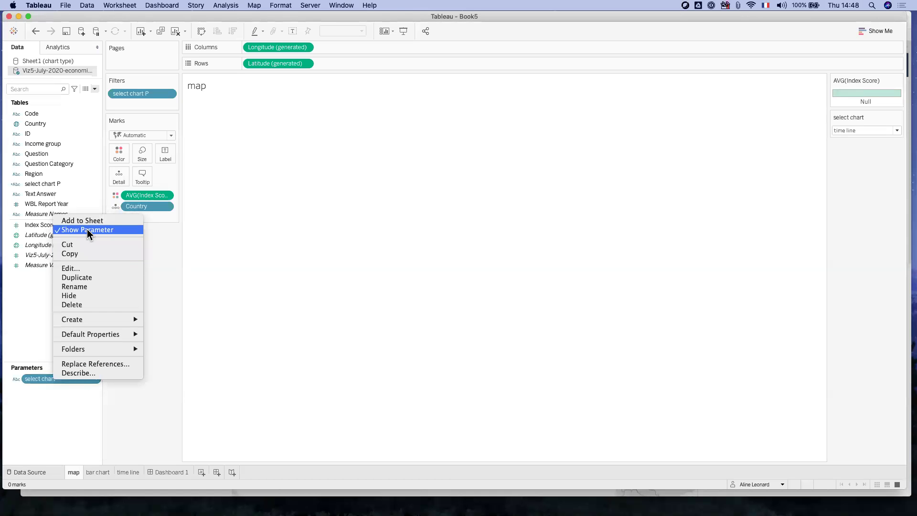
left_click(96, 398)
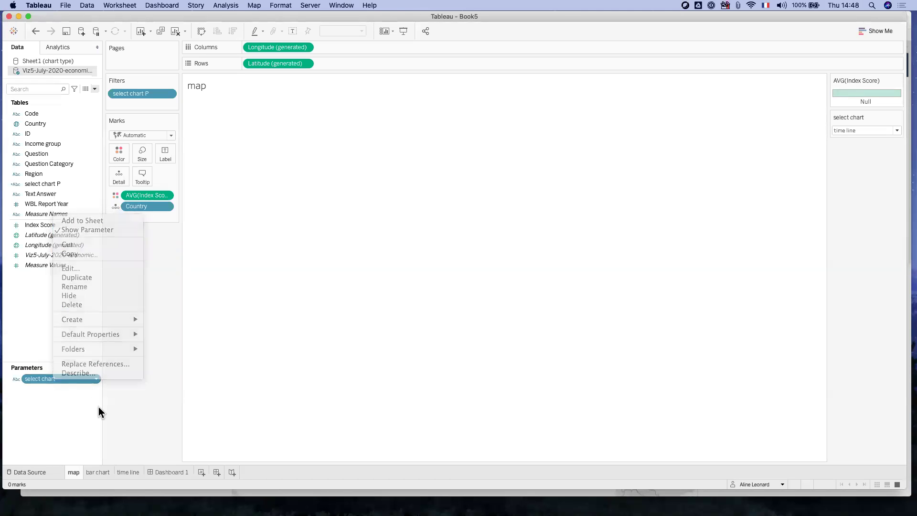
Set the select chart parameter to map and select the value map in the sheet's select chart P filter.
left_click(860, 130)
left_click(859, 136)
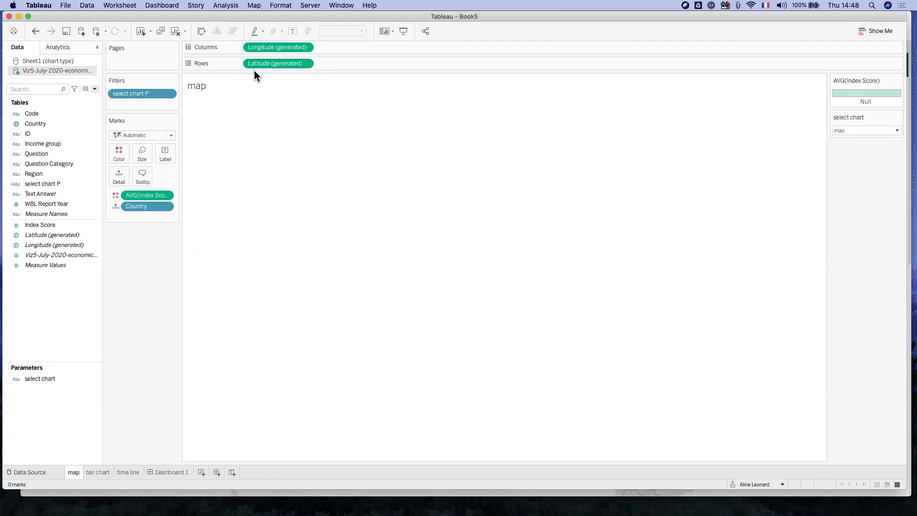
left_click(168, 94)
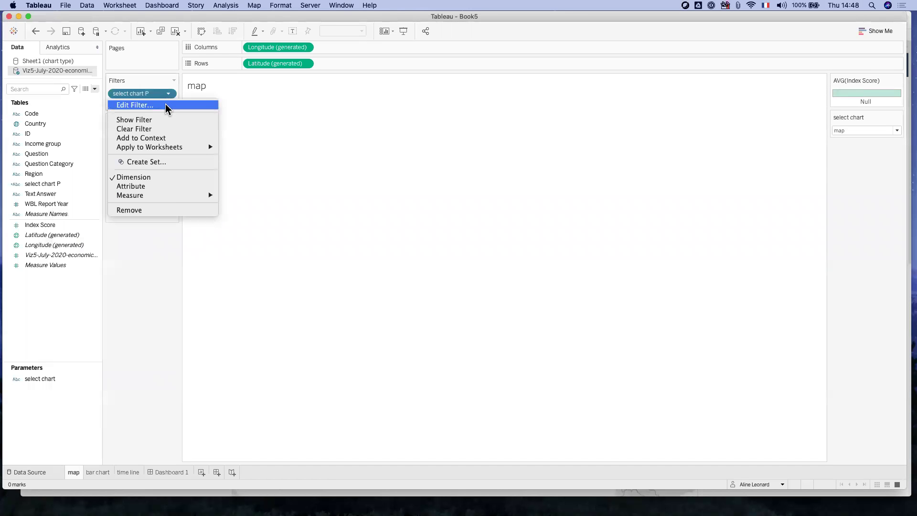
left_click(165, 103)
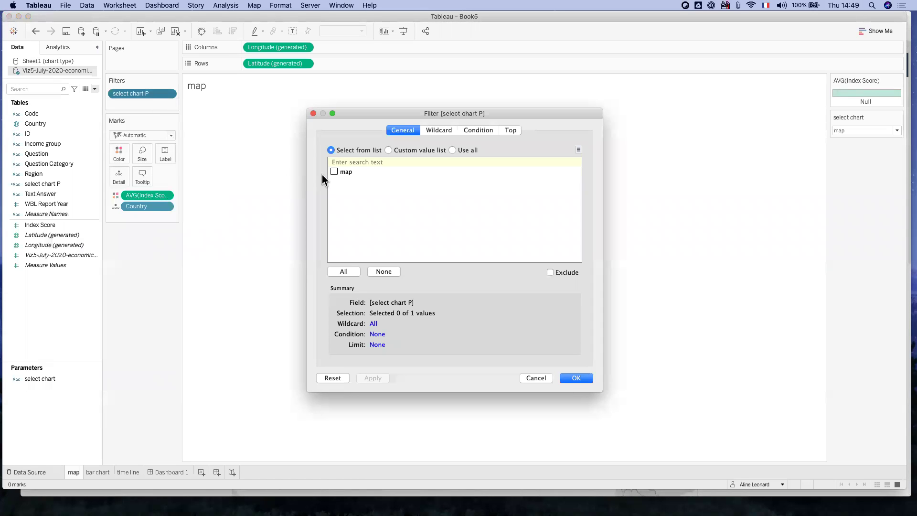
left_click(334, 172)
left_click(577, 378)
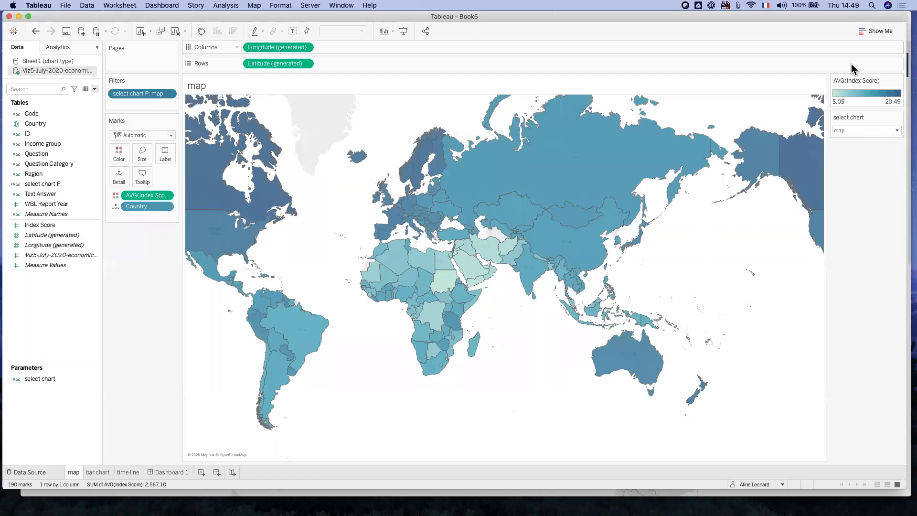
Show the select chart parameter control on the bar chart sheet.
left_click(94, 471)
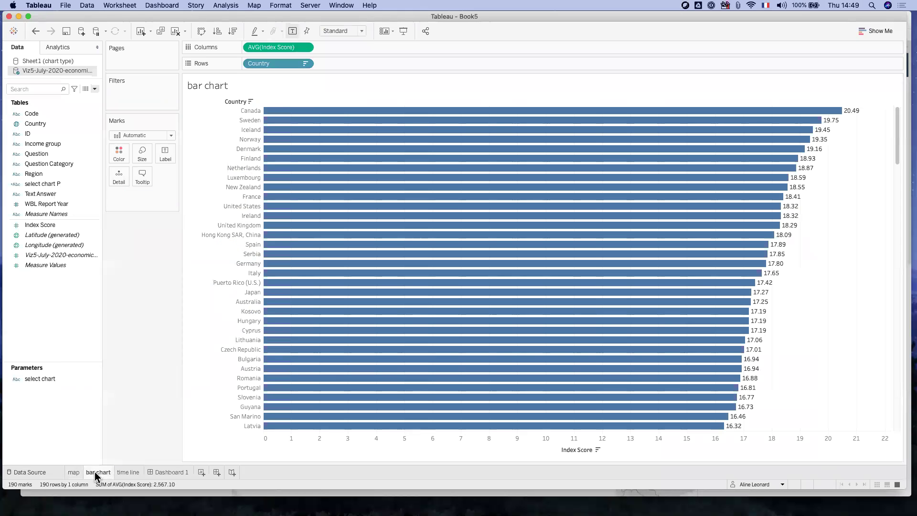
left_click(41, 378)
right_click(41, 377)
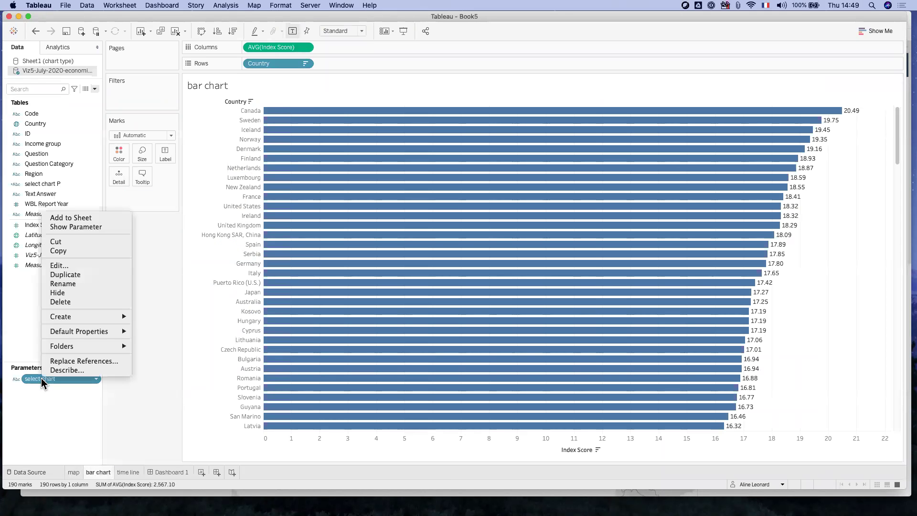
left_click(64, 227)
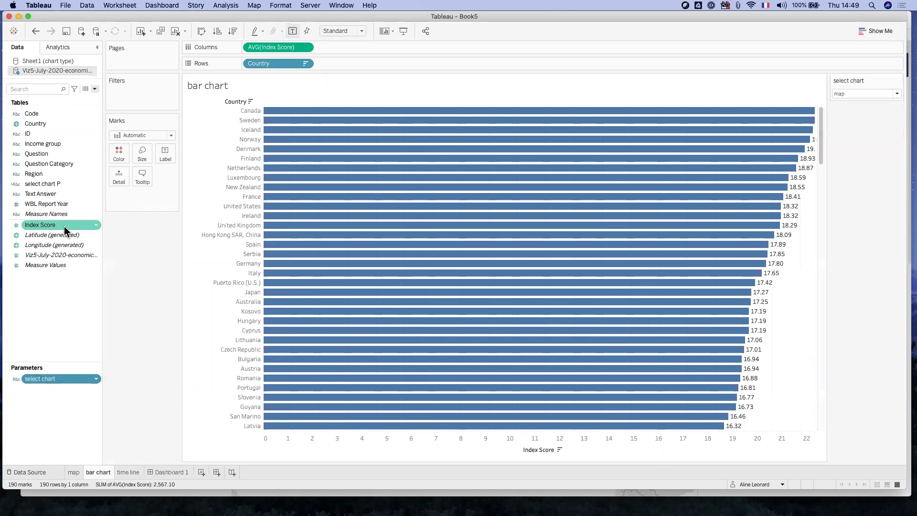
Set the select chart parameter to bar chart and filter the bar chart sheet on select chart P with the value bar chart.
left_click(866, 93)
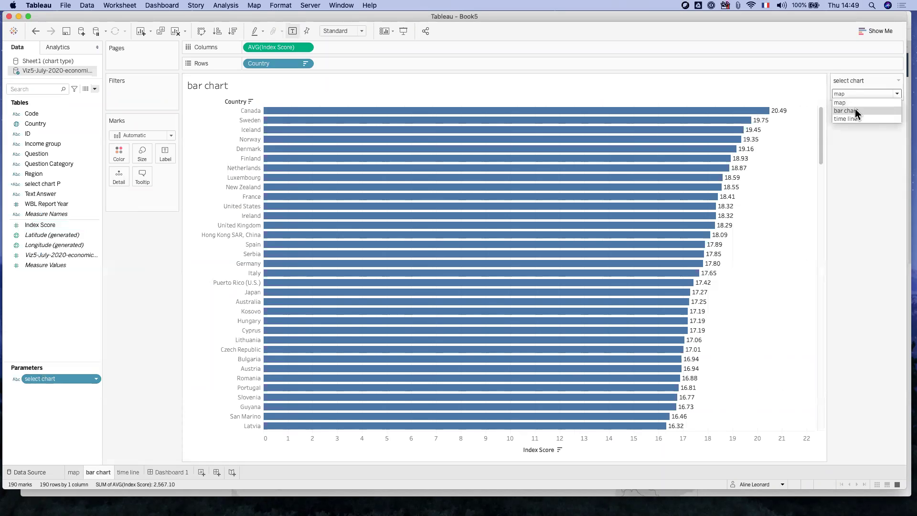
left_click(845, 111)
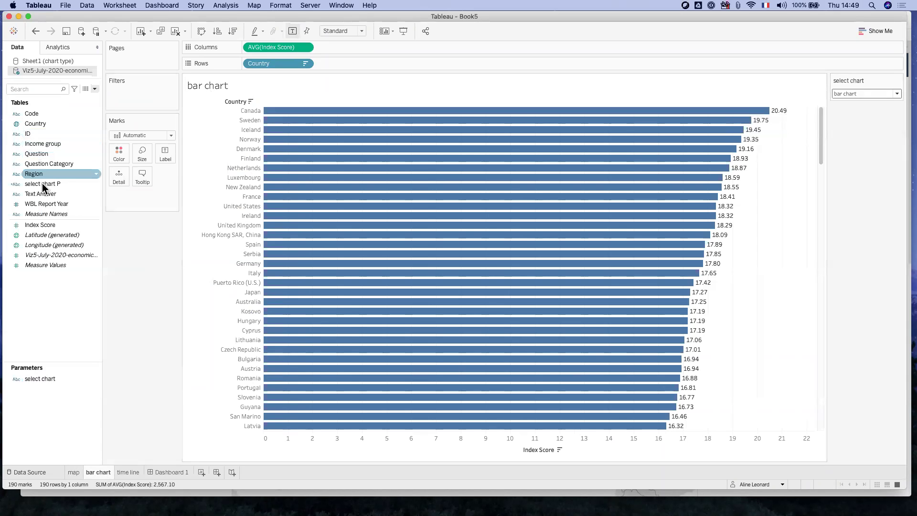
left_click_drag(42, 186, 127, 97)
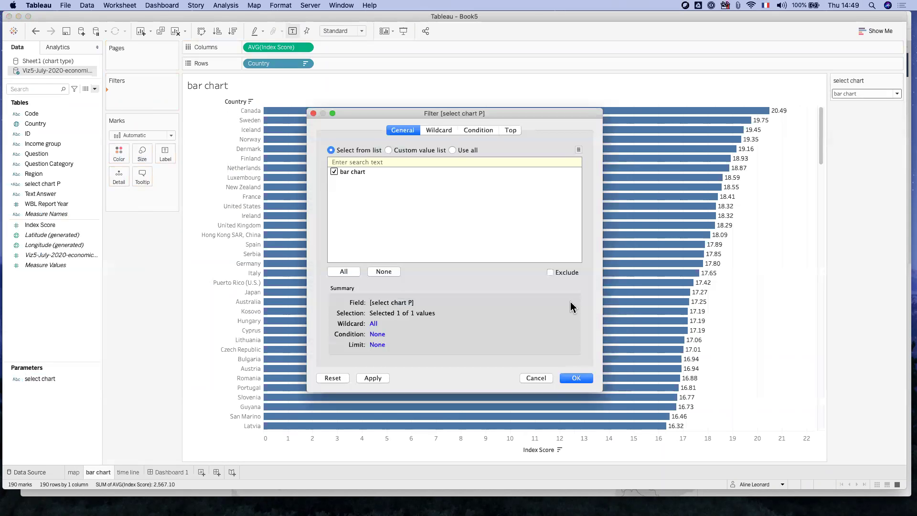
left_click(576, 378)
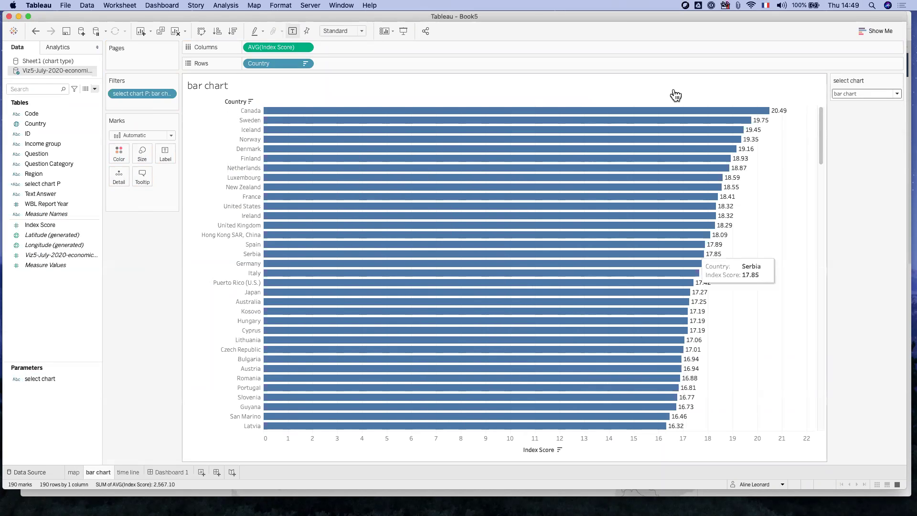
Show the select chart parameter control on the time line sheet.
left_click(130, 471)
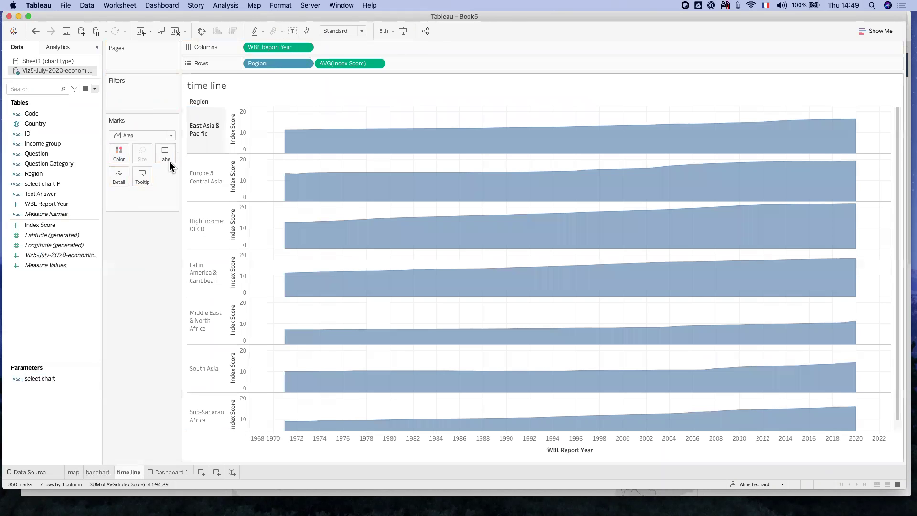
left_click(28, 377)
right_click(28, 377)
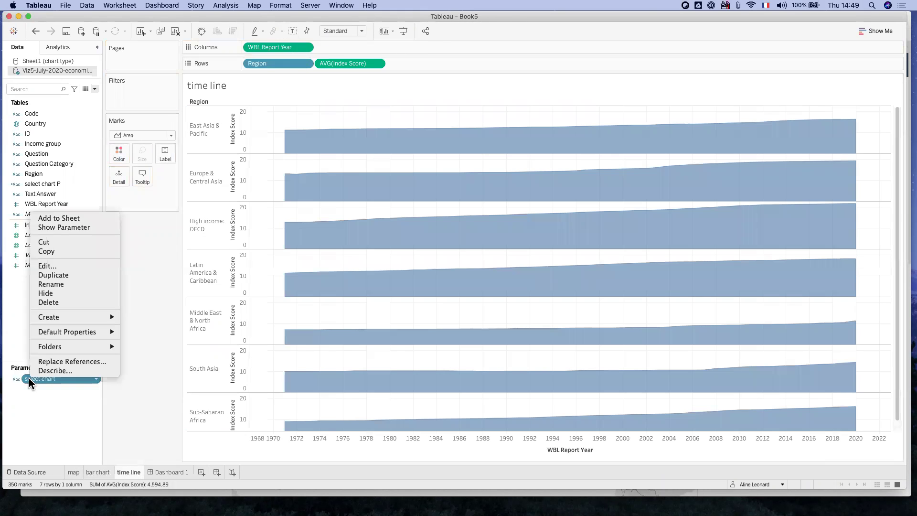
left_click(74, 228)
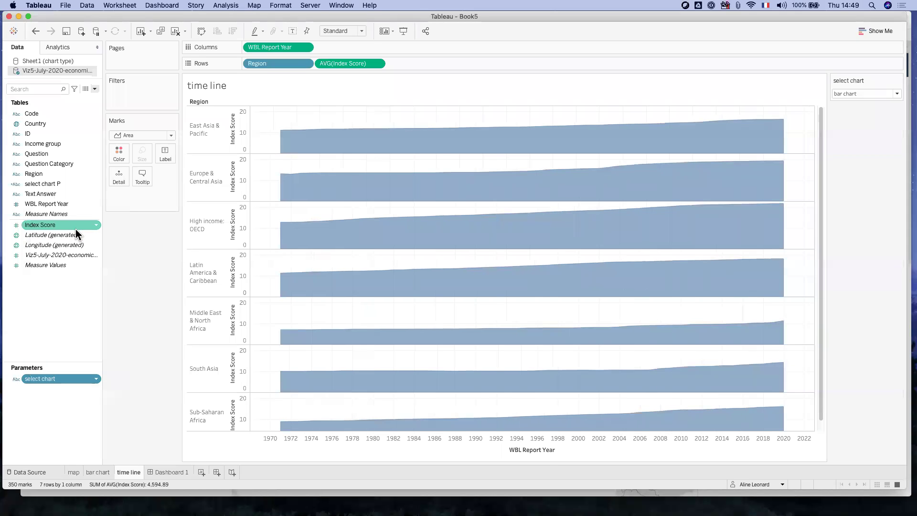
Set the select chart parameter to time line and filter the time line sheet on select chart P with the value time line.
left_click(859, 94)
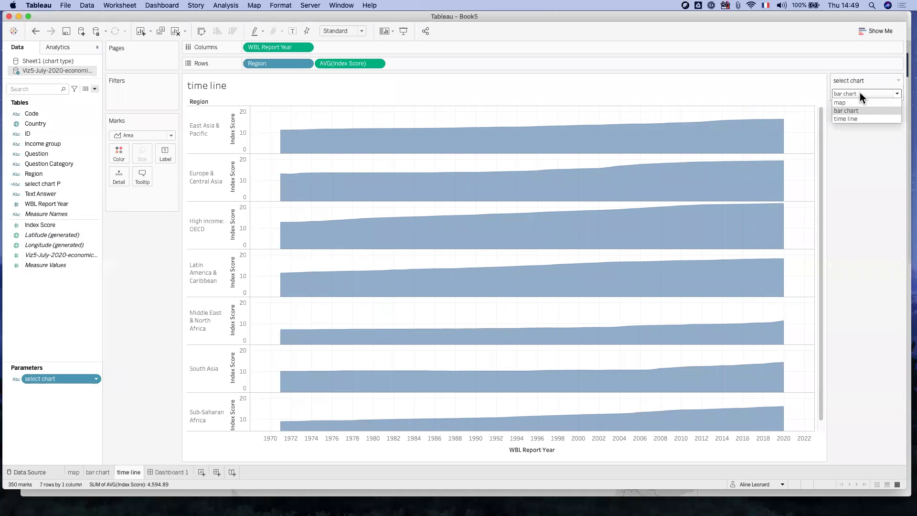
left_click(853, 119)
left_click(51, 126)
left_click_drag(32, 182, 125, 95)
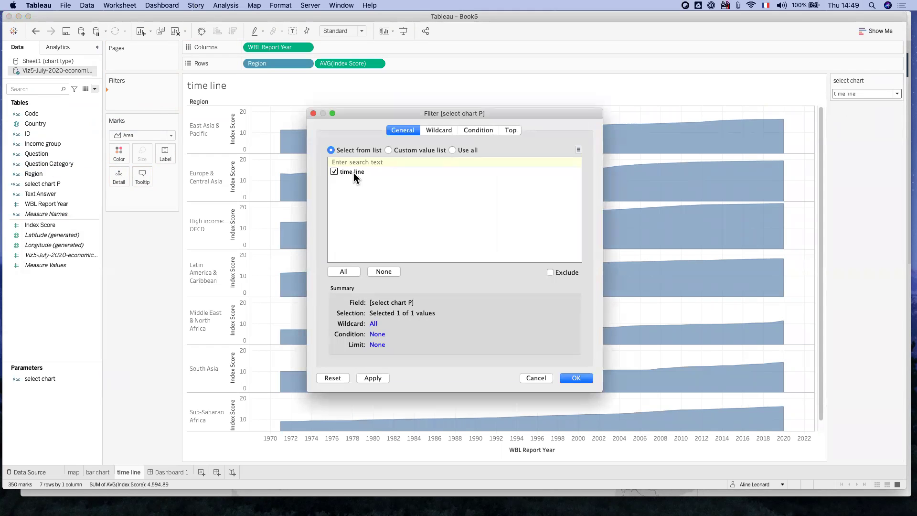
left_click(577, 377)
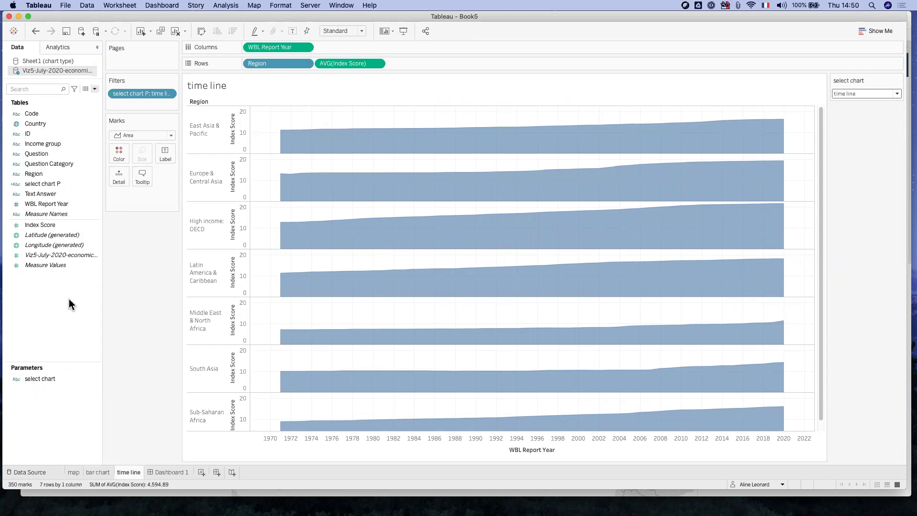
Add a tiled horizontal container to Dashboard 1 and place the map sheet inside it.
left_click(171, 472)
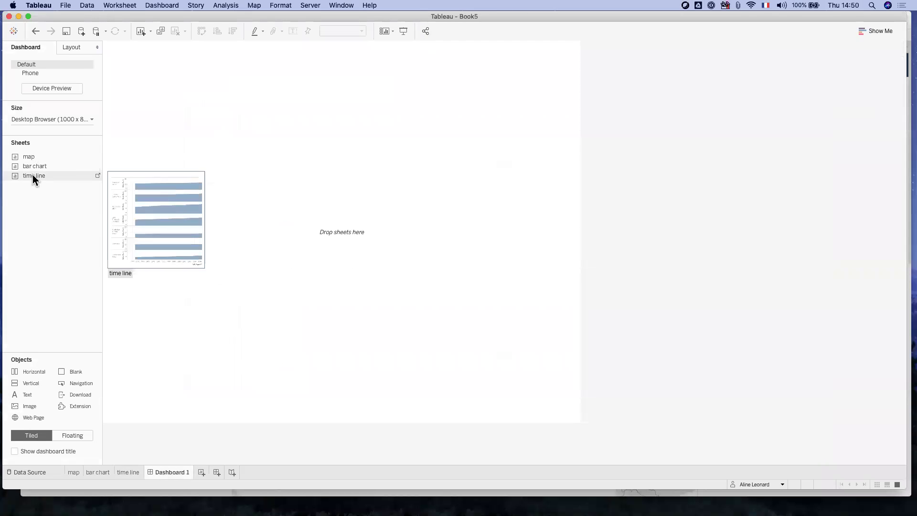
mouse_move(31, 157)
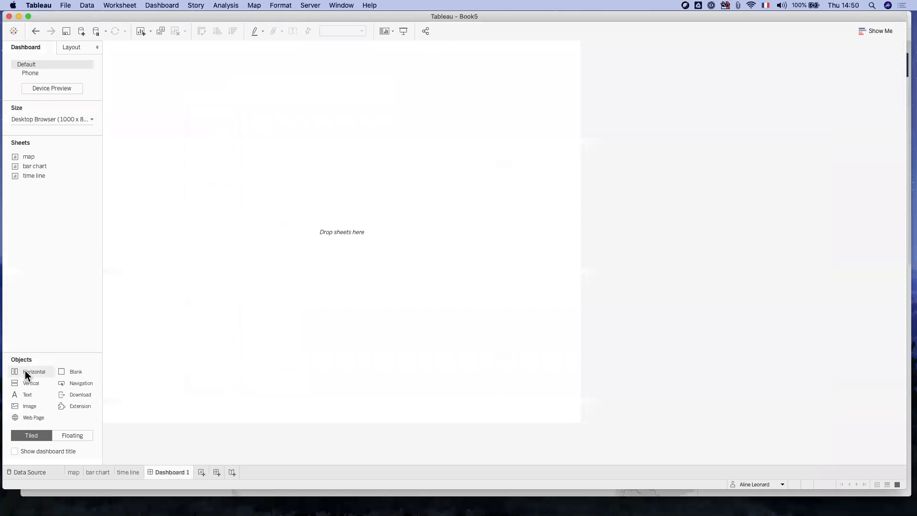
left_click_drag(101, 328, 159, 324)
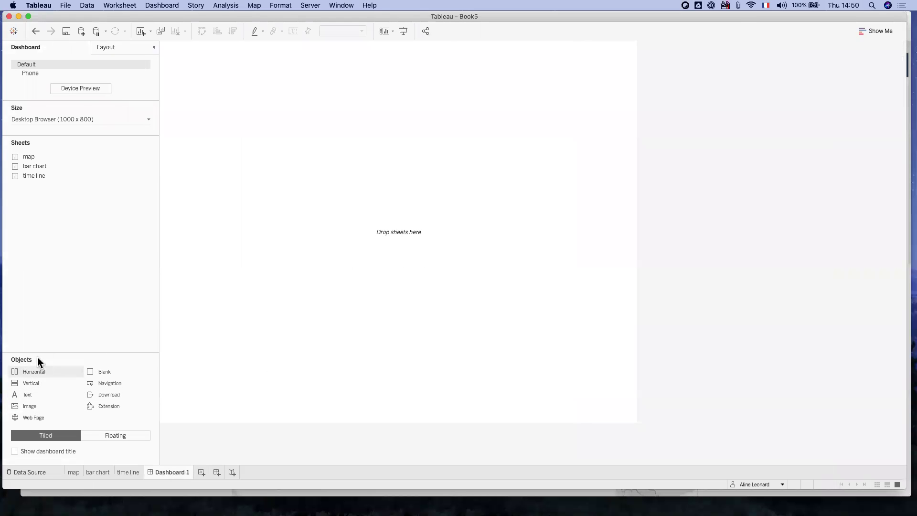
left_click_drag(21, 371, 256, 271)
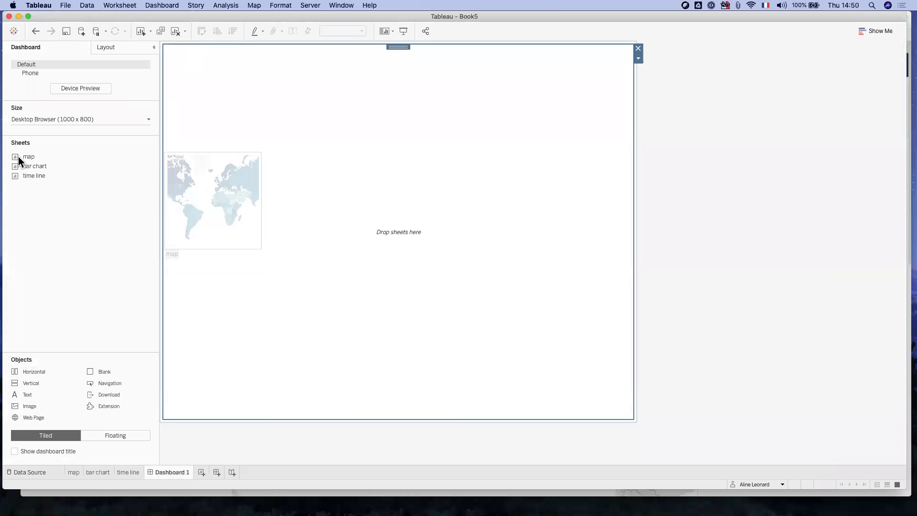
left_click_drag(29, 157, 210, 160)
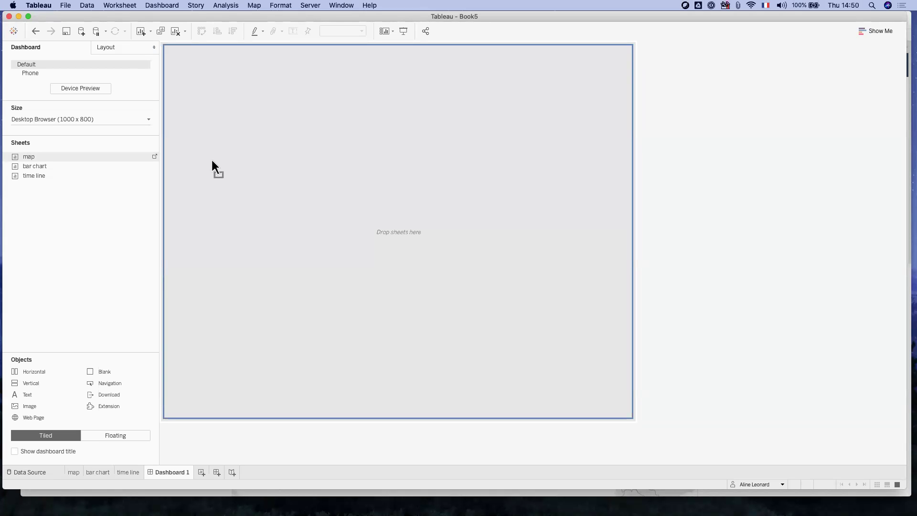
left_click_drag(212, 161, 211, 159)
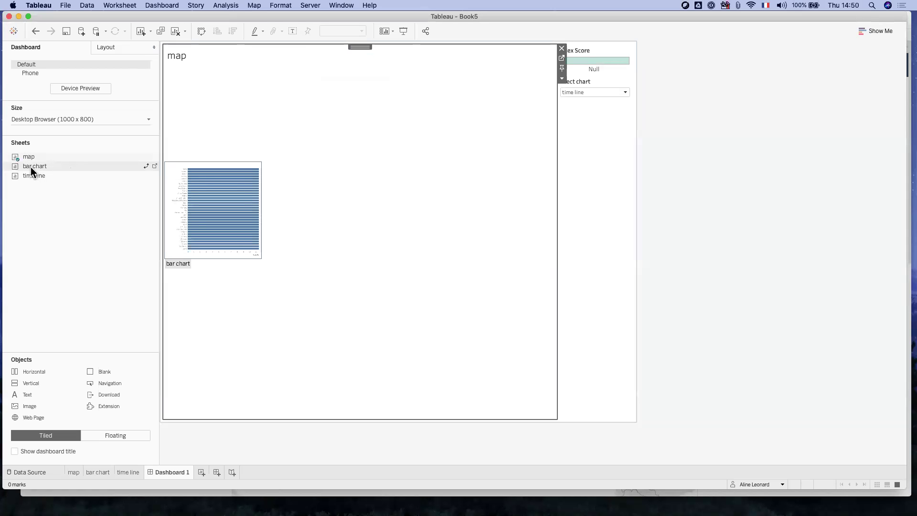
Add the bar chart and time line sheets to the horizontal container, so the order is time line, bar chart, map.
left_click_drag(27, 168, 89, 166)
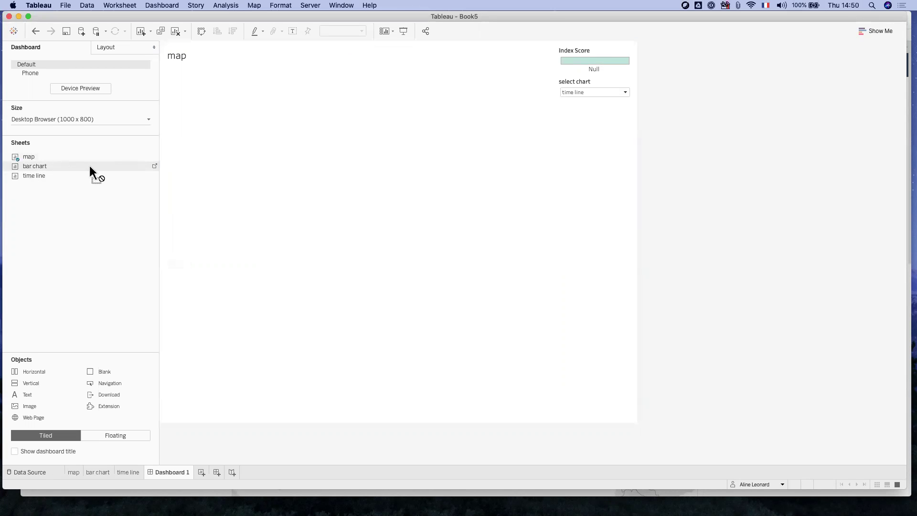
left_click_drag(148, 170, 226, 178)
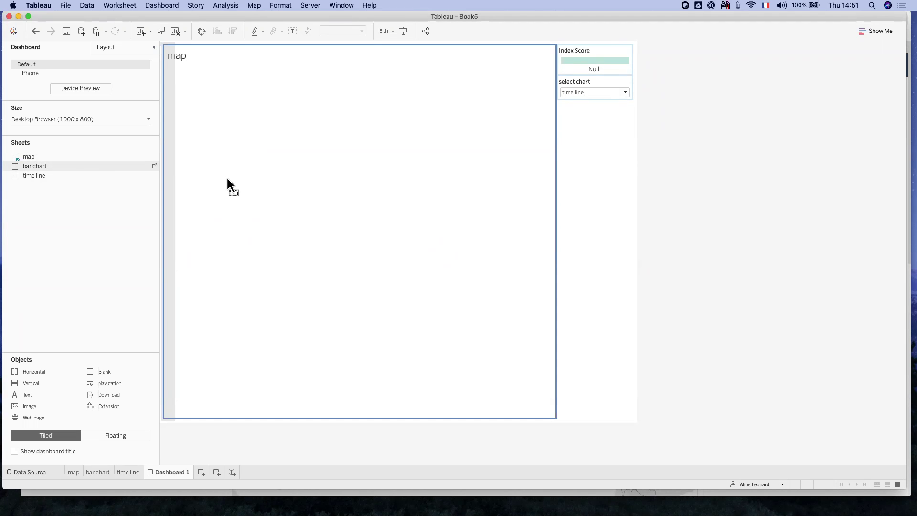
left_click_drag(227, 178, 227, 178)
mouse_move(46, 181)
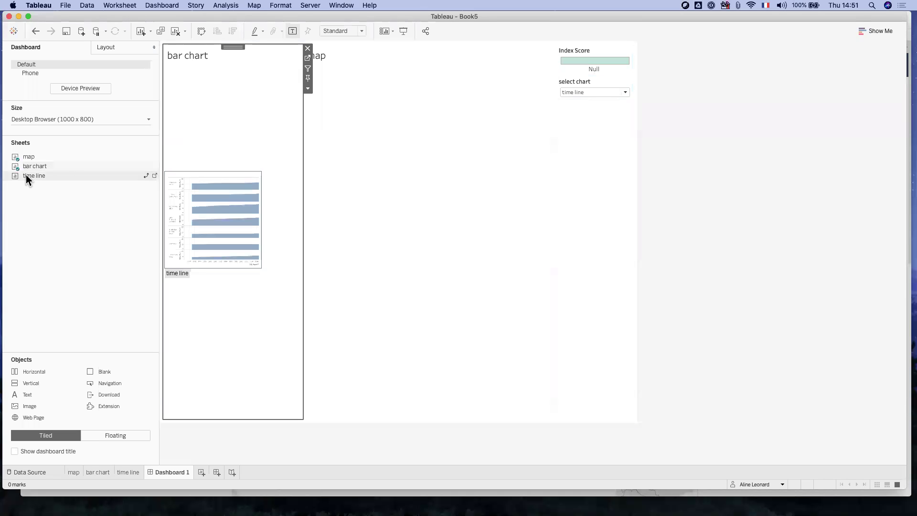
left_click_drag(26, 175, 221, 180)
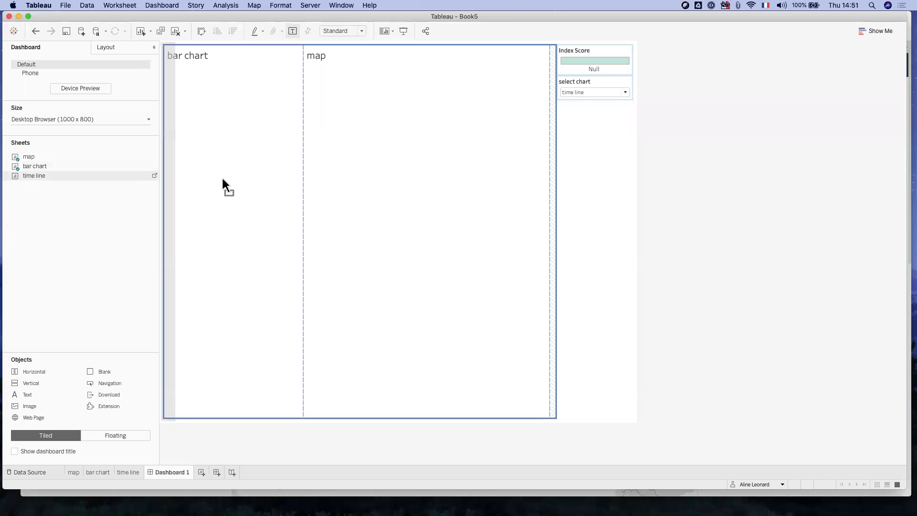
left_click_drag(222, 179, 222, 179)
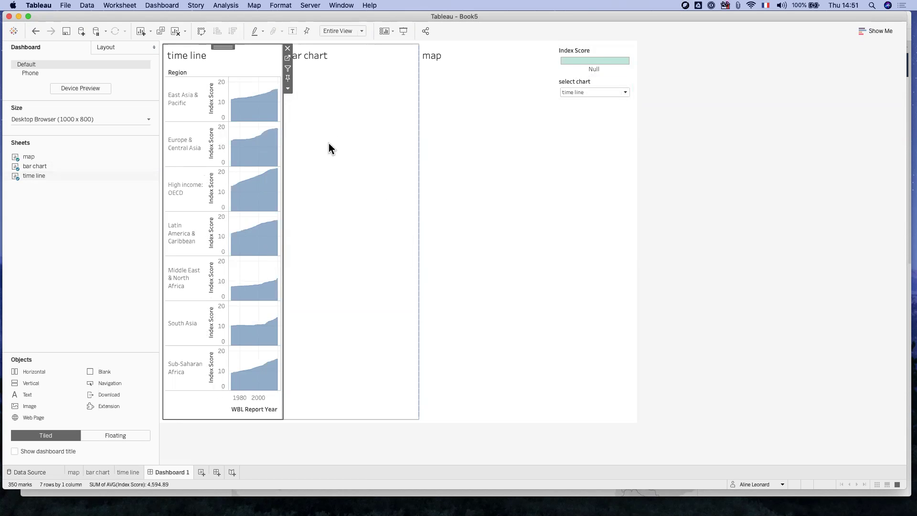
Set the dashboard's select chart parameter to map and hide the titles of the time line, bar chart and map sheets.
left_click(584, 92)
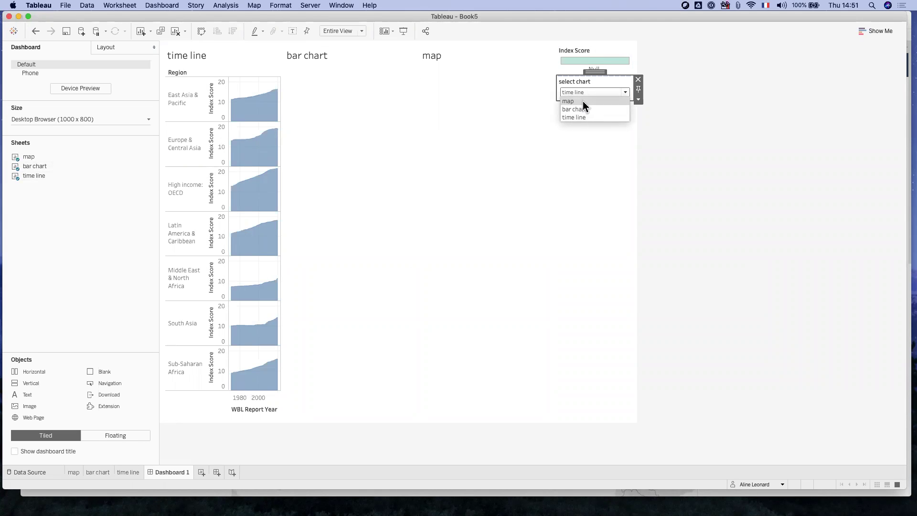
left_click(583, 102)
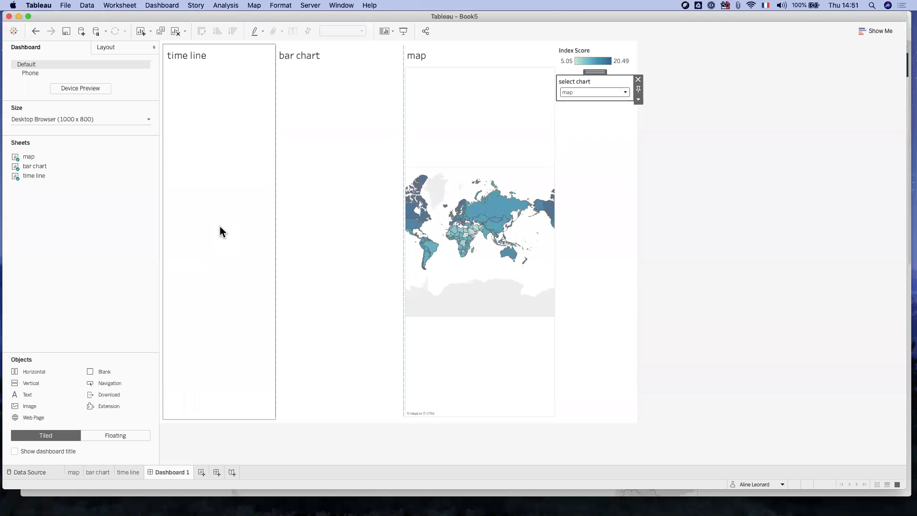
right_click(183, 54)
left_click(208, 79)
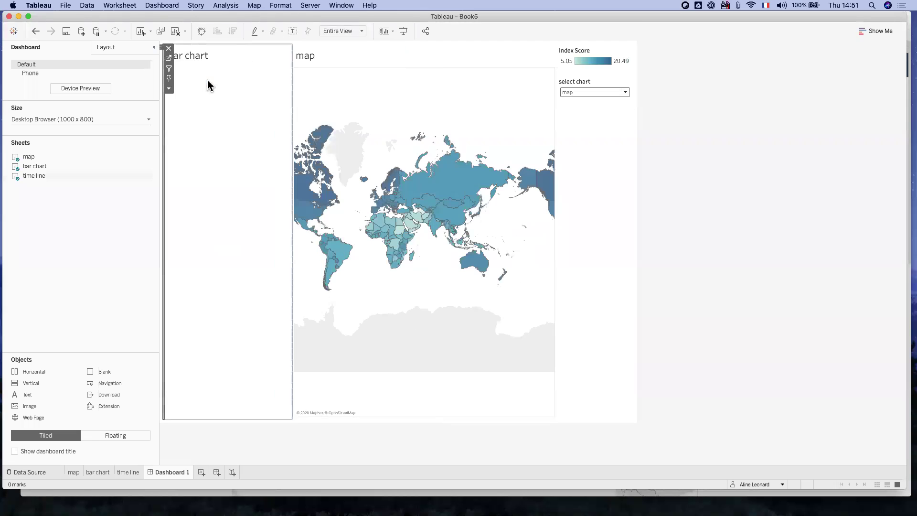
right_click(186, 54)
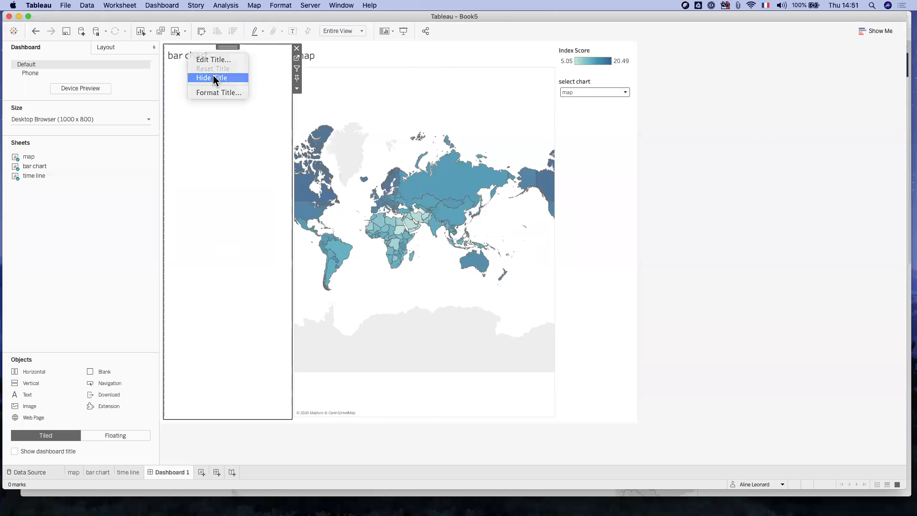
left_click(213, 77)
right_click(183, 54)
left_click(208, 78)
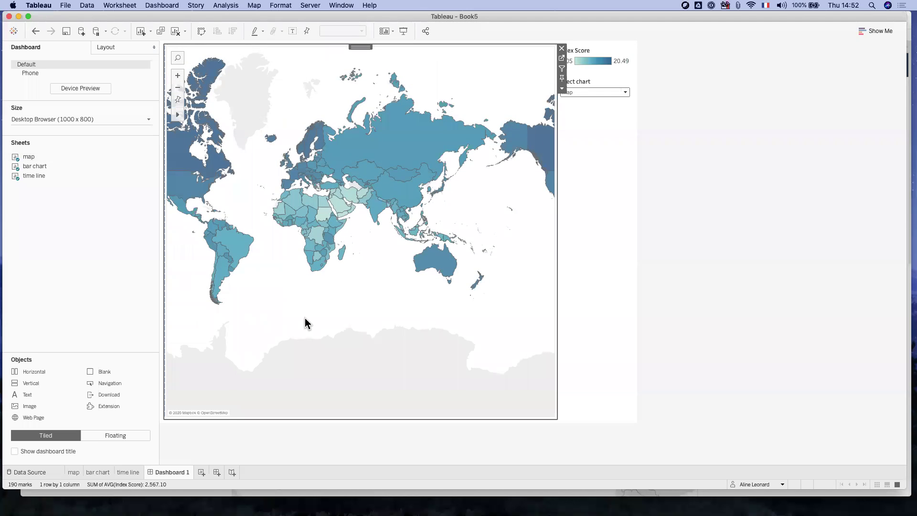
Test the chart swap on the dashboard by switching the select chart parameter to bar chart and to time line.
left_click(583, 90)
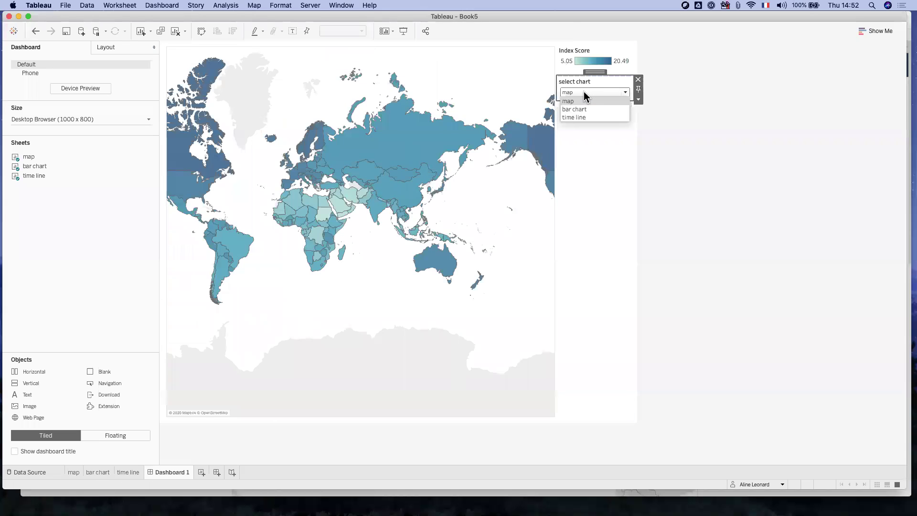
left_click(584, 109)
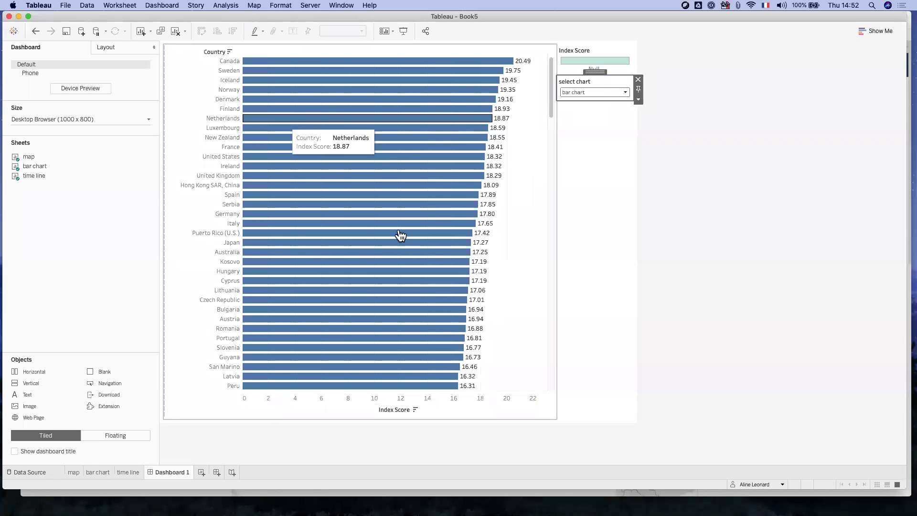
left_click(600, 92)
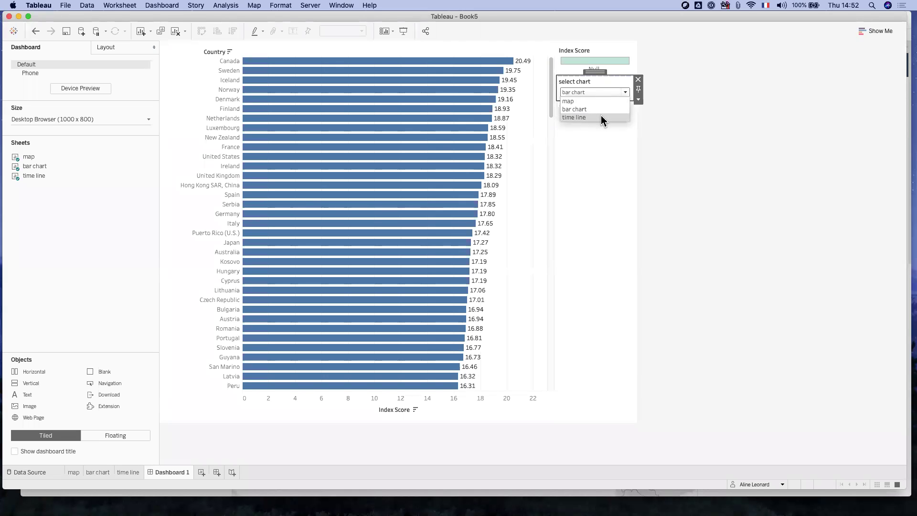
left_click(601, 117)
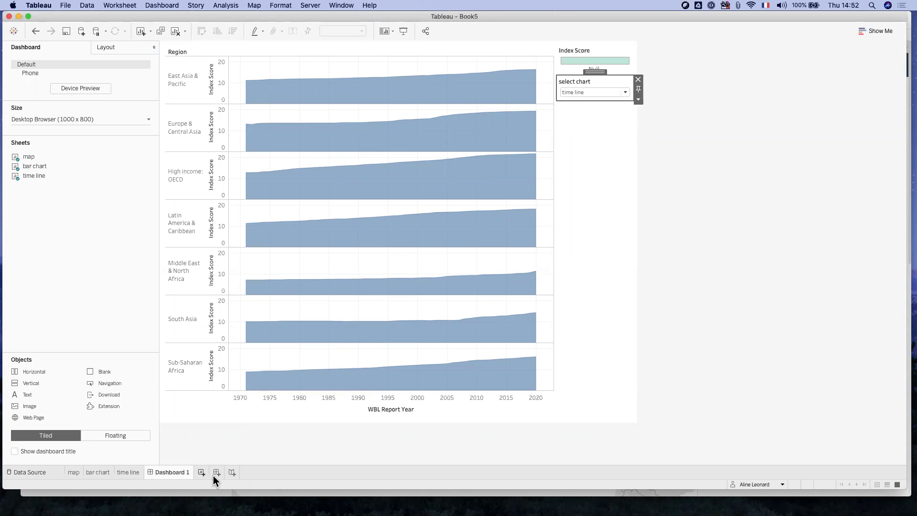
Open the map sheet and set its select chart parameter to map.
left_click(74, 472)
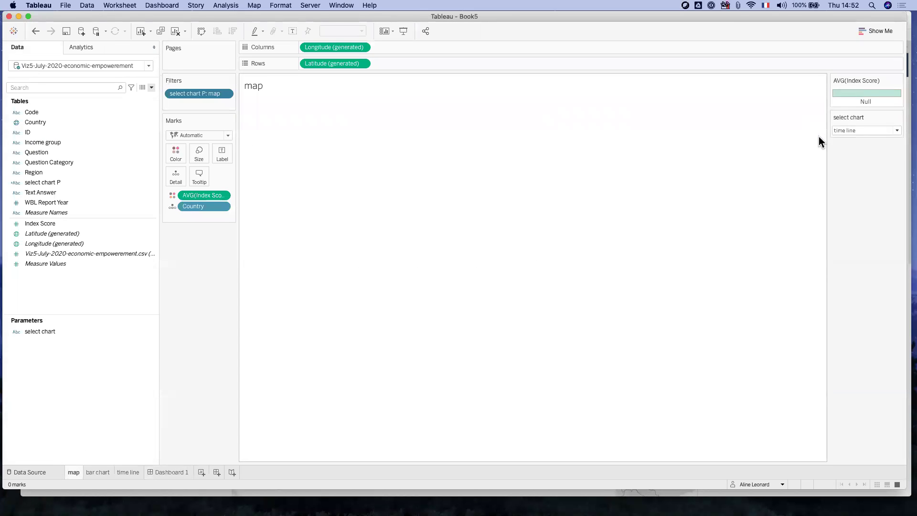
left_click(852, 131)
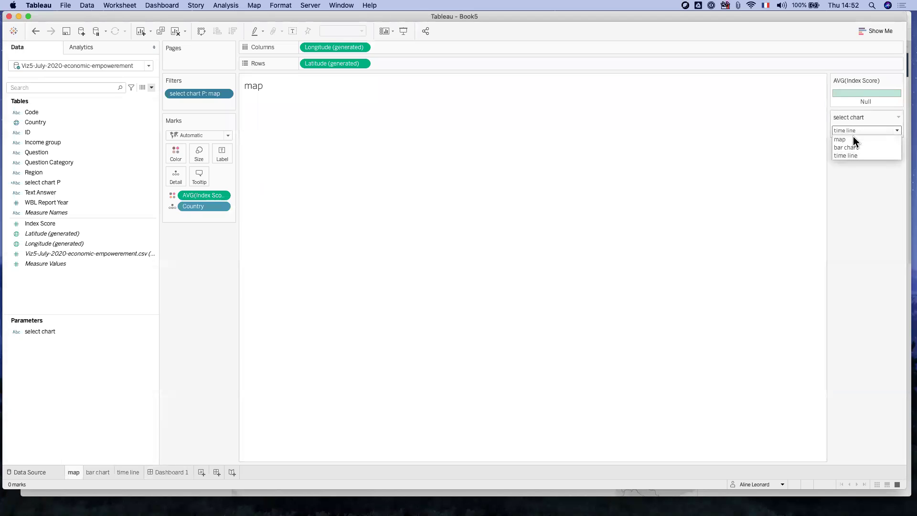
left_click(853, 136)
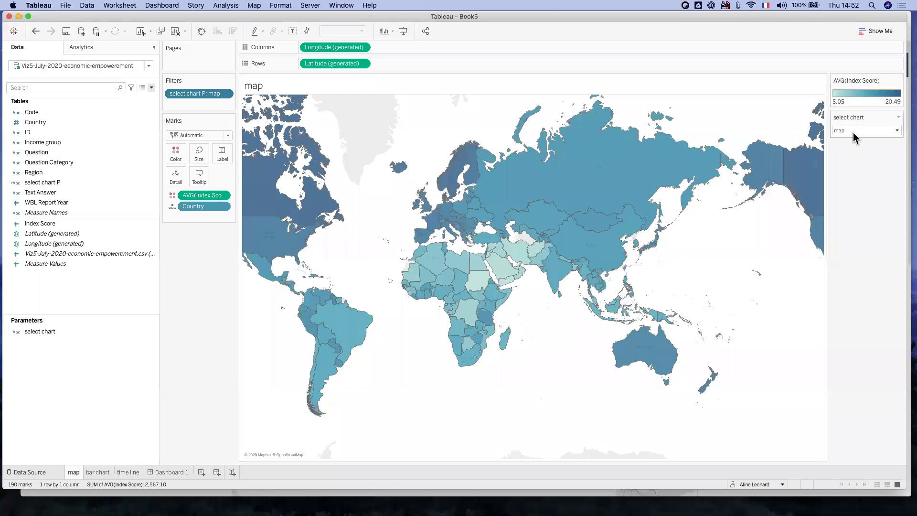
left_click(853, 131)
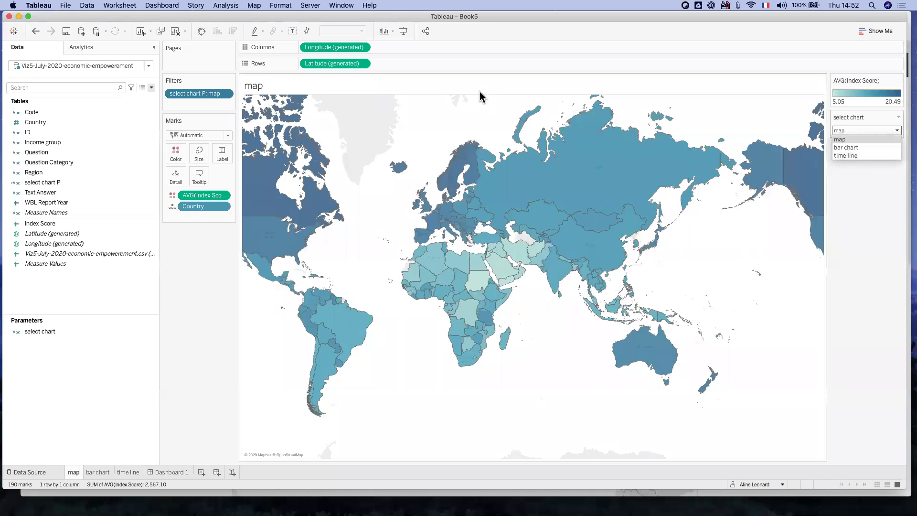
left_click(837, 139)
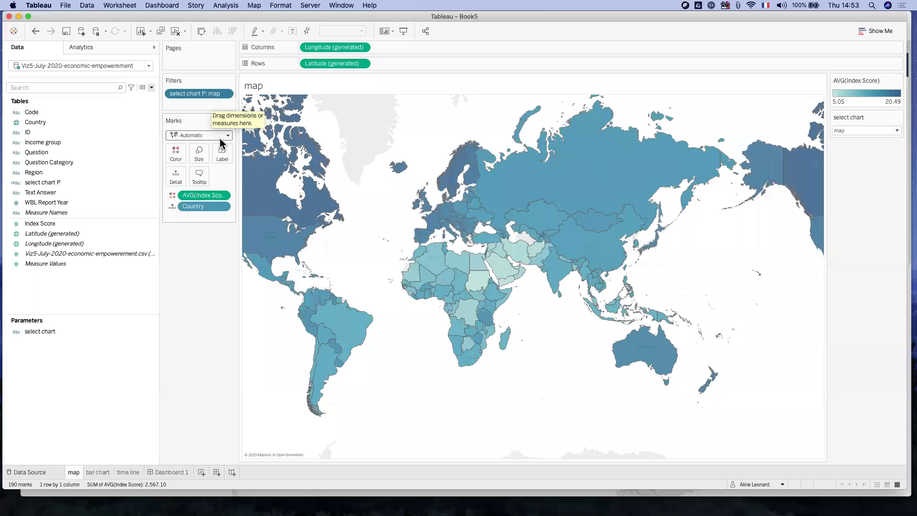
Clear Dashboard 1, add a horizontal container and place the map sheet in it.
left_click(172, 472)
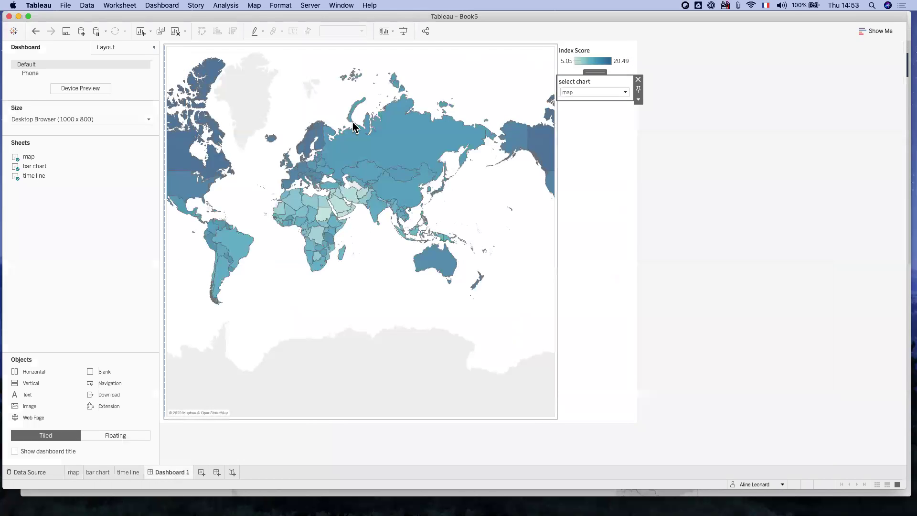
left_click(175, 32)
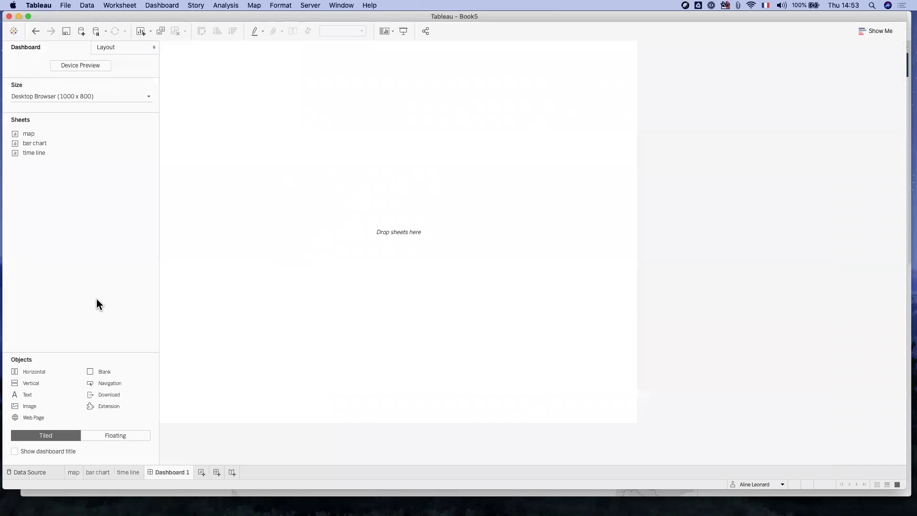
left_click_drag(33, 372, 286, 284)
left_click_drag(33, 134, 269, 151)
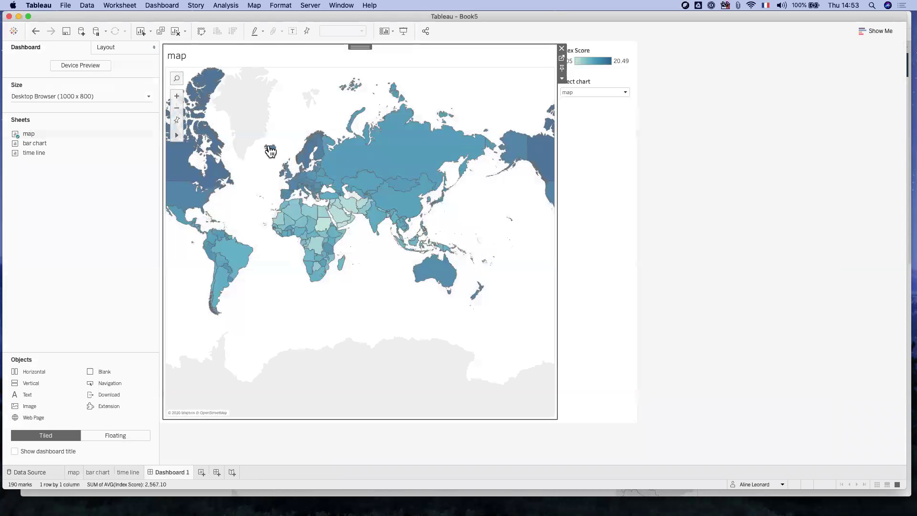
Add the bar chart and time line sheets to the horizontal container, in the order bar chart, time line, map.
left_click_drag(35, 143, 277, 147)
left_click(36, 31)
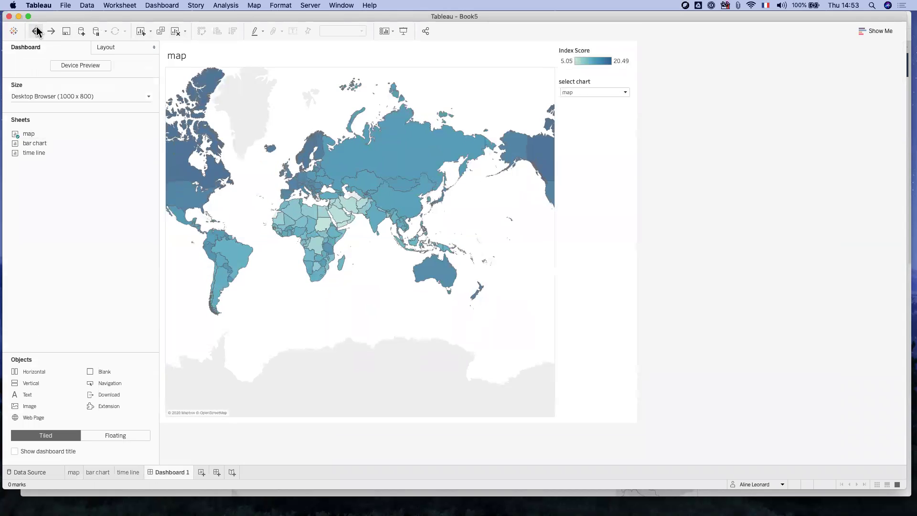
left_click_drag(35, 143, 193, 151)
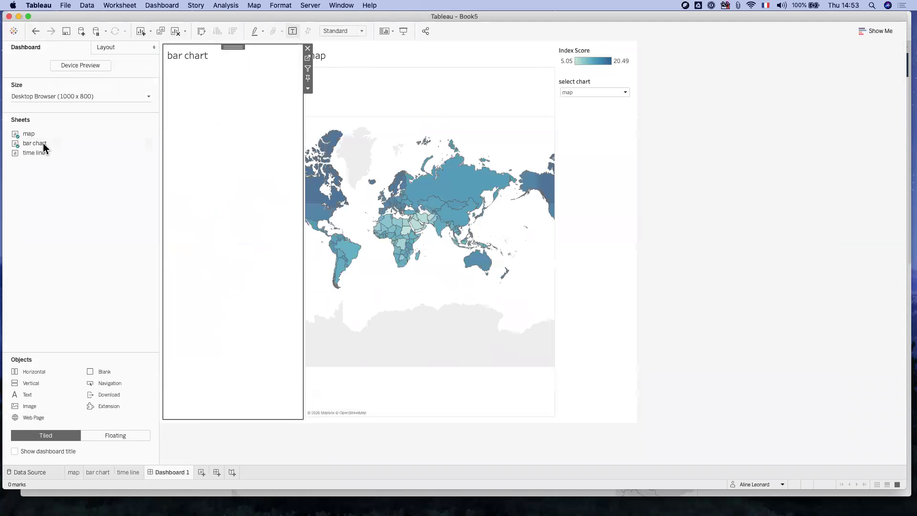
left_click_drag(35, 151, 281, 150)
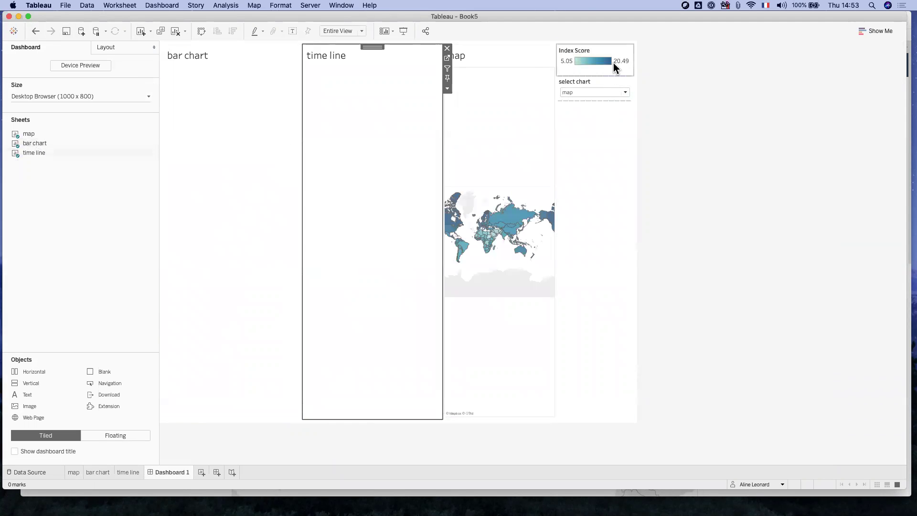
Try the select chart parameter on the rebuilt dashboard by choosing bar chart and then time line.
left_click(614, 48)
left_click(605, 87)
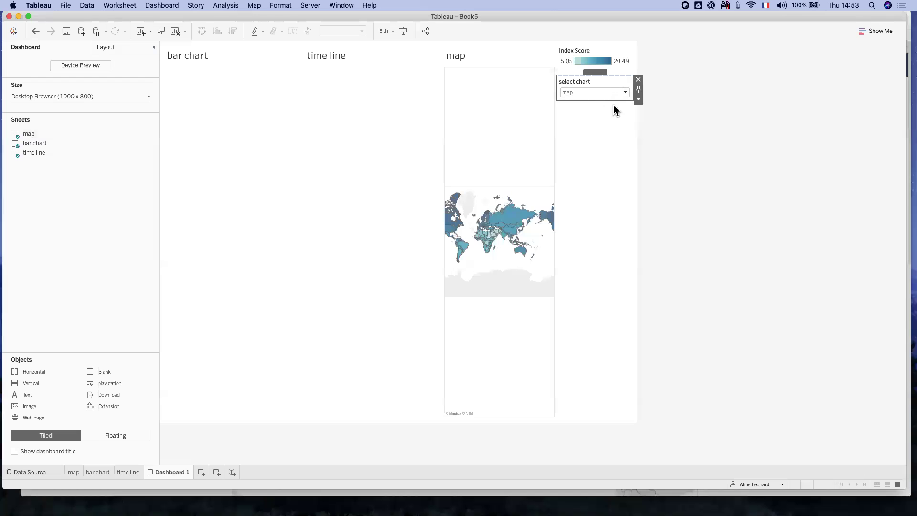
left_click(624, 93)
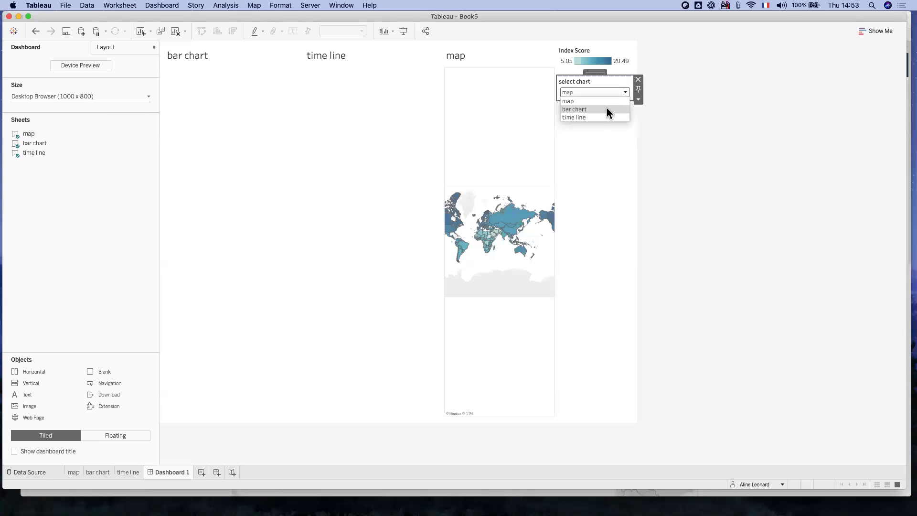
left_click(606, 110)
left_click(582, 92)
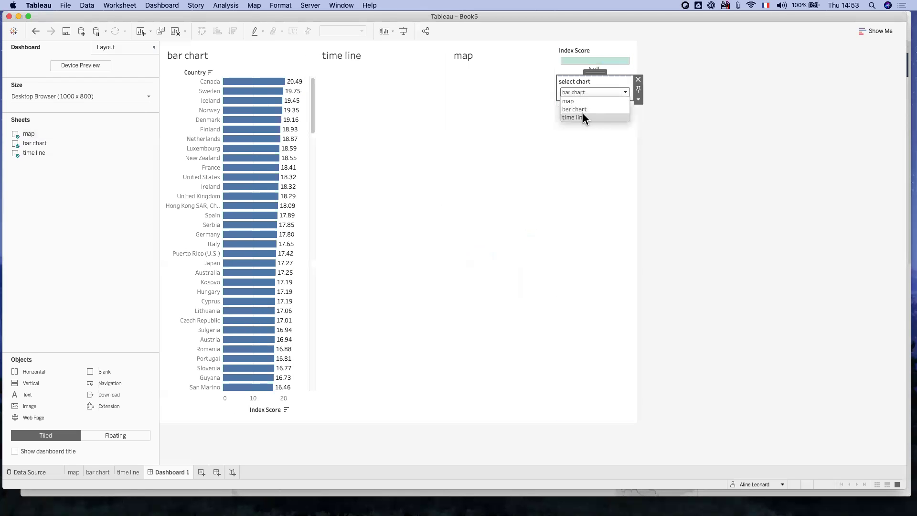
left_click(583, 118)
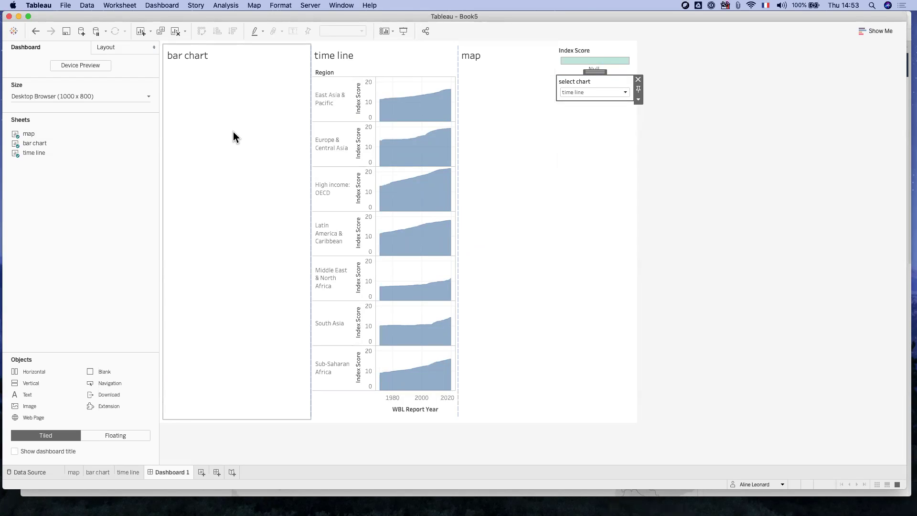
Hide the titles of the bar chart, time line and map sheets on the dashboard.
right_click(192, 53)
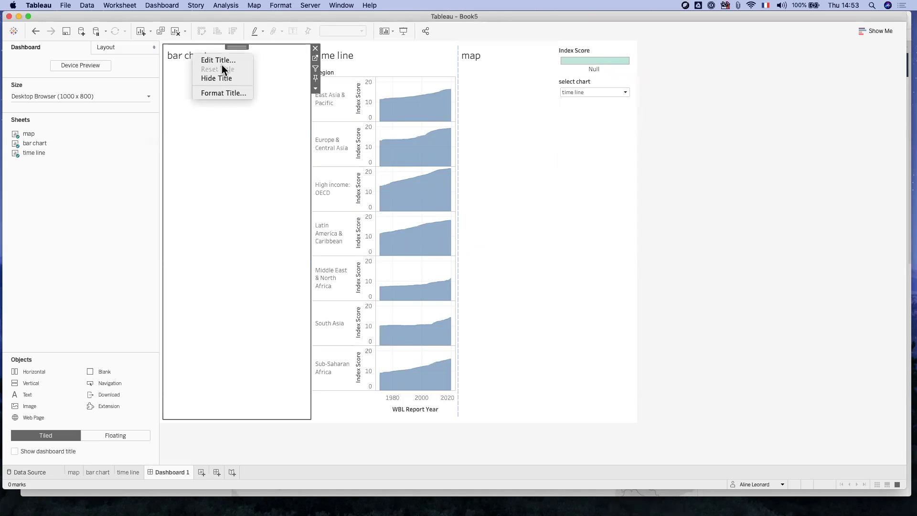
left_click(225, 78)
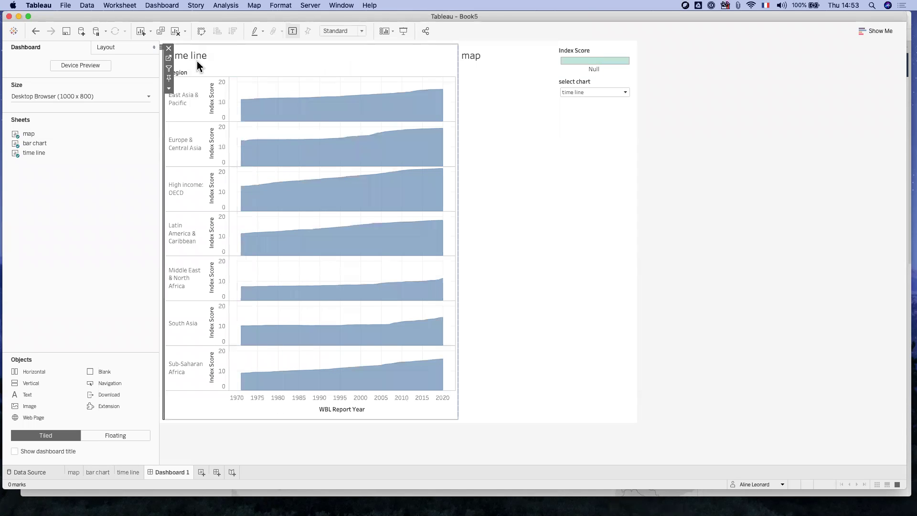
right_click(197, 50)
left_click(222, 74)
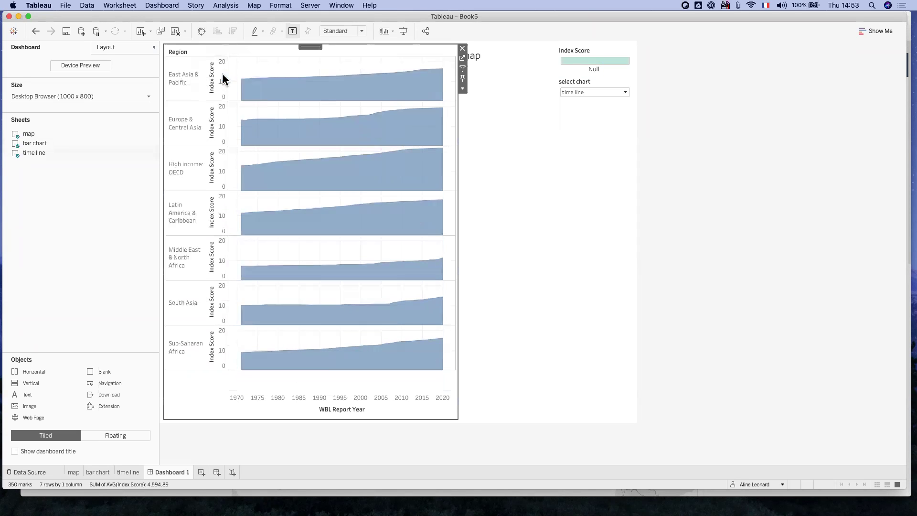
right_click(475, 61)
left_click(492, 83)
Test the title-free chart swap by cycling the select chart parameter through map, bar chart and time line.
left_click(597, 95)
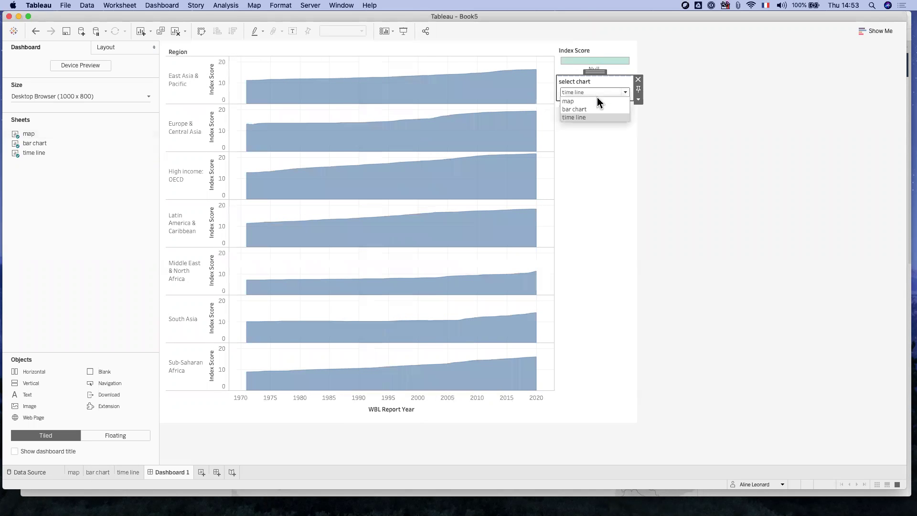
left_click(597, 100)
left_click(592, 93)
left_click(590, 107)
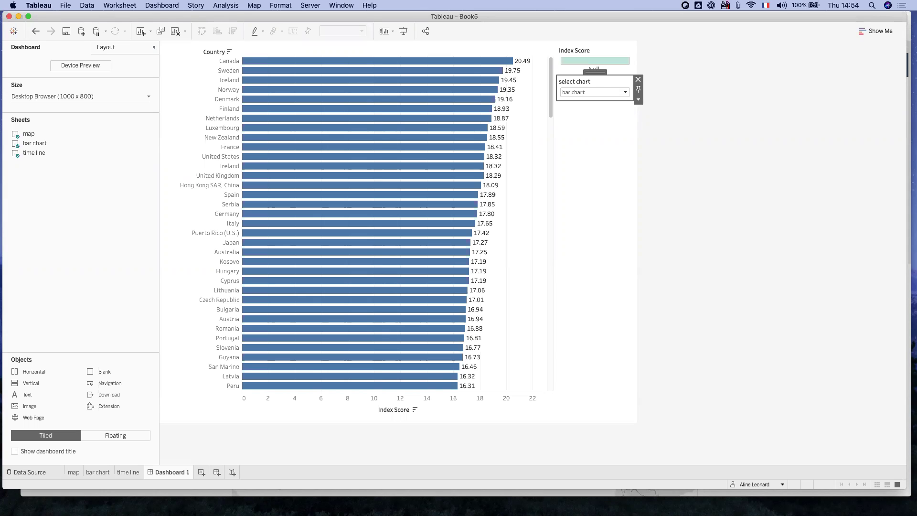
left_click(582, 92)
left_click(580, 100)
left_click(575, 91)
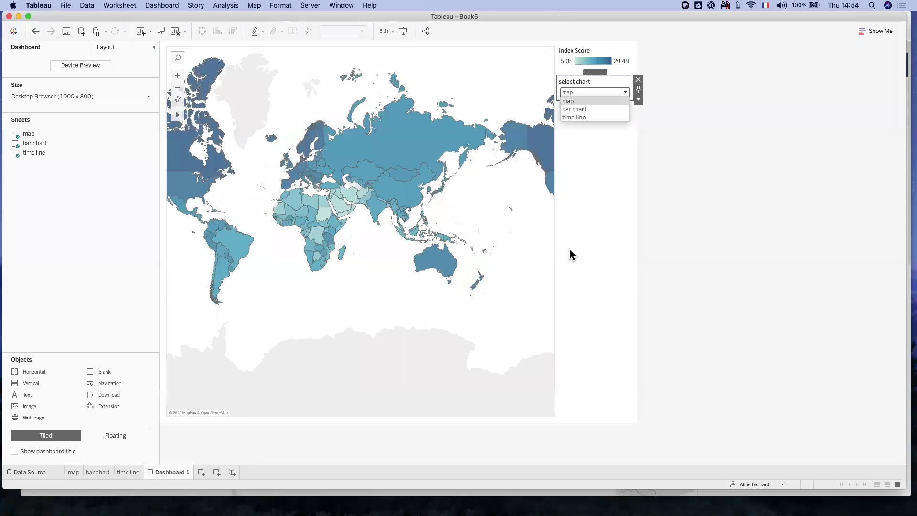
left_click(590, 109)
left_click(586, 90)
left_click(590, 117)
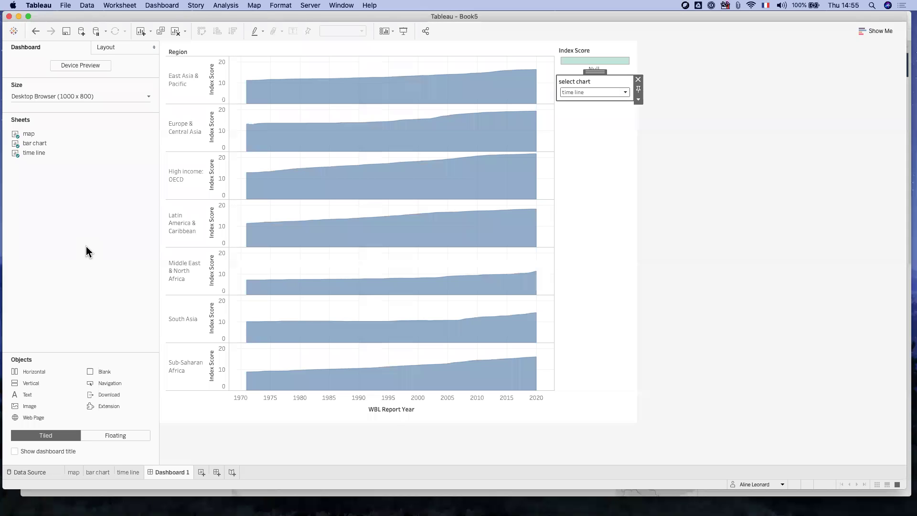
Fix the width of the time line sheet on the dashboard.
left_click(255, 47)
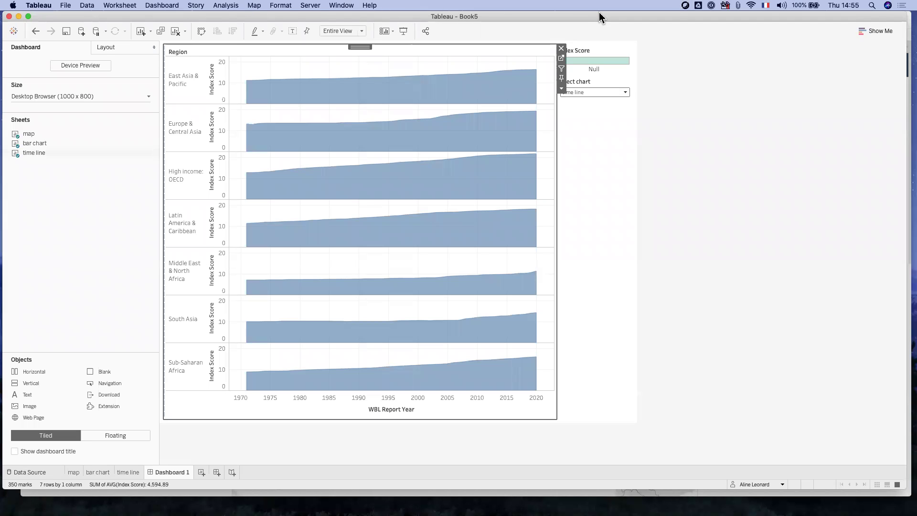
left_click(562, 89)
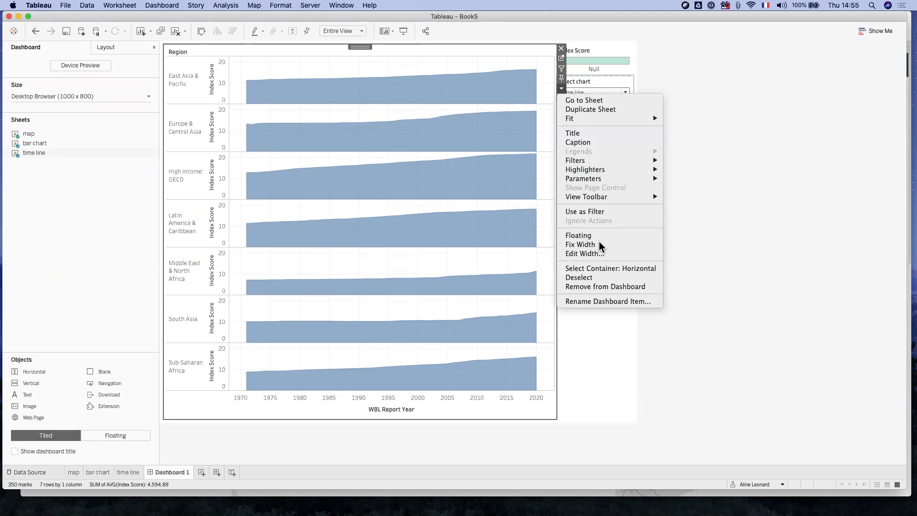
left_click(291, 48)
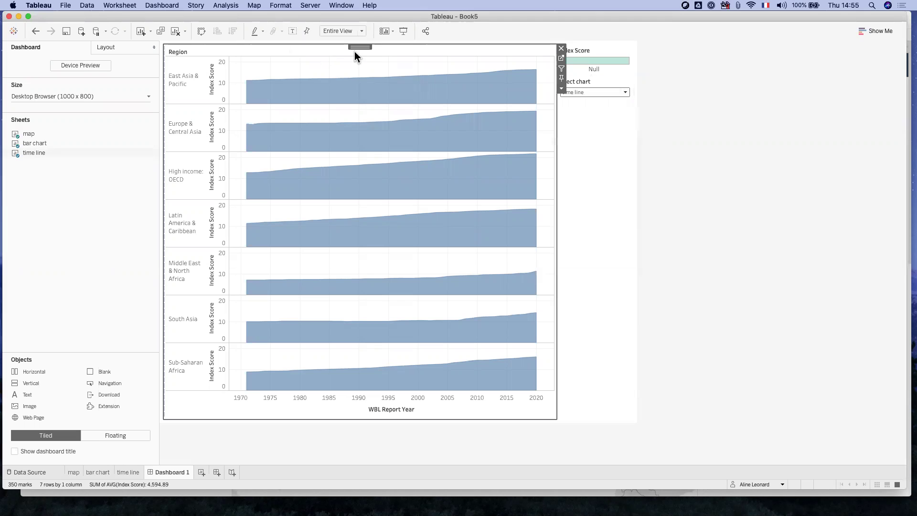
left_click(562, 90)
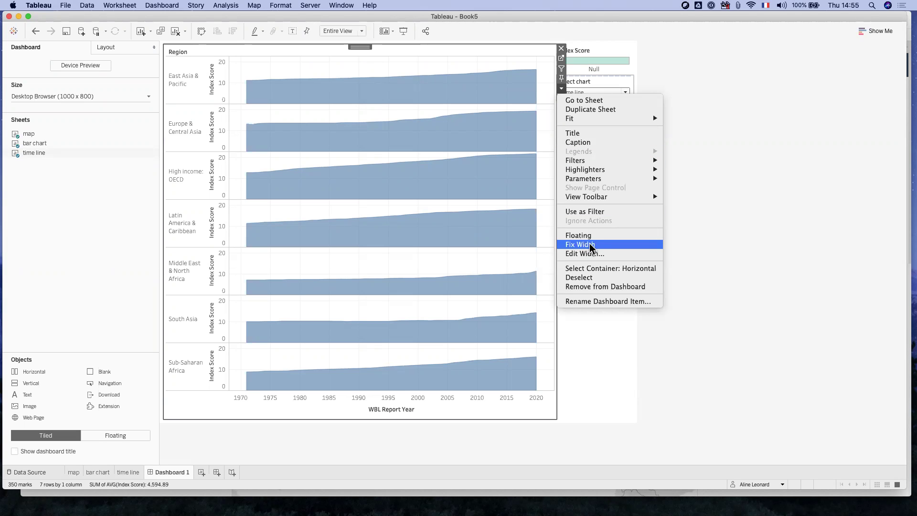
left_click(561, 81)
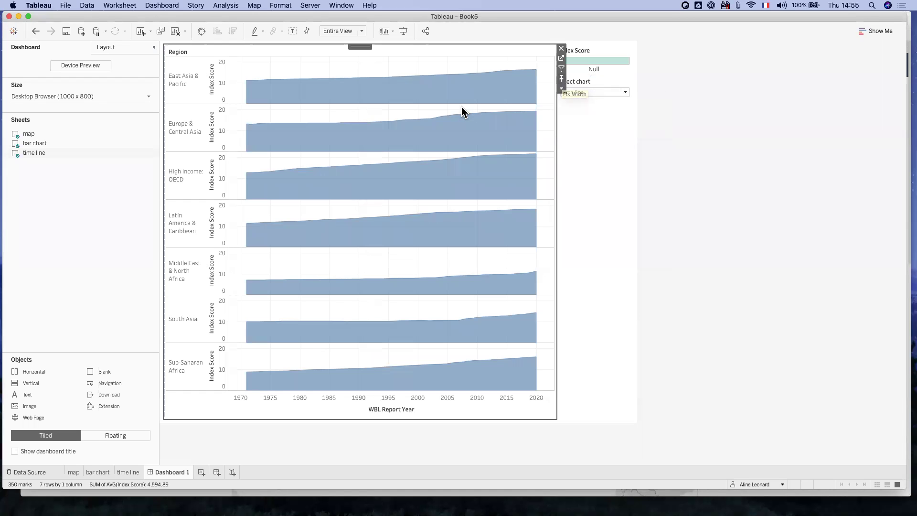
Set the select chart parameter to map and remove the fixed width from the time line sheet.
left_click(610, 91)
left_click(603, 101)
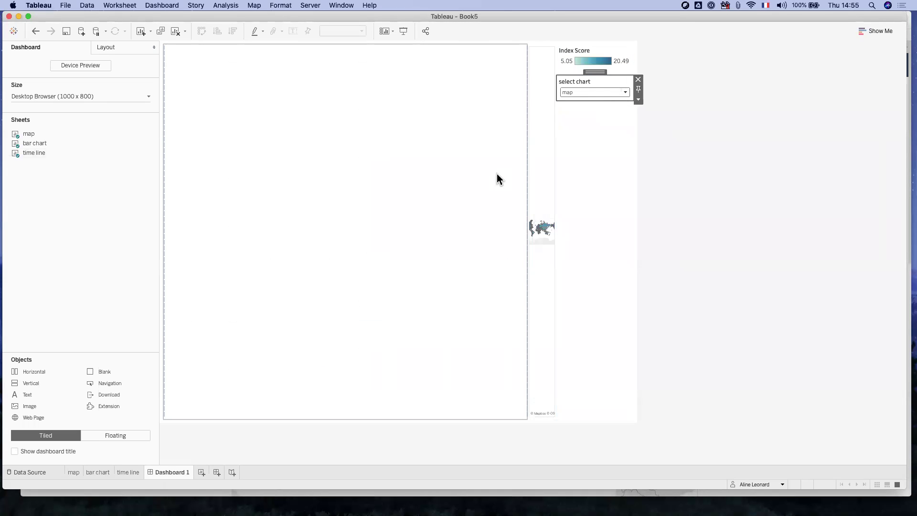
left_click(535, 153)
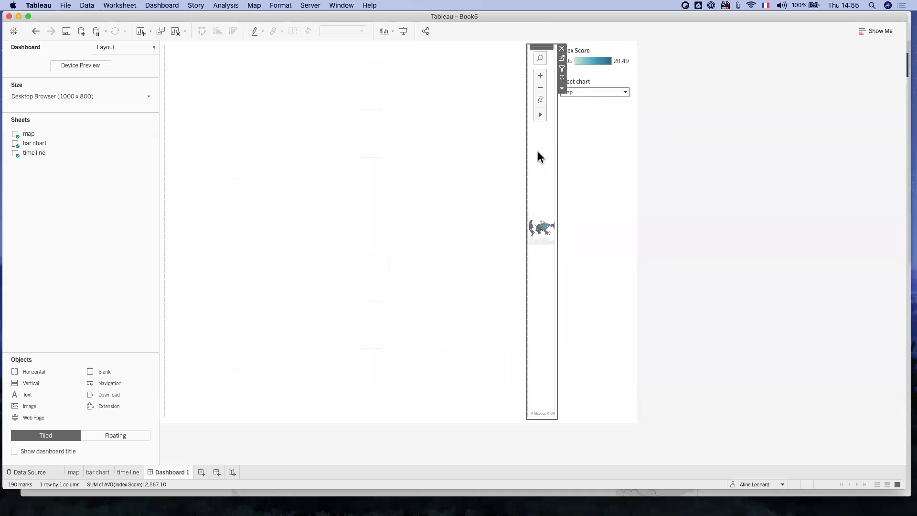
left_click(481, 99)
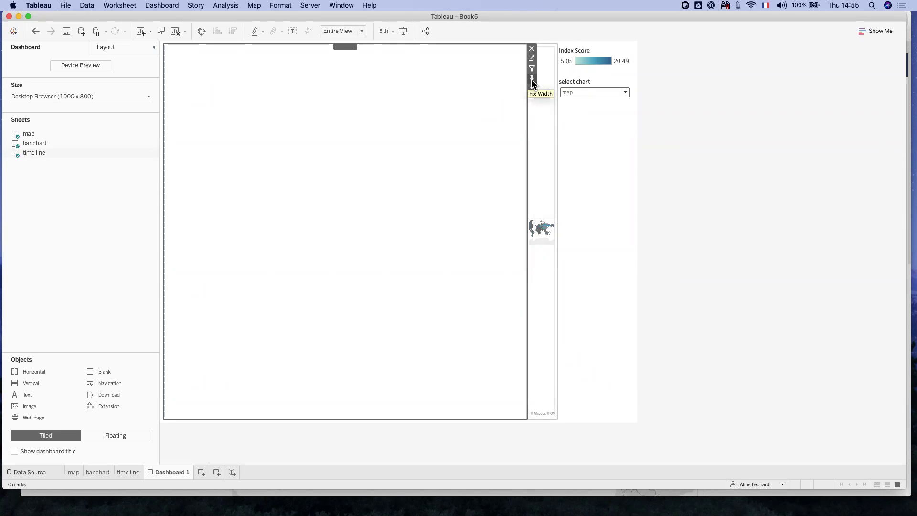
key("Delete")
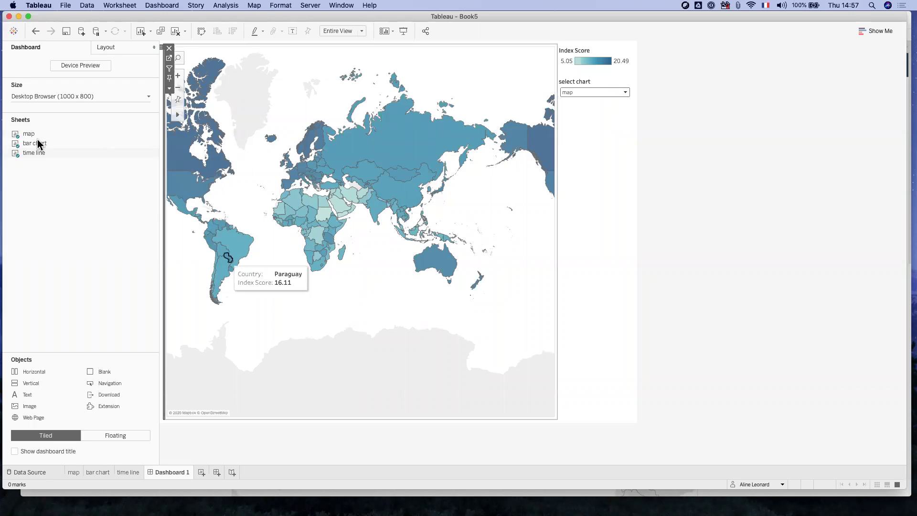
Open the map sheet and examine the rows and columns of the Viz5-July-2020-economic-empowerement data source, including Index Score.
left_click(74, 472)
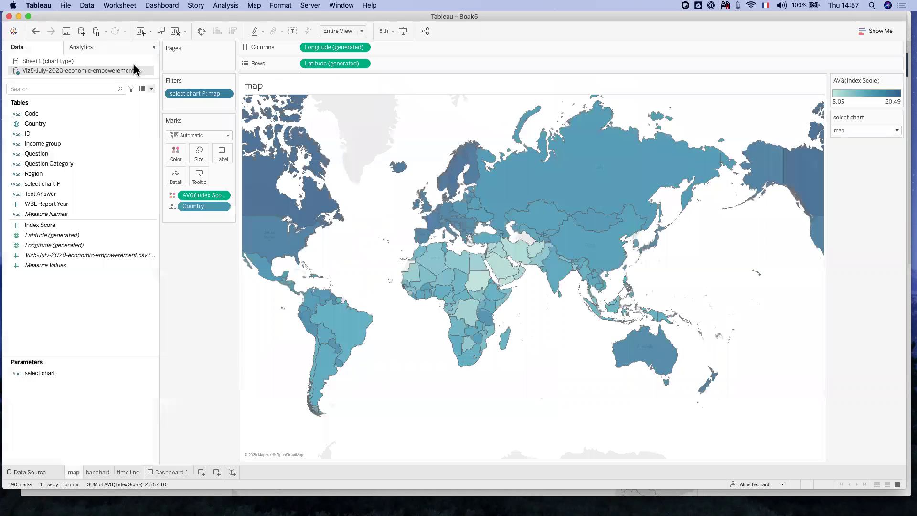
left_click(143, 88)
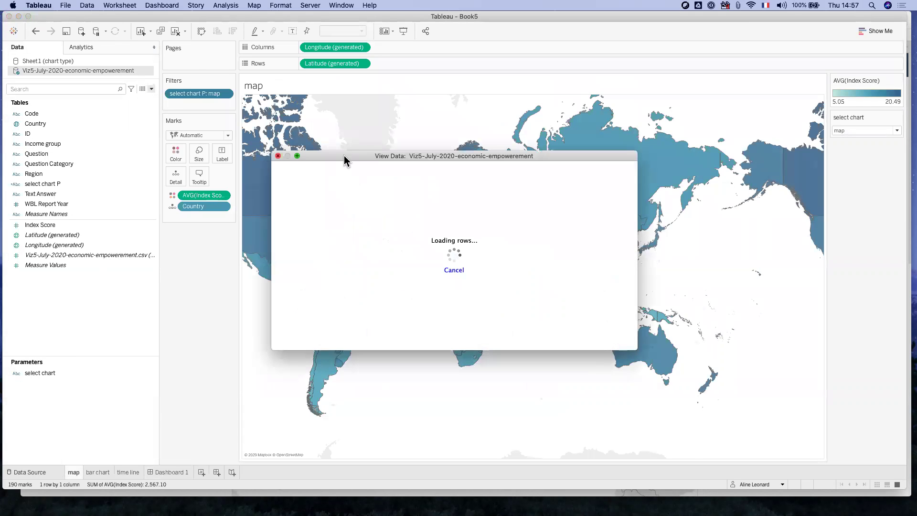
left_click_drag(334, 150, 184, 53)
left_click_drag(485, 251, 837, 383)
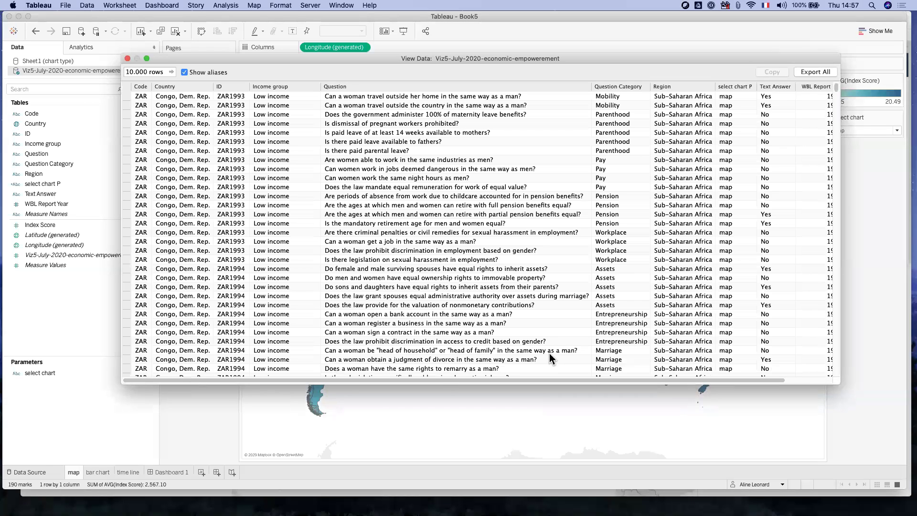
left_click_drag(443, 380, 416, 380)
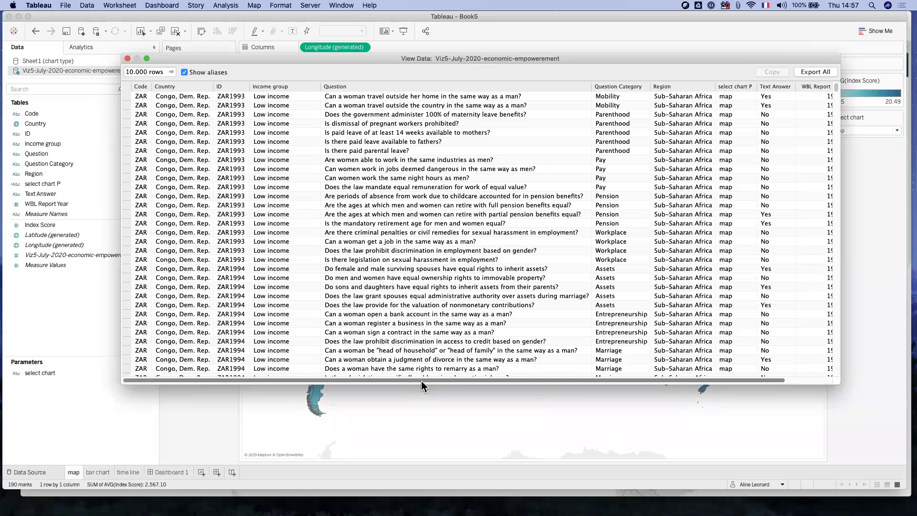
left_click_drag(416, 380, 508, 388)
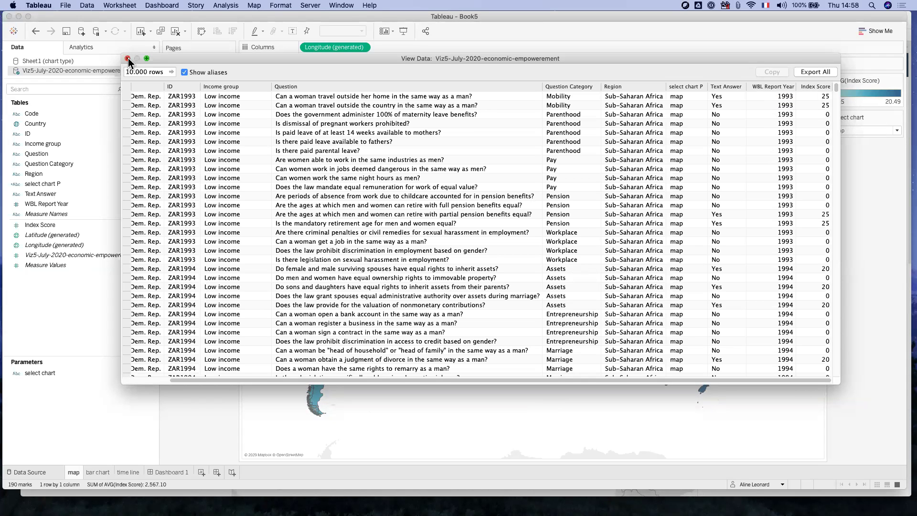
left_click_drag(205, 57, 193, 110)
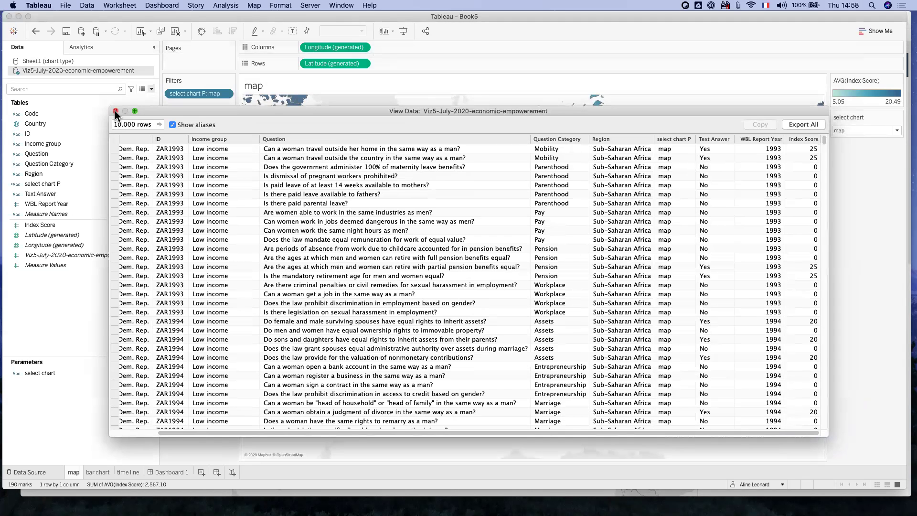
left_click(114, 110)
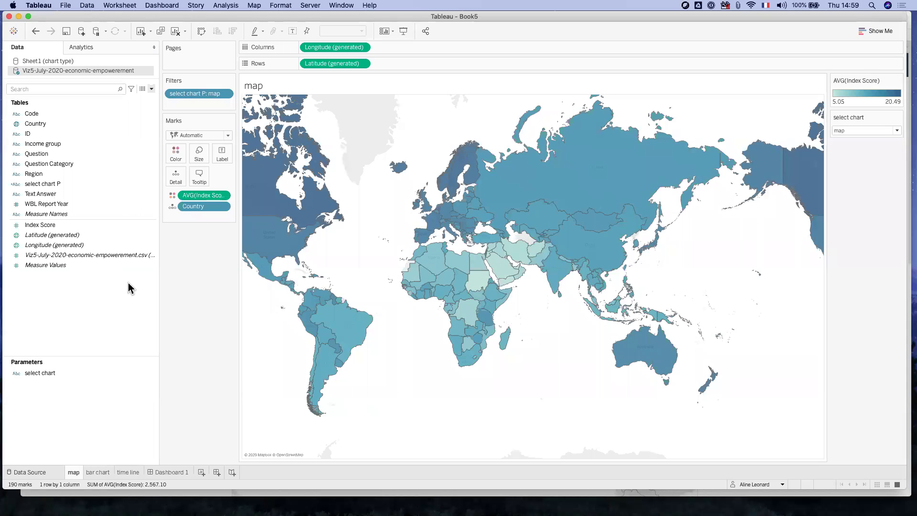
Switch to Safari to view the Tableau Public dashboard on the economic empowerment of women.
left_click(199, 175)
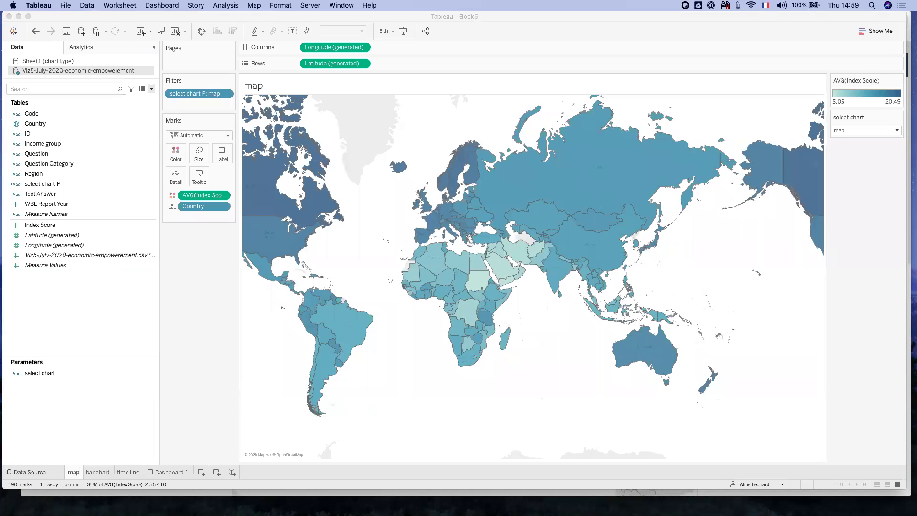
key("super+Tab")
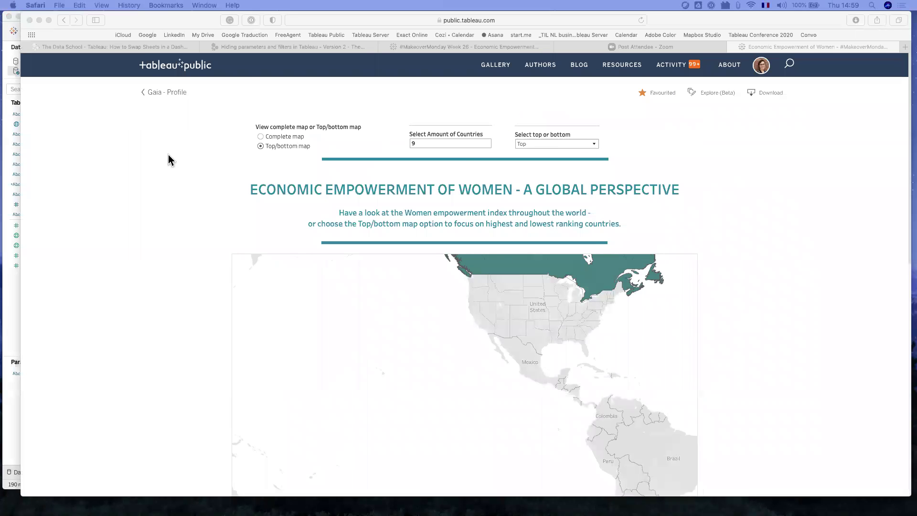
View the #MakeoverMonday Week 26 economic empowerment visualization on Tableau Public, and minimize Safari to return to Tableau.
left_click(459, 48)
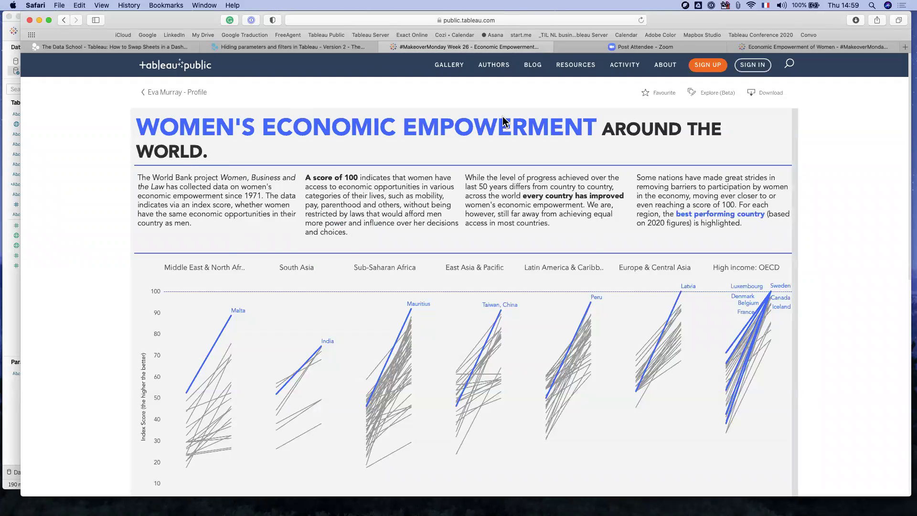
left_click(492, 22)
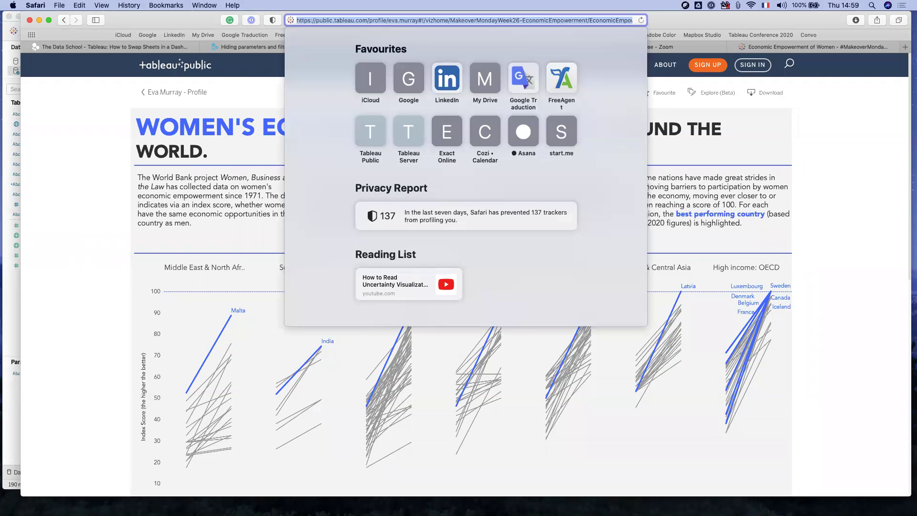
key("Escape")
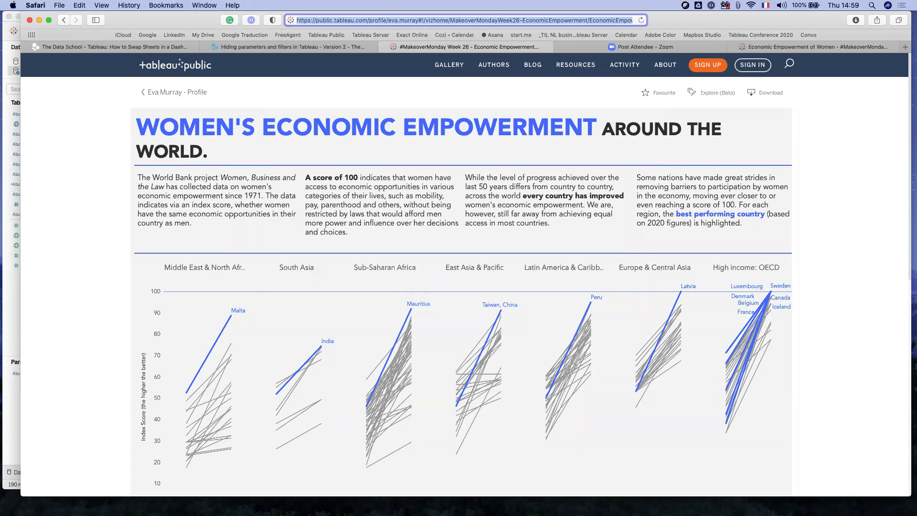
left_click(39, 20)
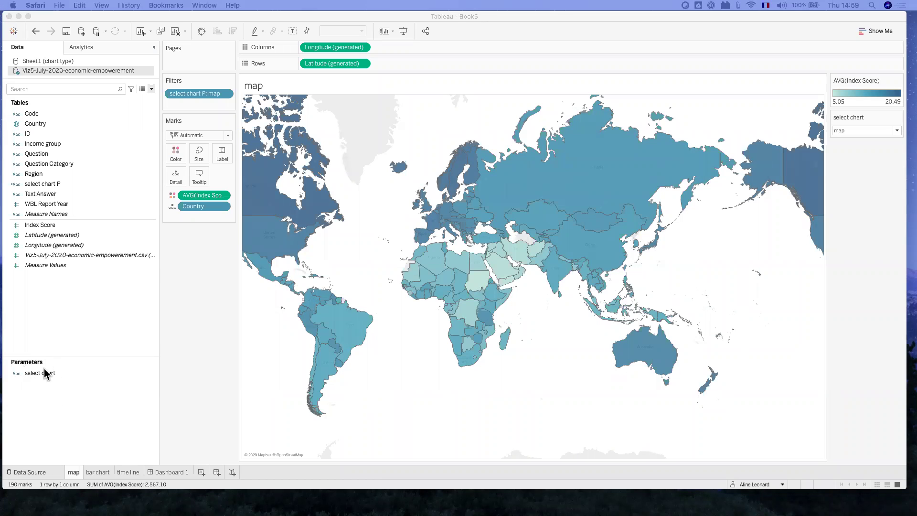
Open the select chart P calculated field, review its formula and close it.
right_click(42, 186)
left_click(79, 236)
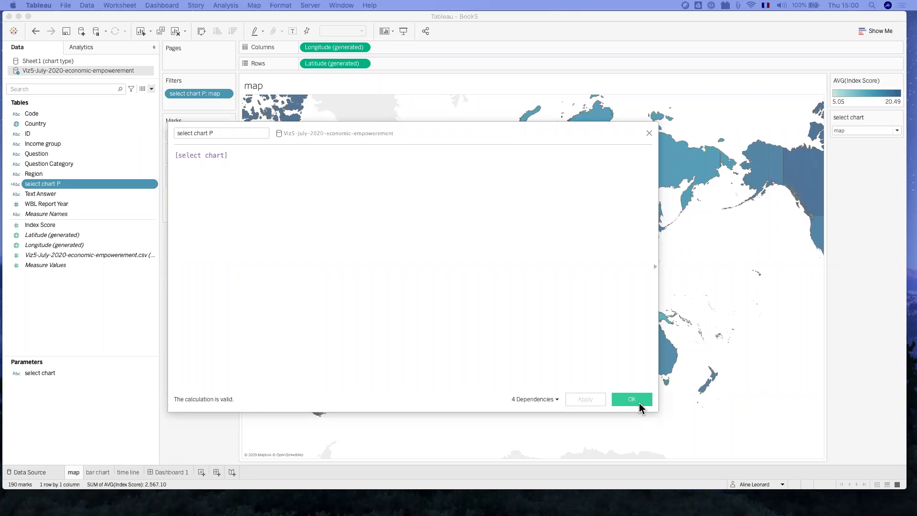
left_click(631, 399)
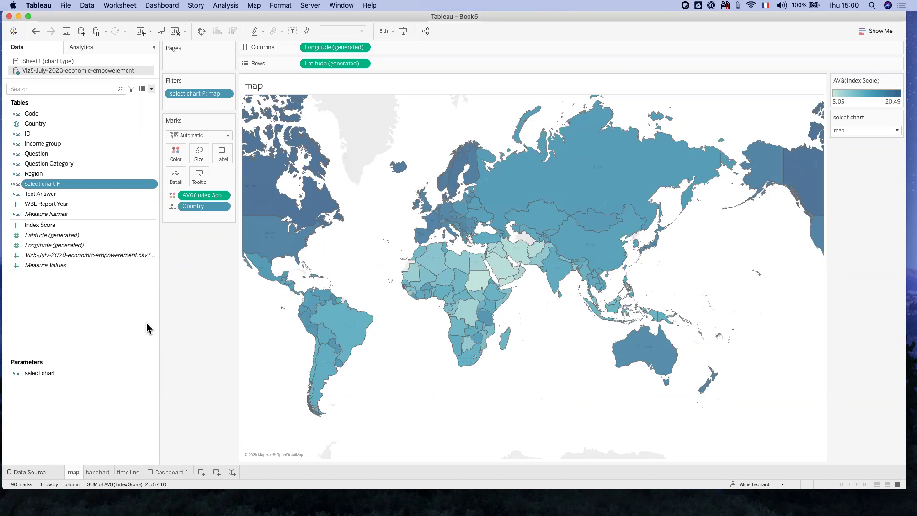
Filter the map sheet by WBL Report Year, keeping only 2020.
left_click_drag(35, 209, 186, 103)
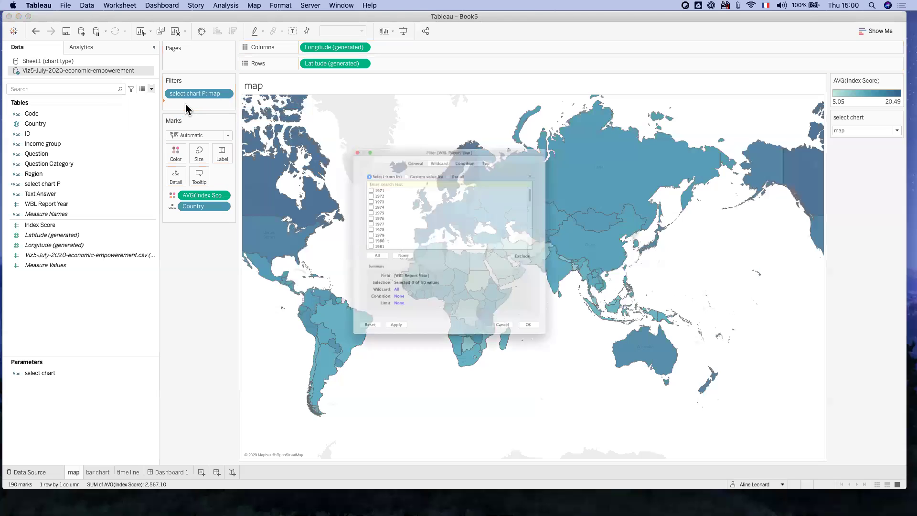
scroll(330, 223, "down", 5)
scroll(330, 223, "down", 3)
left_click(334, 258)
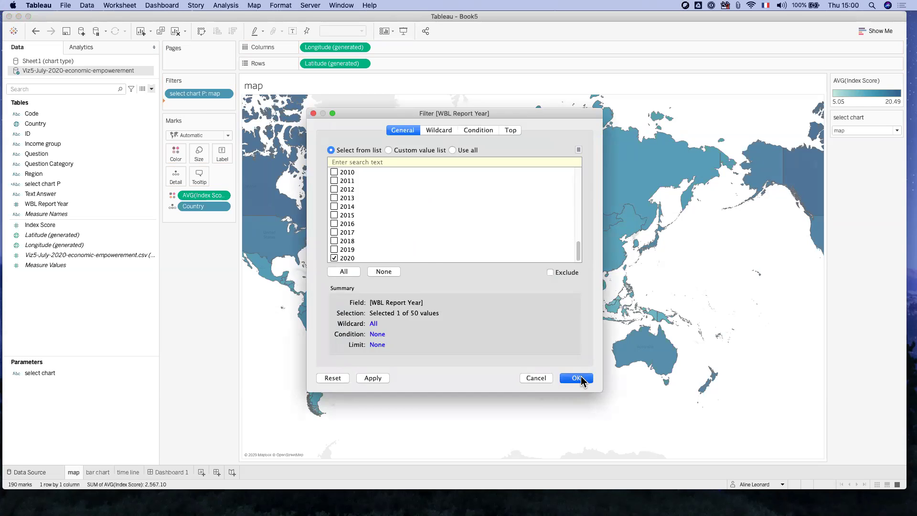
left_click(578, 378)
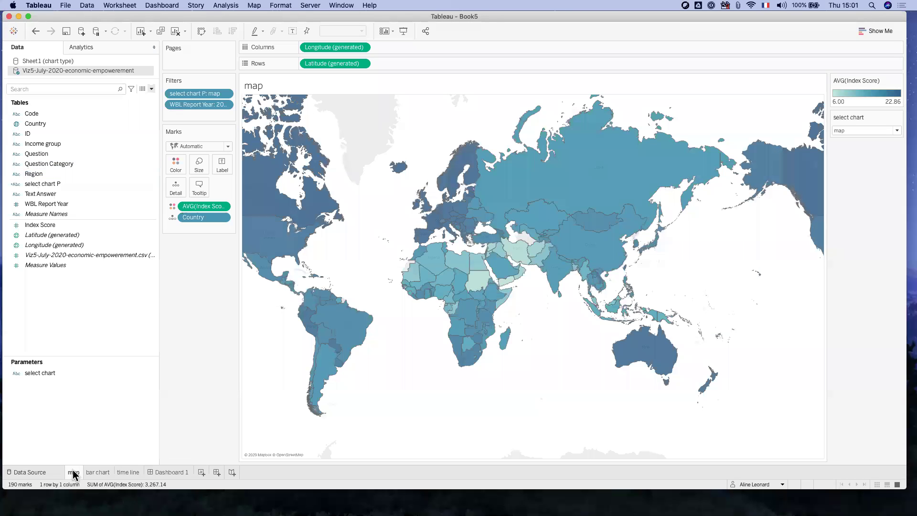
Check the map and the select chart options on Dashboard 1, and return to the map sheet.
left_click(165, 473)
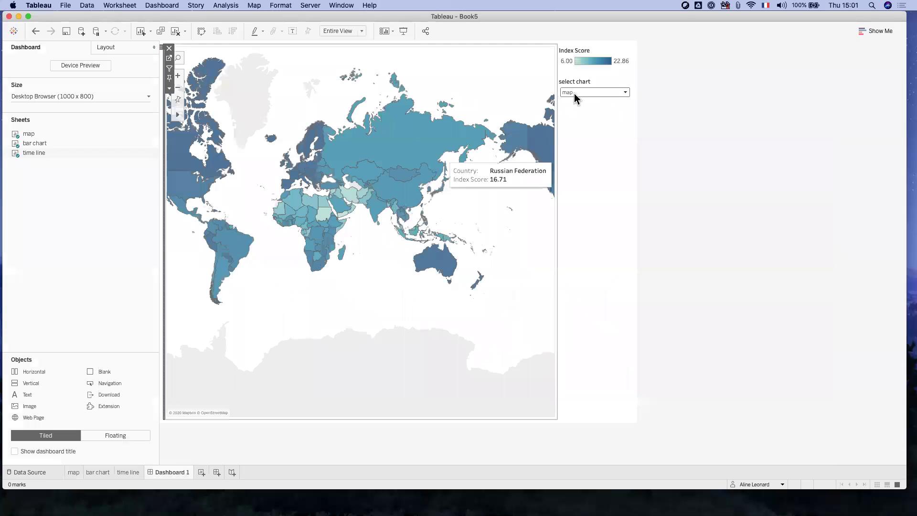
left_click(580, 93)
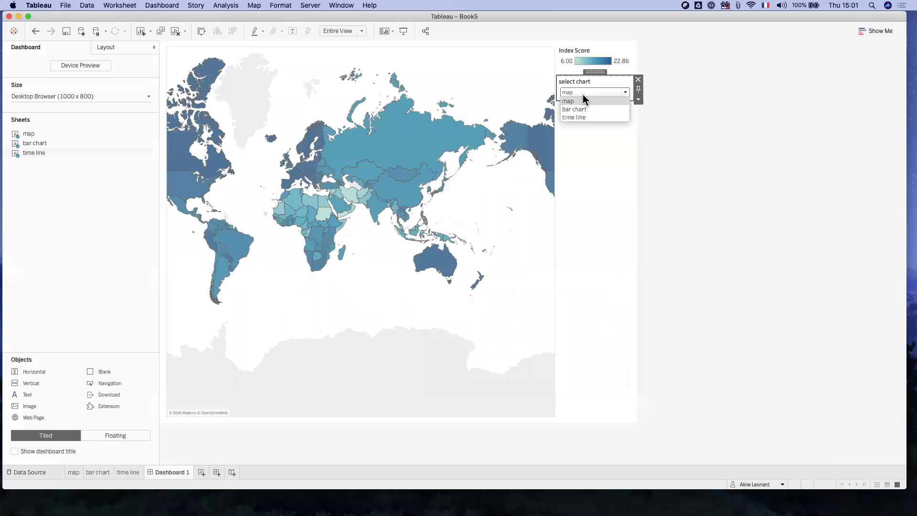
left_click(76, 472)
left_click(74, 472)
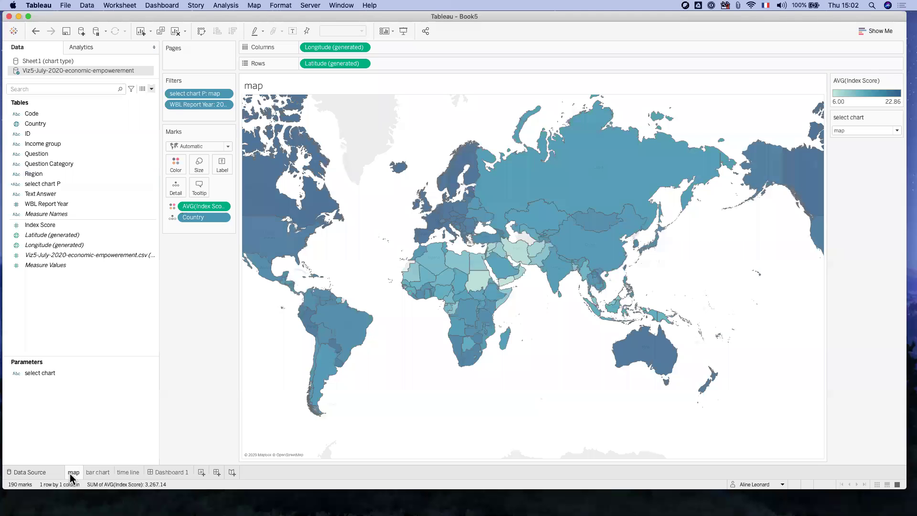
Set the select chart parameter to bar chart on the bar chart sheet.
left_click(98, 473)
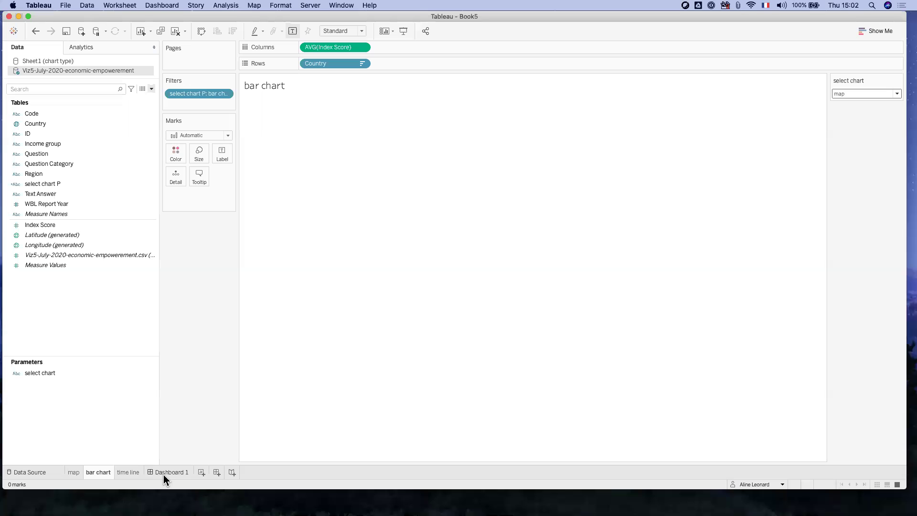
left_click(848, 94)
left_click(849, 111)
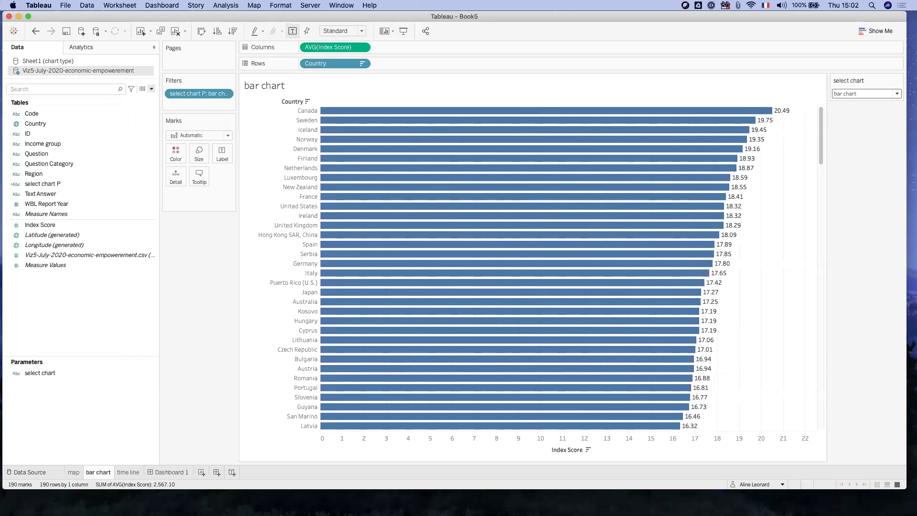
Set the select chart parameter to time line on Dashboard 1.
left_click(165, 469)
left_click(591, 92)
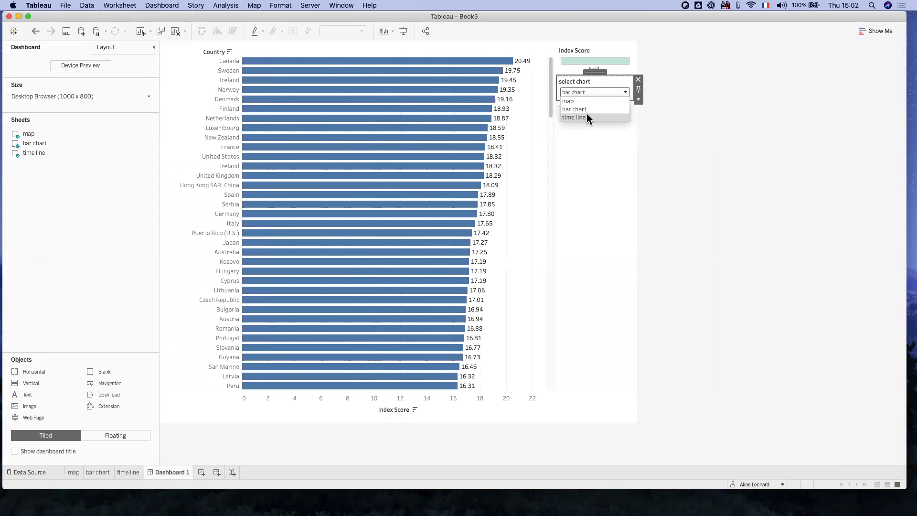
left_click(586, 117)
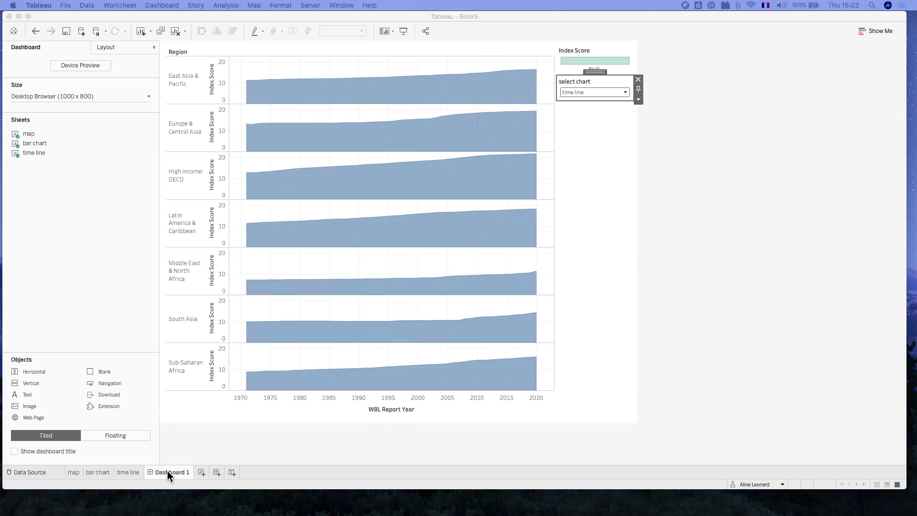
Switch to the demo_swap_sheet workbook and test swapping the bar chart, map and time line views with the icons on the parameter action dashboard.
left_click_drag(0, 84, 219, 6)
left_click_drag(697, 429, 766, 471)
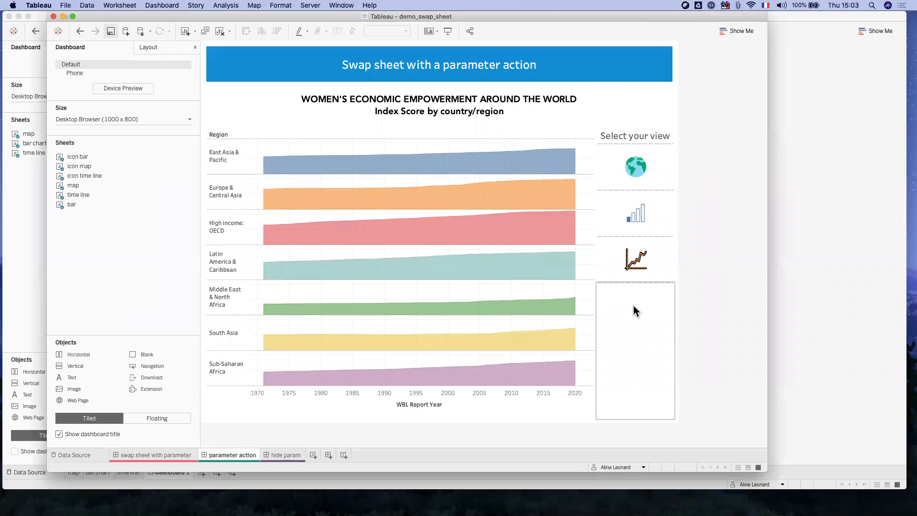
left_click(635, 213)
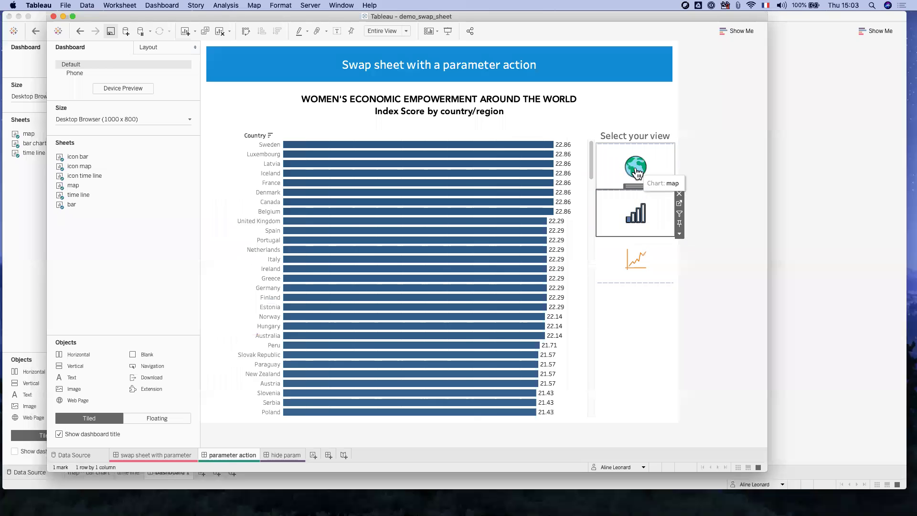
left_click(637, 170)
left_click(636, 259)
left_click(639, 218)
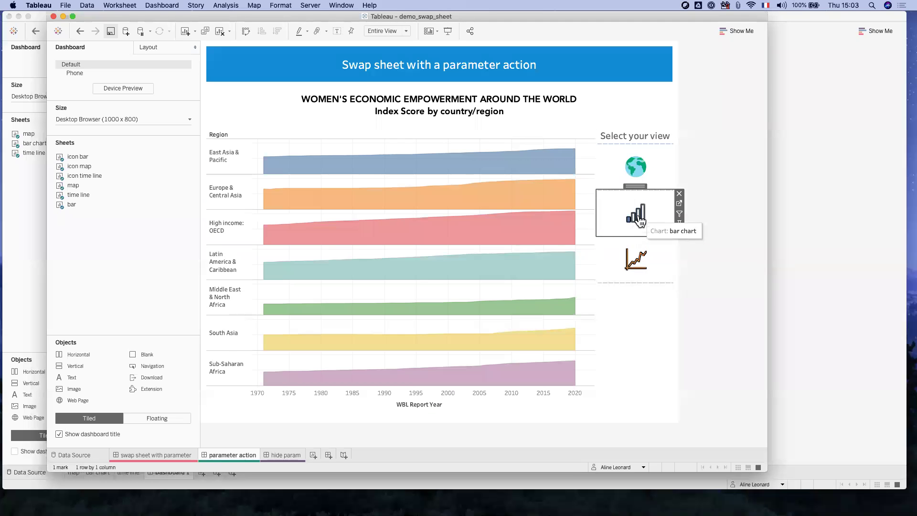
left_click(635, 166)
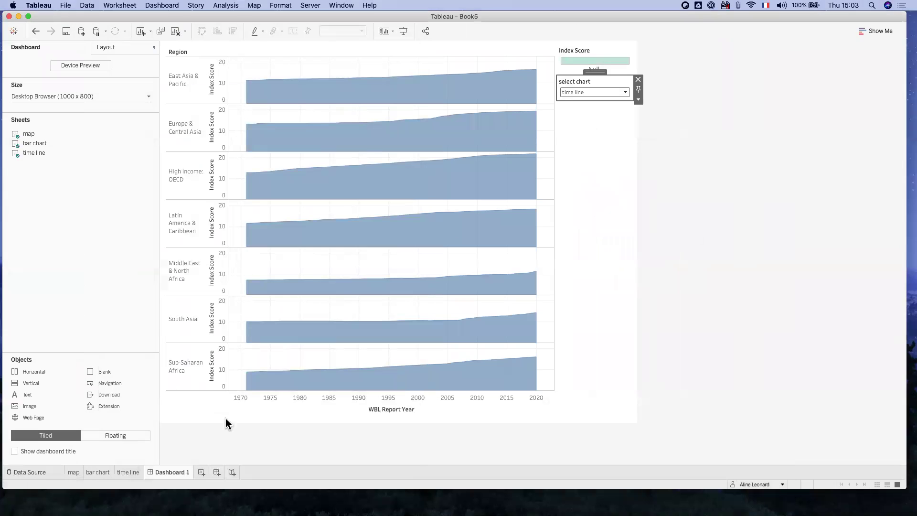
Select the Sheet1 (chart type) data source on Book5's map sheet, and view its source workbook in Excel.
left_click(225, 418)
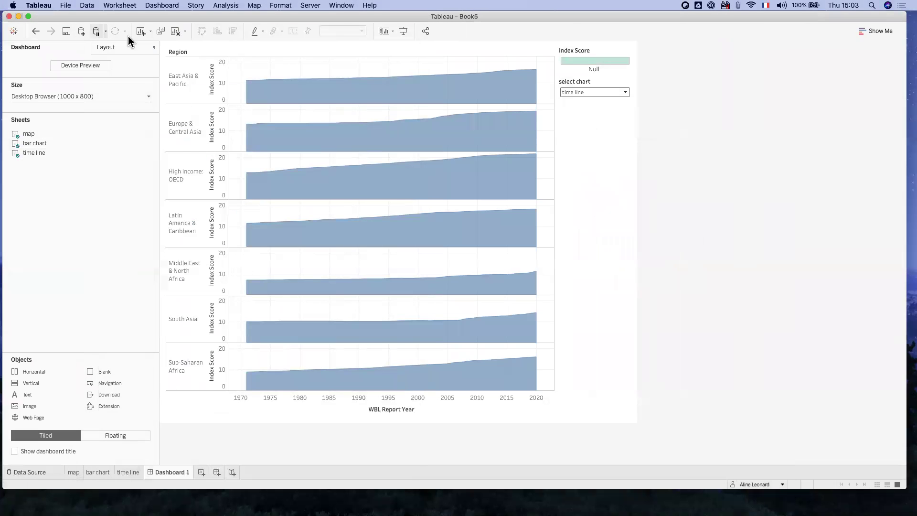
left_click(74, 472)
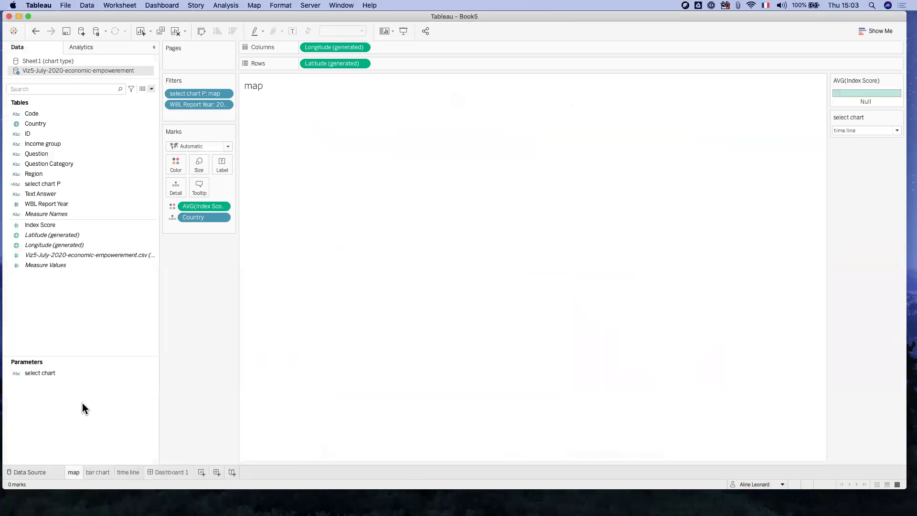
left_click(34, 61)
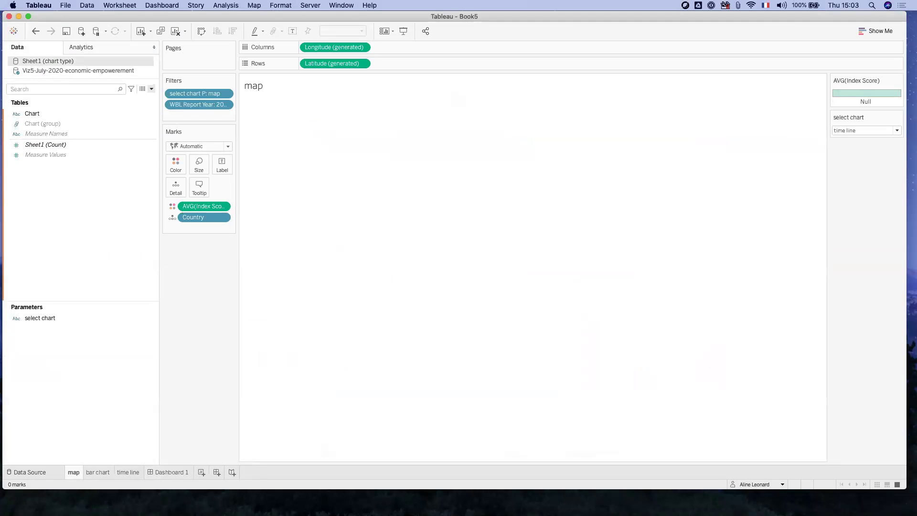
key("super+Tab")
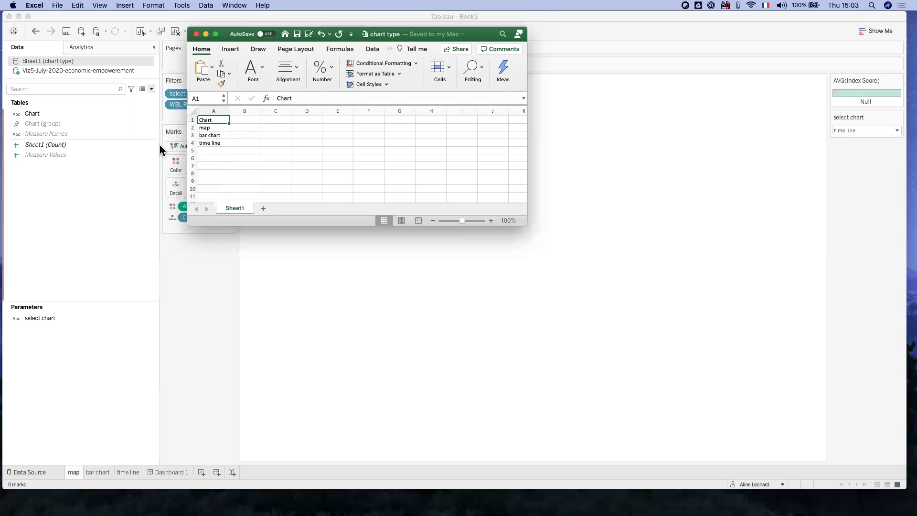
Compare the select chart parameter's list of values with the chart type workbook in Excel, and close both without changes.
left_click(41, 317)
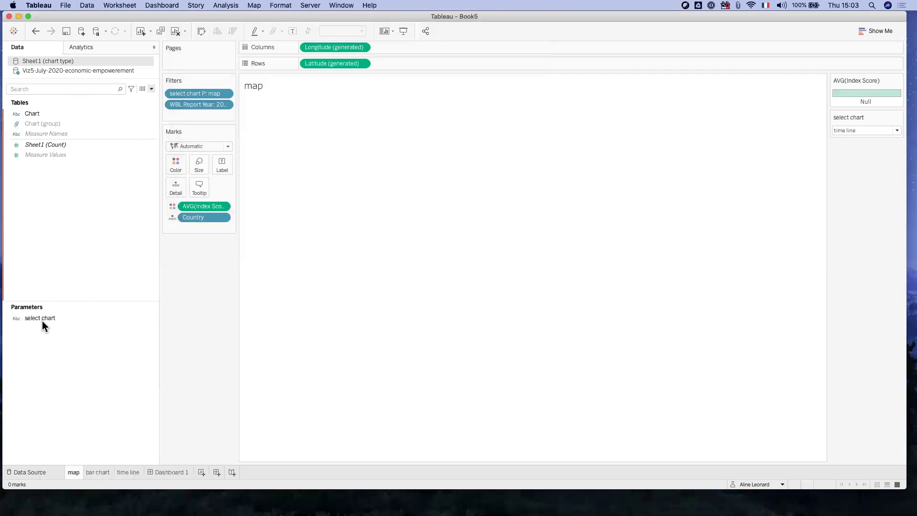
right_click(42, 318)
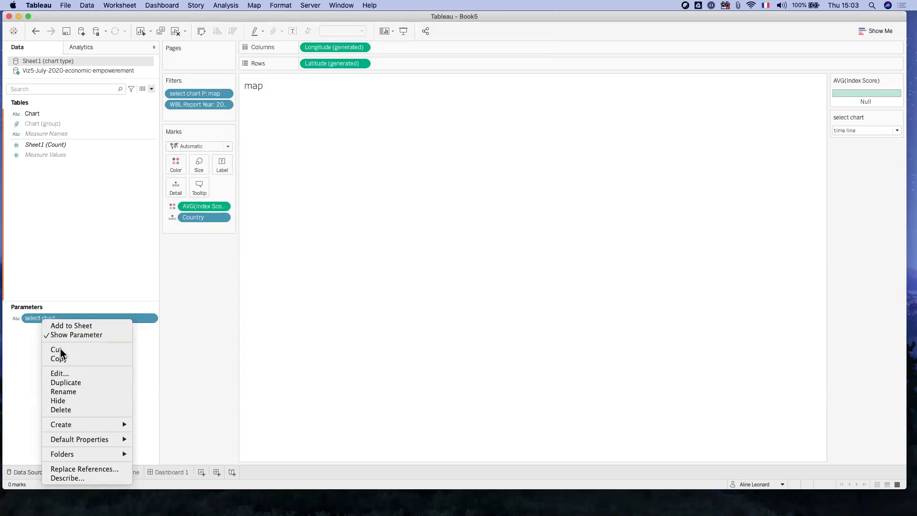
left_click(65, 373)
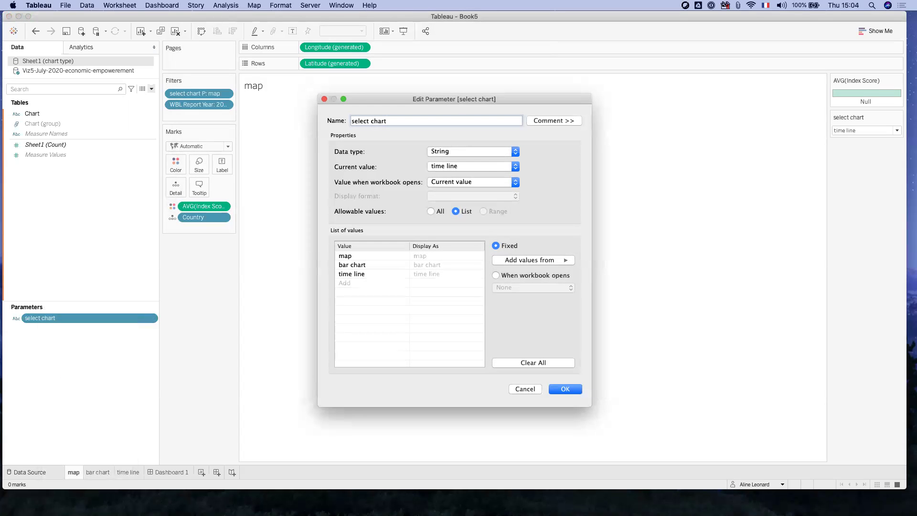
key("super+Tab")
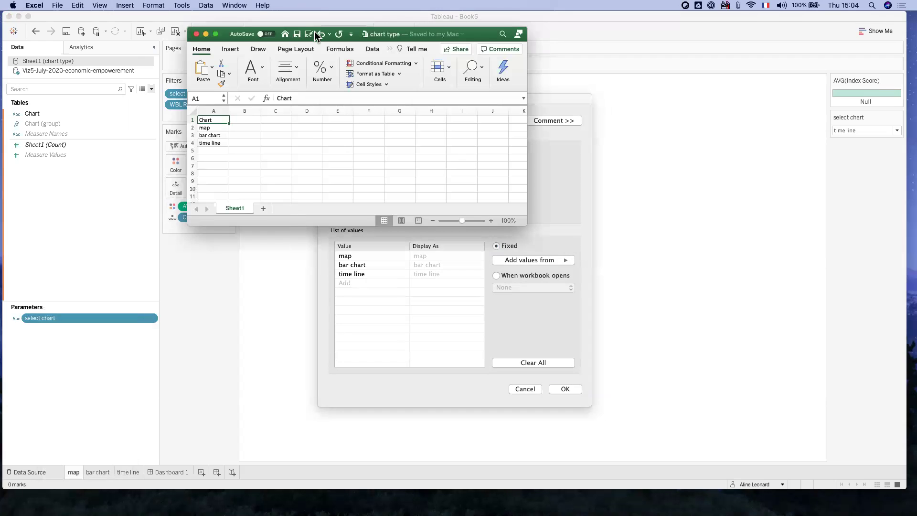
left_click_drag(482, 35, 824, 149)
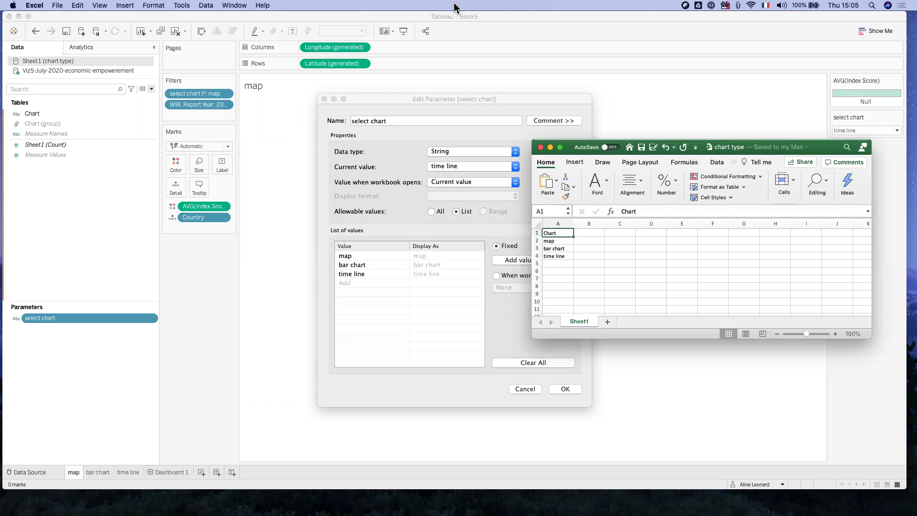
left_click(541, 147)
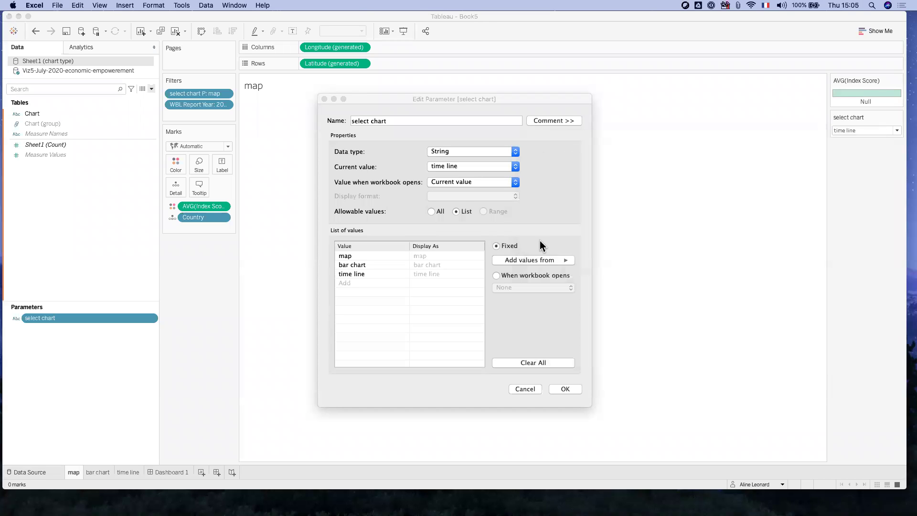
left_click(525, 389)
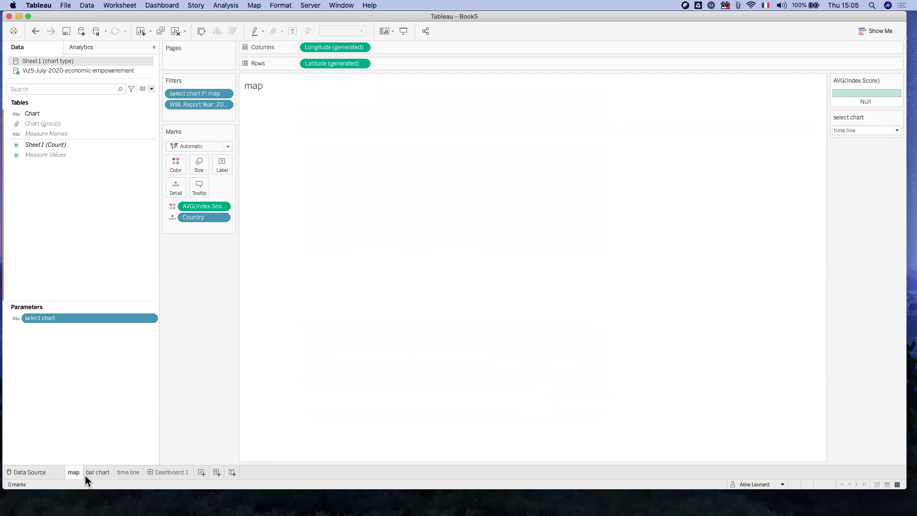
Add a new worksheet and place the Chart field from Sheet1 (chart type) on Rows.
mouse_move(76, 471)
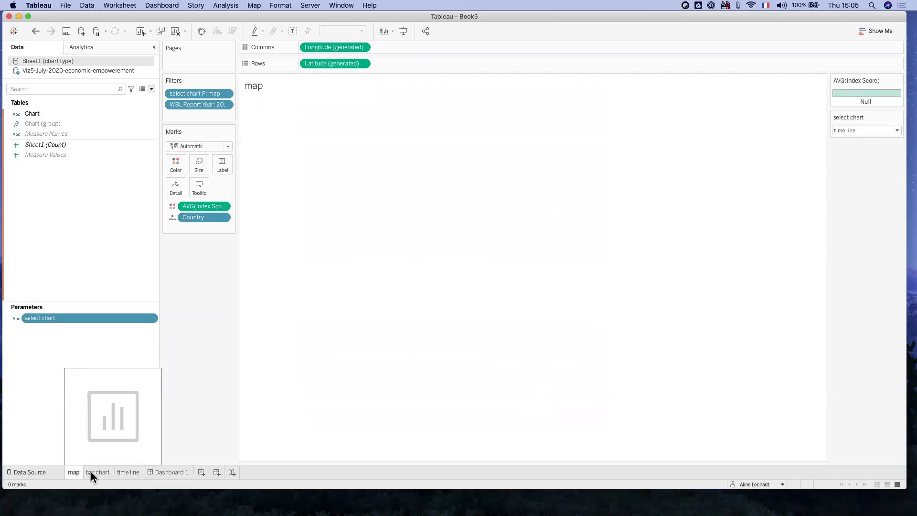
mouse_move(130, 472)
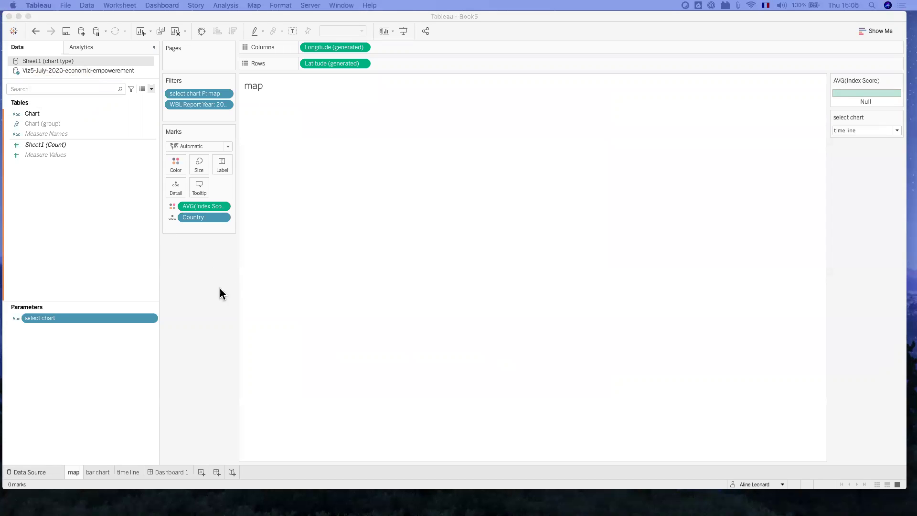
left_click(202, 471)
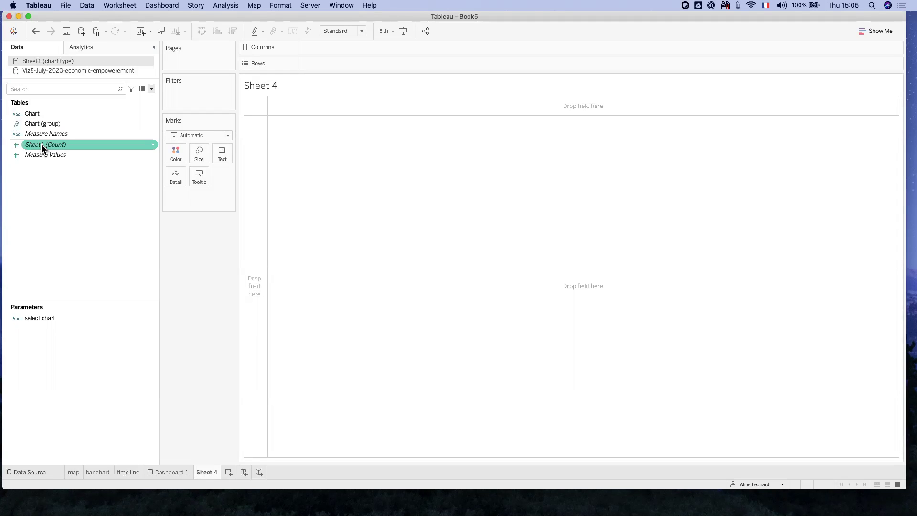
left_click_drag(34, 113, 326, 63)
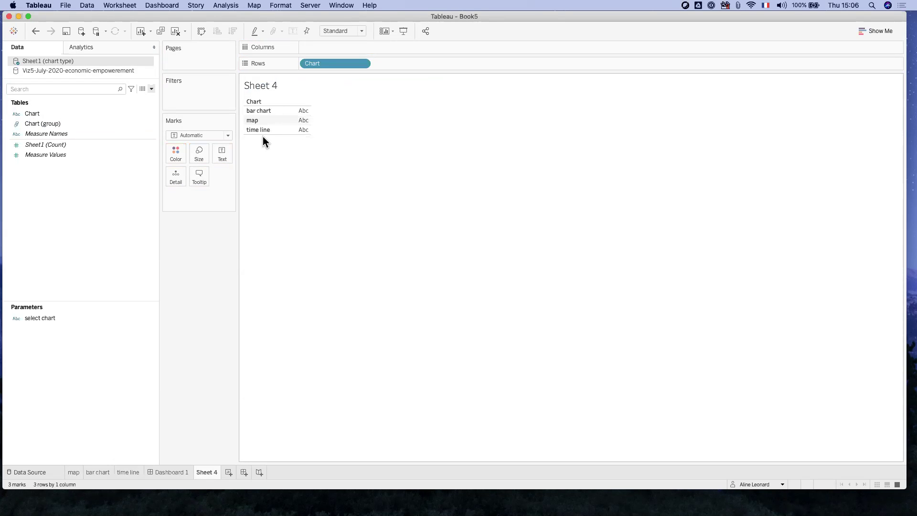
Set the mark type to Shape and assign the Chart field to Shape.
left_click(201, 136)
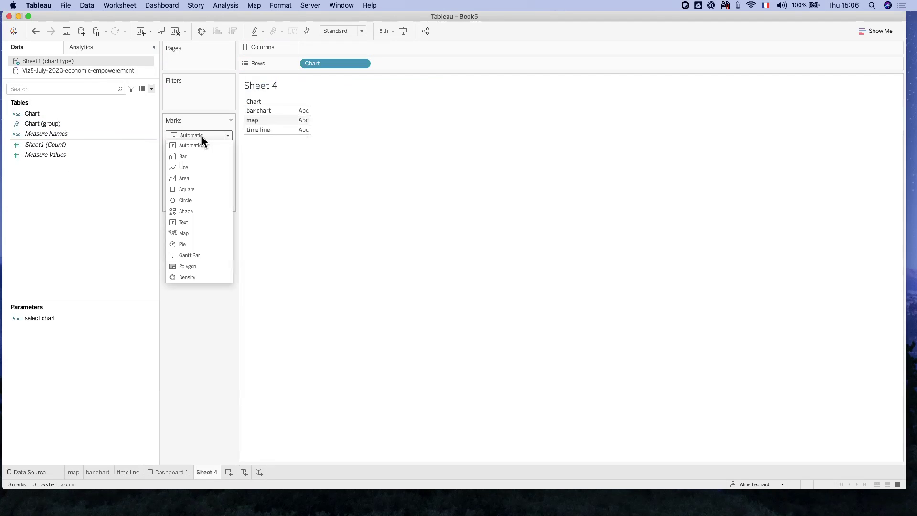
left_click(193, 211)
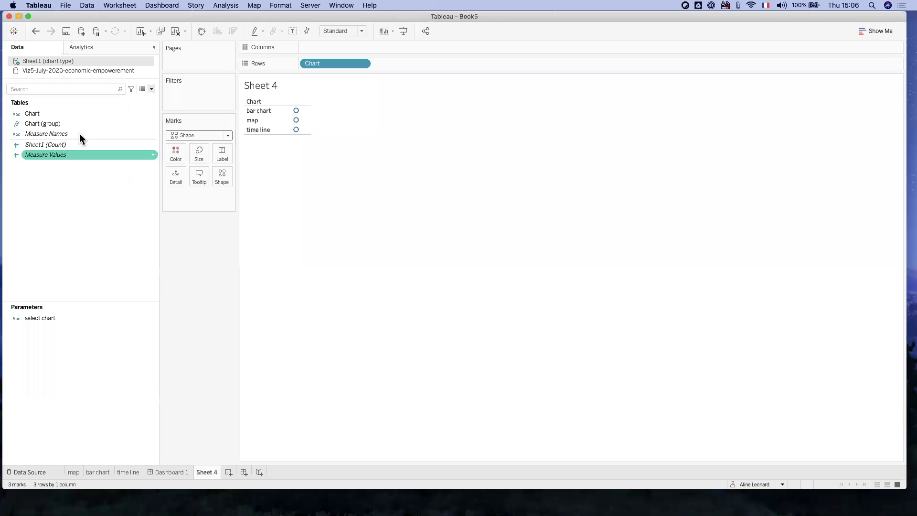
left_click_drag(32, 113, 218, 176)
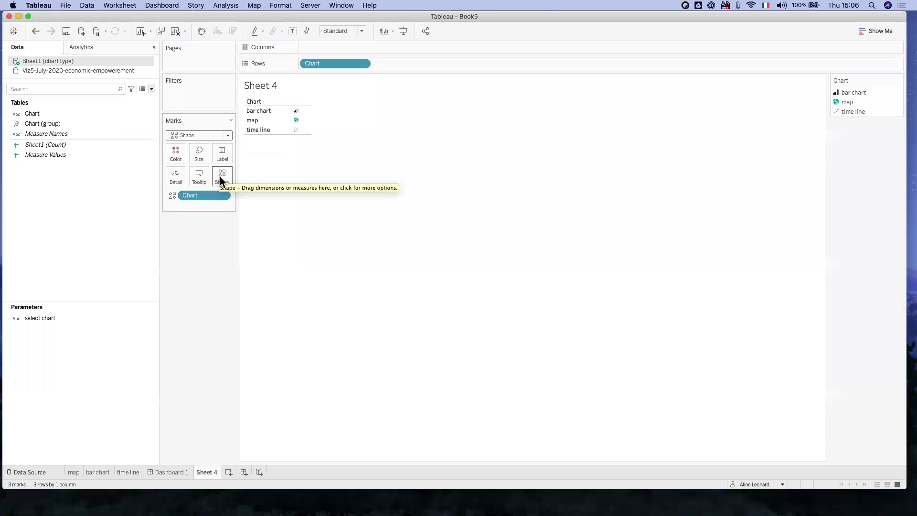
View the Bars shape palette for the Chart field, reload its shapes and accept the shape settings.
left_click(220, 177)
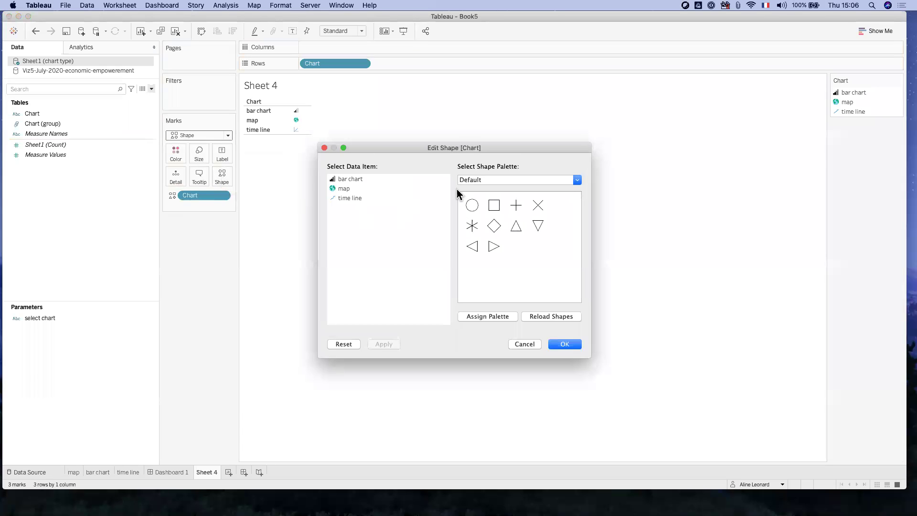
left_click(514, 181)
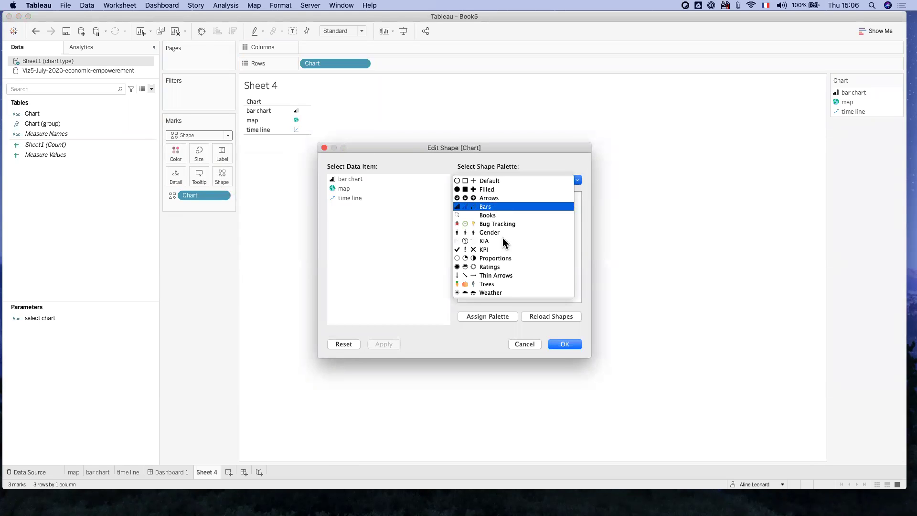
left_click(490, 207)
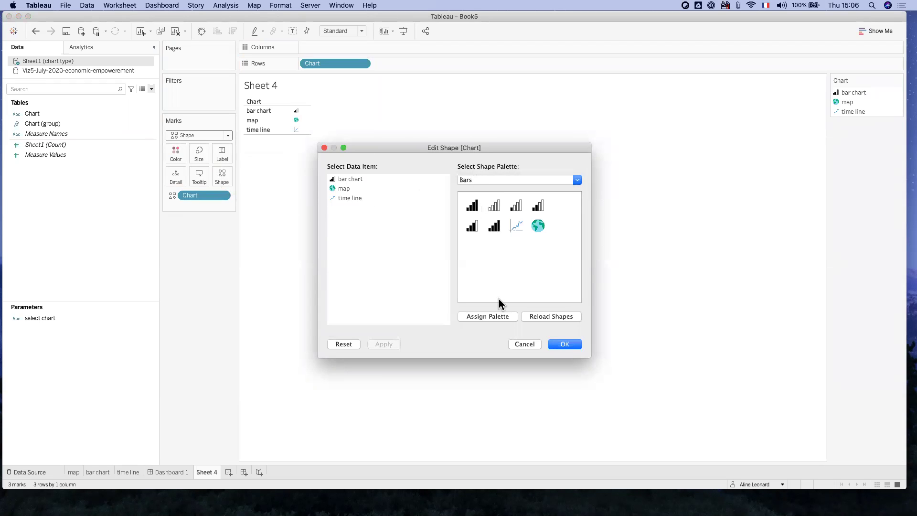
left_click(554, 318)
left_click(565, 344)
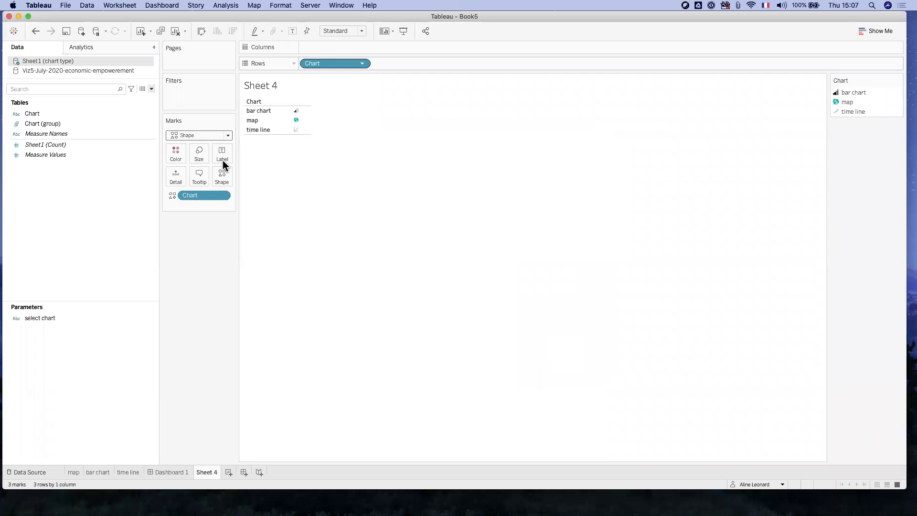
Rename Sheet 4 as "icon map" and filter its Chart field to map only.
left_click(36, 112)
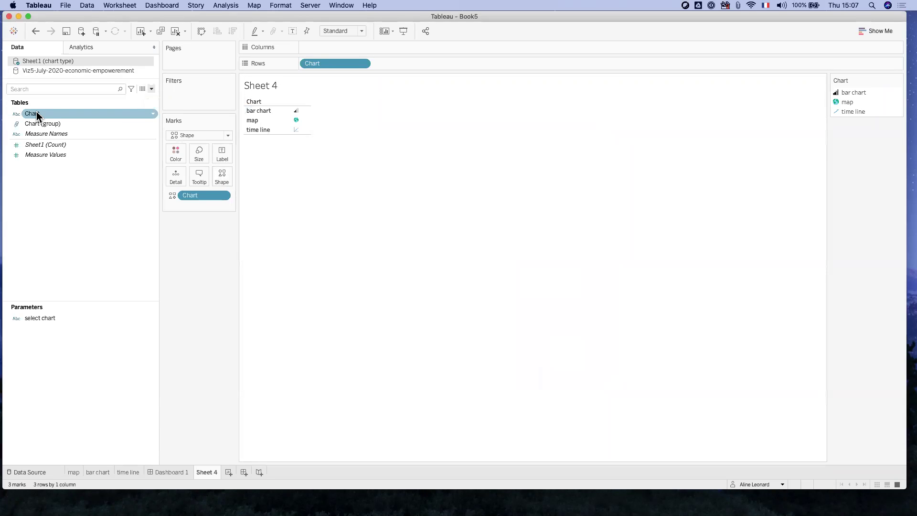
right_click(206, 472)
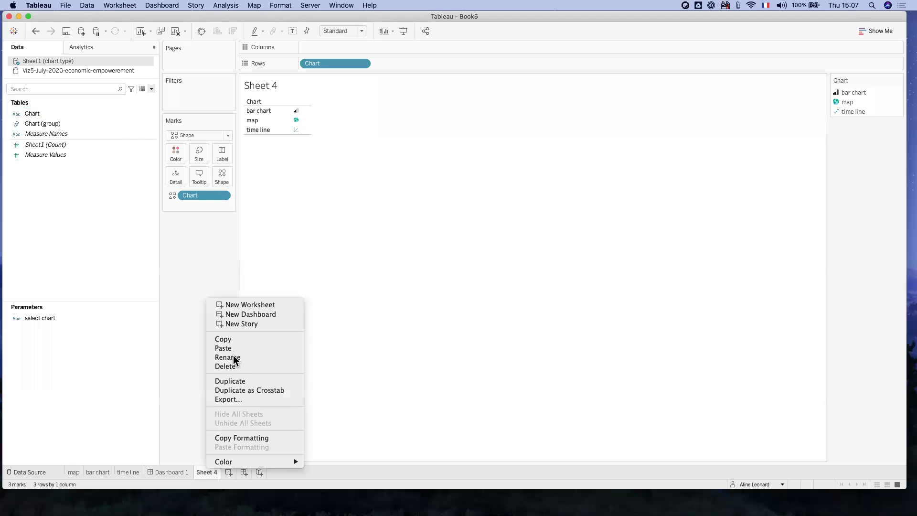
left_click(227, 356)
type("icon map")
key("Return")
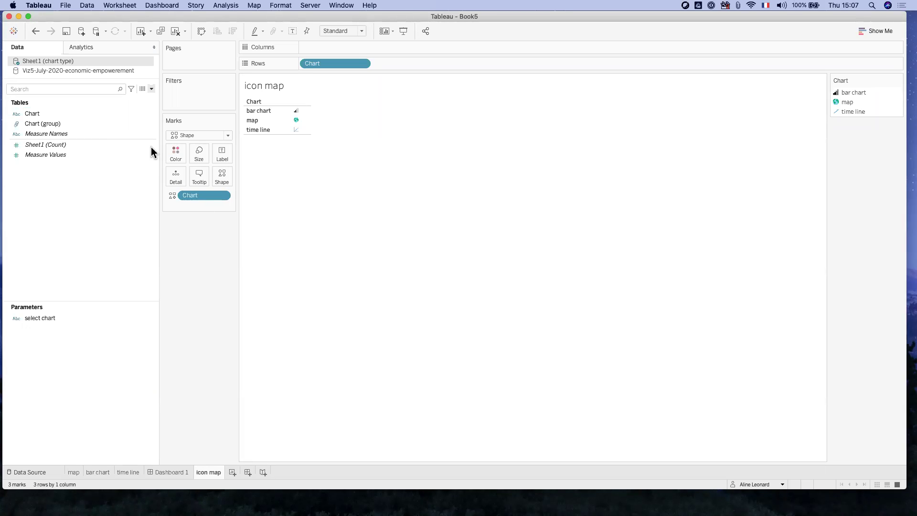
left_click_drag(44, 113, 182, 91)
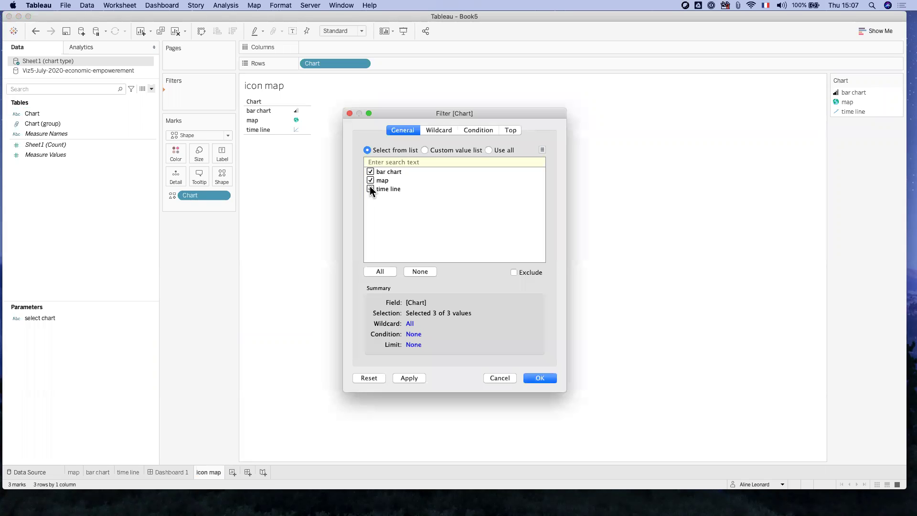
left_click(540, 378)
Fit the icon map sheet to Entire View and hide the header of the Chart field on Rows.
left_click(362, 30)
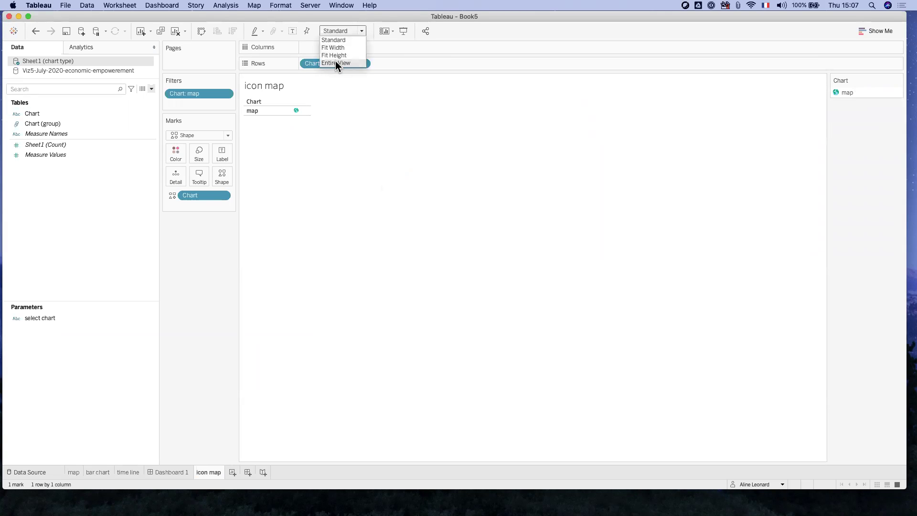
left_click(335, 63)
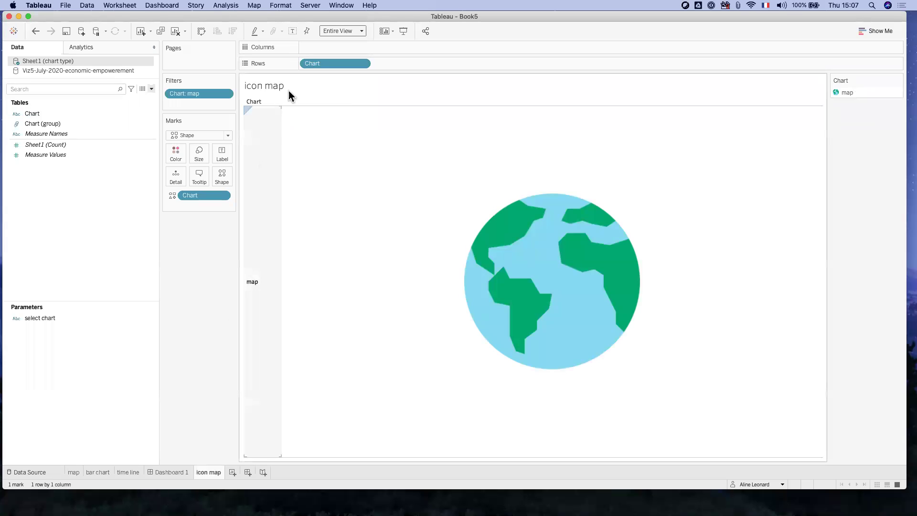
left_click(362, 64)
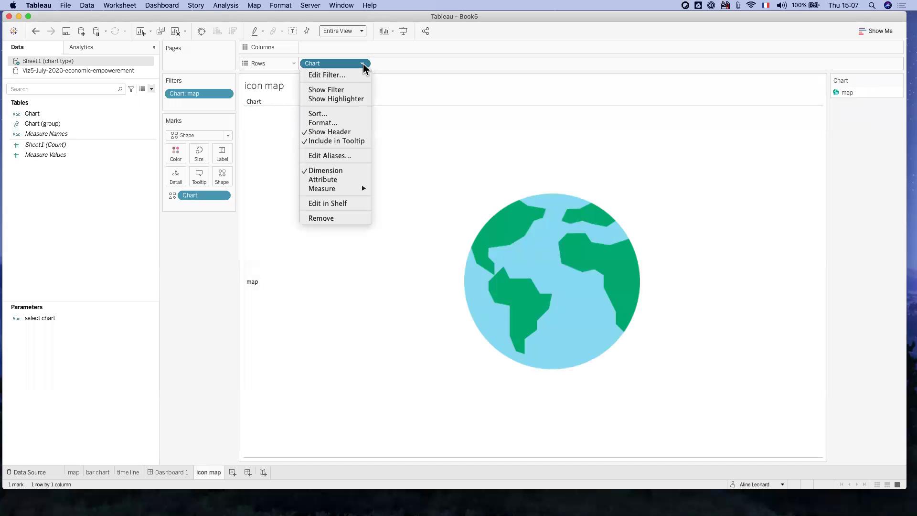
left_click(319, 134)
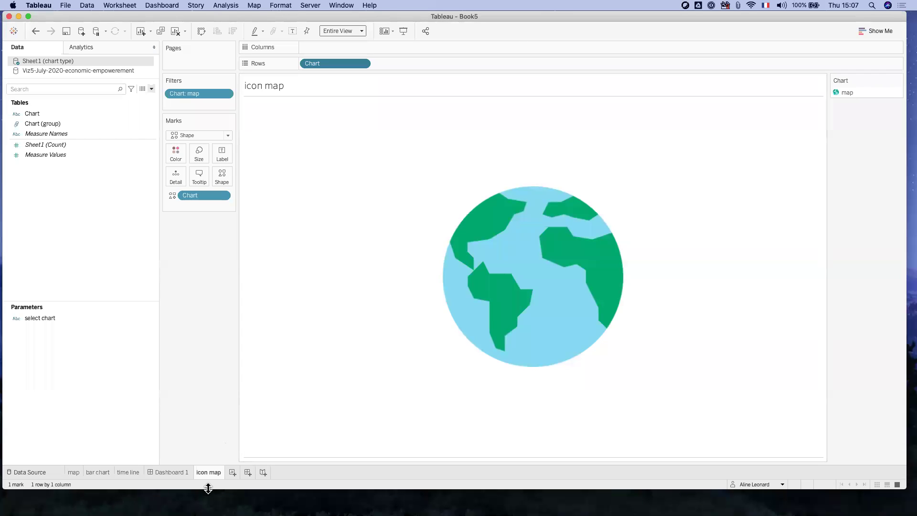
Duplicate the icon map sheet and filter the copy's Chart field to bar chart only.
right_click(218, 471)
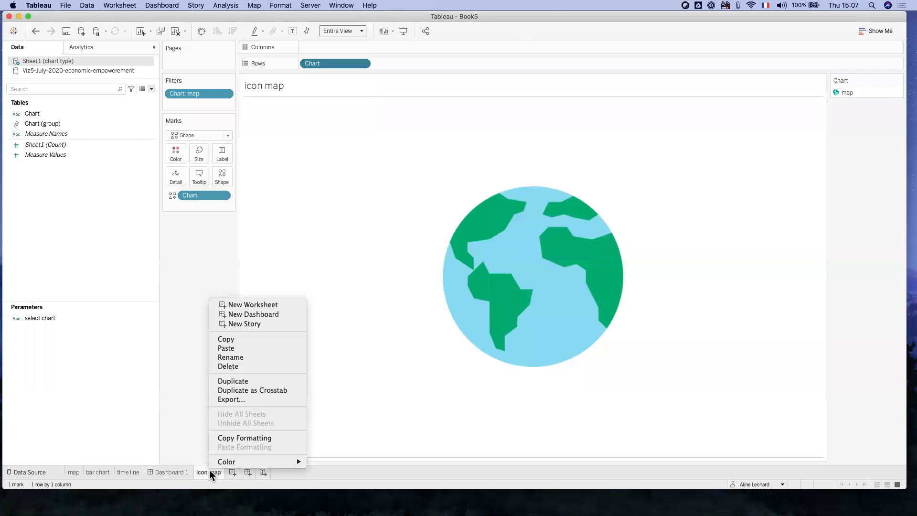
left_click(233, 381)
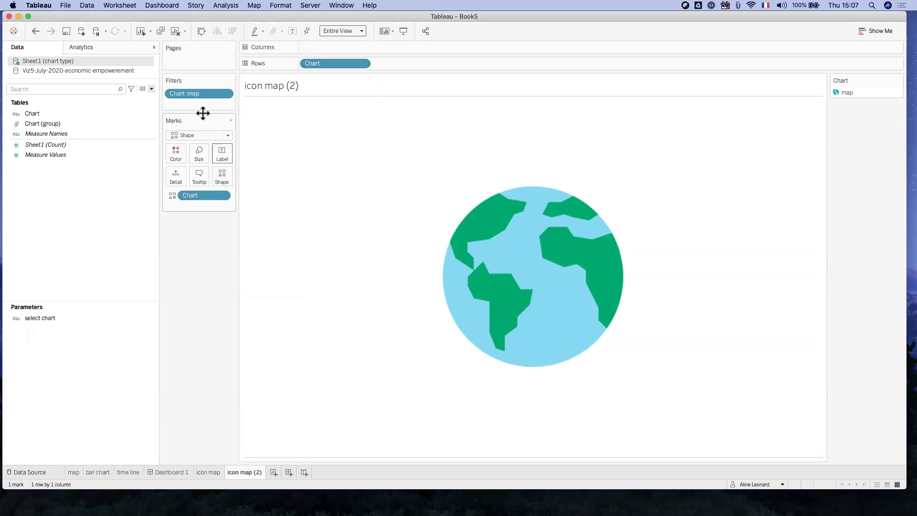
left_click(225, 94)
left_click(225, 99)
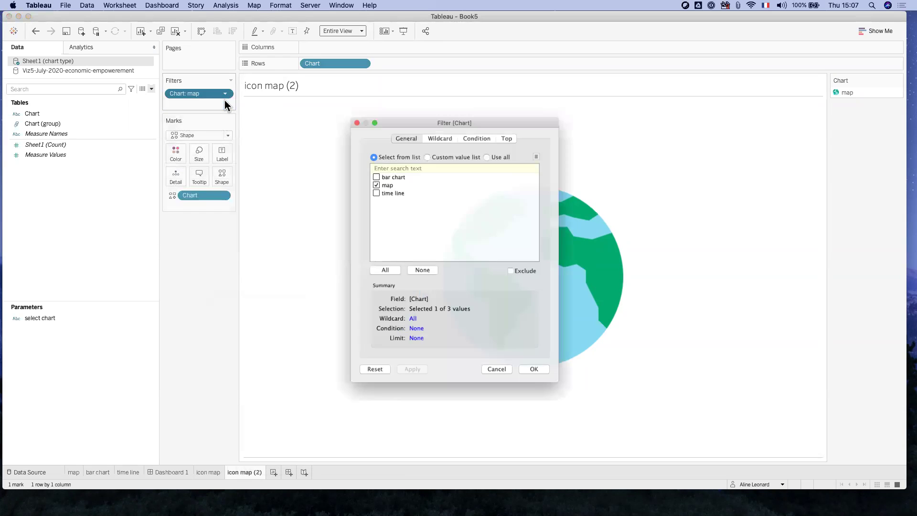
left_click(371, 172)
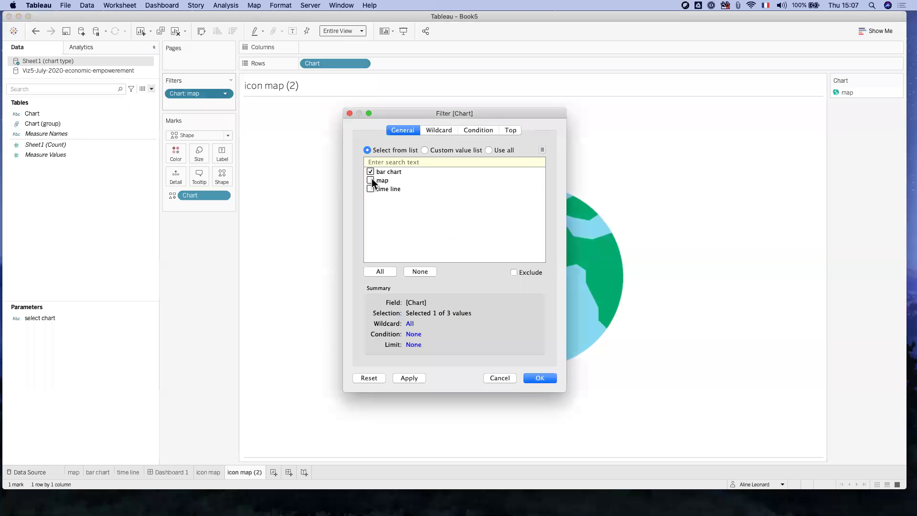
left_click(533, 376)
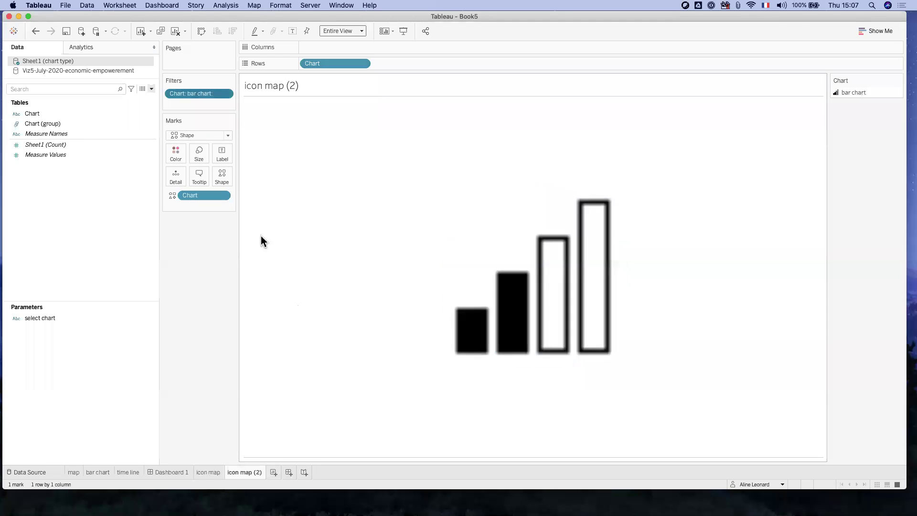
Rename the duplicated sheet as "icon bar chart".
right_click(248, 473)
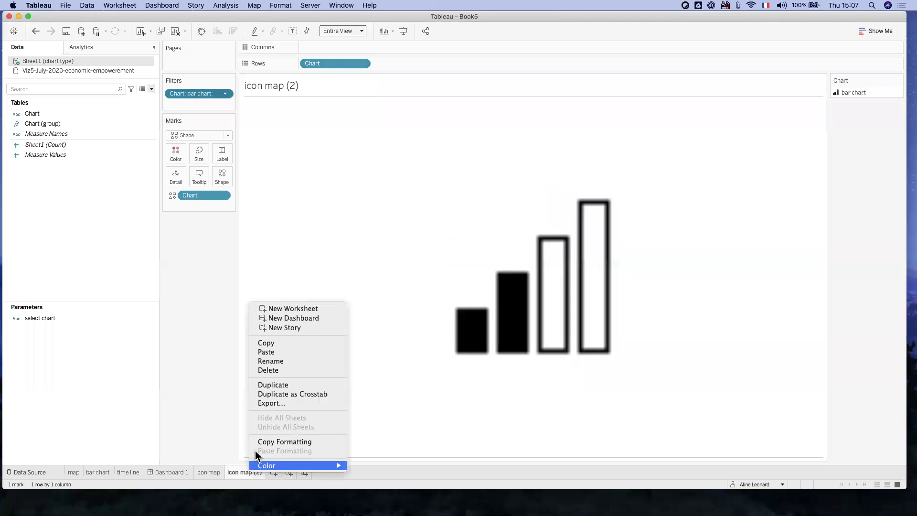
left_click(279, 362)
type("icon bar chart")
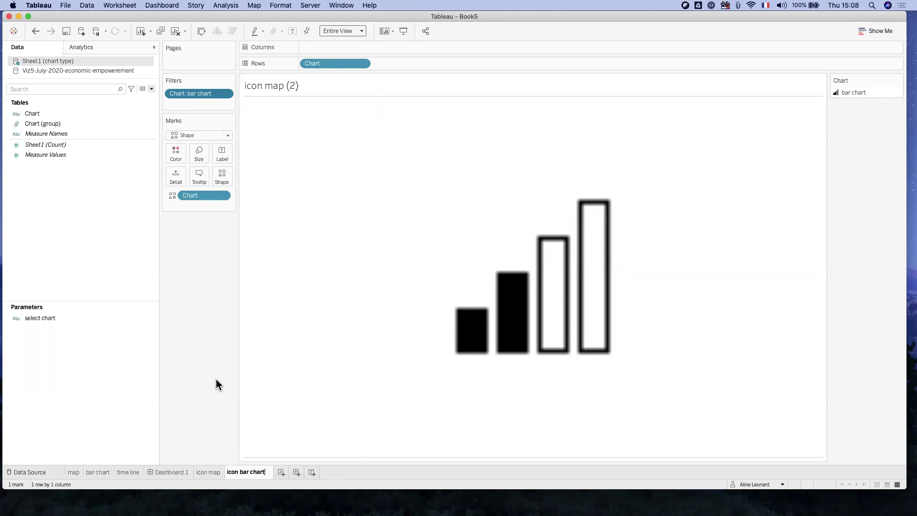
key("Return")
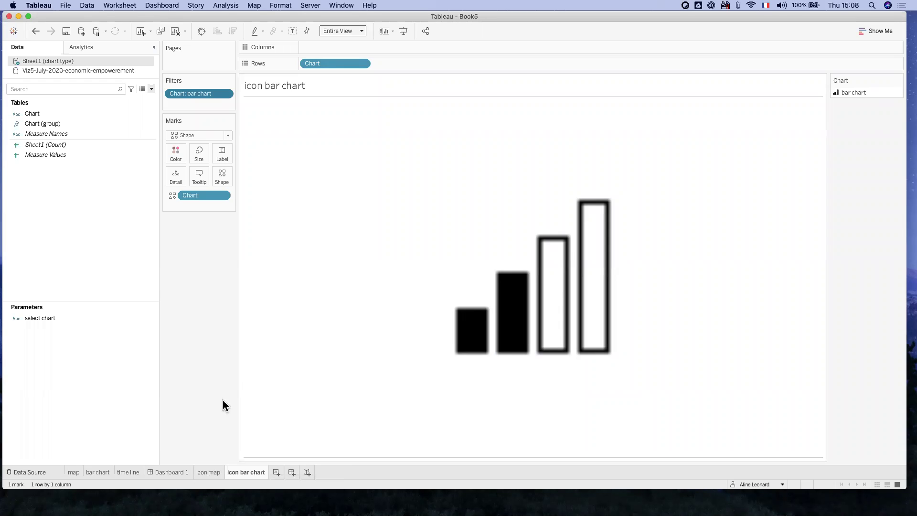
Duplicate the icon bar chart sheet and filter the copy's Chart field to time line only.
right_click(251, 472)
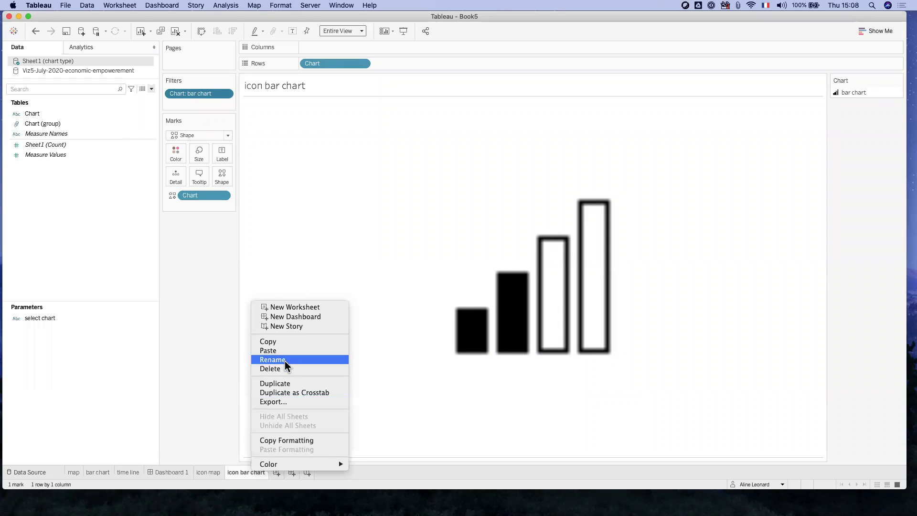
left_click(283, 380)
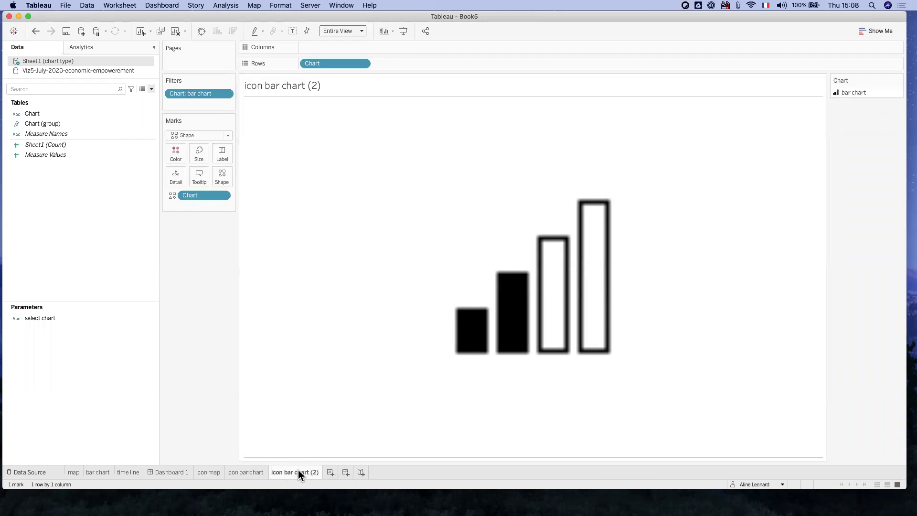
right_click(299, 470)
key("Escape")
left_click(225, 93)
left_click(223, 106)
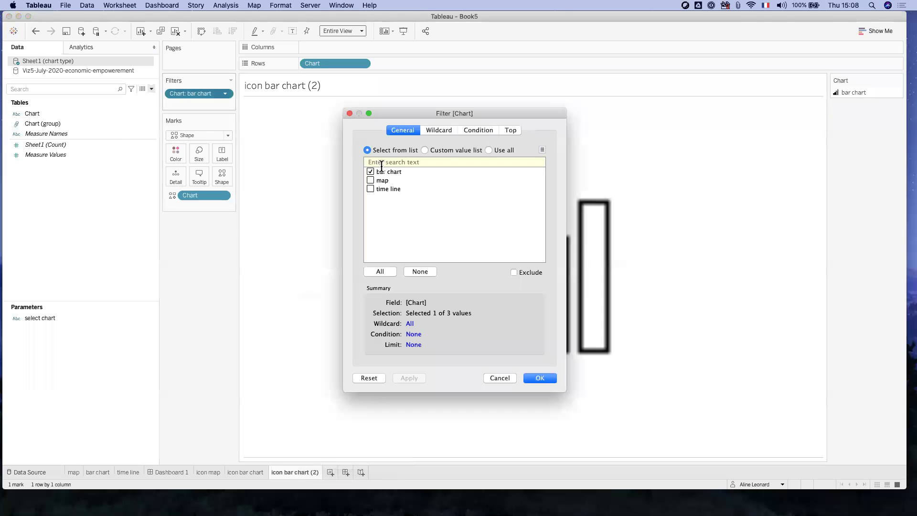
left_click(374, 171)
left_click(548, 378)
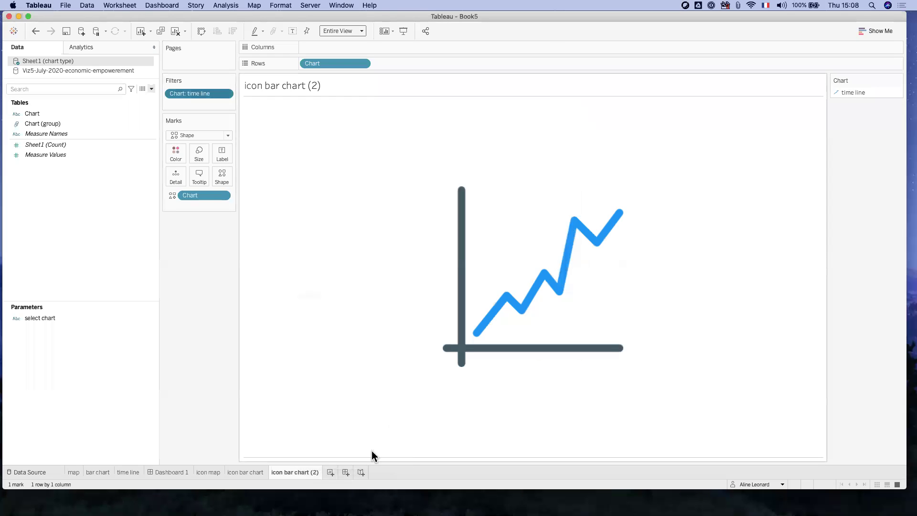
Rename the copy of the icon bar chart sheet as "icon time line".
right_click(301, 472)
left_click(334, 359)
left_click(319, 472)
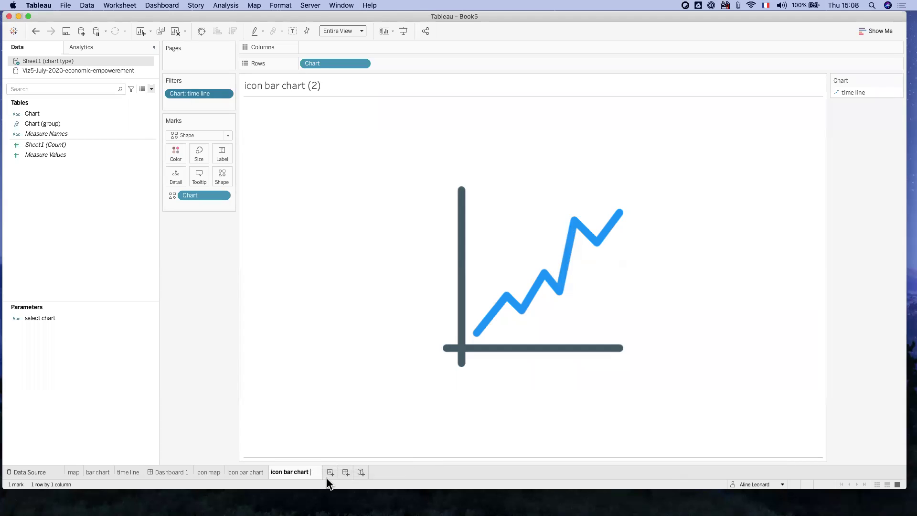
key("BackSpace")
key("BackSpace")
key("BackSpace")
key("BackSpace")
key("BackSpace")
key("BackSpace")
type("time line")
key("Return")
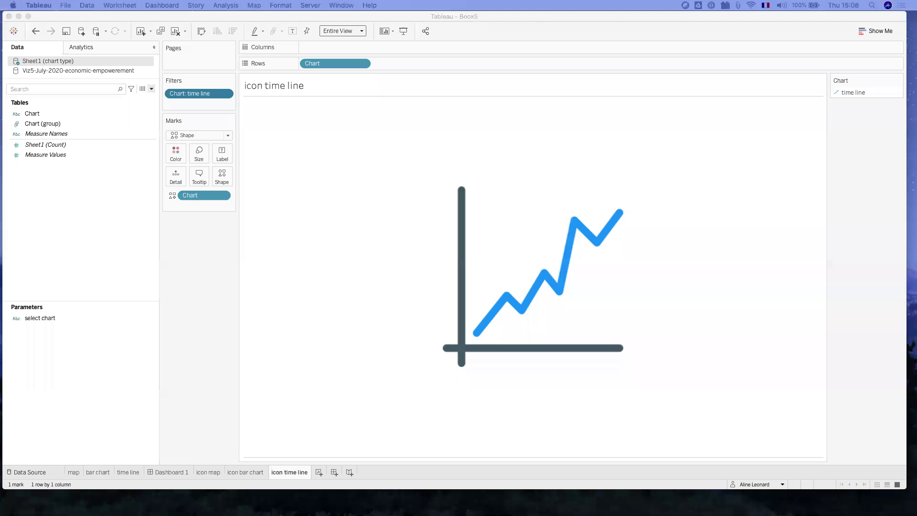
Create a new dashboard with a horizontal container holding the map, bar chart and time line sheets side by side.
left_click(334, 473)
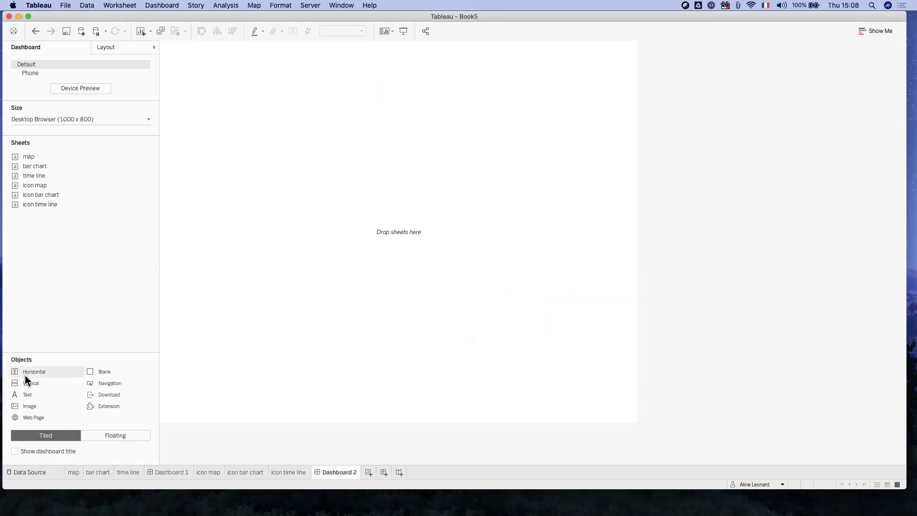
left_click_drag(23, 371, 283, 253)
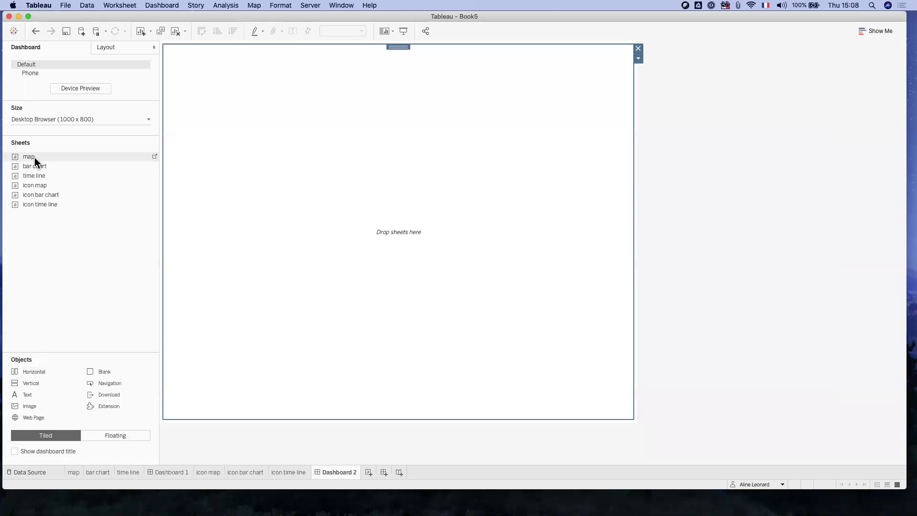
left_click_drag(34, 156, 218, 161)
left_click_drag(71, 166, 493, 165)
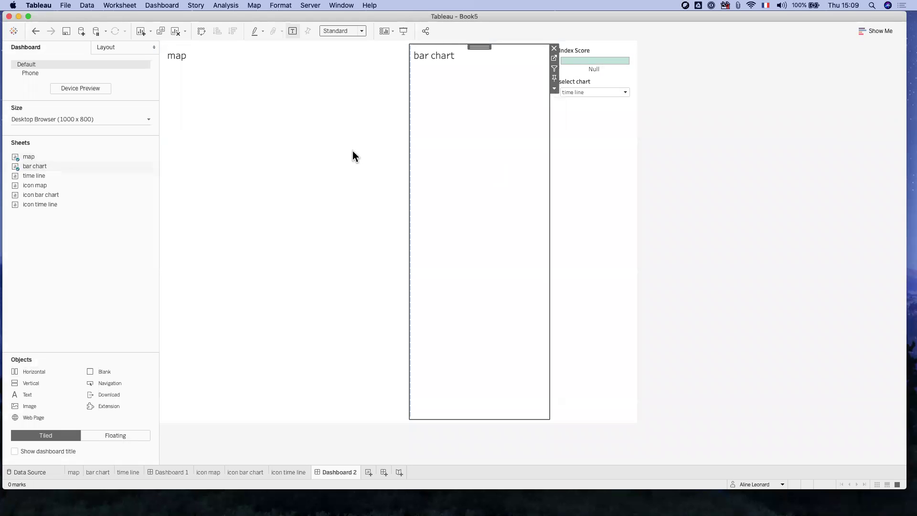
left_click_drag(34, 176, 511, 196)
Hide the titles of the map, bar chart and time line sheets on the new dashboard.
left_click(177, 56)
right_click(177, 56)
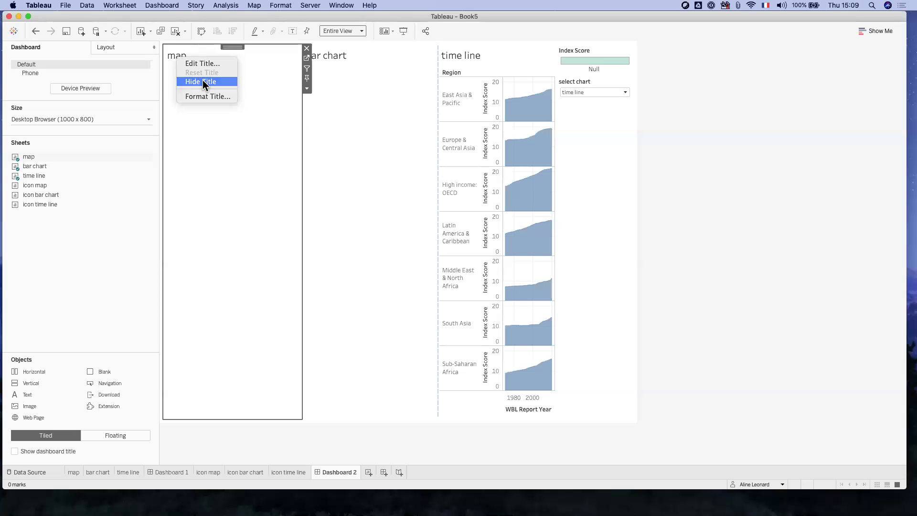
left_click(203, 81)
right_click(193, 53)
left_click(213, 76)
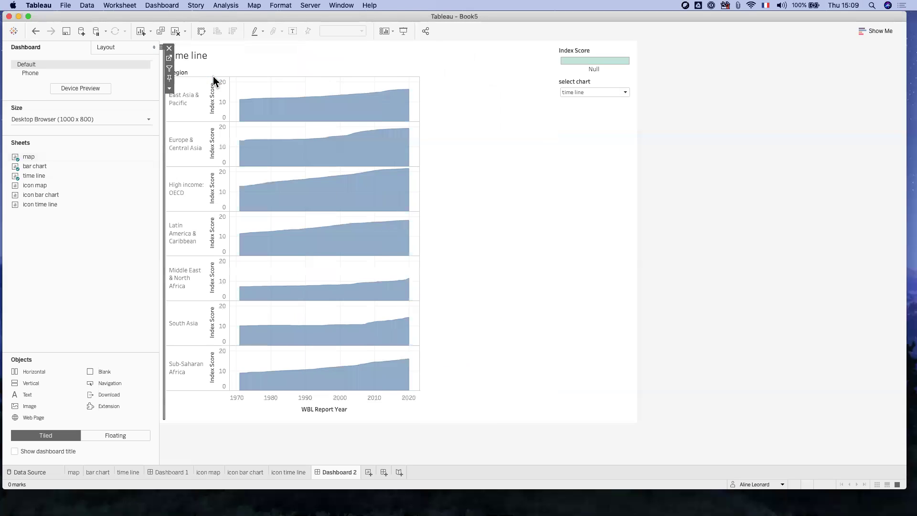
right_click(189, 53)
left_click(216, 79)
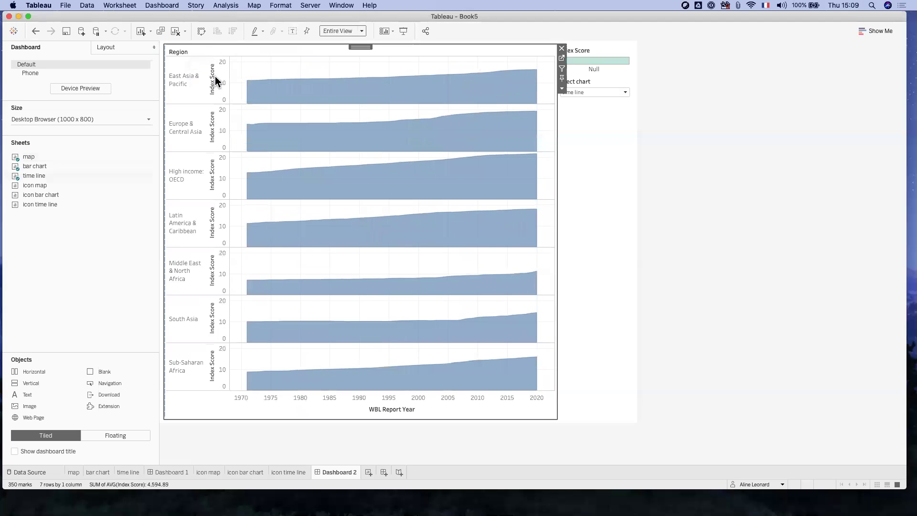
Remove the layout container holding the Index Score legend and the select chart control from the dashboard.
left_click(621, 54)
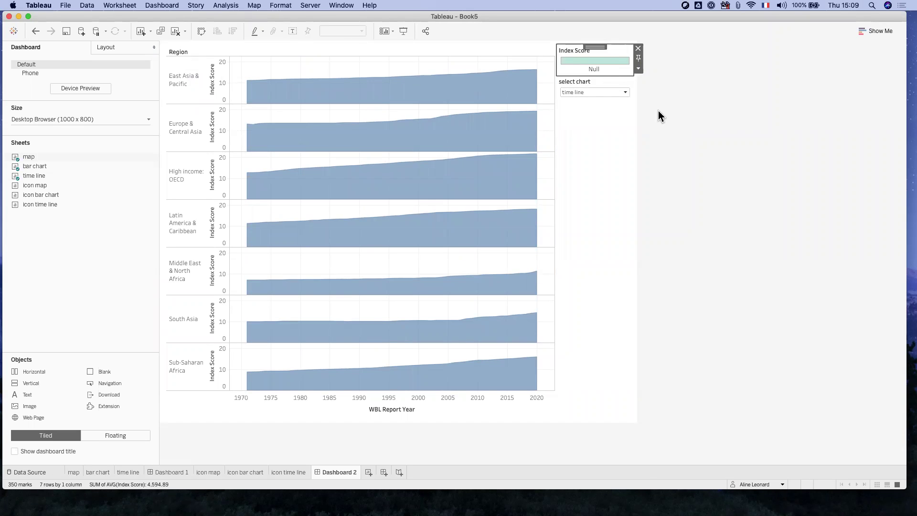
left_click(606, 82)
left_click(637, 78)
left_click(612, 47)
left_click(638, 48)
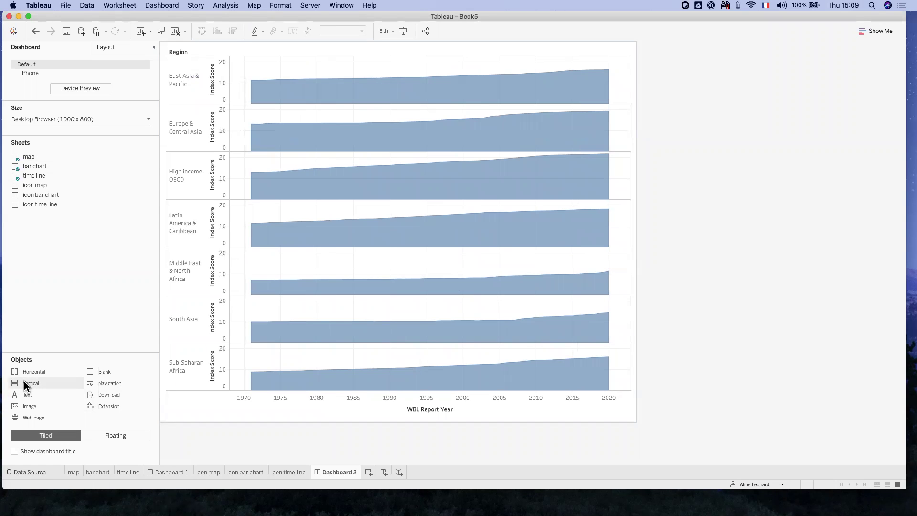
Add a vertical layout container beside the chart and narrow it to about a quarter of the dashboard width.
left_click_drag(24, 380, 632, 247)
left_click_drag(397, 266, 515, 267)
left_click(571, 270)
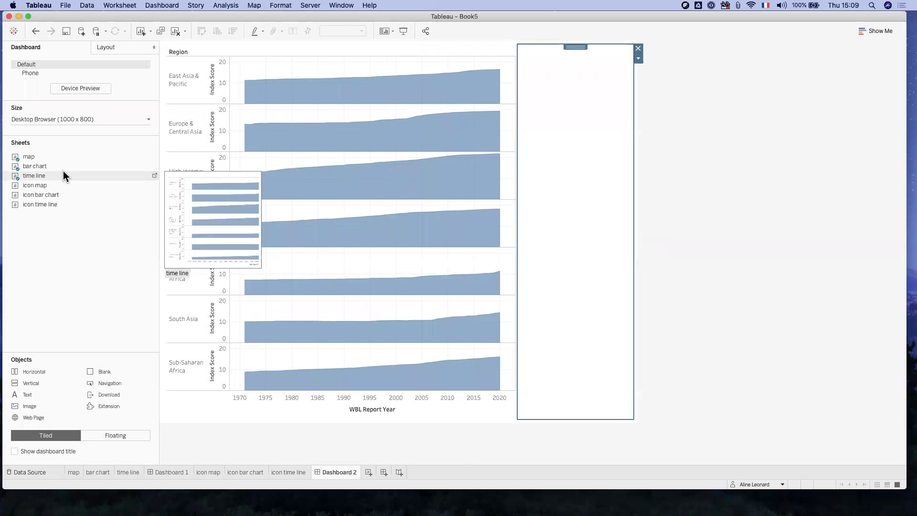
Stack the icon map, icon time line and icon bar chart sheets in that order inside the vertical container.
mouse_move(30, 185)
left_click_drag(29, 185, 560, 165)
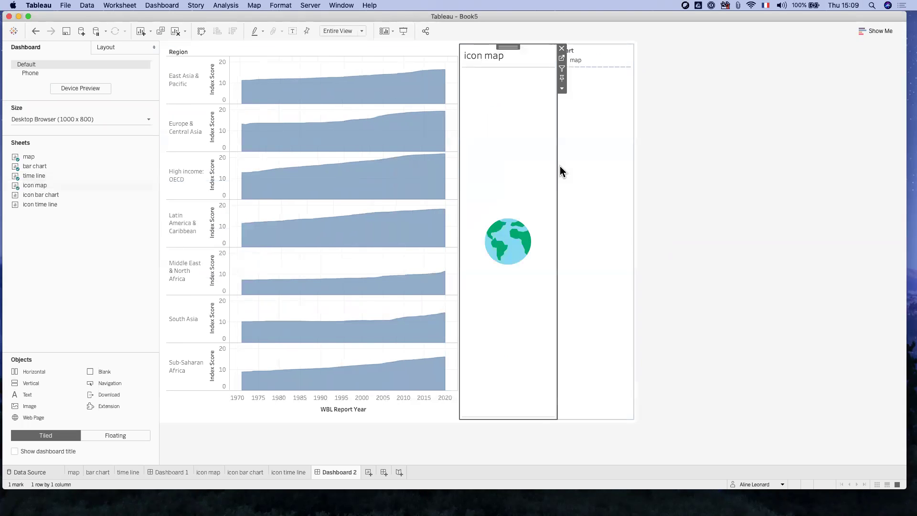
mouse_move(37, 194)
left_click_drag(37, 195, 520, 351)
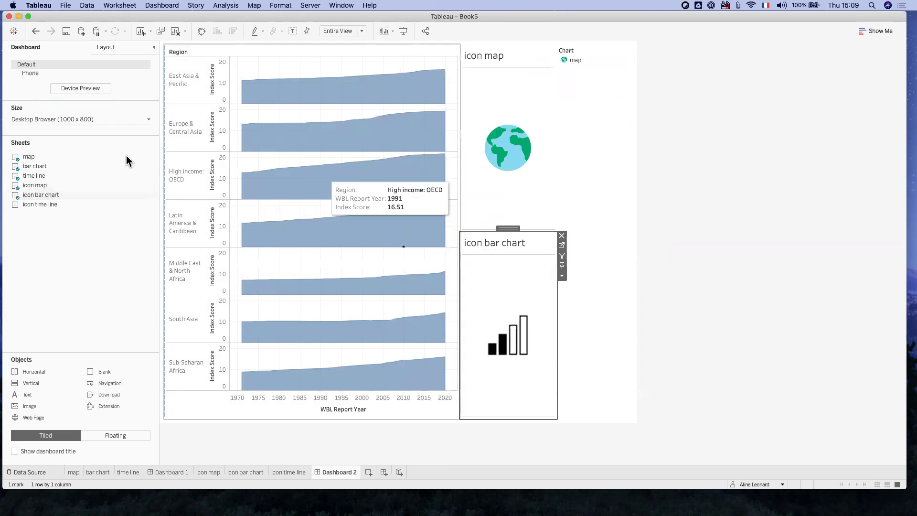
left_click_drag(119, 202, 502, 244)
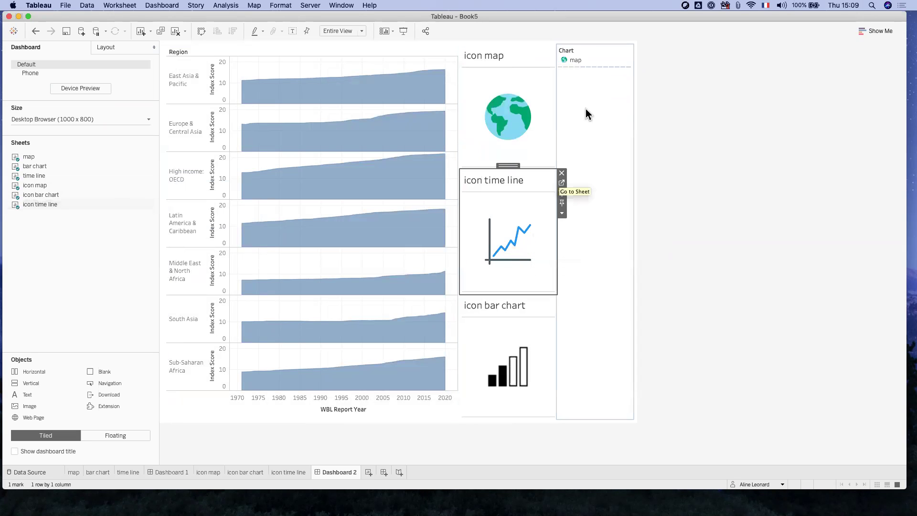
Delete the layout container that holds the Chart shape legend beside the icons.
left_click(618, 177)
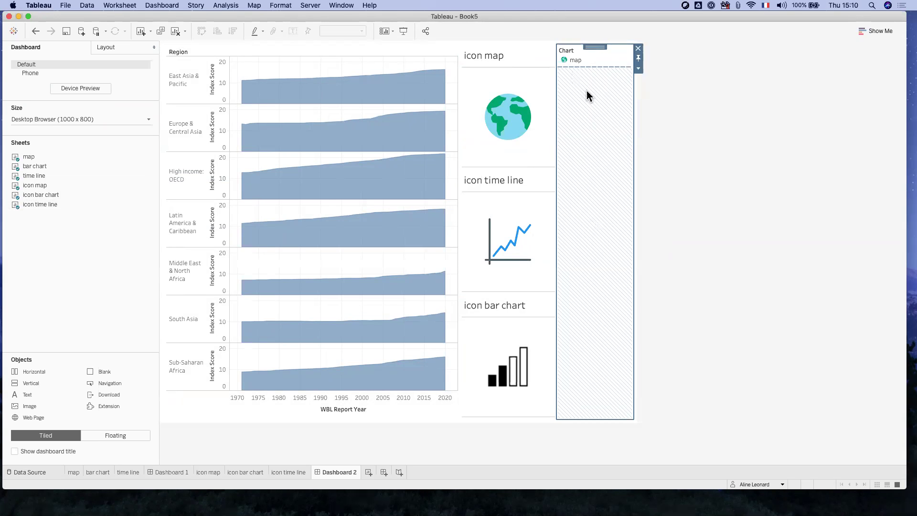
left_click(638, 48)
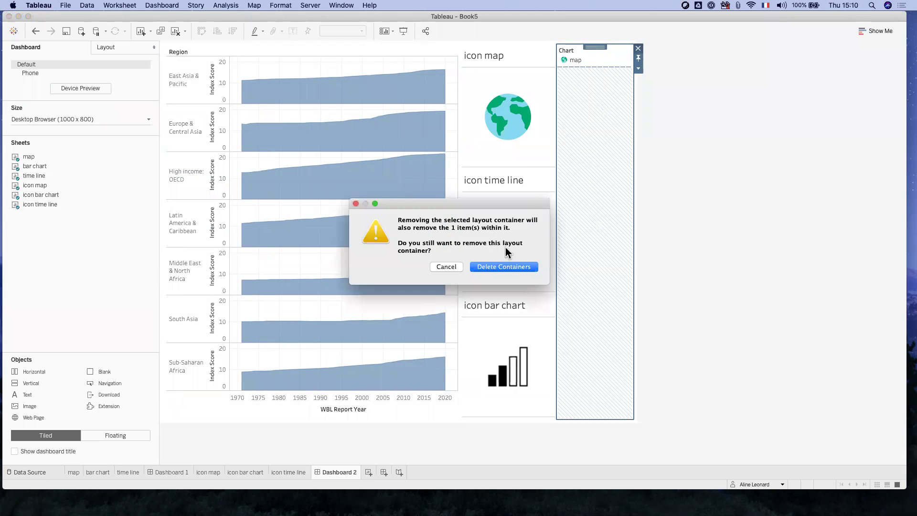
left_click(507, 266)
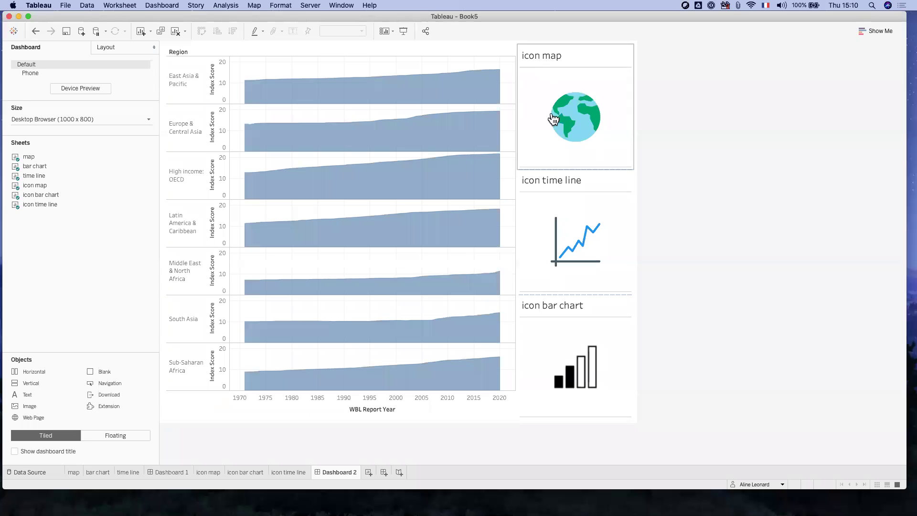
Hide the titles of the icon map, icon time line and icon bar chart sheets.
right_click(549, 53)
left_click(574, 76)
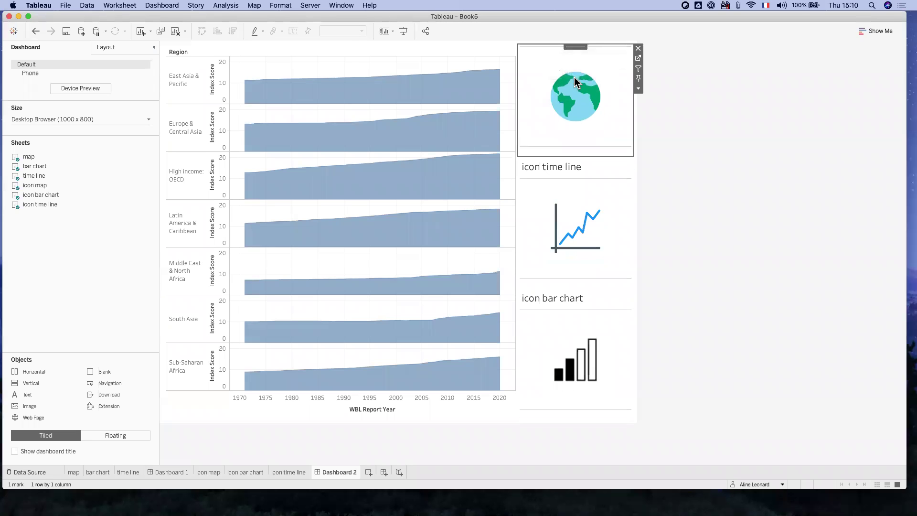
right_click(556, 161)
left_click(577, 187)
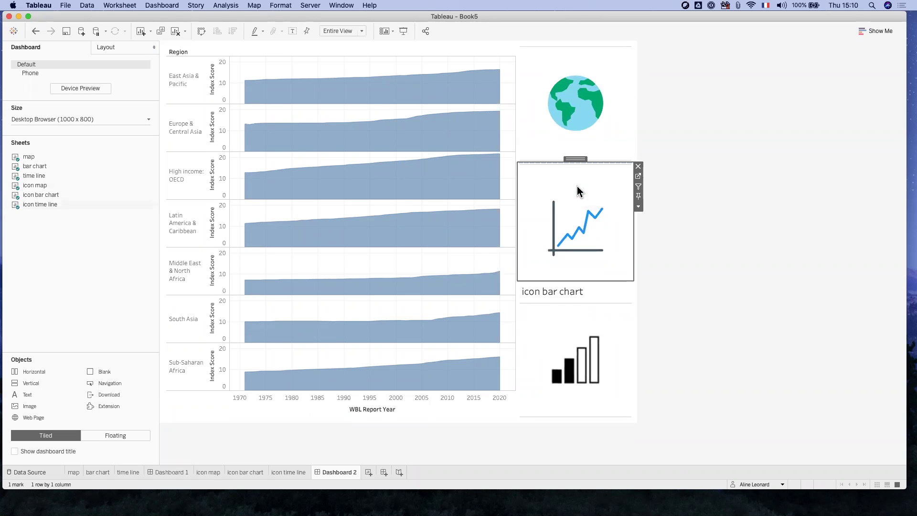
right_click(560, 291)
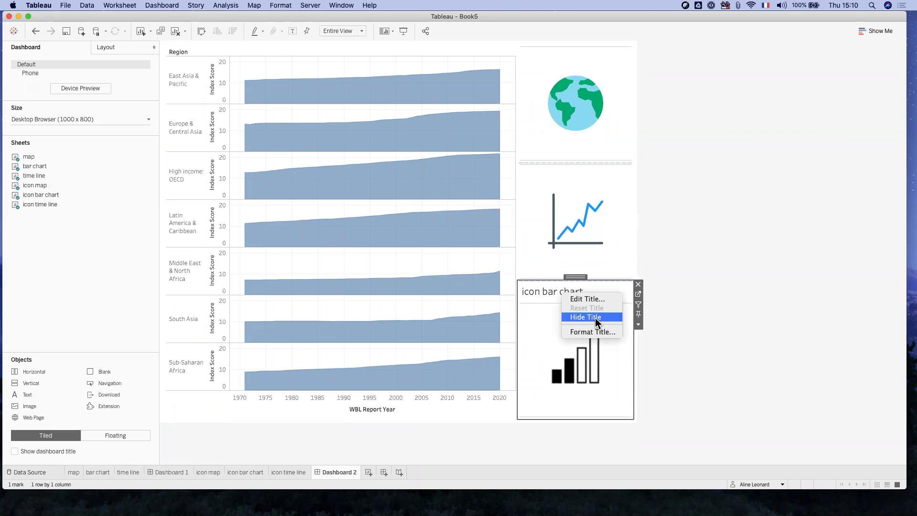
left_click(594, 317)
left_click(716, 241)
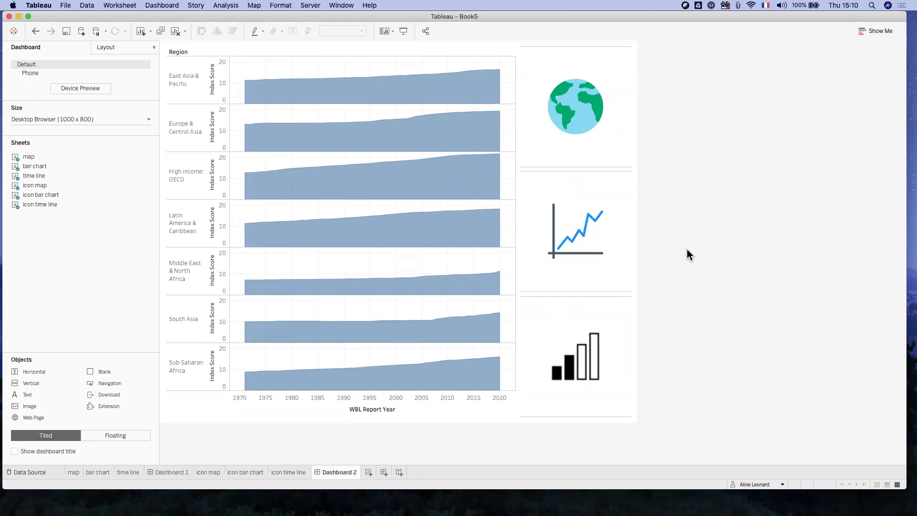
Check whether selecting the map, time line and bar chart icons changes the displayed chart.
left_click(568, 121)
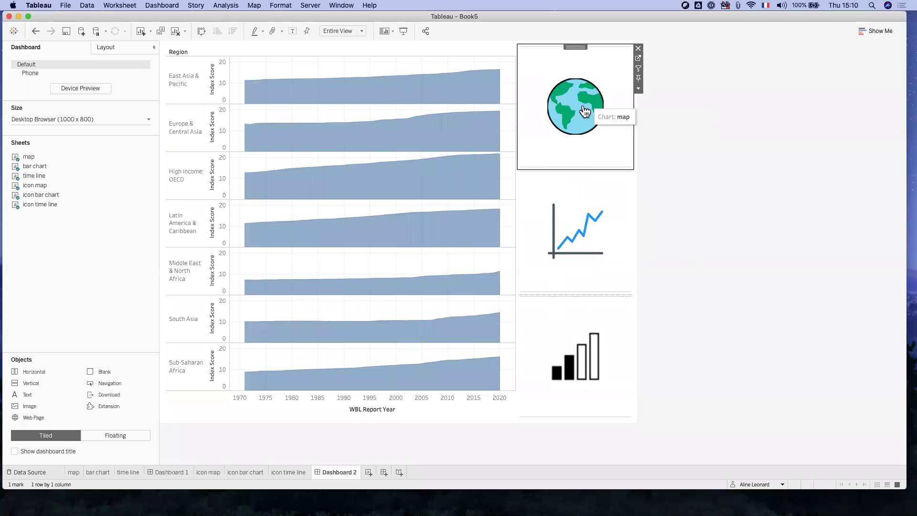
left_click(585, 245)
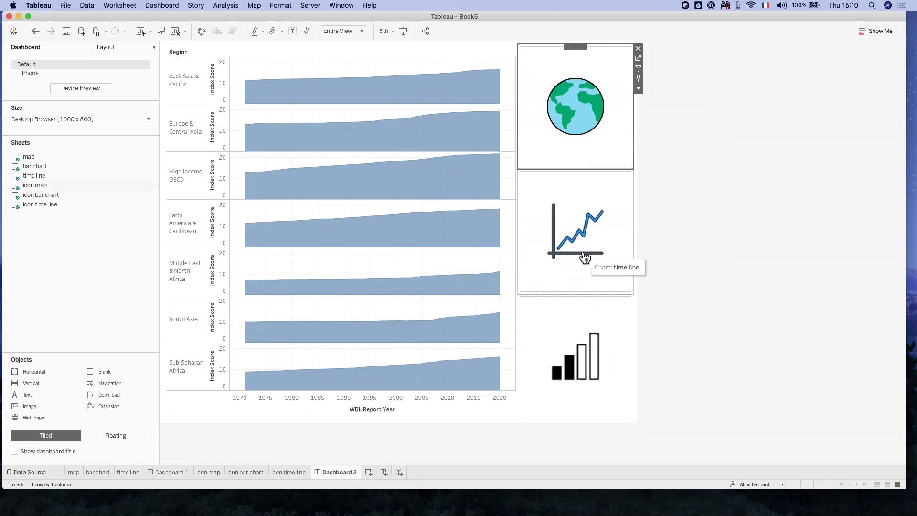
left_click(584, 347)
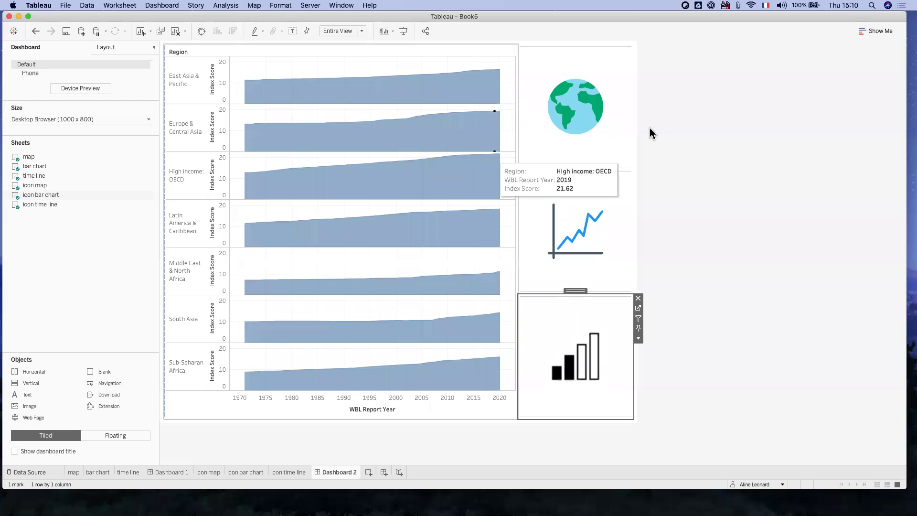
left_click(755, 273)
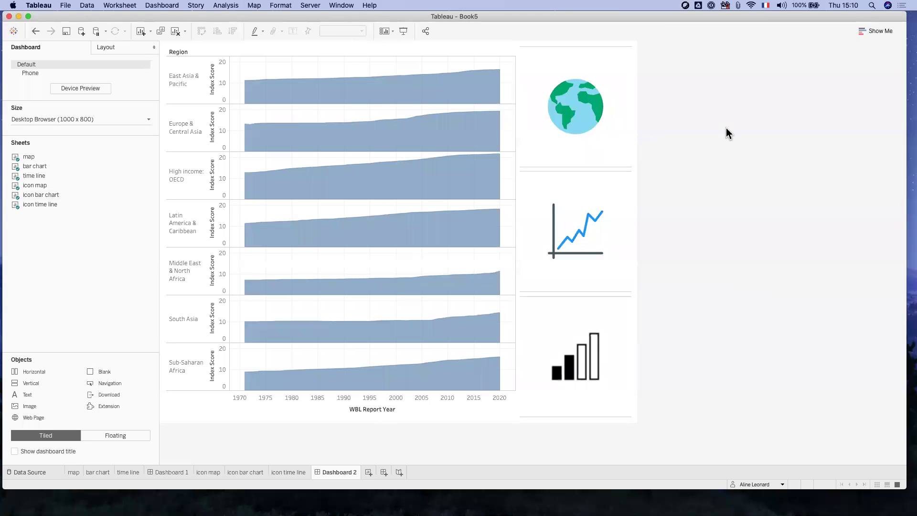
mouse_move(353, 247)
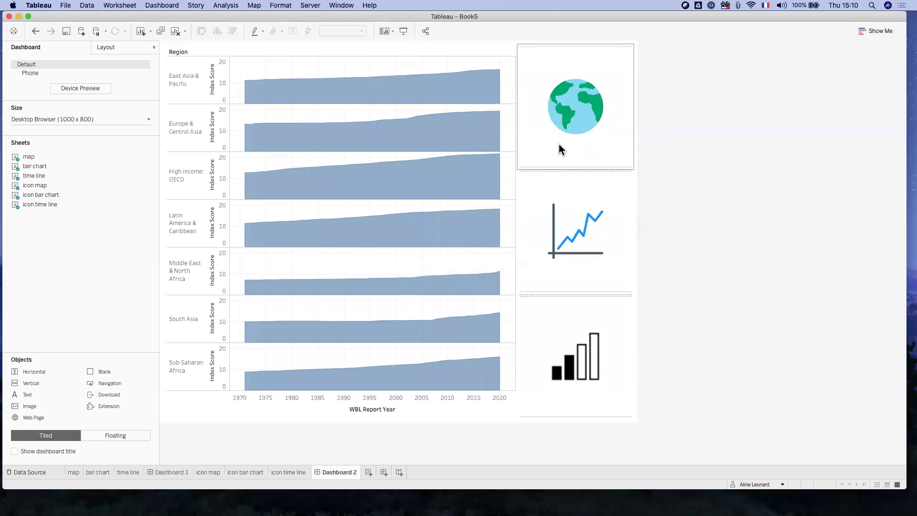
Add a Change Parameter dashboard action with only the icon bar chart, icon map and icon time line as source sheets.
left_click(162, 5)
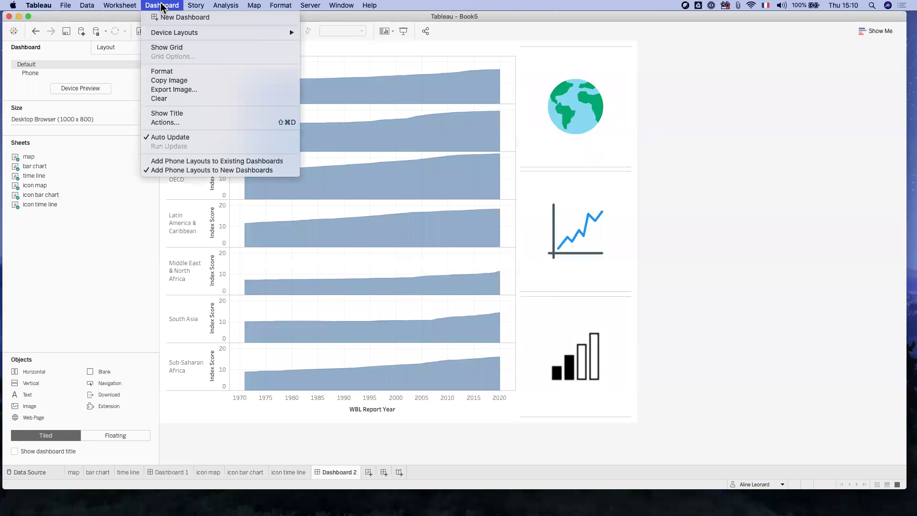
left_click(168, 123)
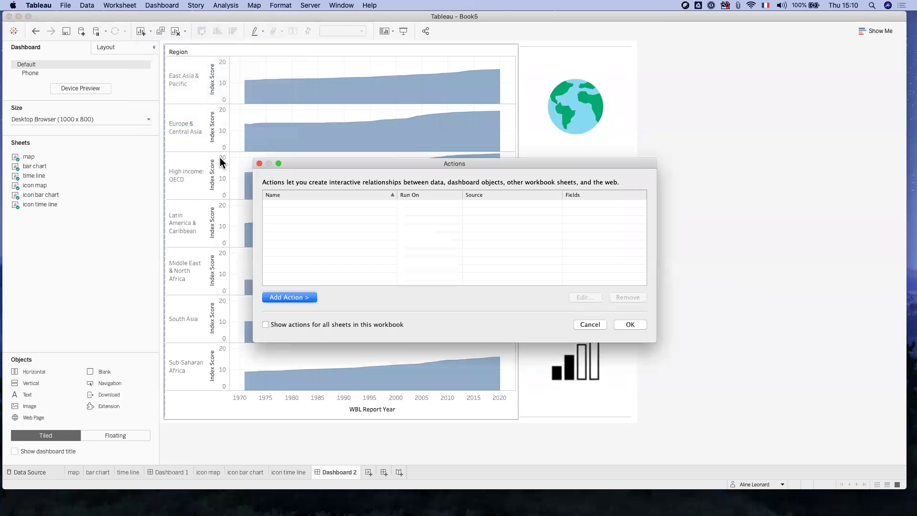
left_click(282, 298)
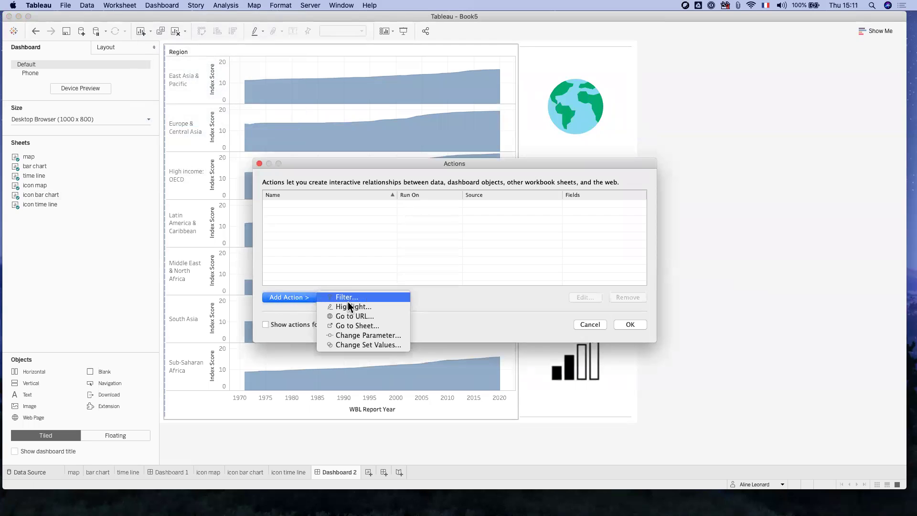
left_click(356, 336)
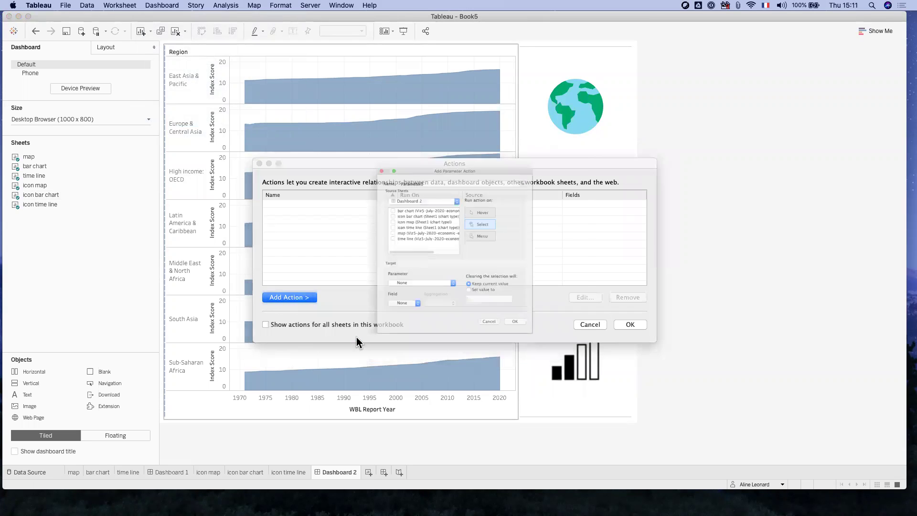
left_click_drag(336, 242, 196, 246)
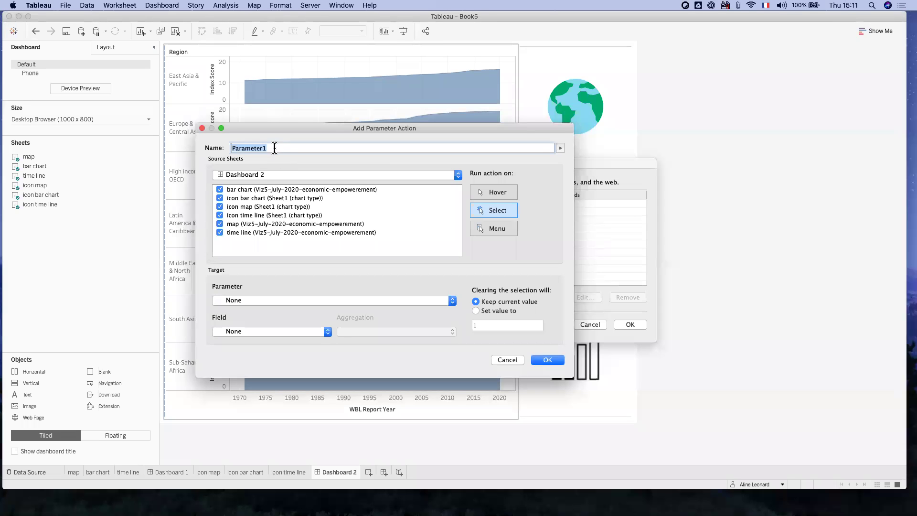
left_click(220, 189)
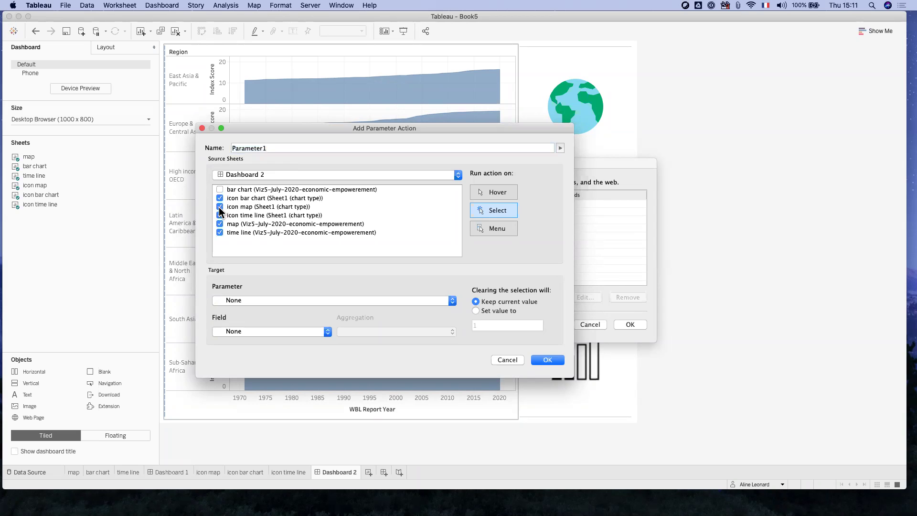
left_click(219, 232)
Target the select chart parameter with the Chart (Sheet1 (chart type)) field and save the dashboard action.
left_click(251, 300)
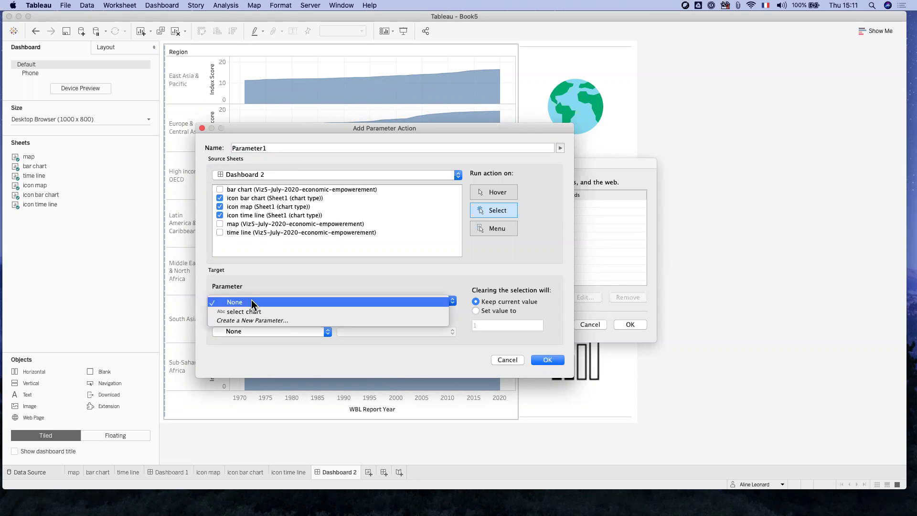
left_click(253, 312)
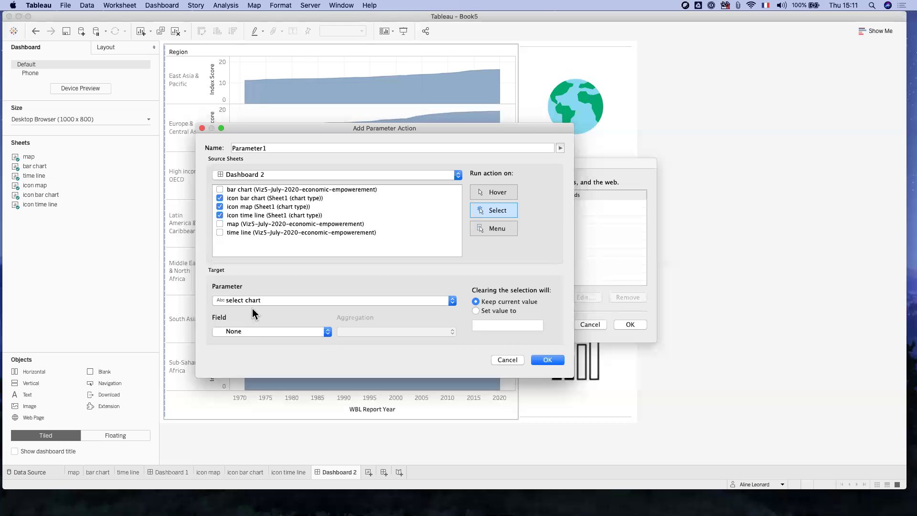
left_click(246, 331)
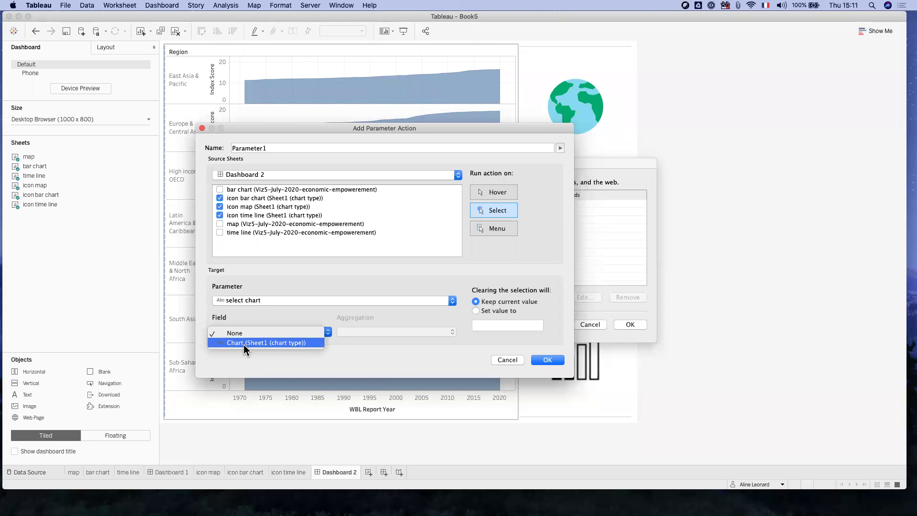
left_click(243, 345)
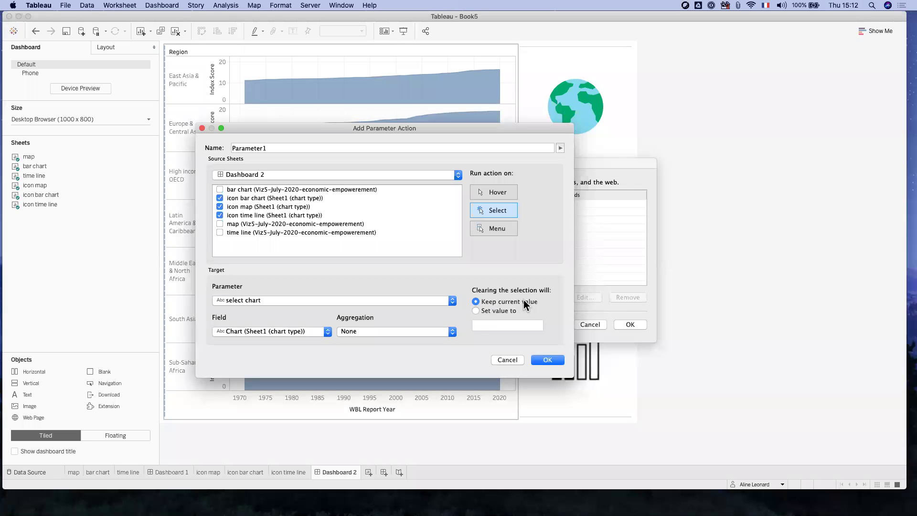
left_click(546, 358)
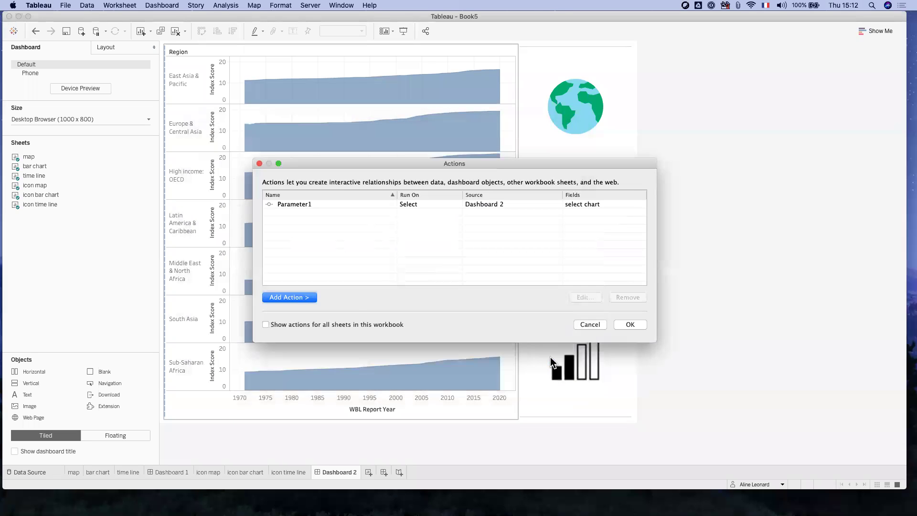
left_click(629, 324)
Test the chart switching by selecting the bar chart, time line and map icons in turn, ending on the map.
left_click(587, 360)
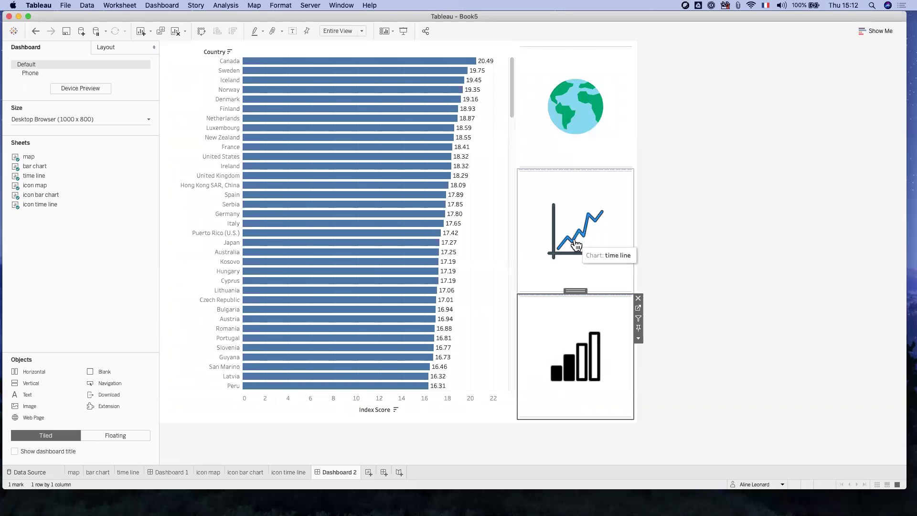
left_click(576, 245)
left_click(582, 352)
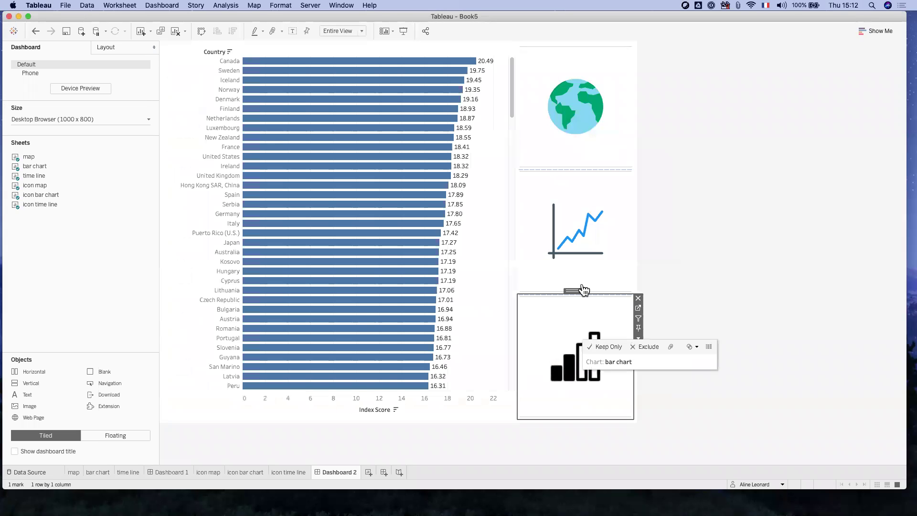
left_click(588, 127)
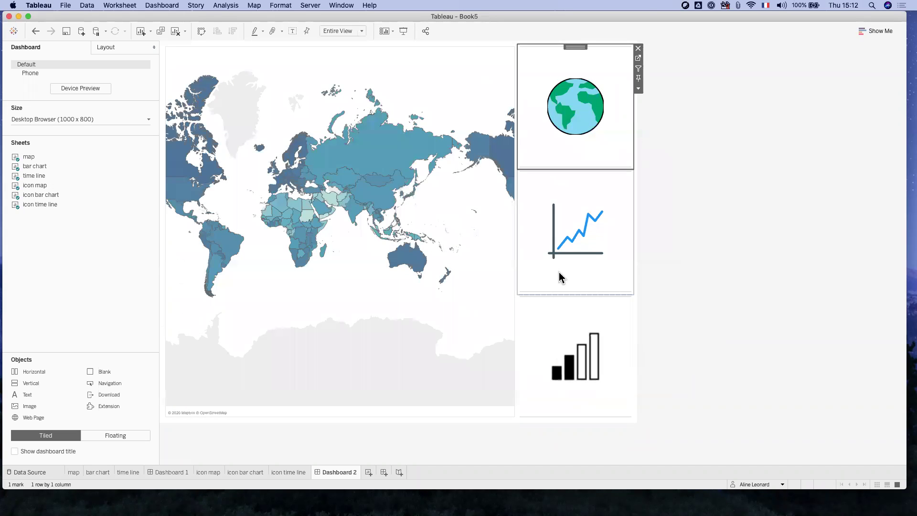
left_click(568, 245)
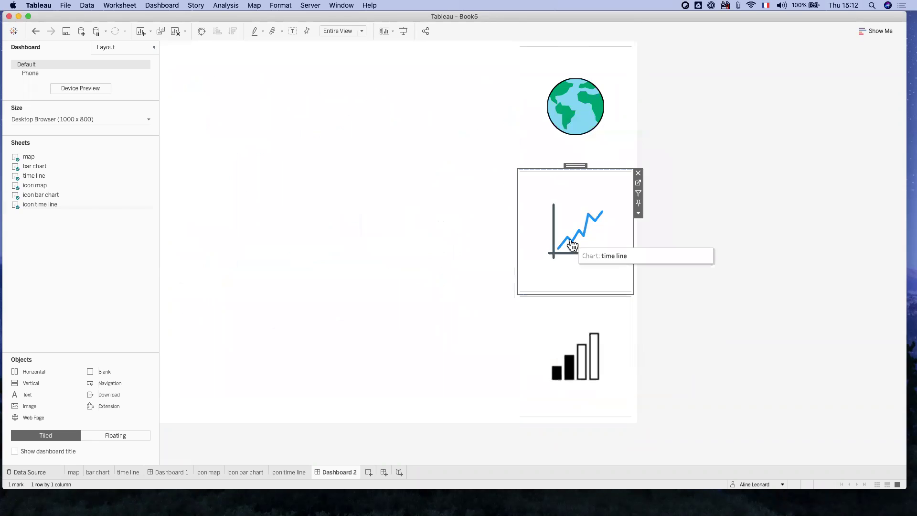
left_click(587, 356)
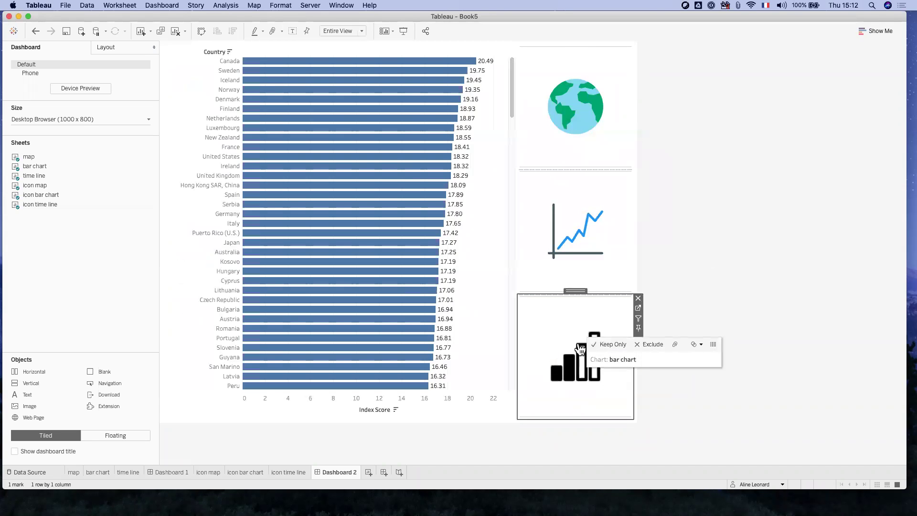
left_click(576, 145)
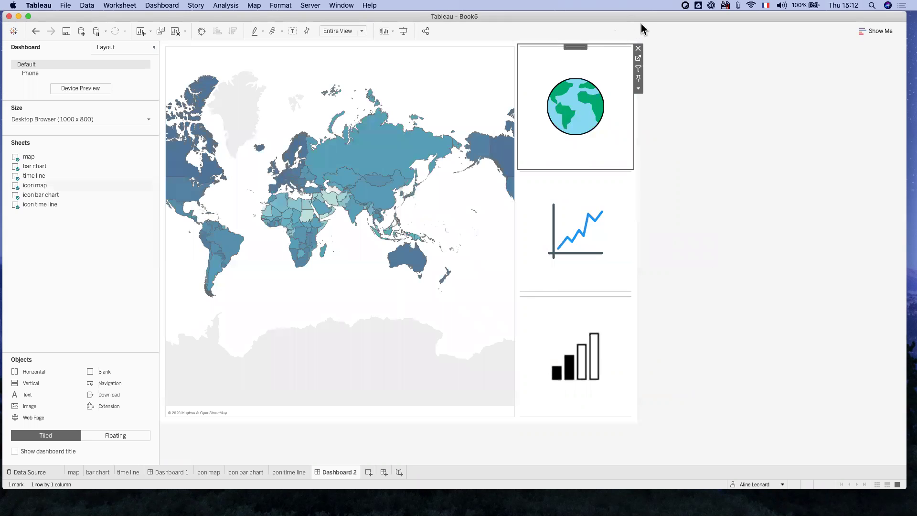
Review the dashboard's parameter action settings: source sheets, run-on option, target parameter, field and clearing behaviour.
left_click(162, 5)
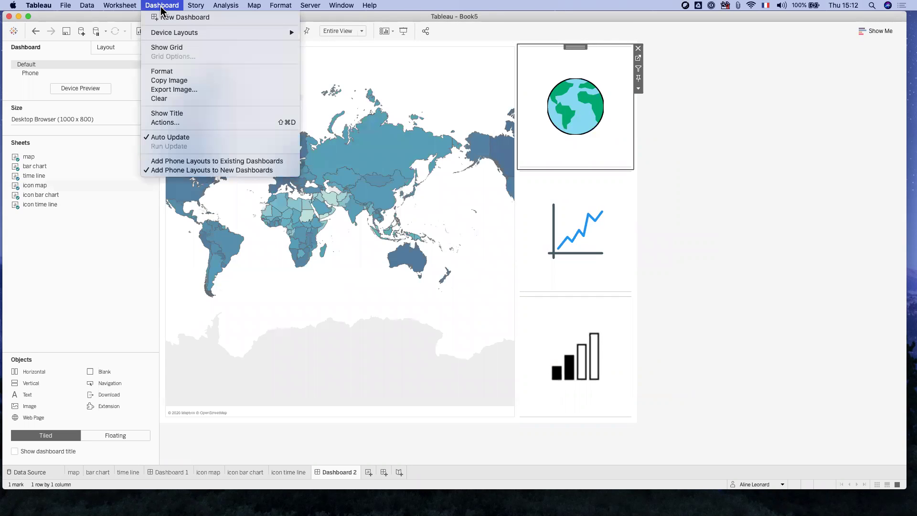
left_click(167, 122)
left_click(313, 205)
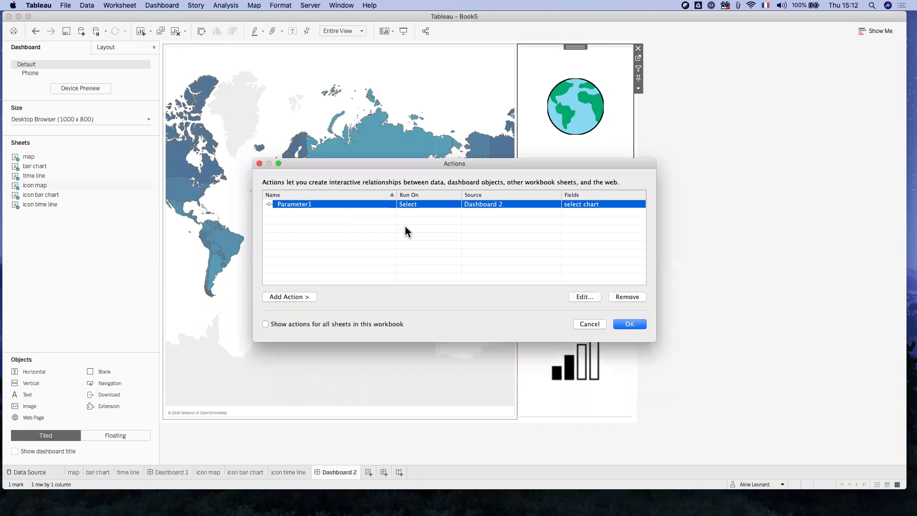
left_click(582, 297)
left_click_drag(334, 378, 200, 359)
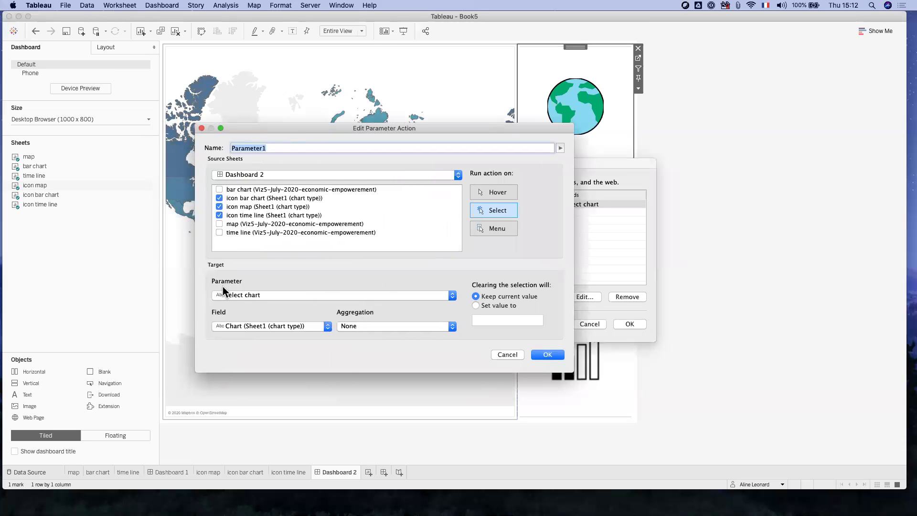
left_click(650, 22)
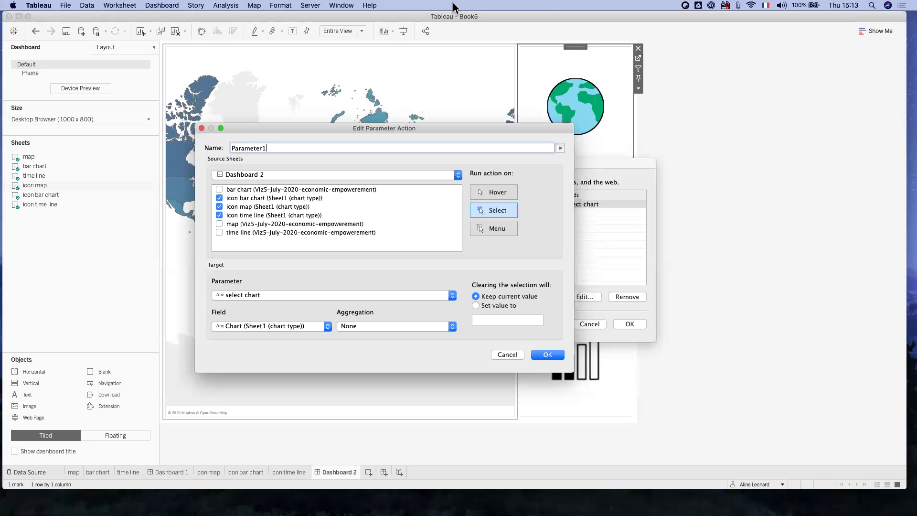
left_click(356, 19)
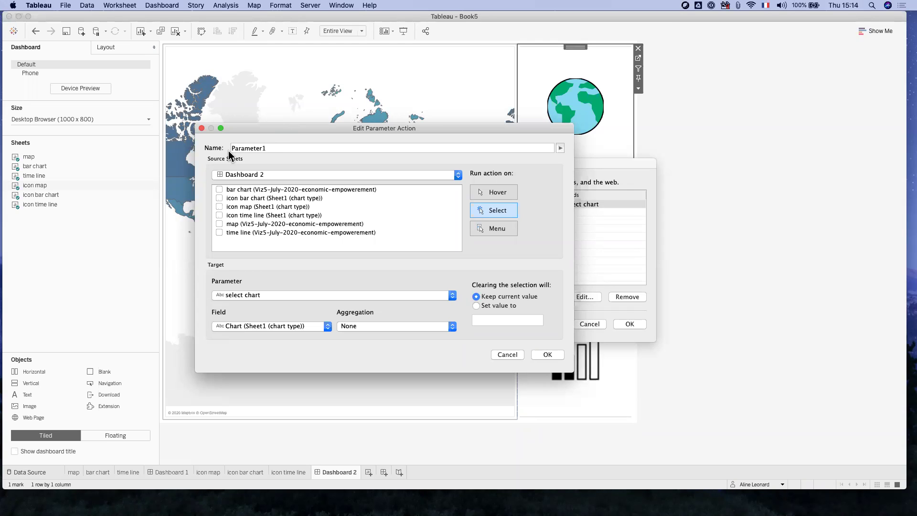
left_click(275, 128)
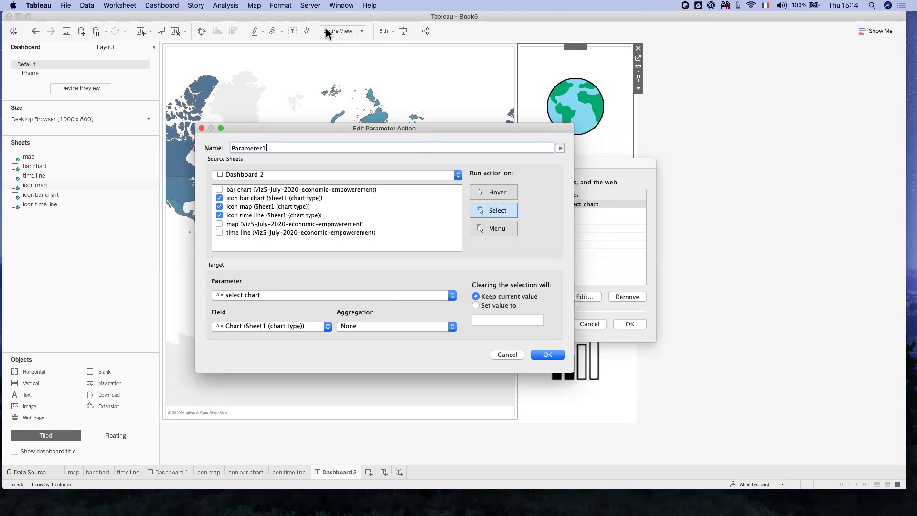
left_click(547, 354)
left_click(630, 324)
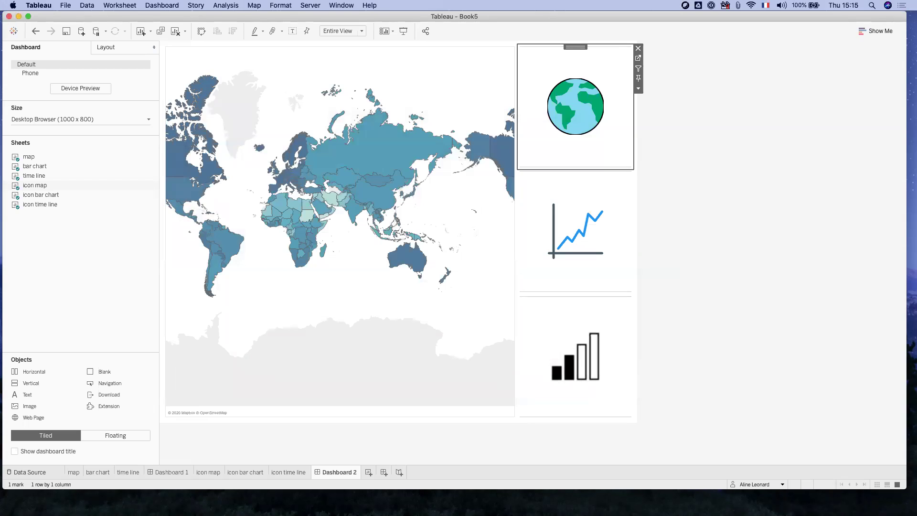
In the demo_swap_sheet workbook, select top map and try different Top N country values, then return to Book5.
left_click_drag(0, 16, 178, 17)
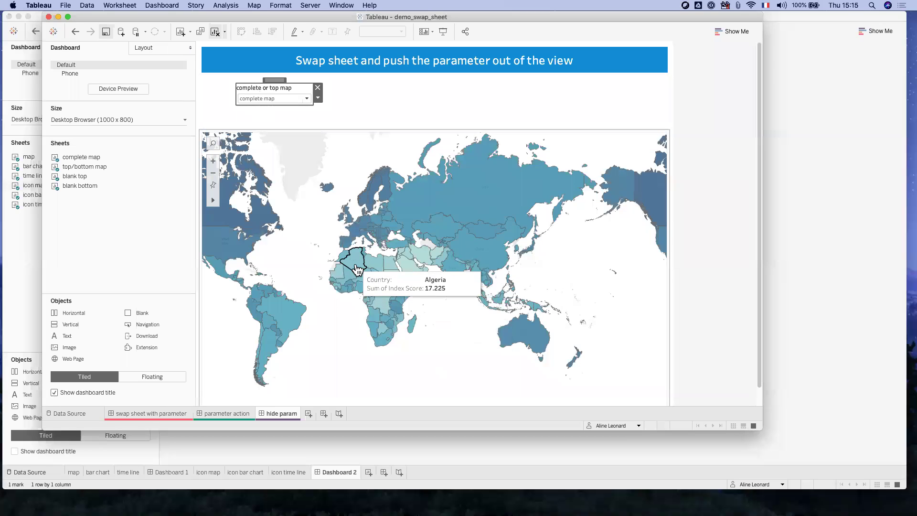
left_click(278, 99)
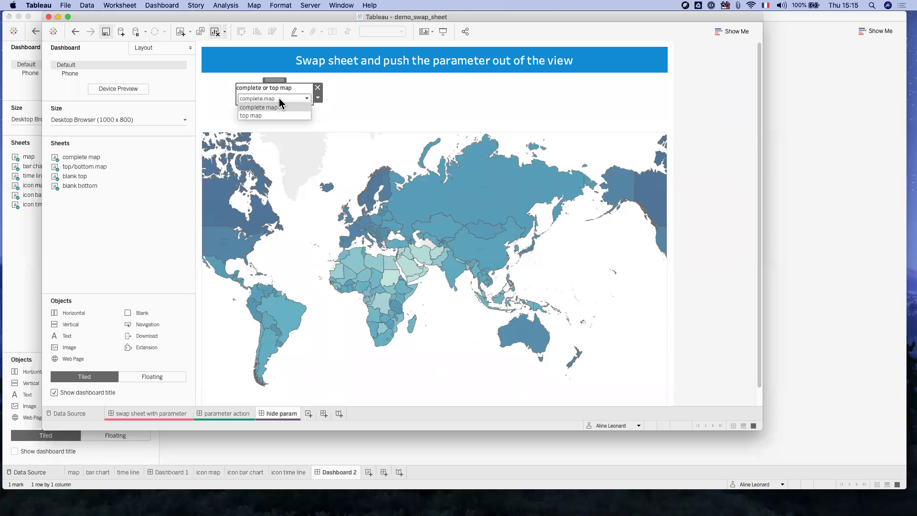
left_click(259, 116)
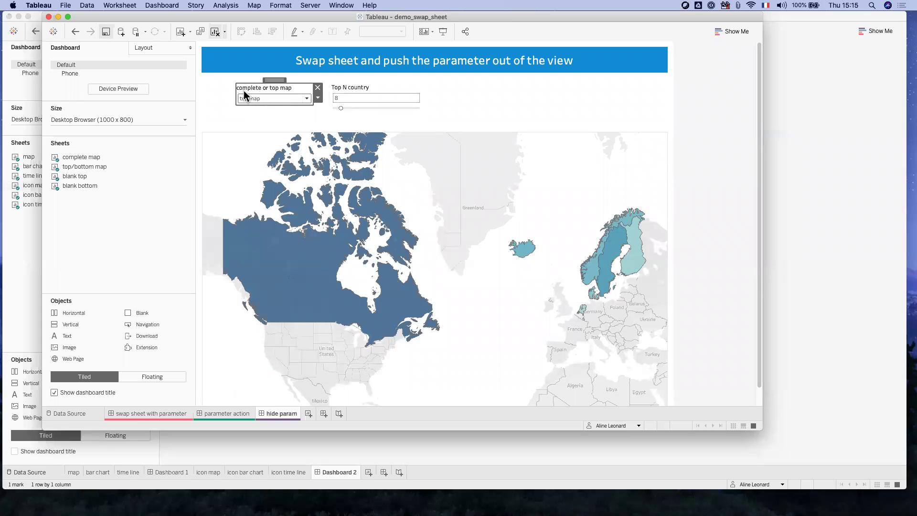
left_click_drag(340, 108, 349, 108)
left_click(353, 108)
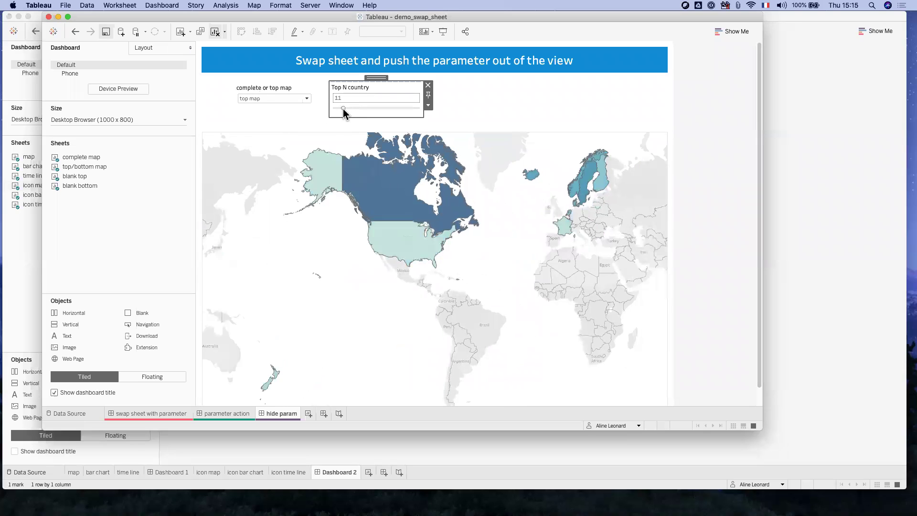
left_click_drag(349, 108, 346, 108)
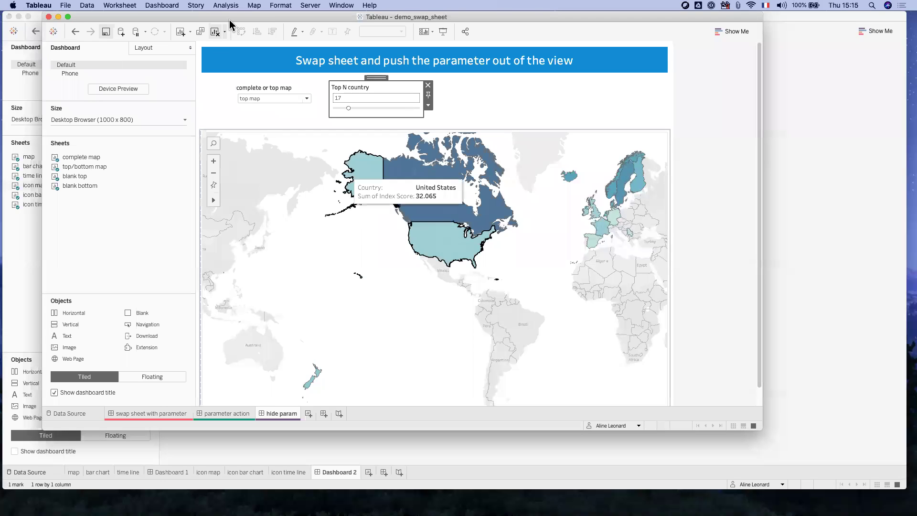
left_click_drag(254, 16, 0, 16)
left_click(509, 454)
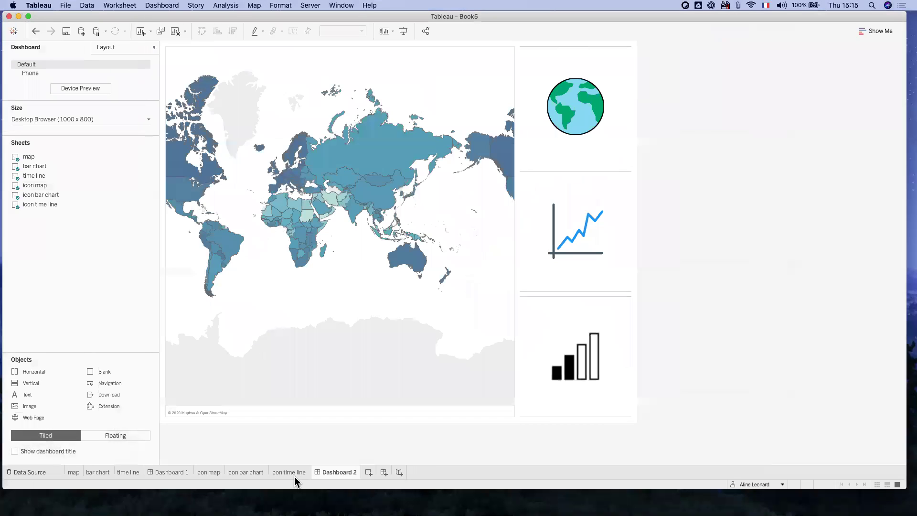
Hide all sheets used in Dashboard 1 and Dashboard 2.
right_click(167, 472)
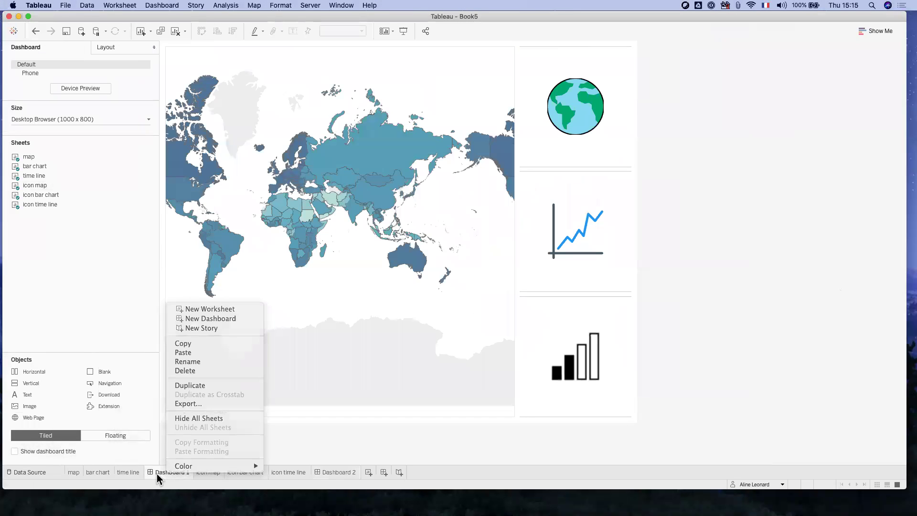
right_click(157, 474)
left_click(172, 418)
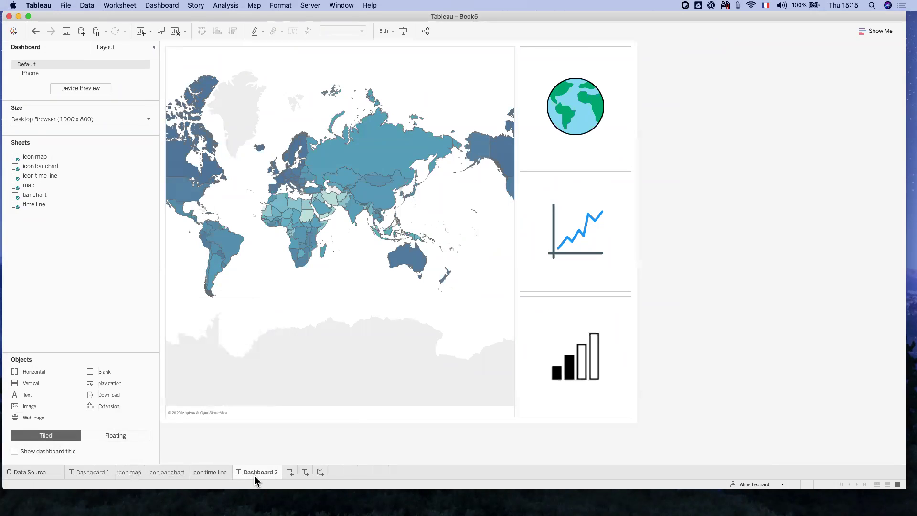
right_click(256, 475)
left_click(286, 418)
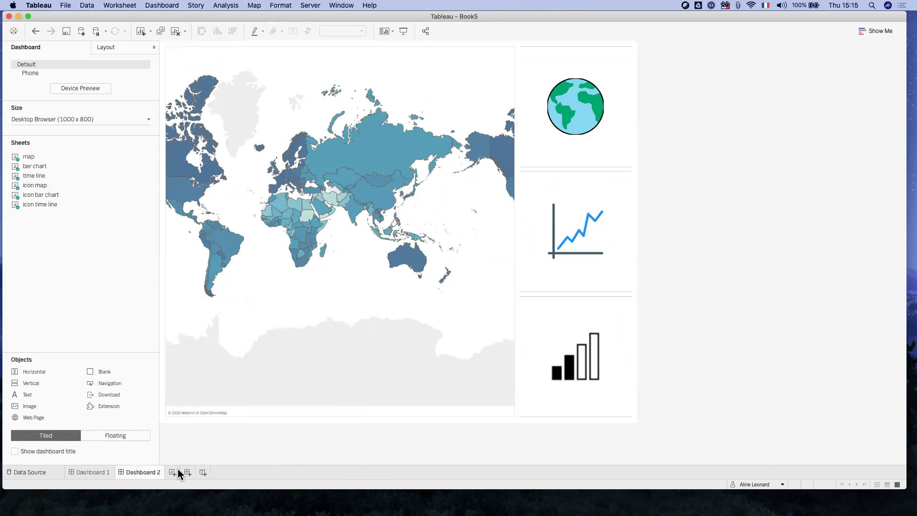
Create a new worksheet with a map of Country coloured by average Index Score.
left_click(173, 472)
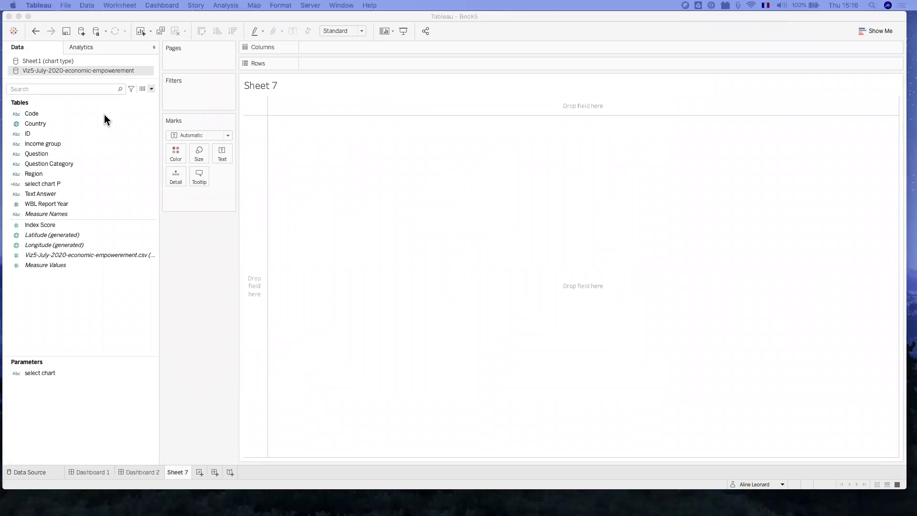
double_click(39, 124)
left_click(48, 229)
left_click_drag(48, 228, 171, 154)
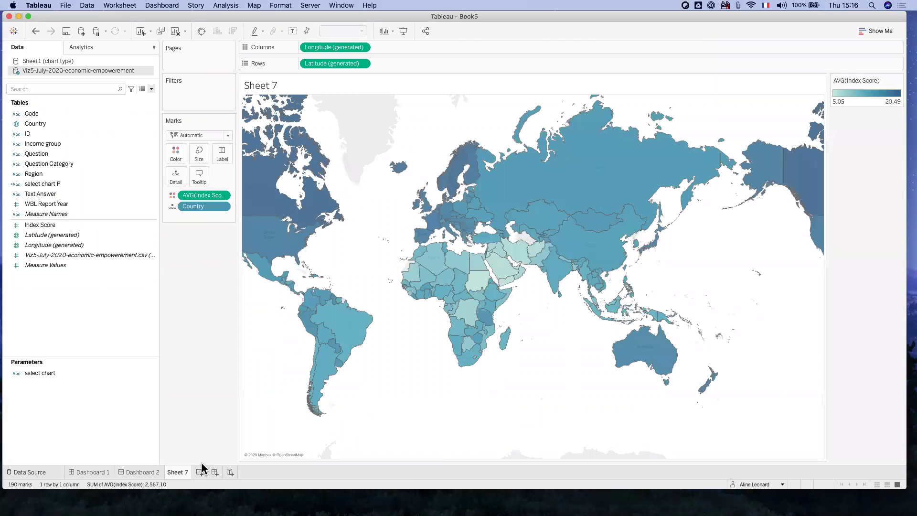
Rename the new map worksheet as complete map.
right_click(182, 471)
left_click(210, 357)
type("complete map")
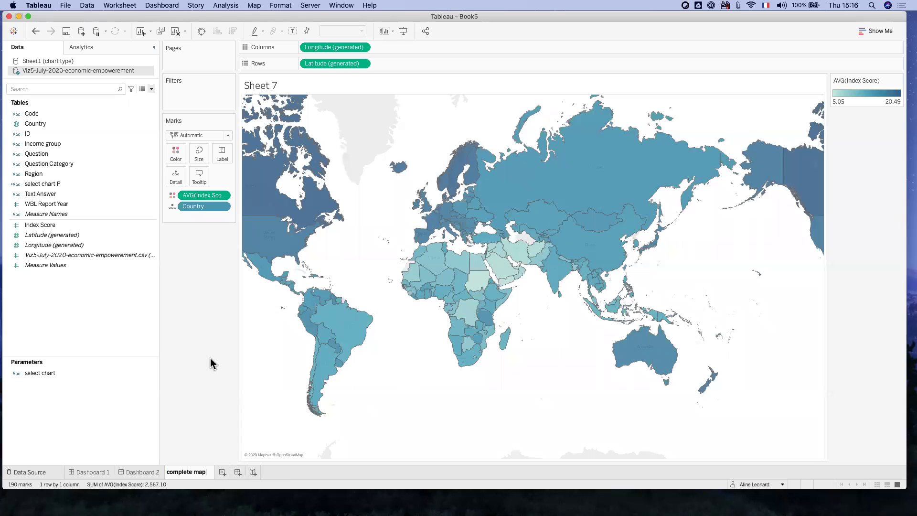
key("Return")
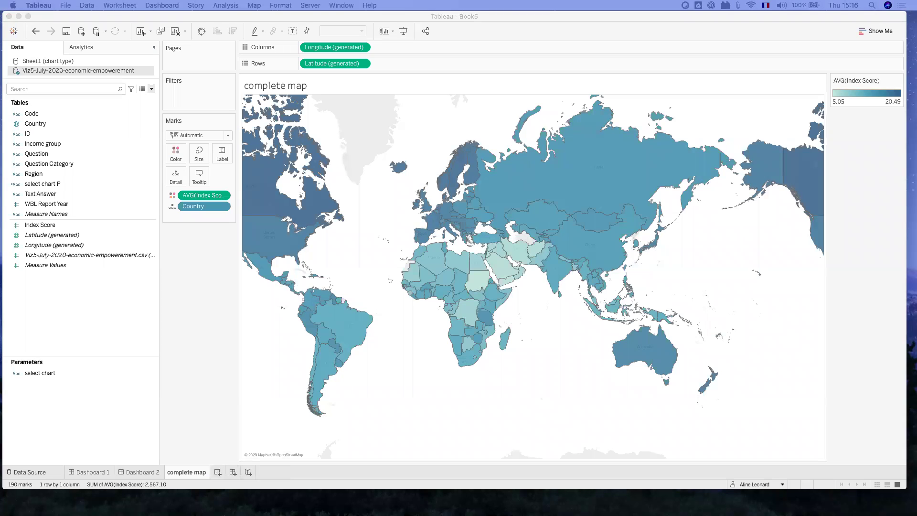
Add a second worksheet that maps Country, coloured by average Index Score.
left_click(218, 471)
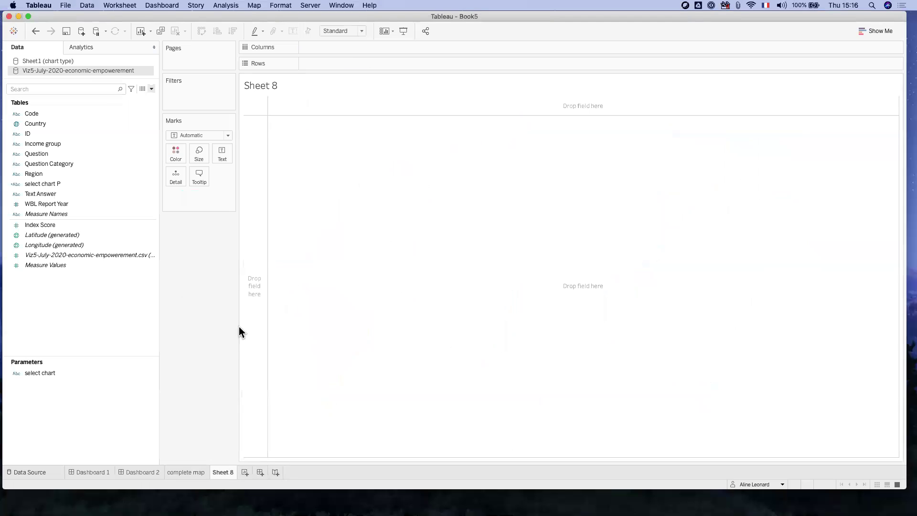
left_click(34, 124)
double_click(33, 125)
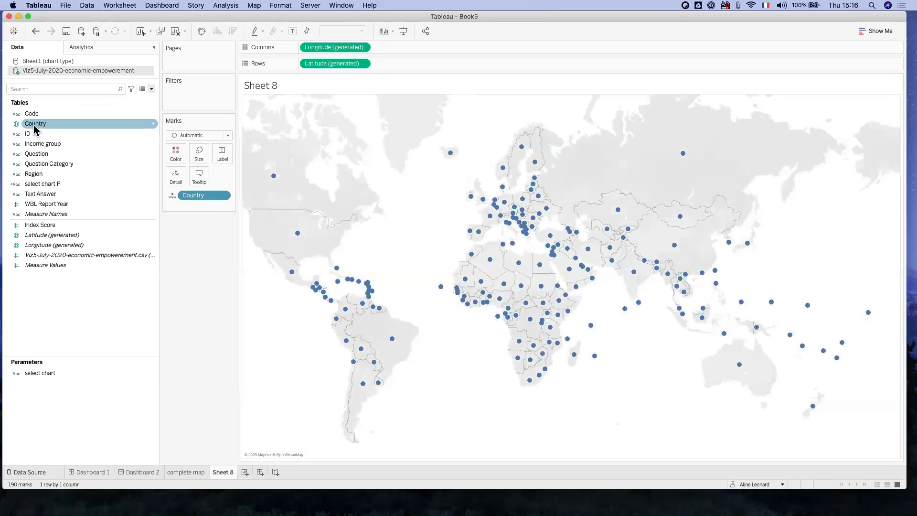
mouse_move(45, 225)
left_mouse_down()
mouse_move(168, 169)
mouse_move(175, 155)
left_mouse_up()
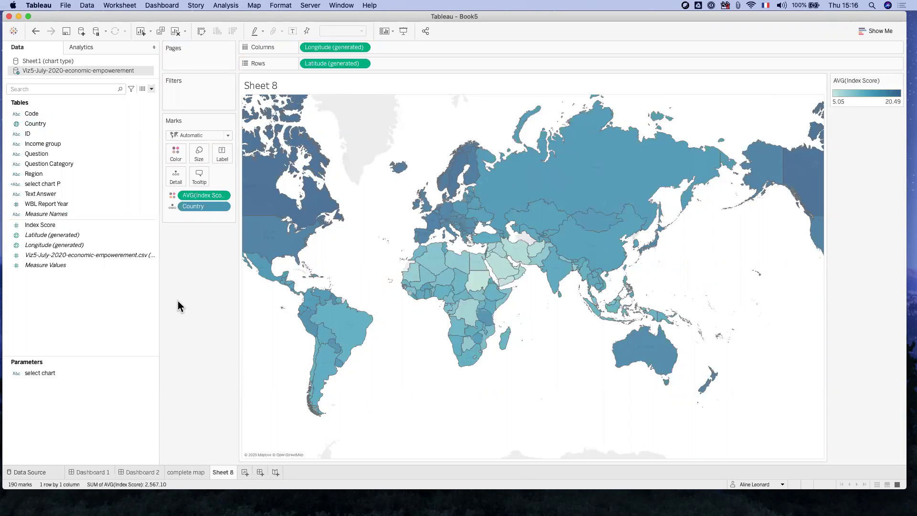
Add a Country filter to the second map that keeps the top values by average Index Score.
left_click_drag(32, 128, 181, 95)
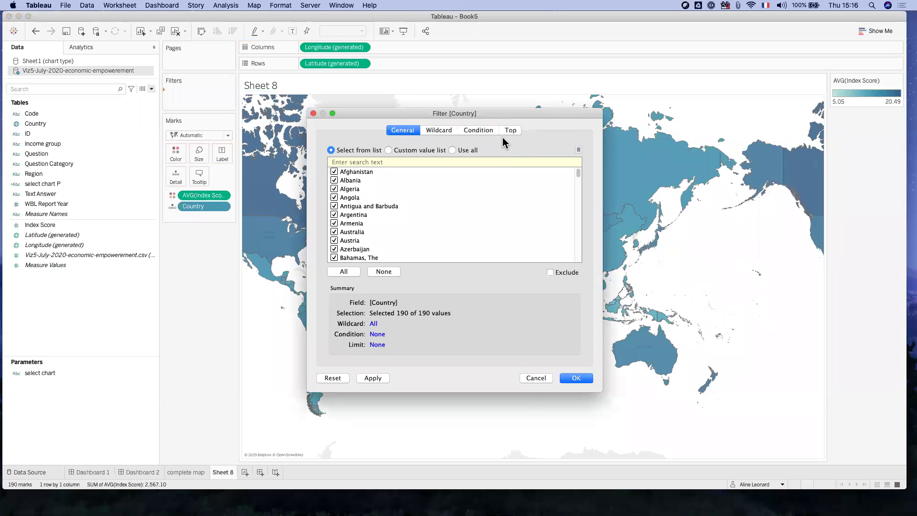
left_click(512, 133)
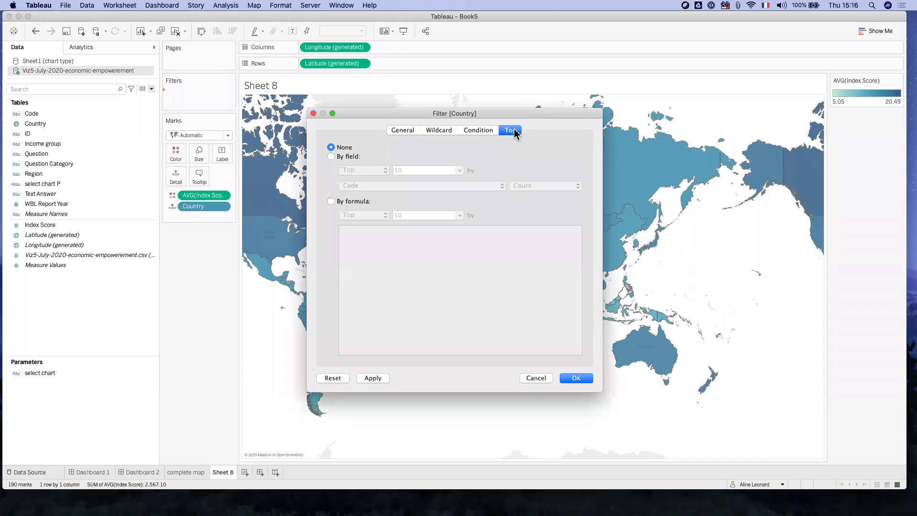
left_click(354, 157)
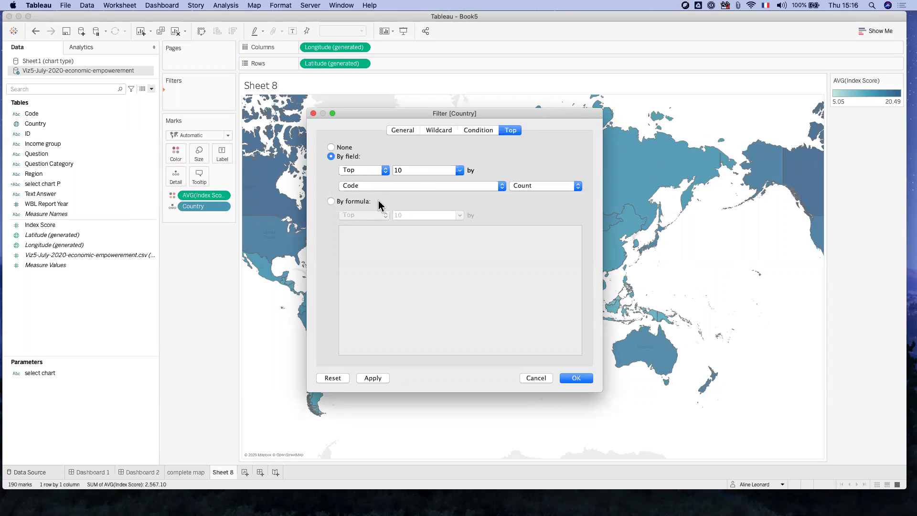
left_click(361, 187)
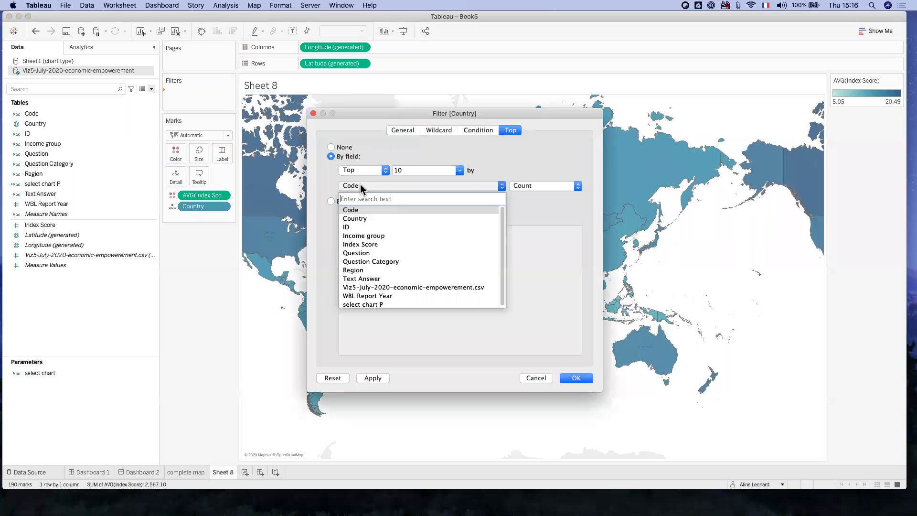
left_click(361, 245)
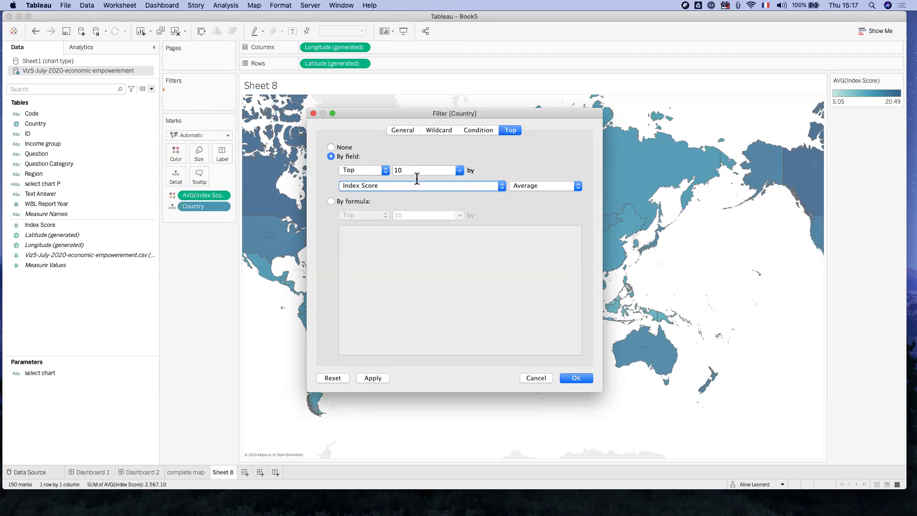
Create a Top N country parameter for the filter limit with a maximum of 25 and step size enabled, and apply the filter.
left_click(457, 170)
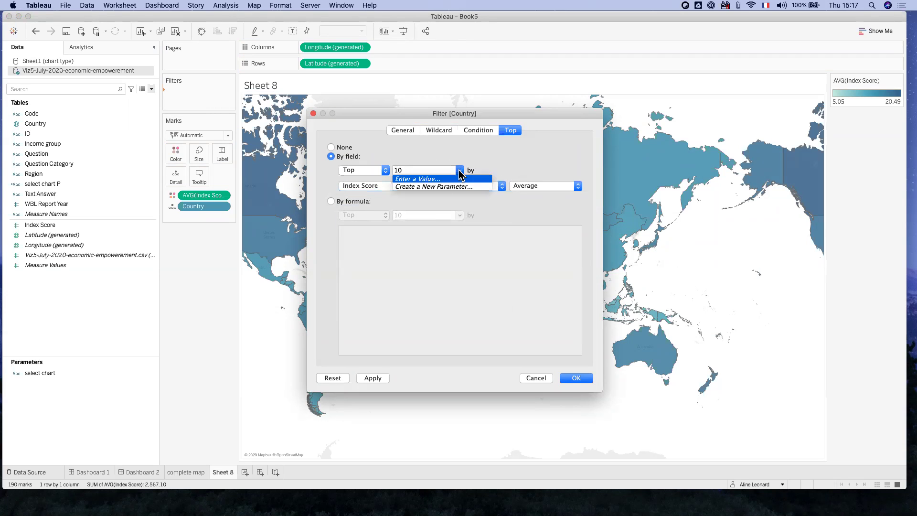
left_click(422, 186)
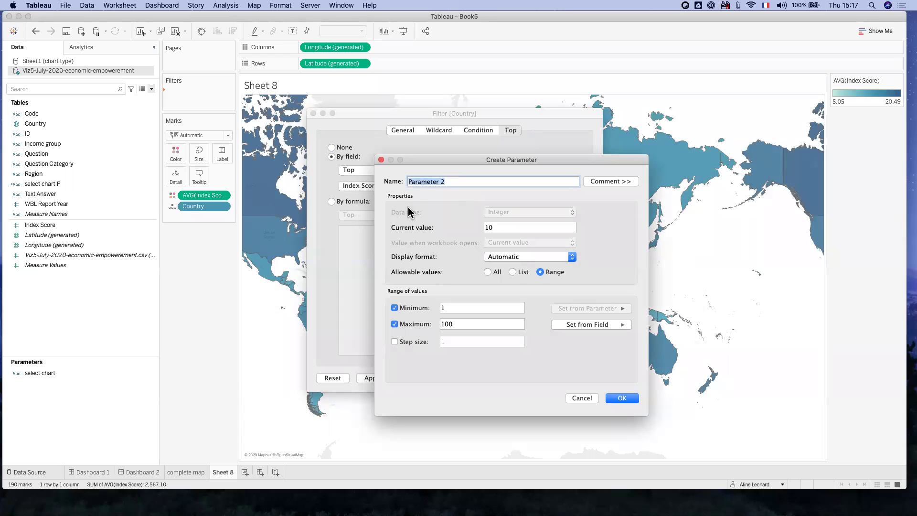
type("Top N country")
left_click_drag(466, 325, 446, 322)
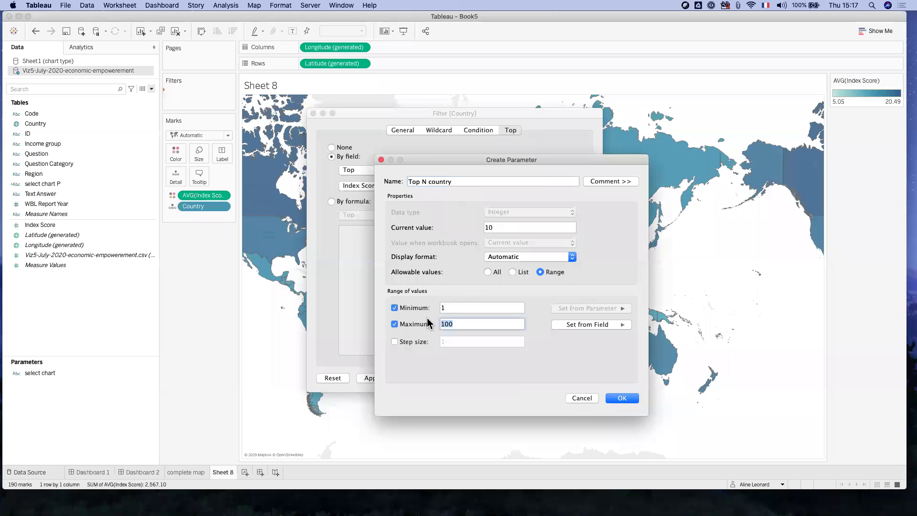
left_click(456, 323)
left_click_drag(452, 324, 438, 327)
type("25")
left_click(407, 342)
left_click(622, 398)
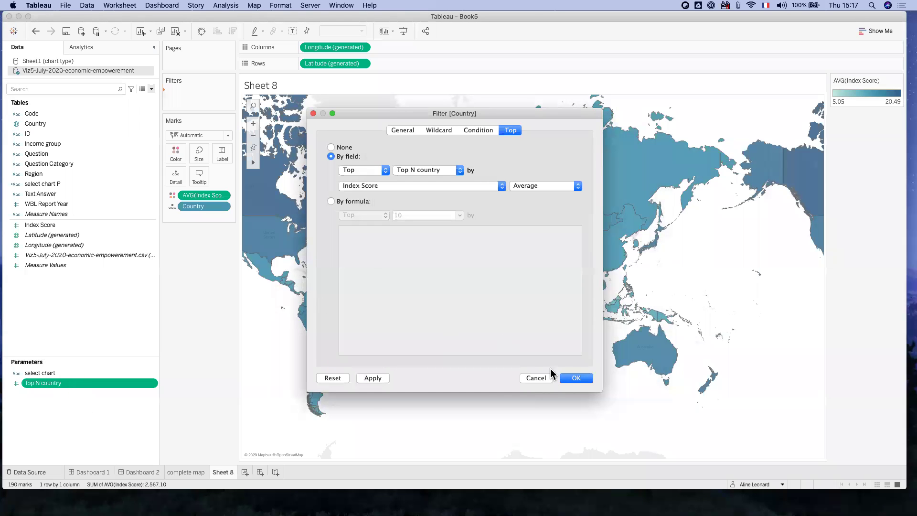
left_click(578, 379)
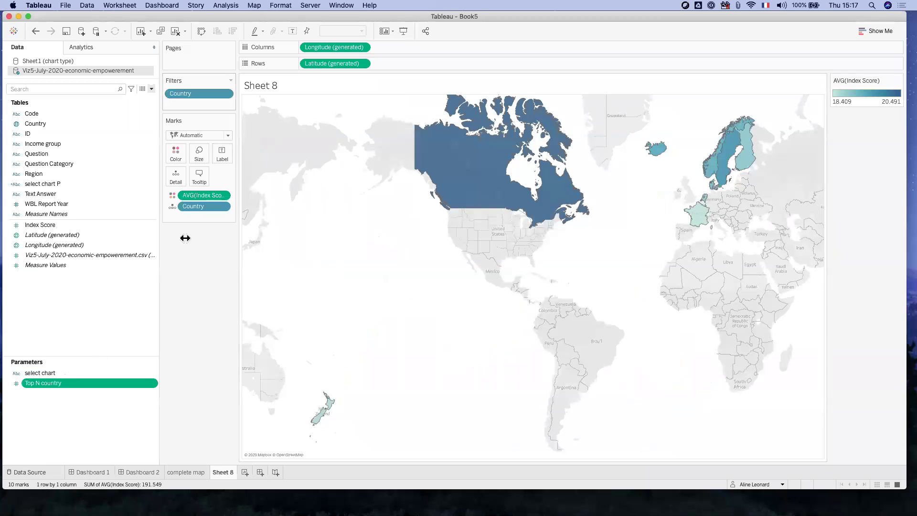
Show the Top N country parameter control on the worksheet and set it to 5.
left_click(153, 383)
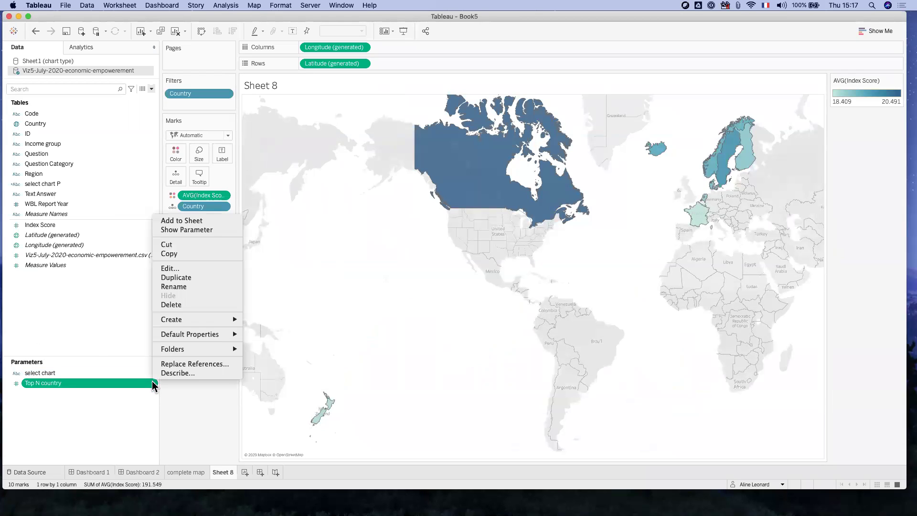
left_click(184, 230)
left_click_drag(850, 137, 841, 138)
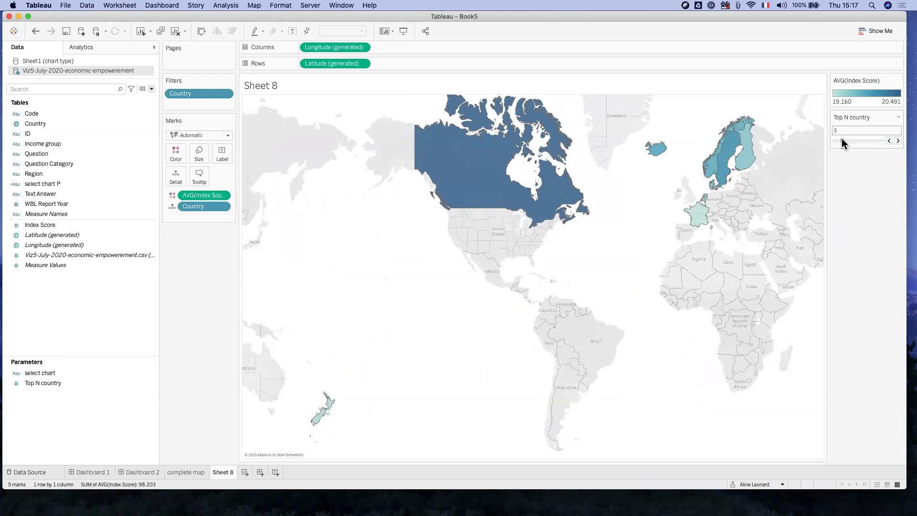
Set the Top N country parameter to 7.
left_click(858, 140)
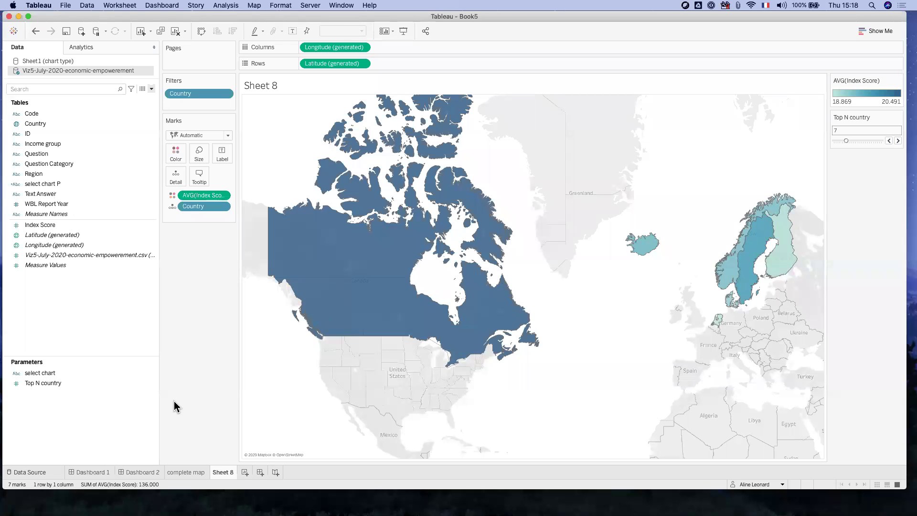
left_click(151, 89)
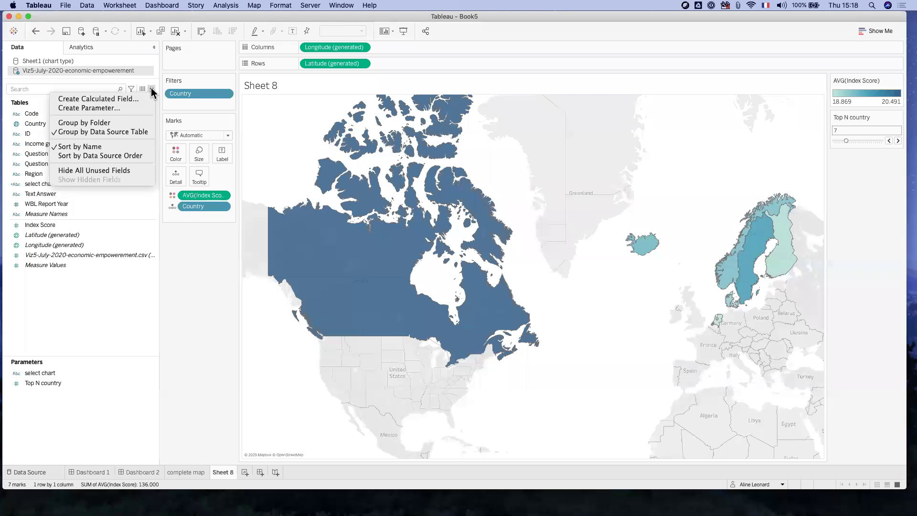
left_click(129, 98)
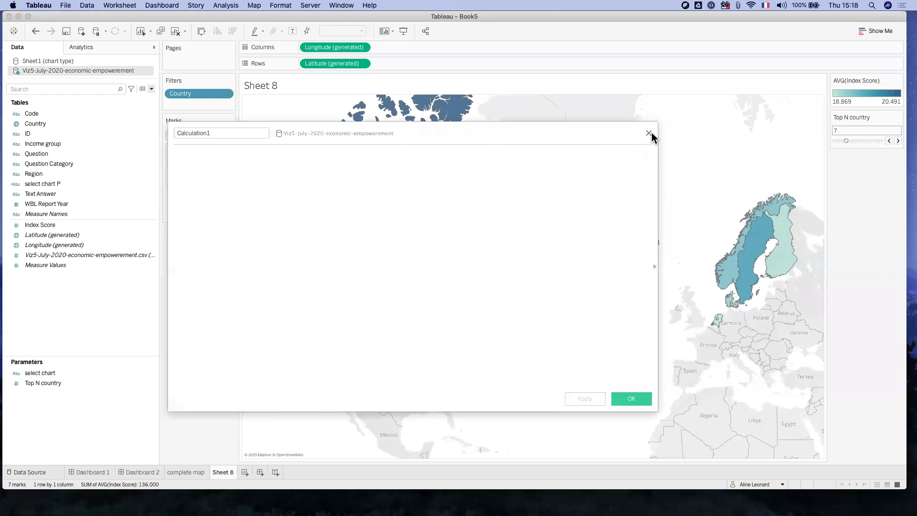
left_click(653, 137)
Set up a new parameter named "complete or top map" with the String data type.
left_click(151, 89)
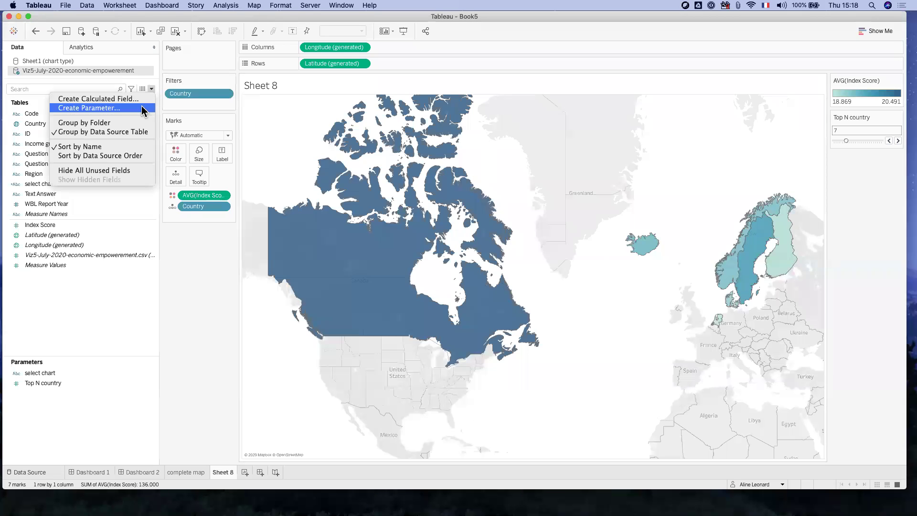
left_click(141, 107)
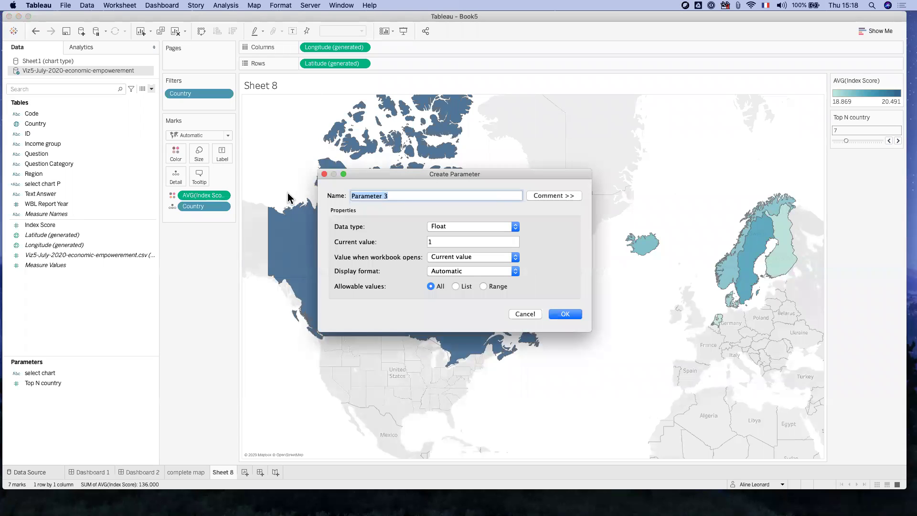
type("complete or top ma")
left_click(478, 224)
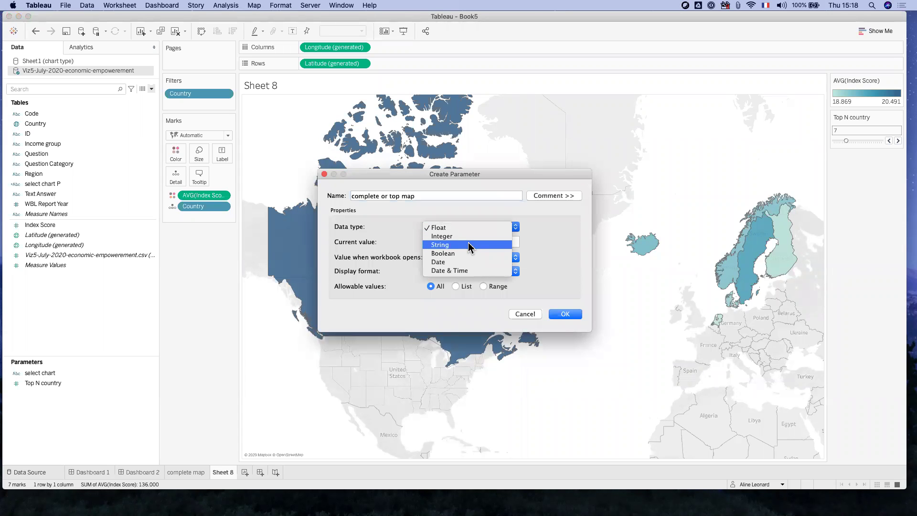
left_click(468, 244)
Restrict the parameter to a list with the values "complete map" and "top country map", and create it.
left_click(466, 286)
left_click(378, 328)
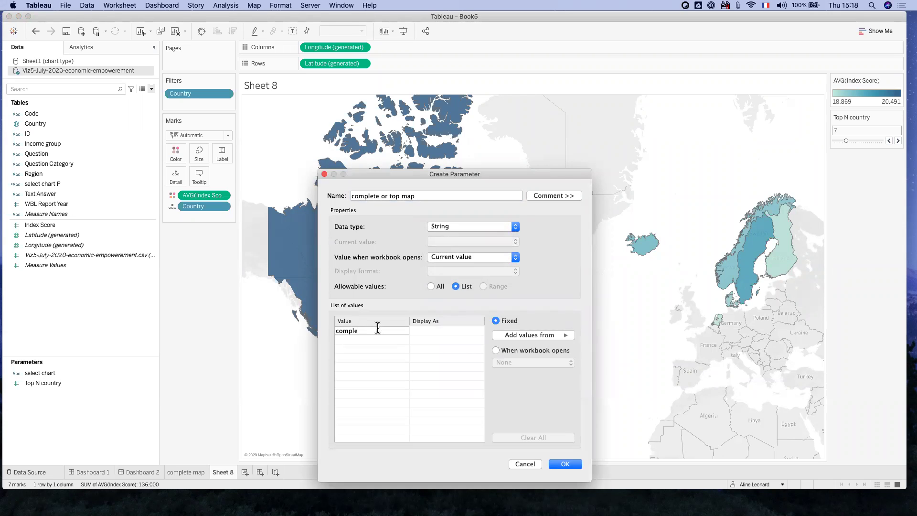
key("Return")
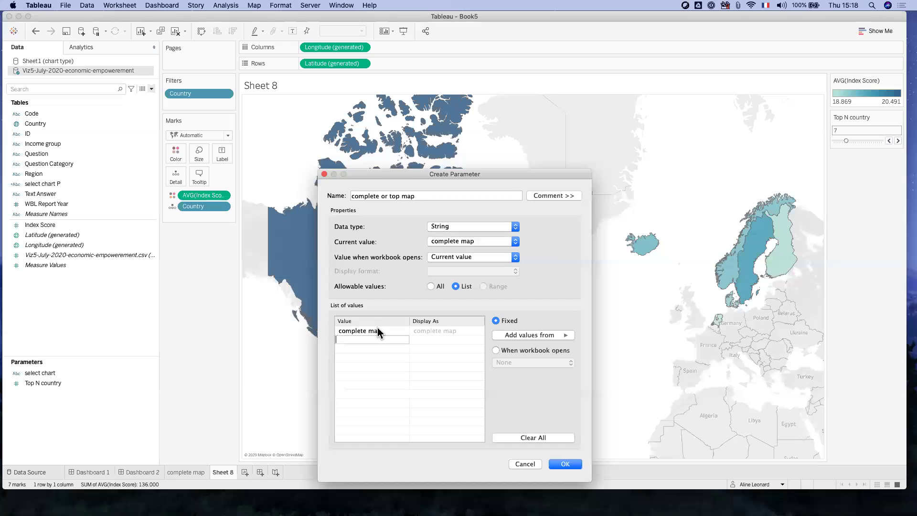
type("top country map")
key("Return")
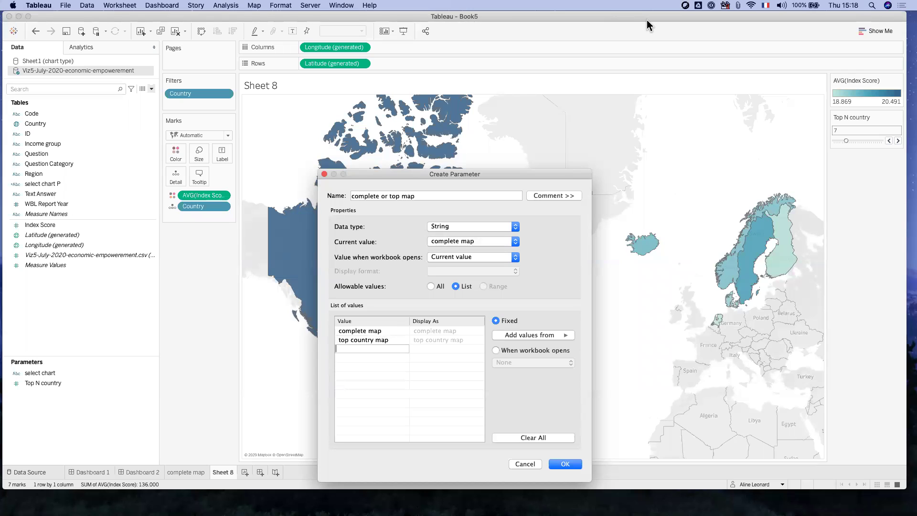
key("Return")
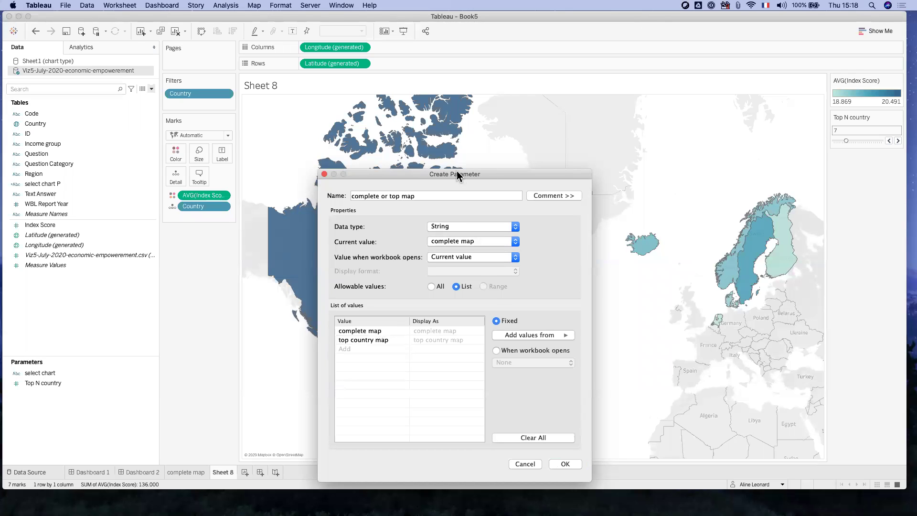
left_click_drag(457, 171, 426, 94)
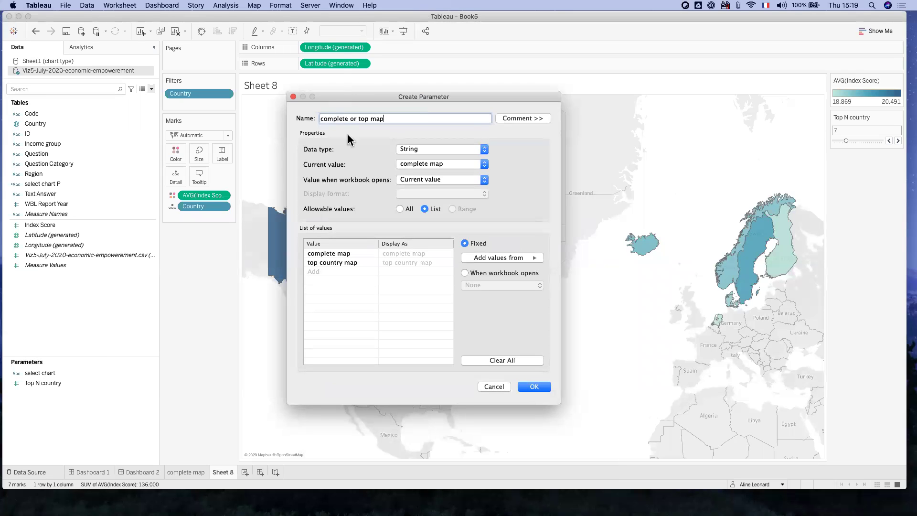
left_click(532, 388)
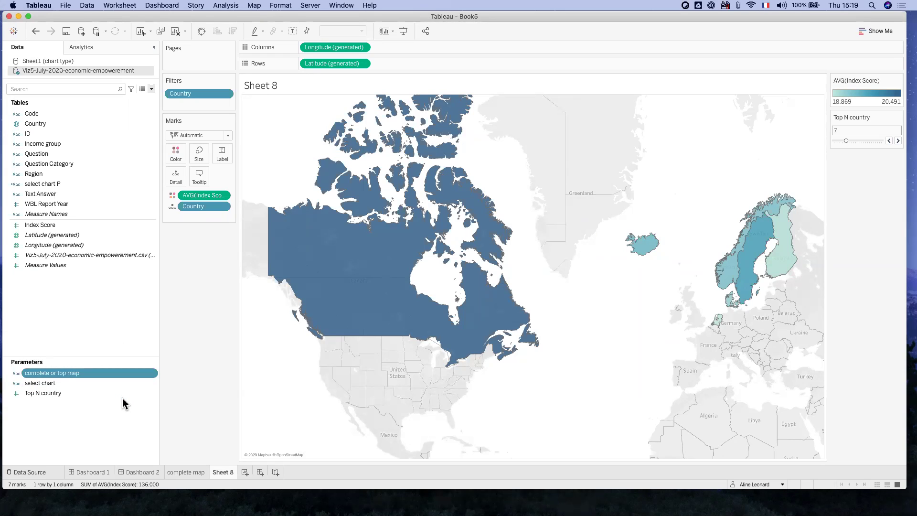
Create a calculated field named "complete or top map" that returns the complete or top map parameter.
left_click(151, 89)
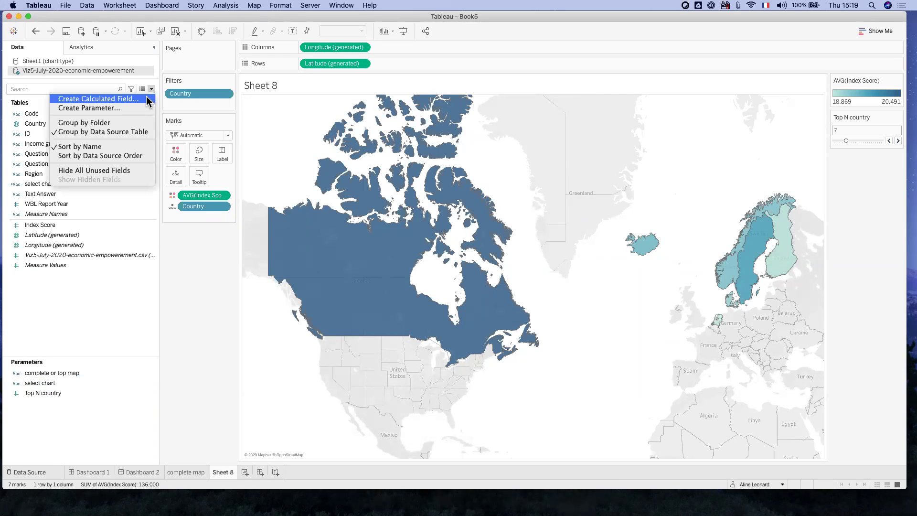
left_click(146, 98)
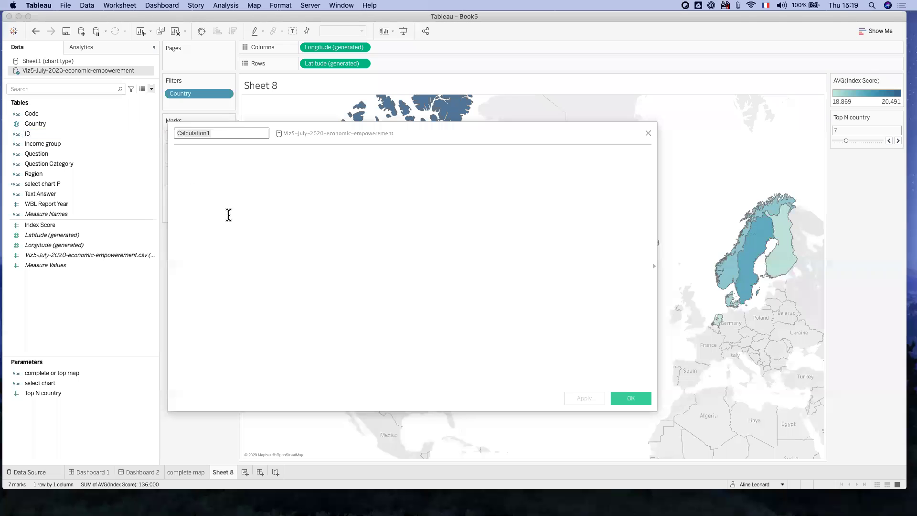
type("complete or top map")
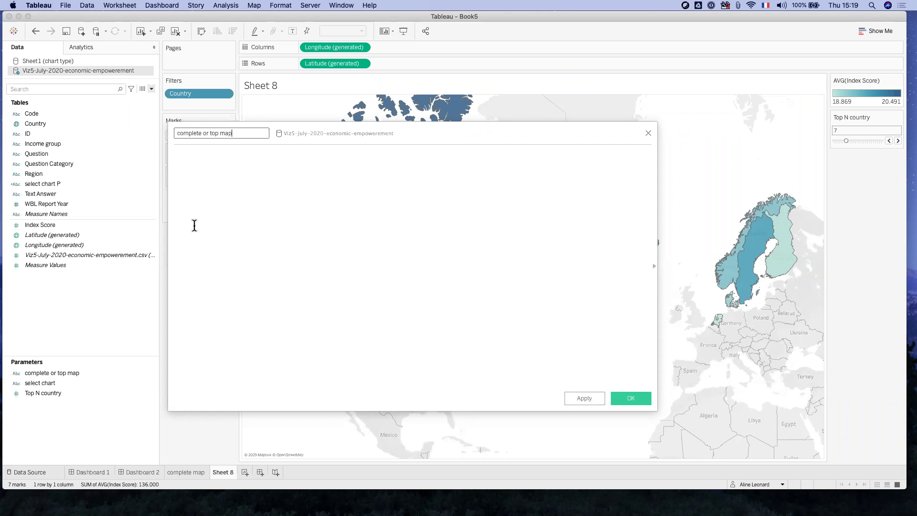
left_click(192, 225)
type("com")
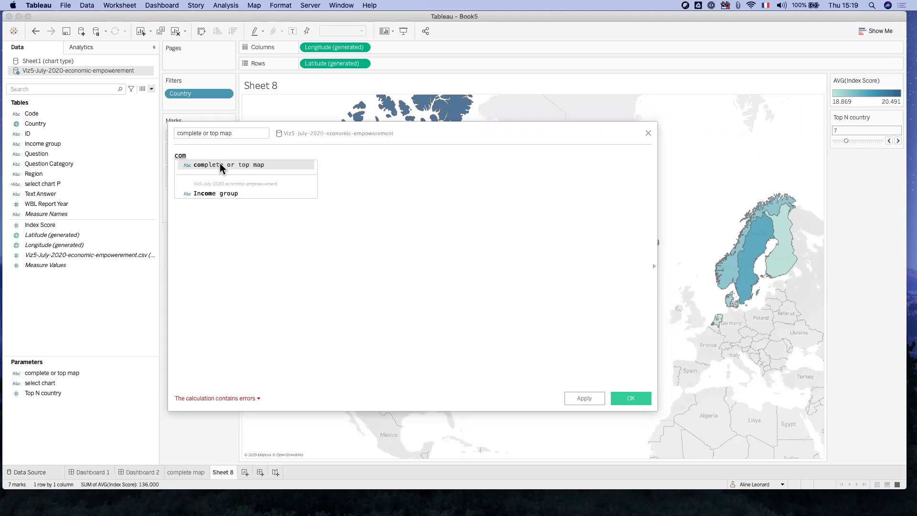
left_click(220, 166)
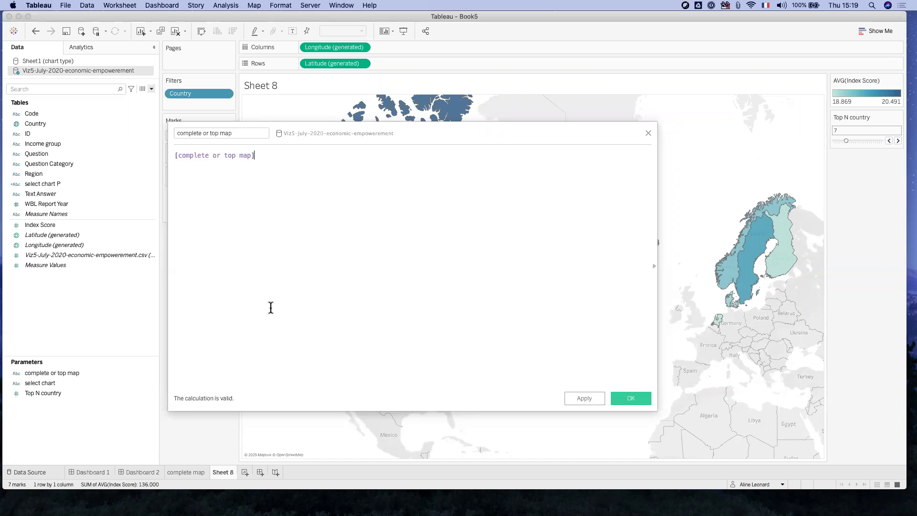
left_click(629, 399)
left_click(629, 399)
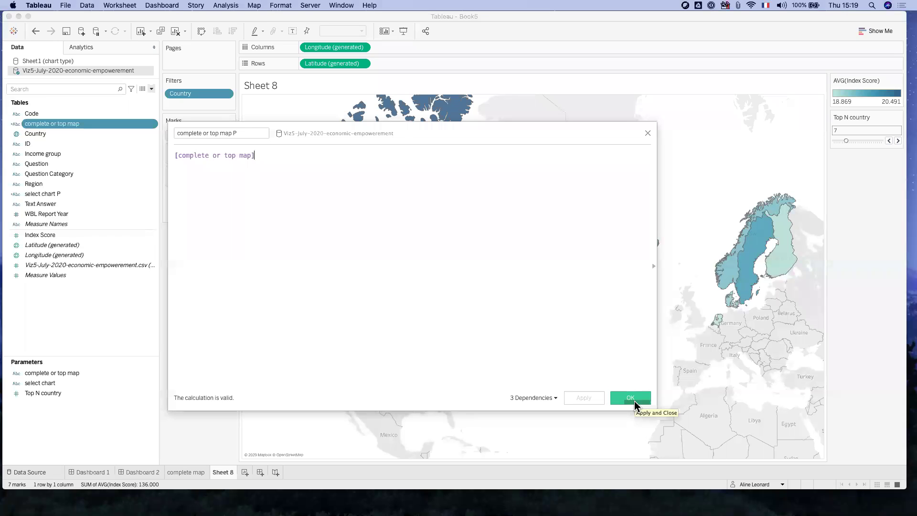
left_click(634, 400)
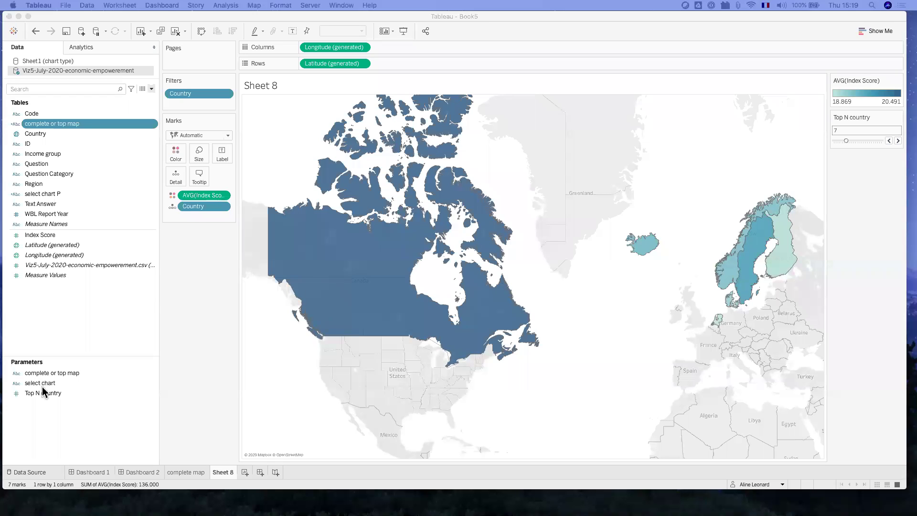
Show the complete or top map parameter control on Sheet 8 and set it to "top country map".
right_click(59, 374)
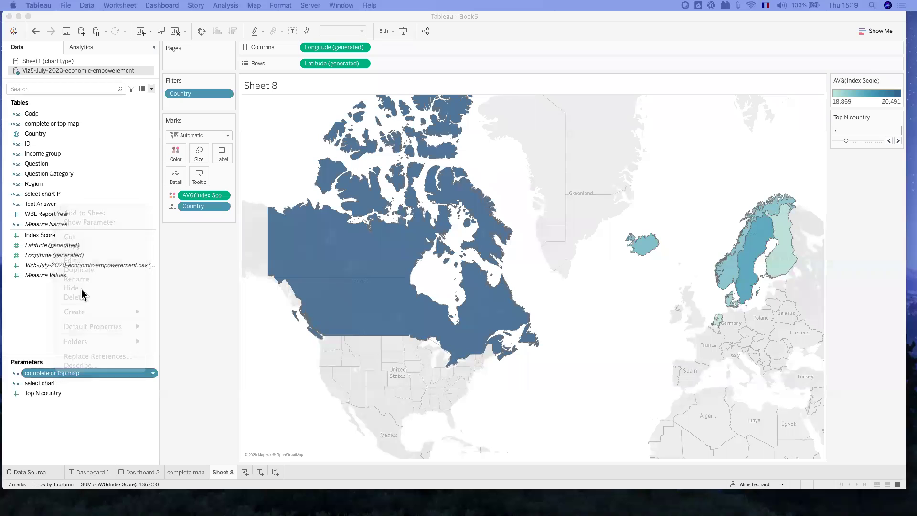
right_click(78, 373)
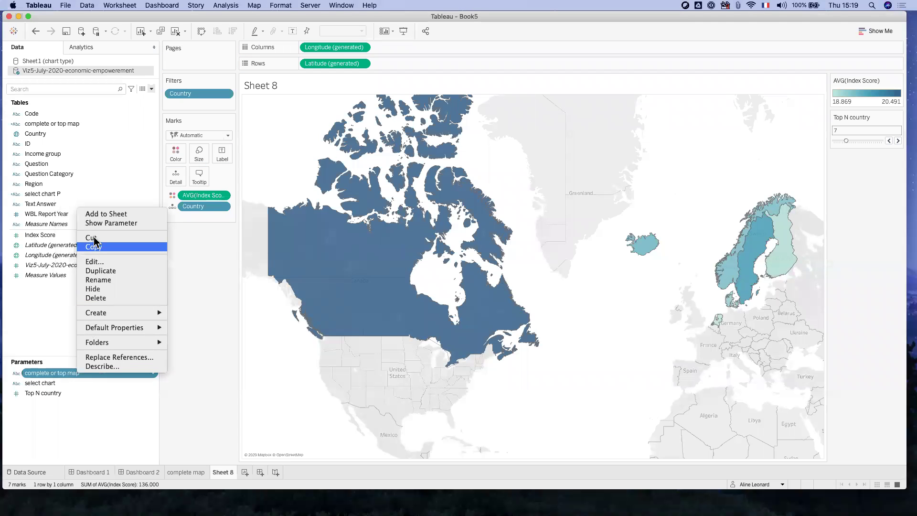
left_click(102, 222)
left_click(863, 173)
left_click(859, 187)
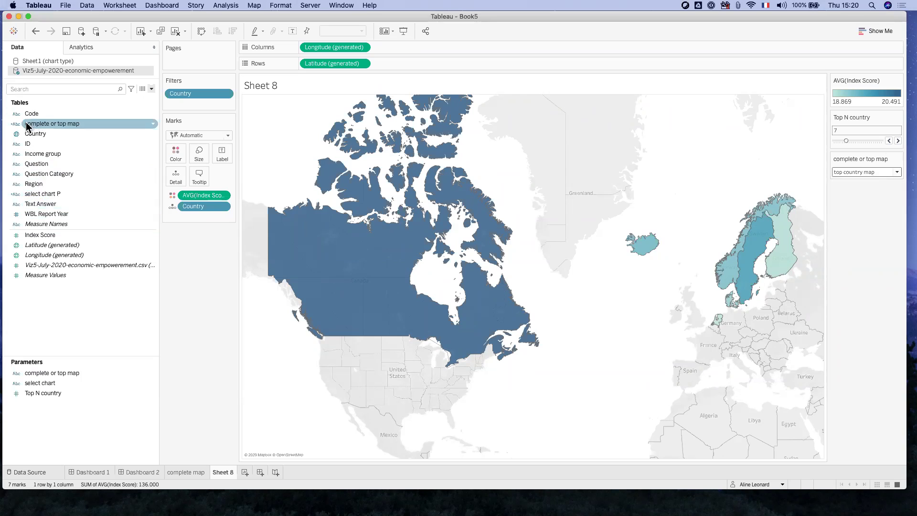
Filter Sheet 8 by the complete or top map calculated field, keeping the value "top country map".
left_click_drag(41, 128, 186, 109)
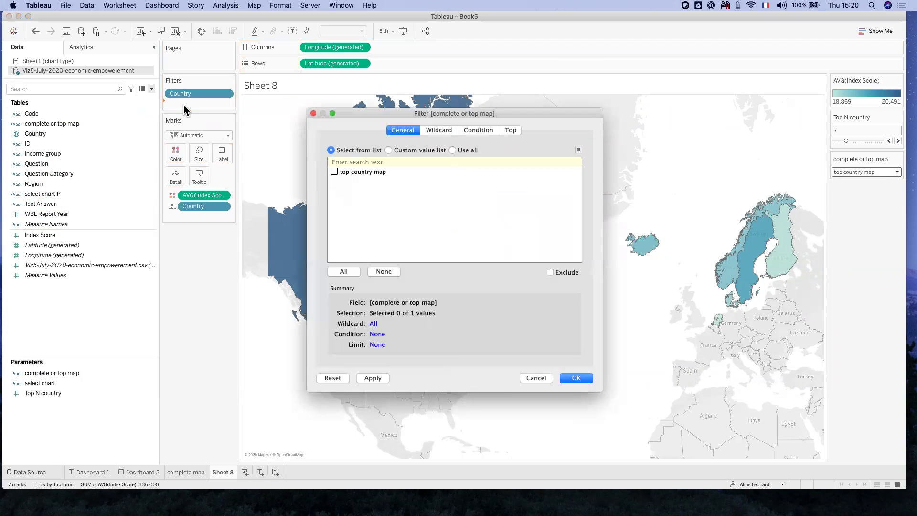
left_click(334, 172)
left_click(576, 378)
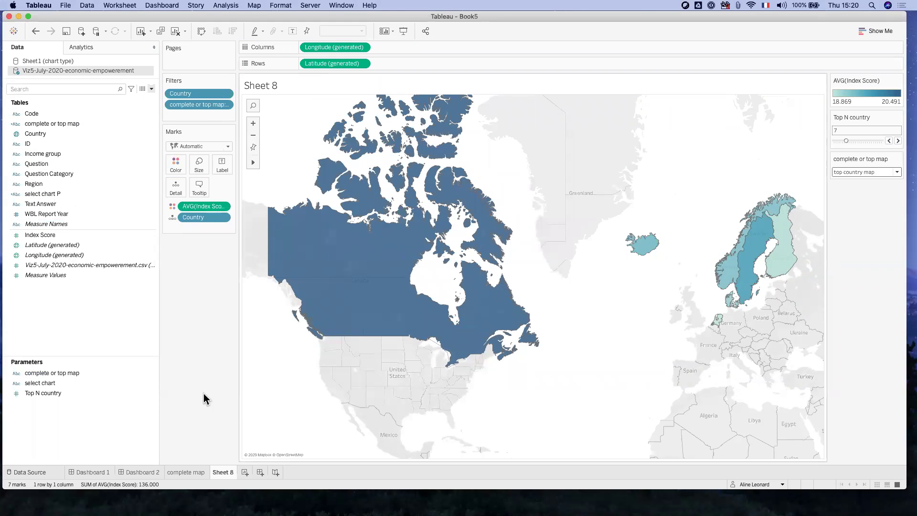
Show the complete or top map parameter control on the complete map sheet and set it to "complete map".
left_click(194, 472)
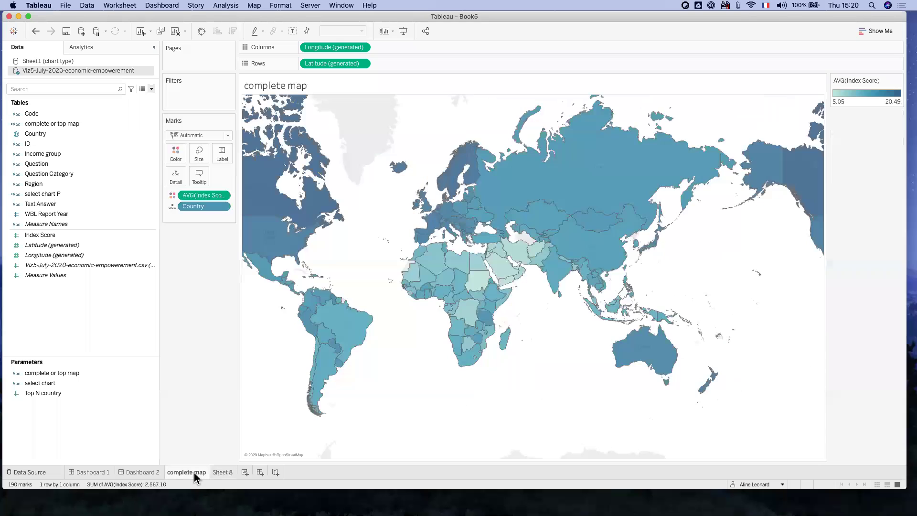
right_click(41, 370)
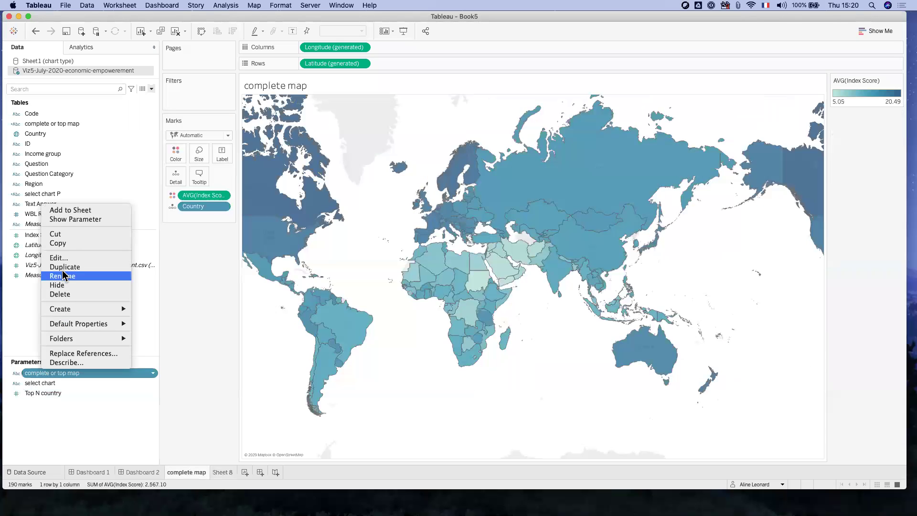
left_click(74, 222)
left_click(875, 130)
left_click(855, 141)
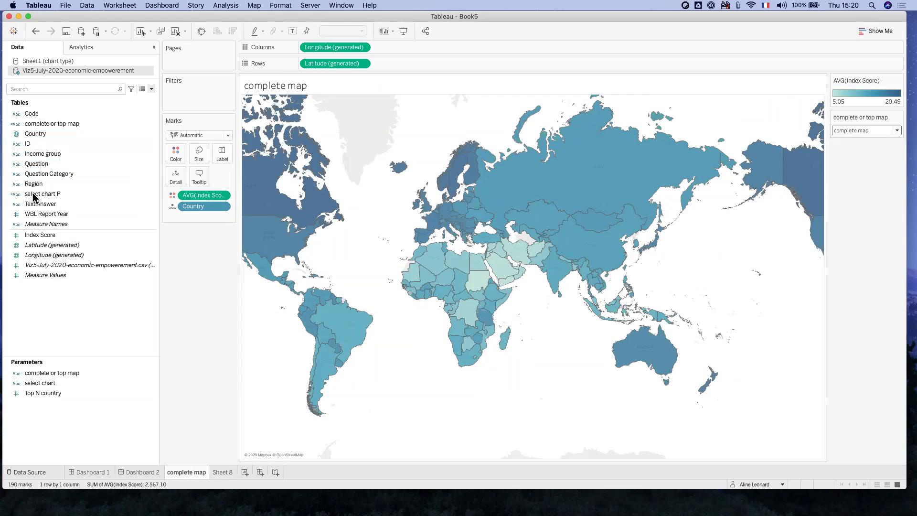
Filter the complete map sheet by the complete or top map calculated field, keeping the value "complete map".
left_click_drag(43, 123, 187, 94)
left_click(334, 172)
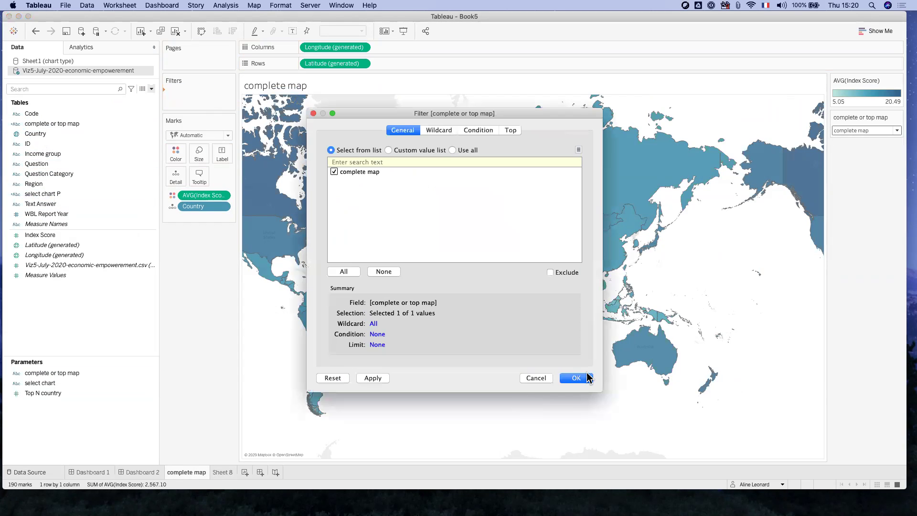
left_click(576, 378)
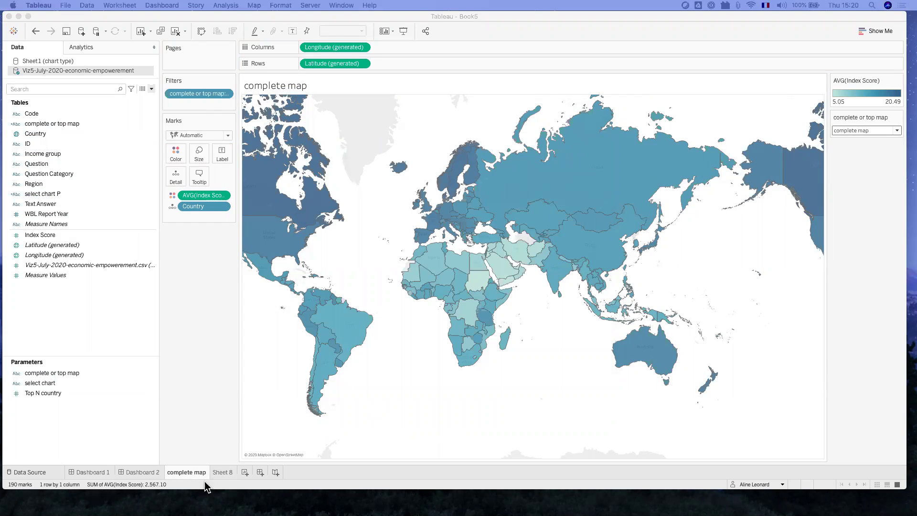
Rename Sheet 8 as "top country map".
right_click(226, 472)
left_click(249, 360)
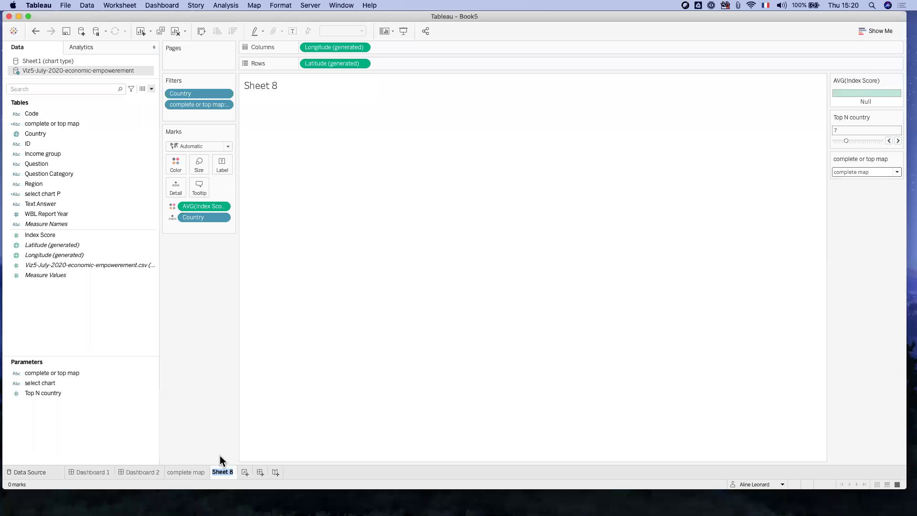
type("top country map")
key("Return")
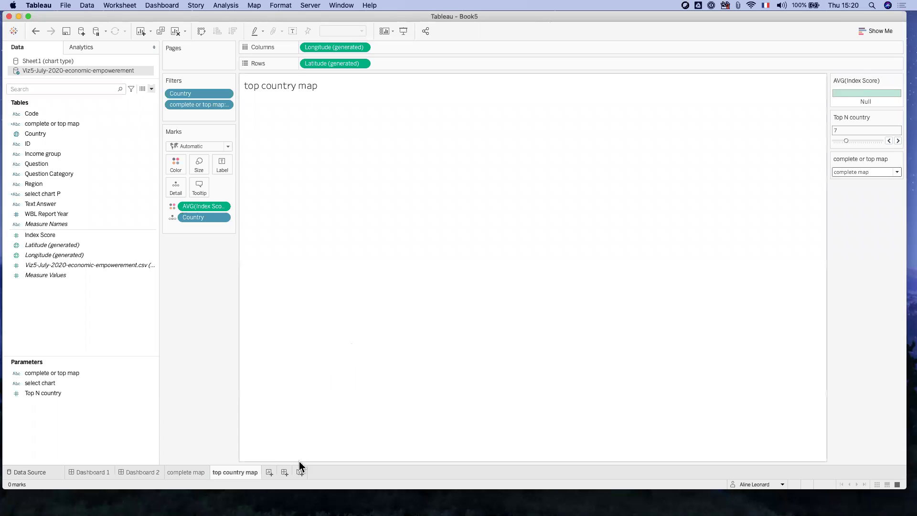
Create a new dashboard with a horizontal container holding the complete map and top country map sheets side by side.
left_click(284, 472)
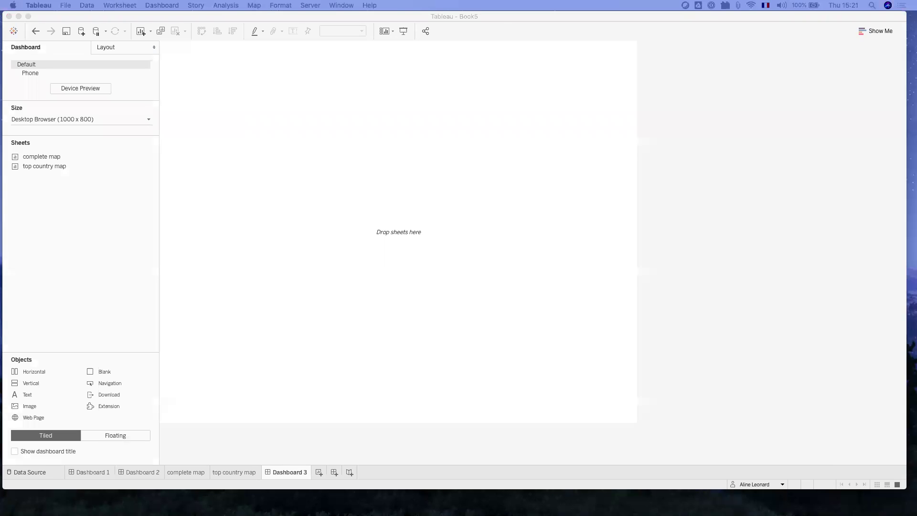
left_click(308, 189)
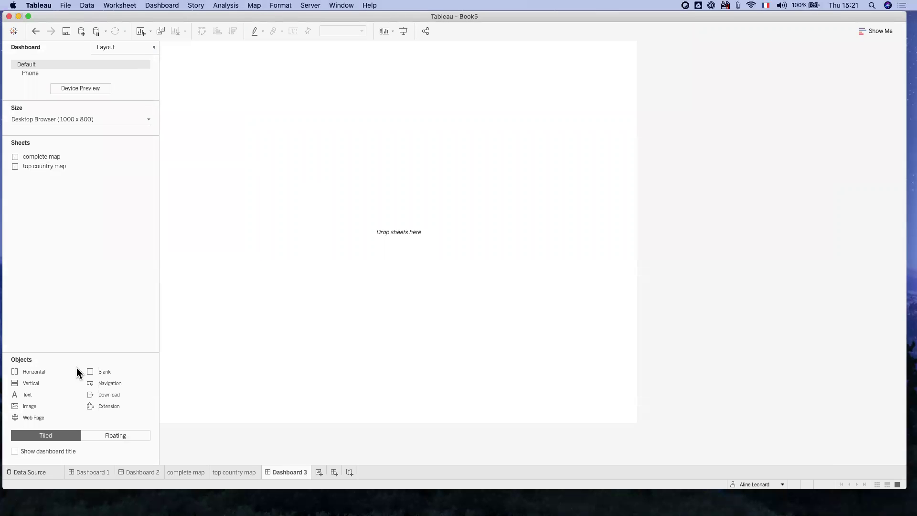
left_click_drag(21, 371, 271, 302)
left_click_drag(35, 156, 238, 182)
left_click_drag(32, 165, 497, 212)
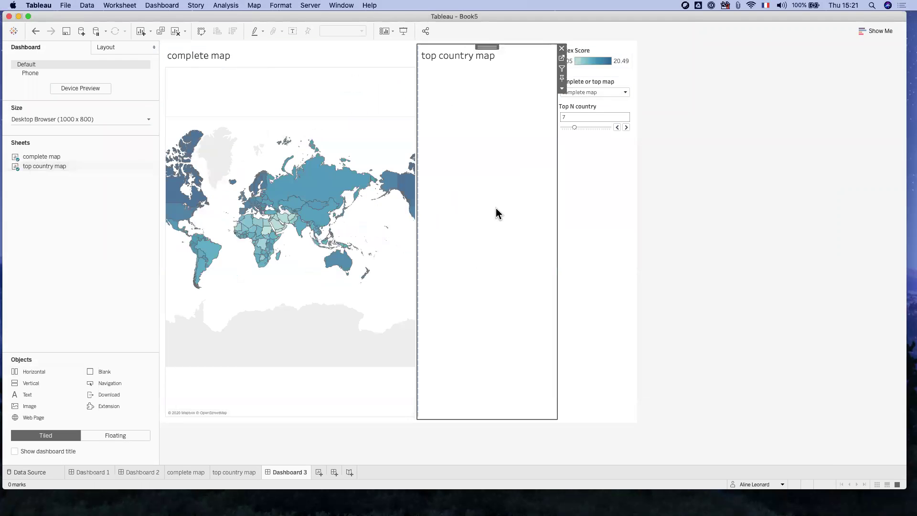
Hide the titles of the complete map and top country map sheets on the dashboard.
right_click(202, 56)
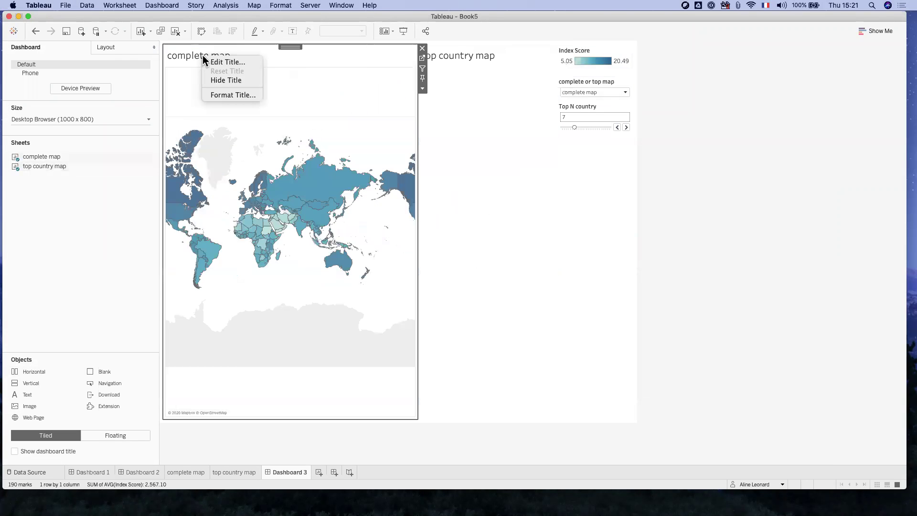
left_click(226, 79)
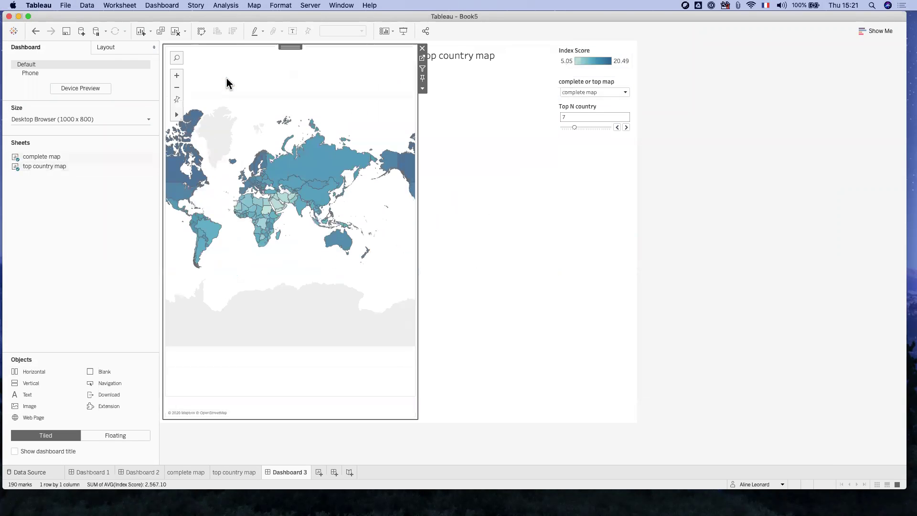
right_click(461, 56)
left_click(486, 78)
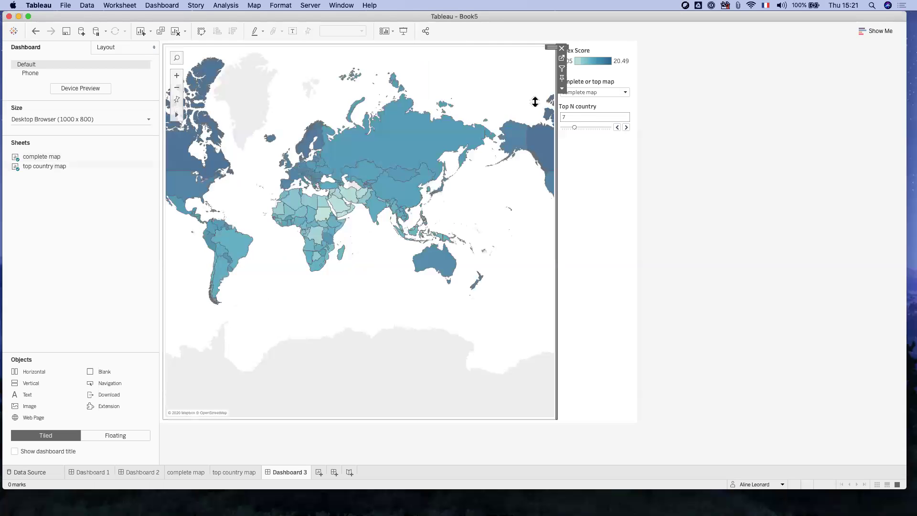
Test the sheet swap by switching the complete or top map parameter to "top country map" and back to "complete map".
left_click(611, 205)
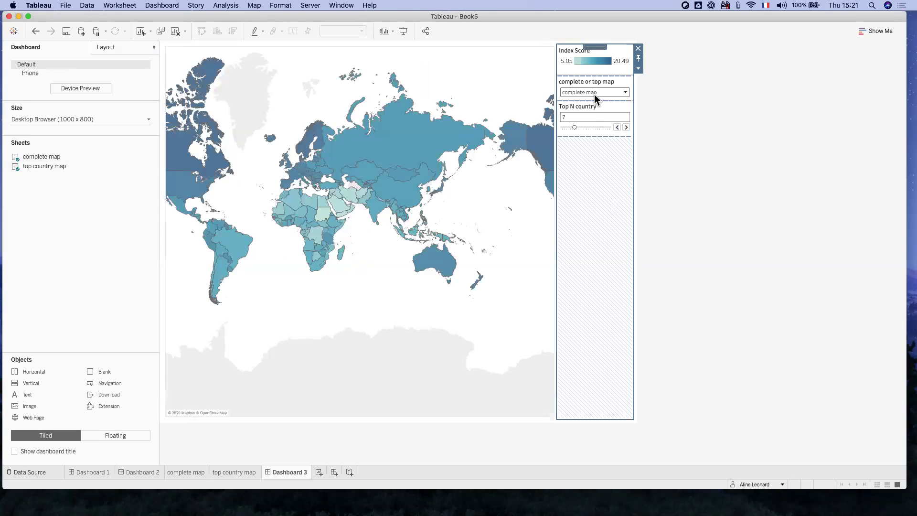
left_click(594, 94)
left_click(594, 107)
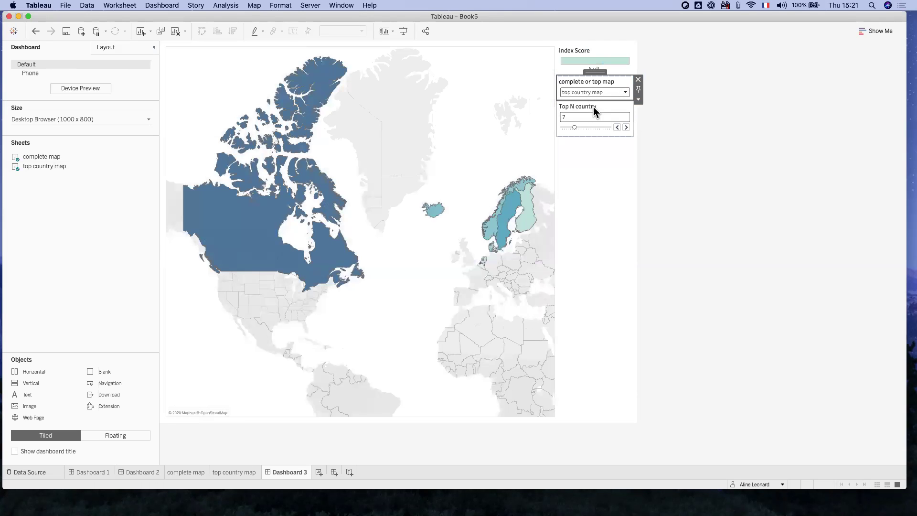
left_click(575, 93)
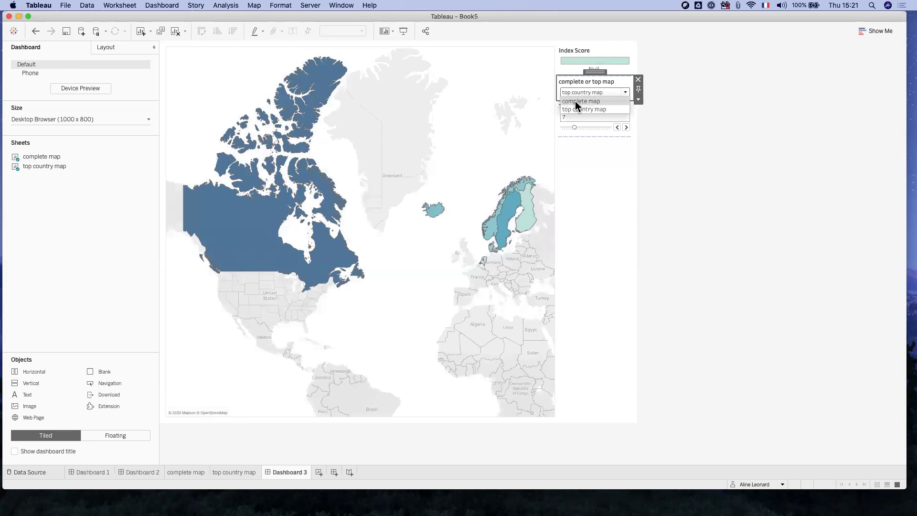
left_click(580, 101)
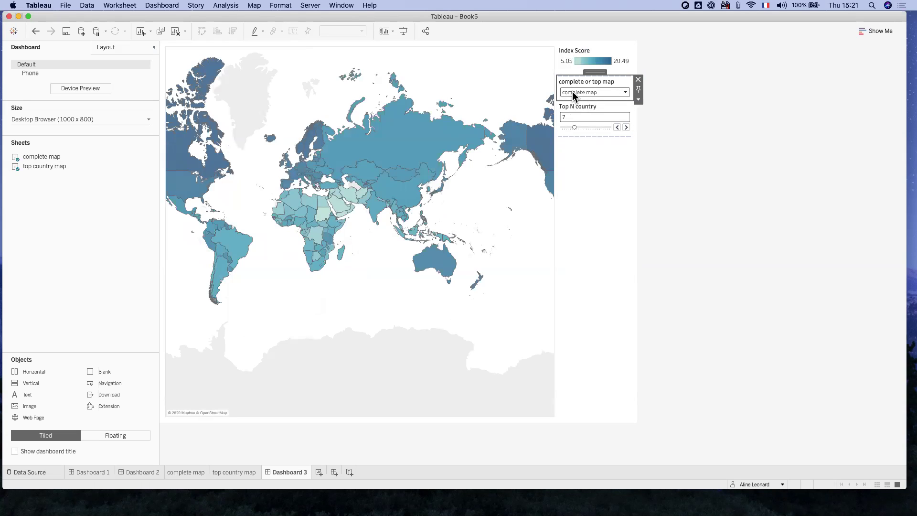
Set the complete or top map parameter to "top country map" and adjust Top N country first to 5, finally to 10.
left_click(576, 126)
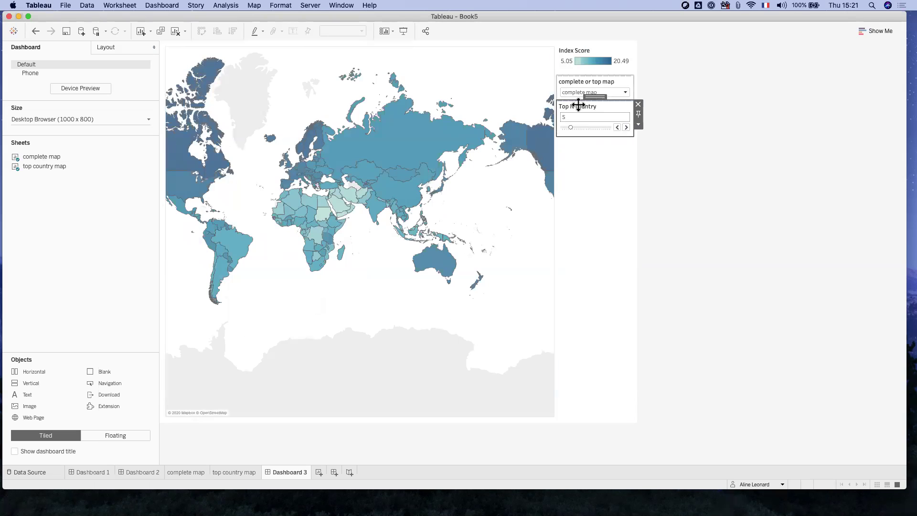
left_click(576, 90)
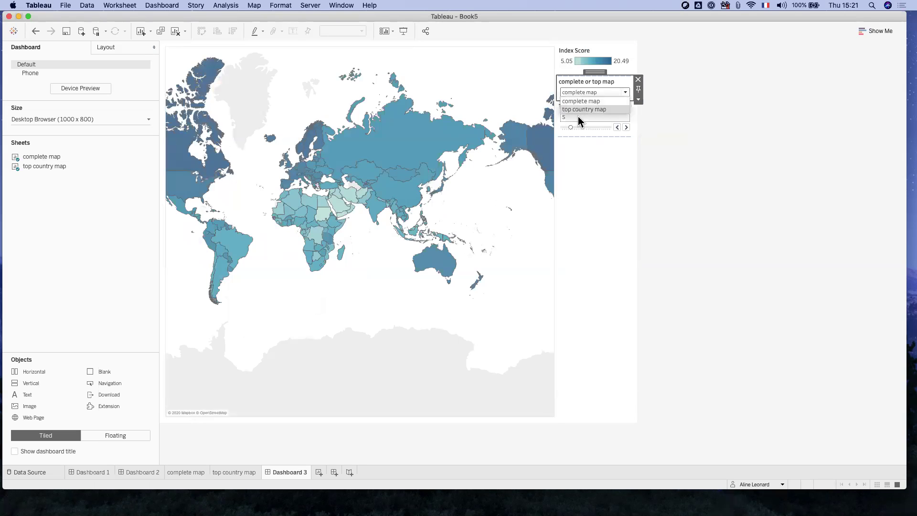
left_click(579, 109)
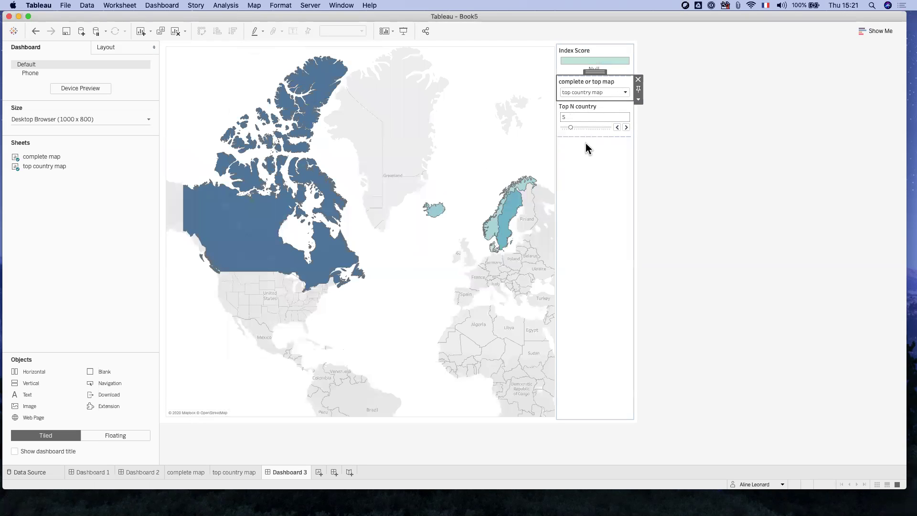
left_click_drag(570, 128, 580, 127)
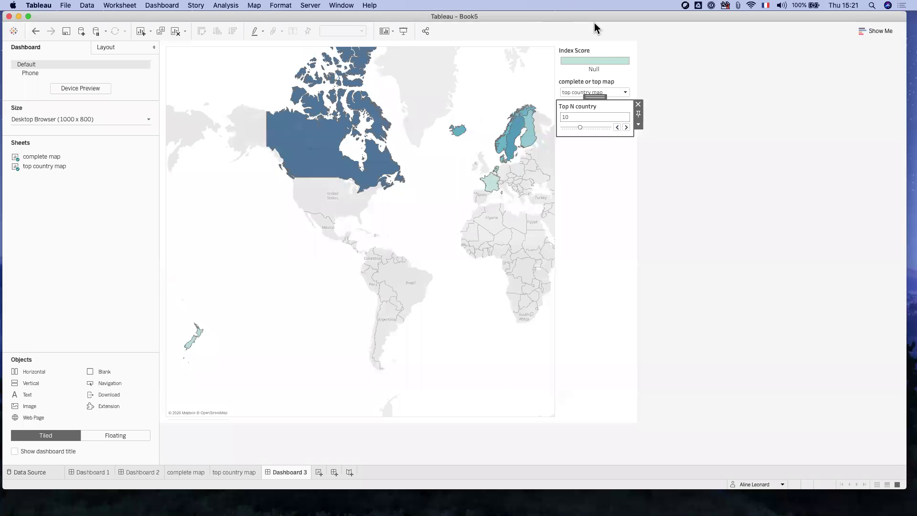
Remove the Index Score legend from the dashboard and add a short blank object as a strip above the map.
left_click(609, 46)
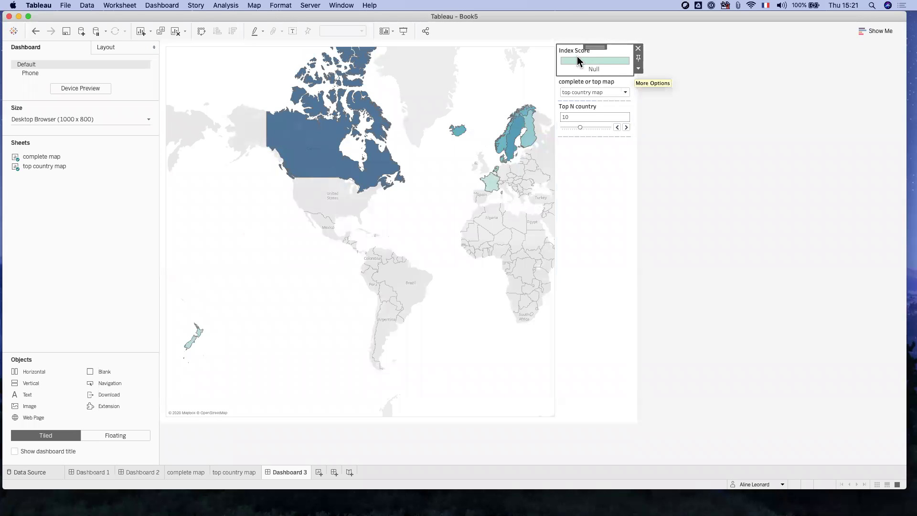
left_click(637, 49)
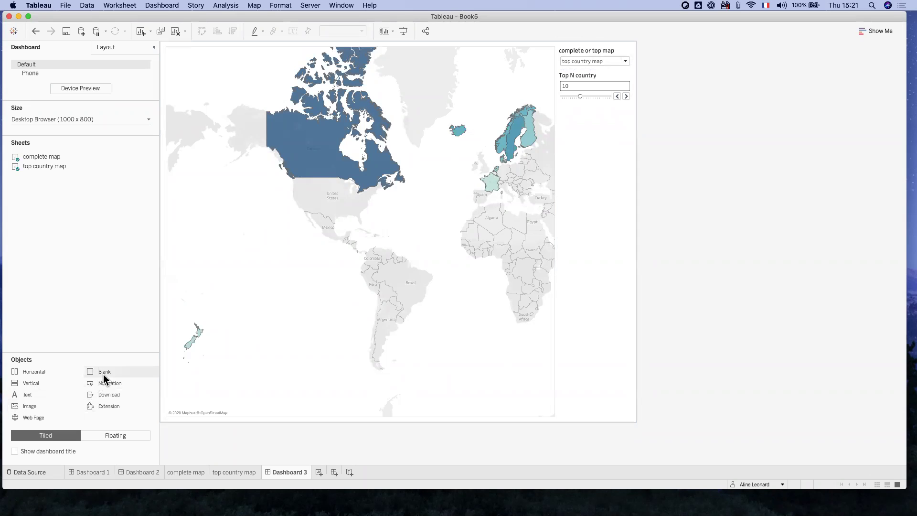
mouse_move(104, 371)
left_mouse_down()
mouse_move(117, 371)
mouse_move(325, 115)
mouse_move(401, 38)
mouse_move(400, 49)
left_mouse_up()
left_click_drag(405, 232, 413, 103)
Make the complete or top map parameter control floating and place it in the blank strip above the map.
left_click(599, 110)
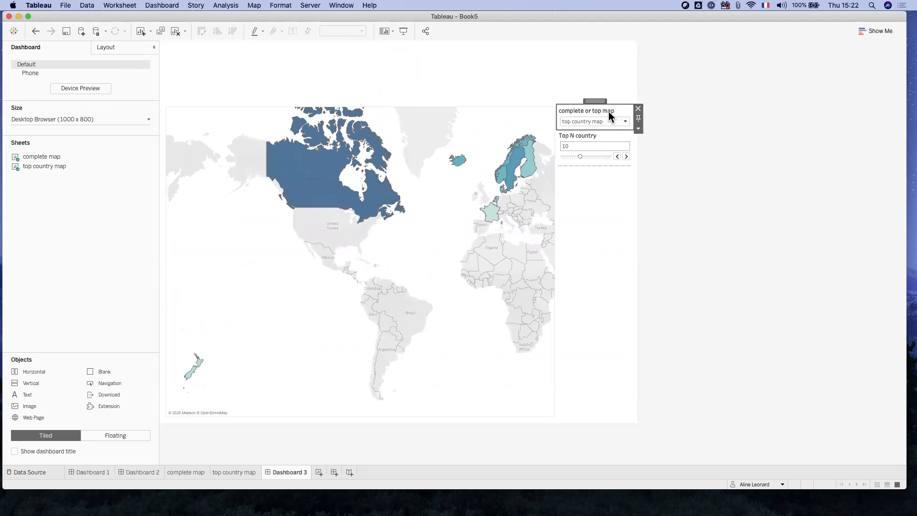
left_click(638, 128)
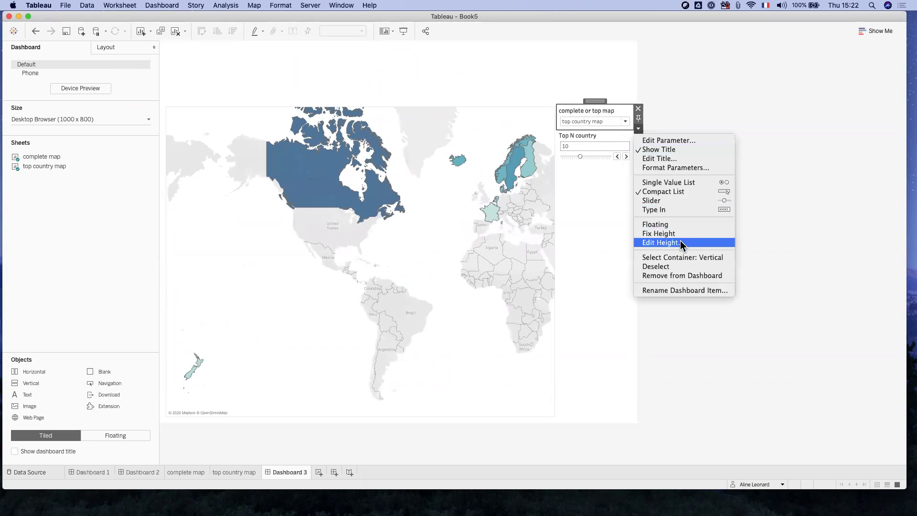
left_click(654, 225)
left_click_drag(586, 111, 262, 65)
left_click(697, 177)
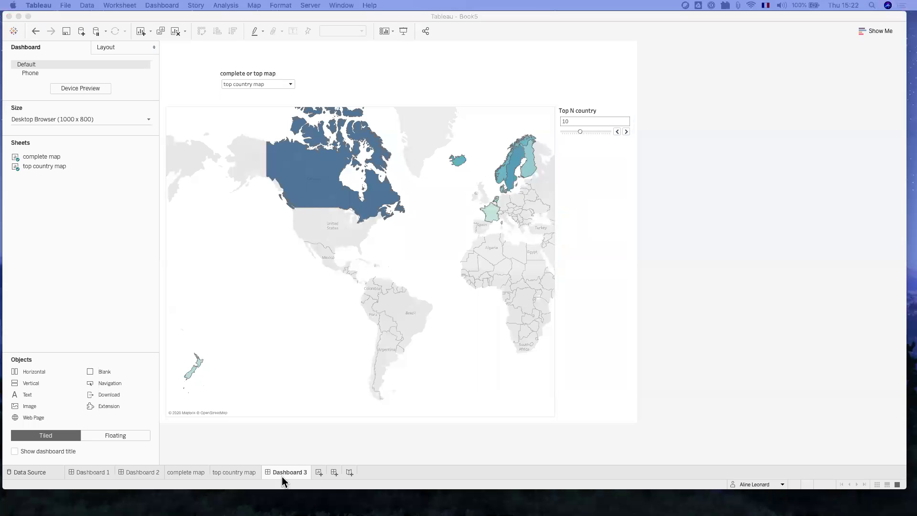
Create a new worksheet and name it "blank top".
left_click(318, 472)
right_click(323, 472)
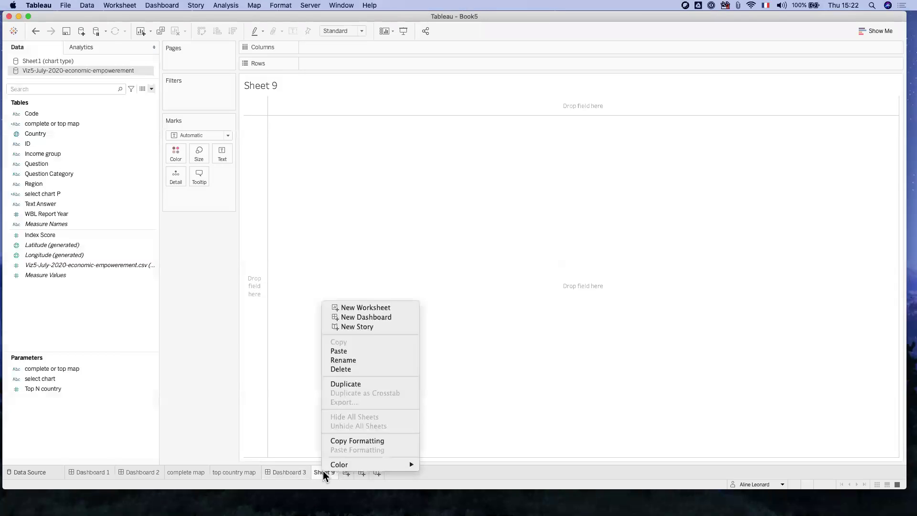
left_click(343, 360)
type("b")
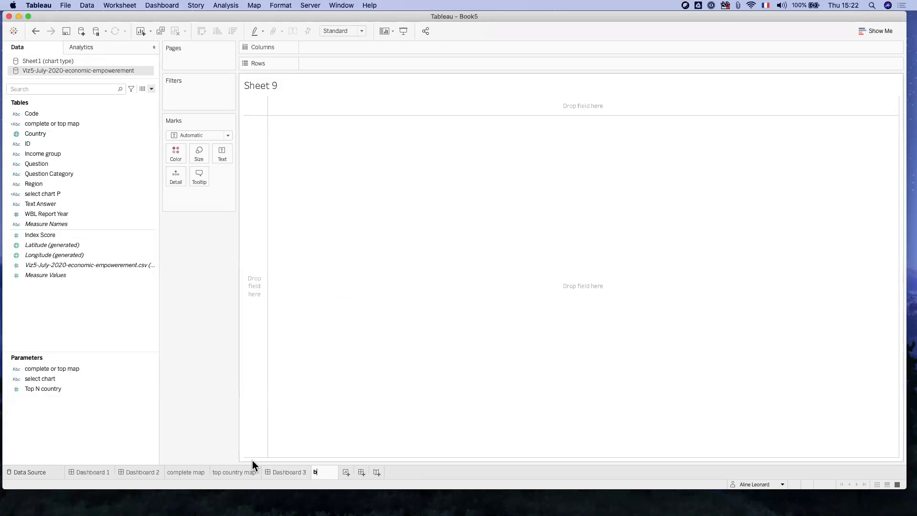
type("lank top")
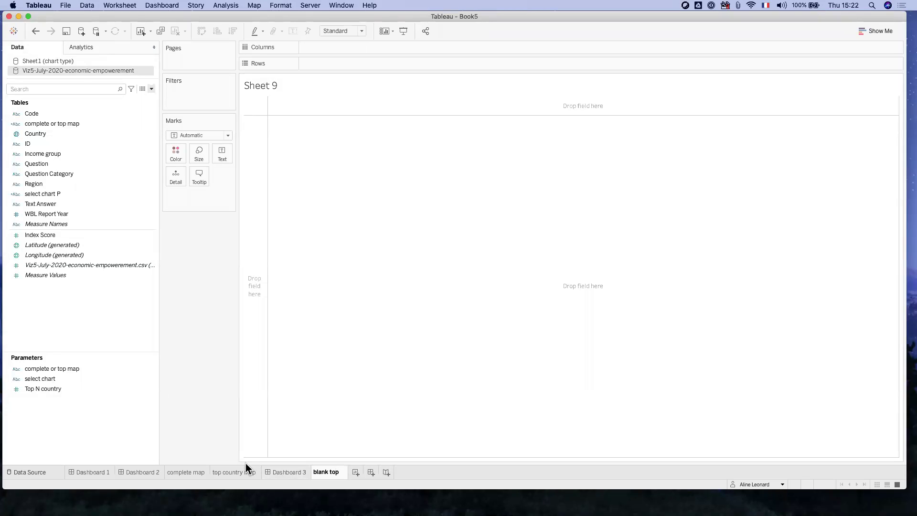
key("Return")
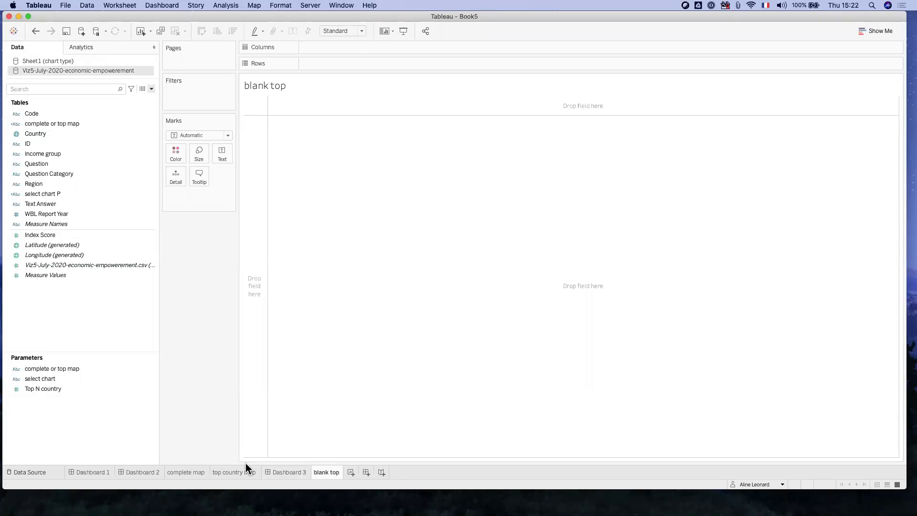
Create a calculated field named "blank" with the empty string '' as its formula and place it on Rows.
left_click(151, 87)
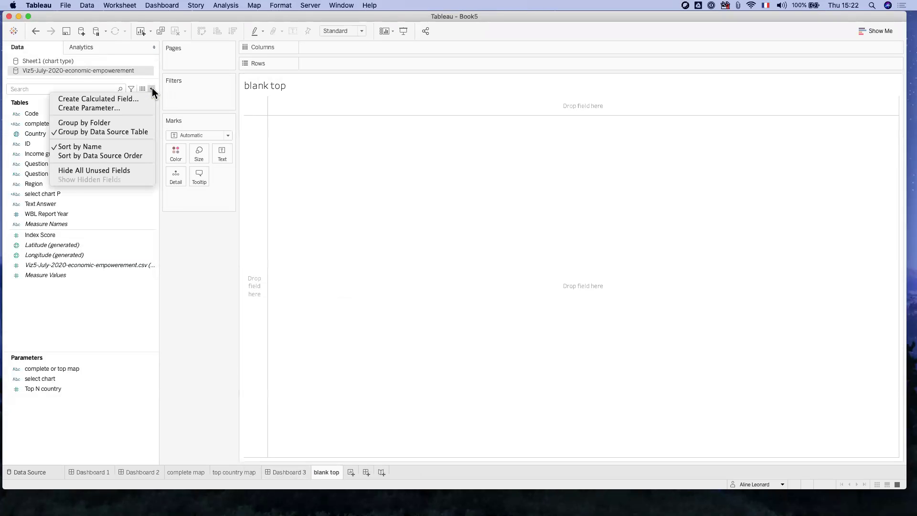
left_click(120, 97)
type("blank")
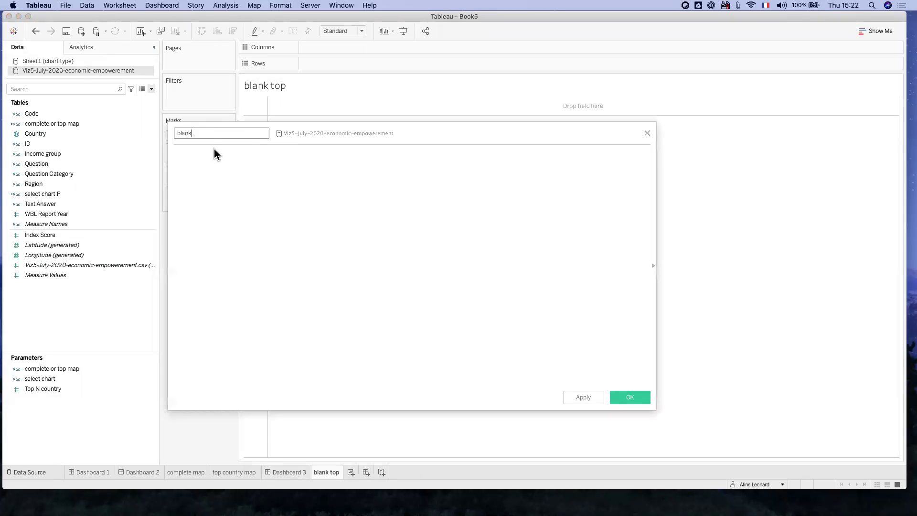
left_click(216, 158)
type("''")
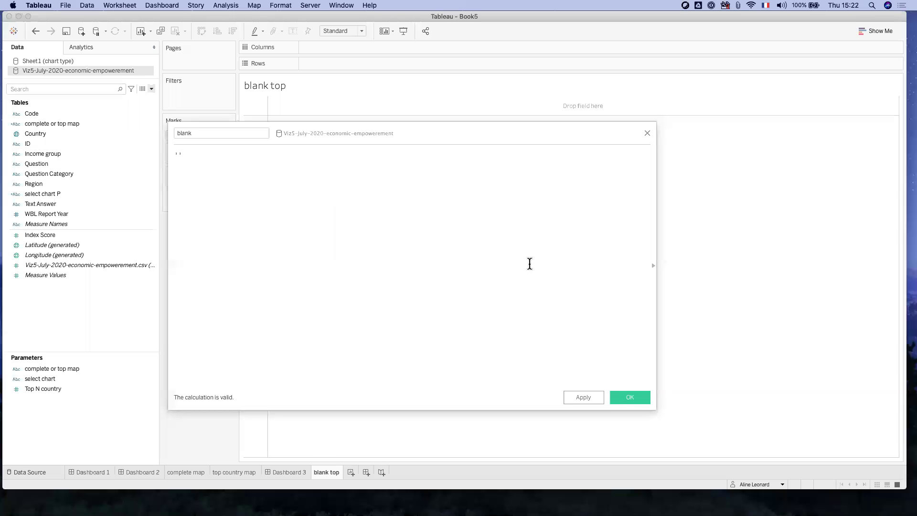
left_click(637, 397)
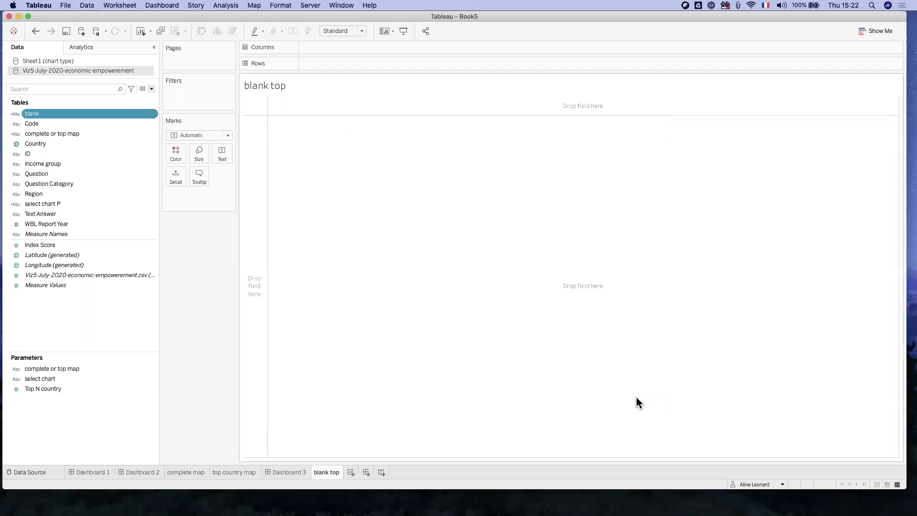
left_click_drag(33, 112, 321, 61)
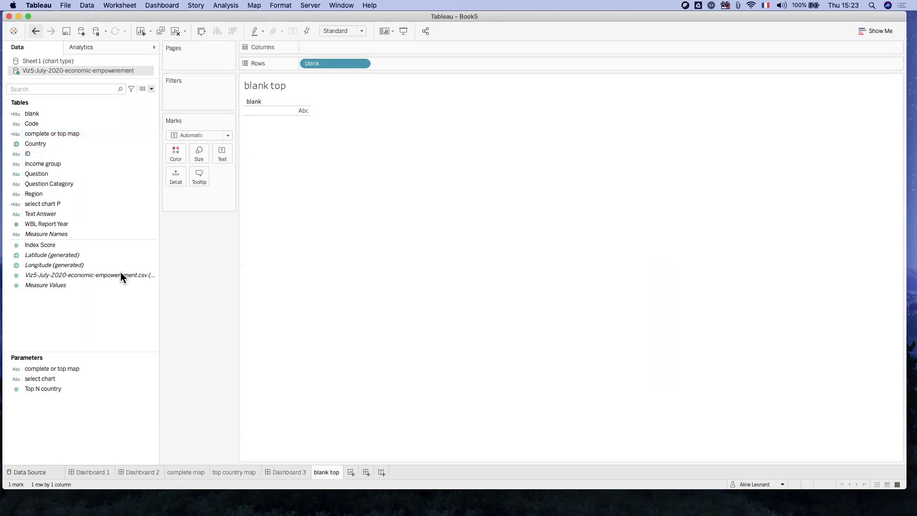
Start a new calculated field and name it "filter complete map".
left_click(151, 89)
left_click(139, 98)
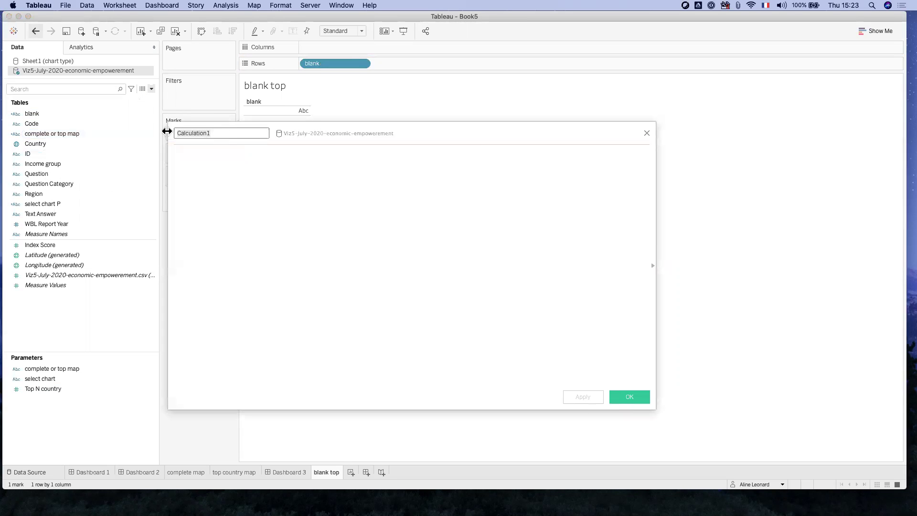
left_click(104, 266)
type("filter")
left_click_drag(237, 133, 199, 133)
left_click(135, 212)
key("BackSpace")
key("BackSpace")
type("r complete map")
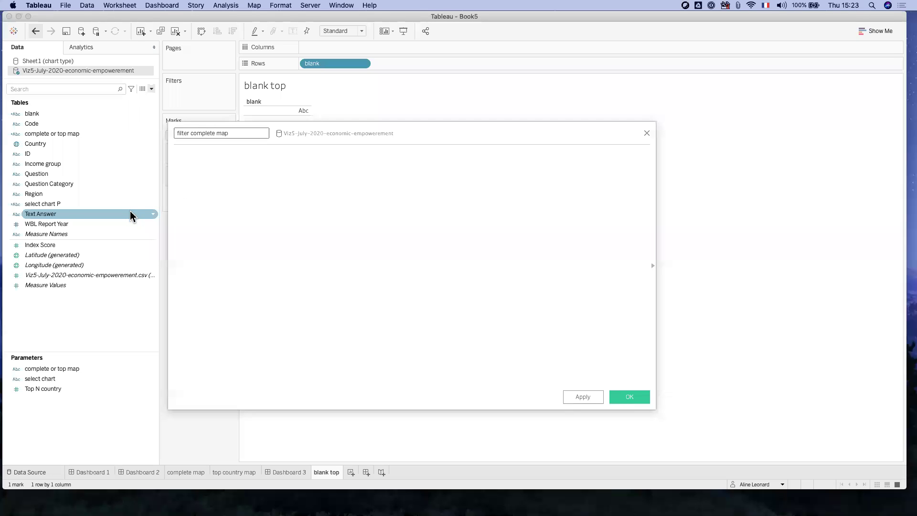
Enter the formula [Parameters].[complete or top map]='complete map' for the filter complete map field and save it.
left_click(232, 179)
left_click(154, 205)
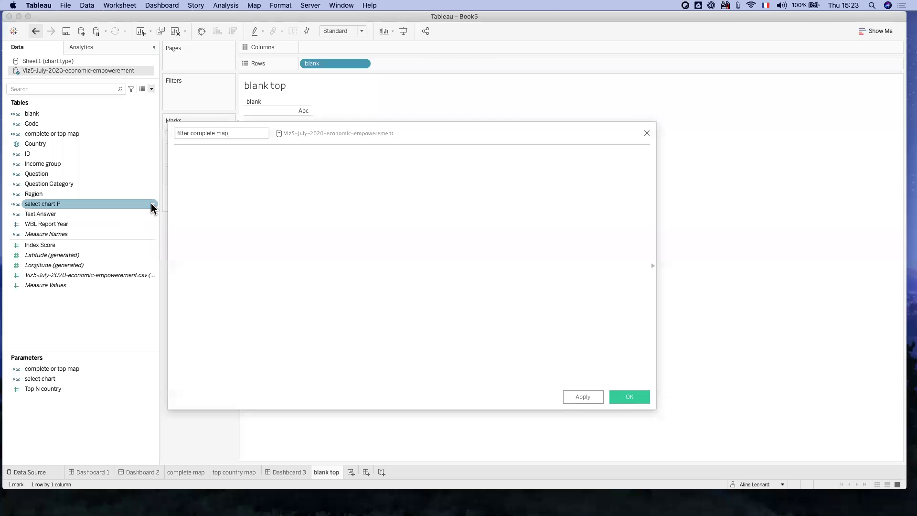
type("com")
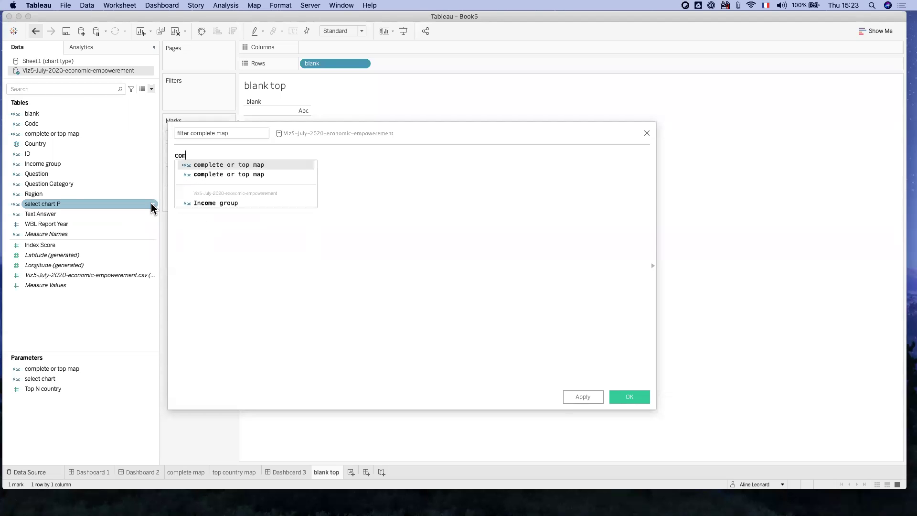
left_click(219, 173)
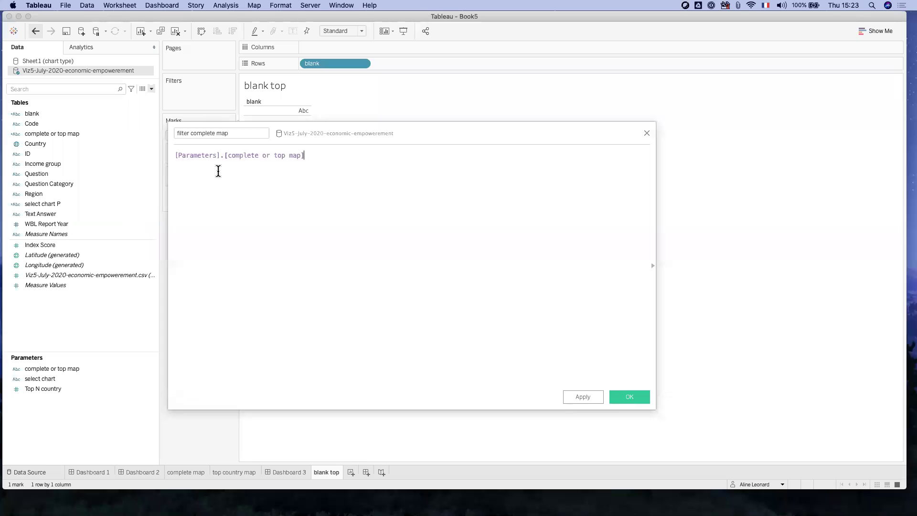
type("=")
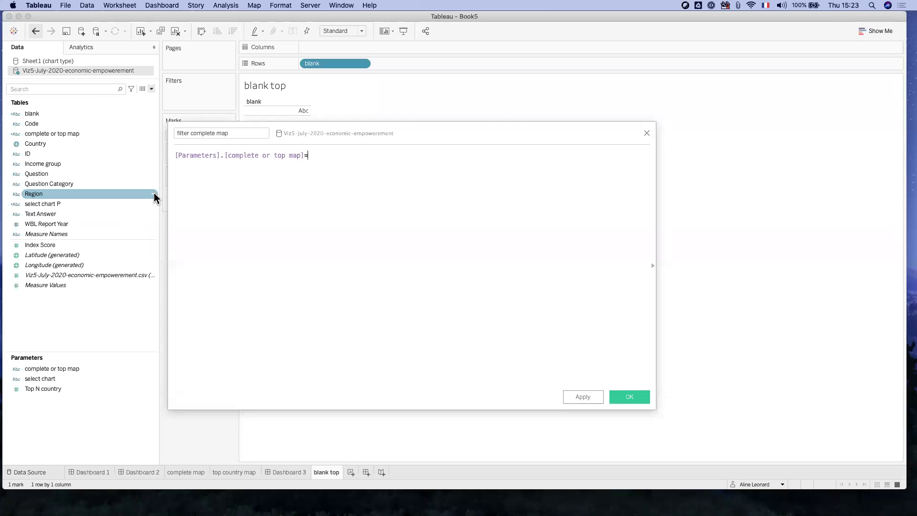
type("'complete map")
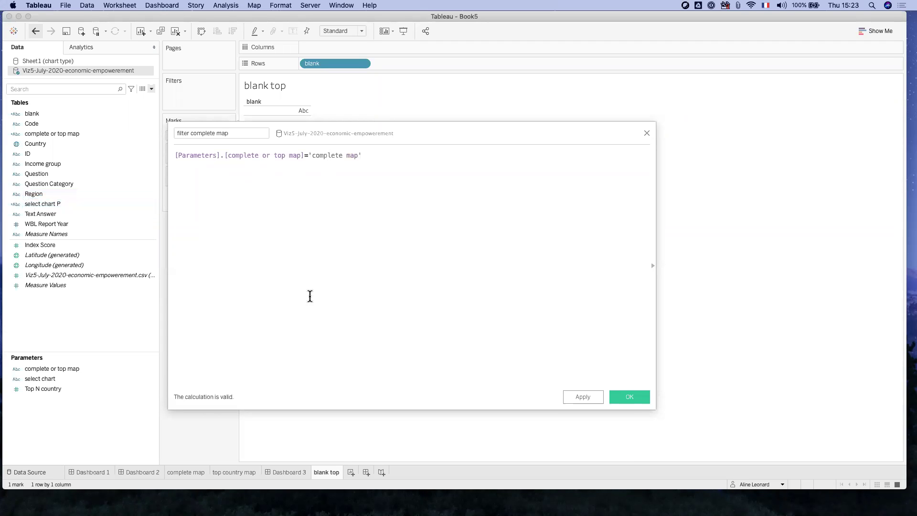
left_click(621, 397)
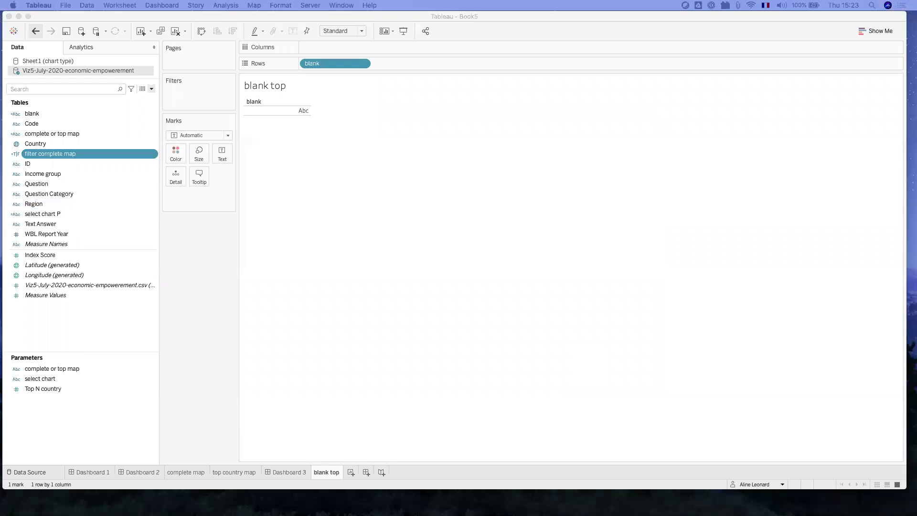
Display the complete or top map parameter control on the blank top sheet and set it to complete map.
left_click(75, 366)
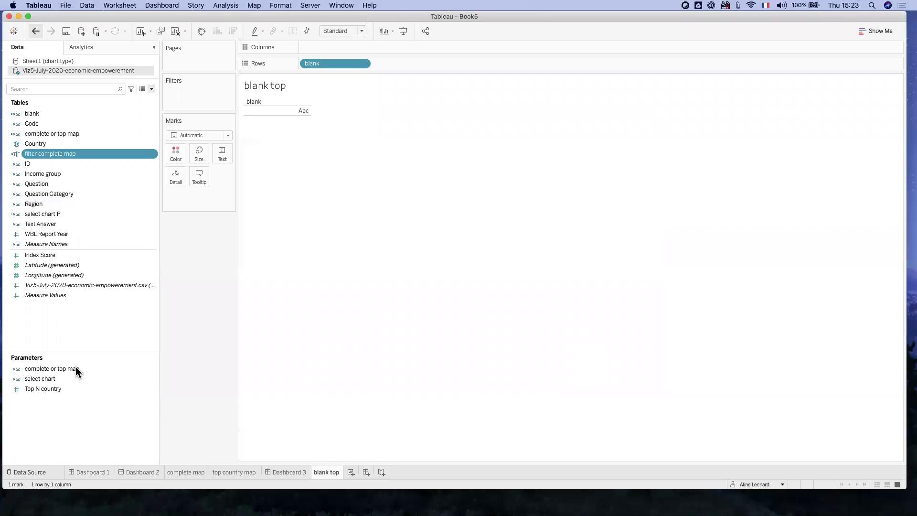
right_click(75, 365)
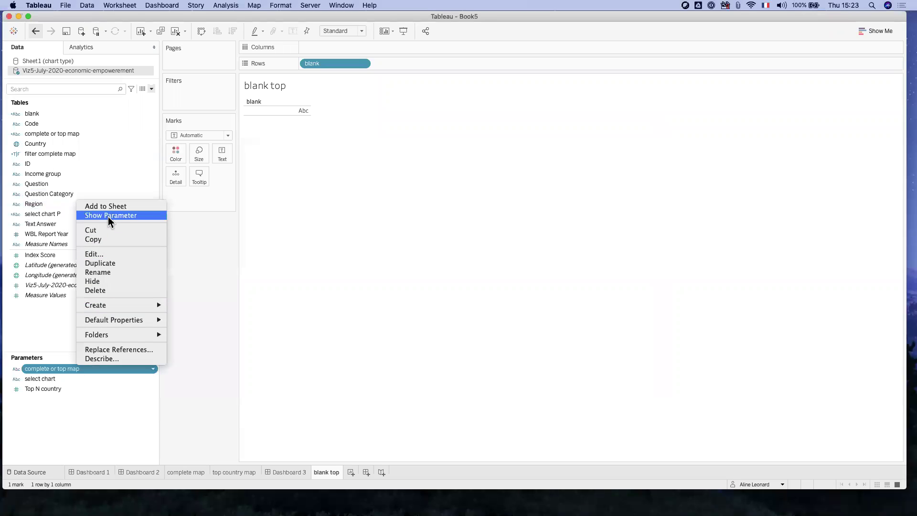
left_click(108, 216)
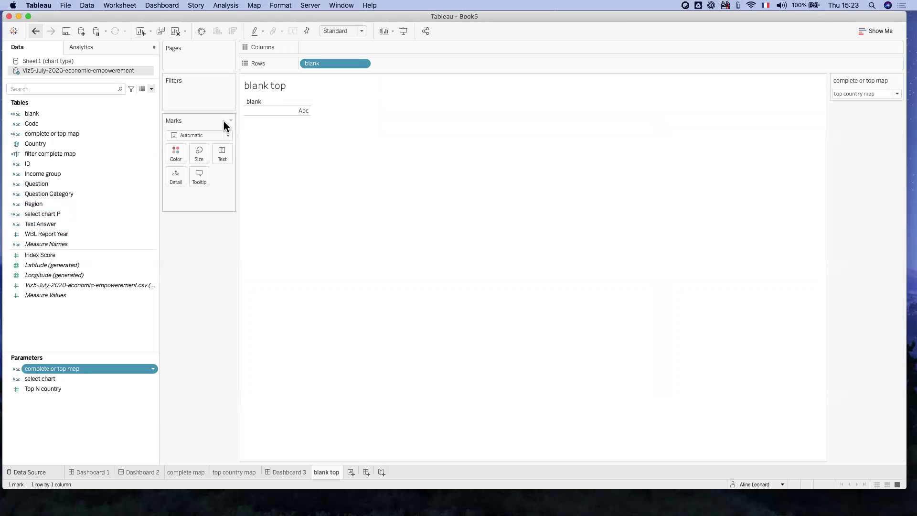
left_click(862, 93)
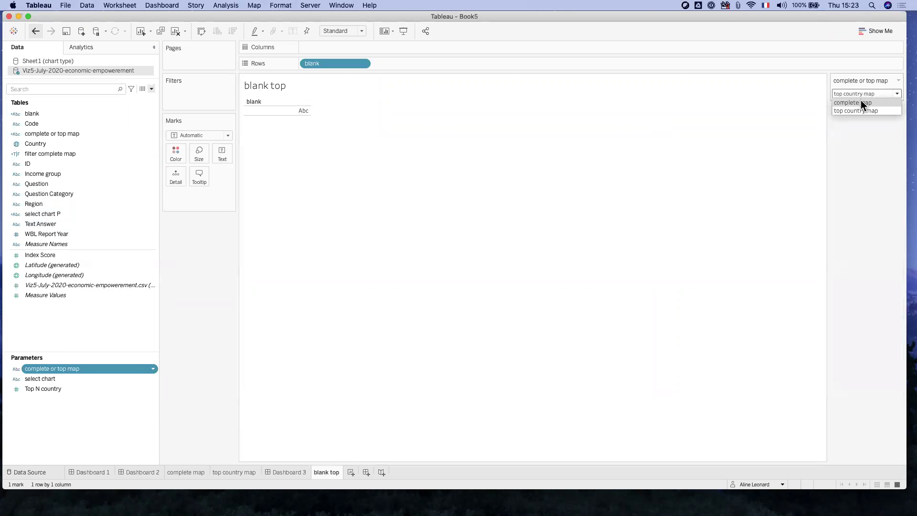
left_click(861, 102)
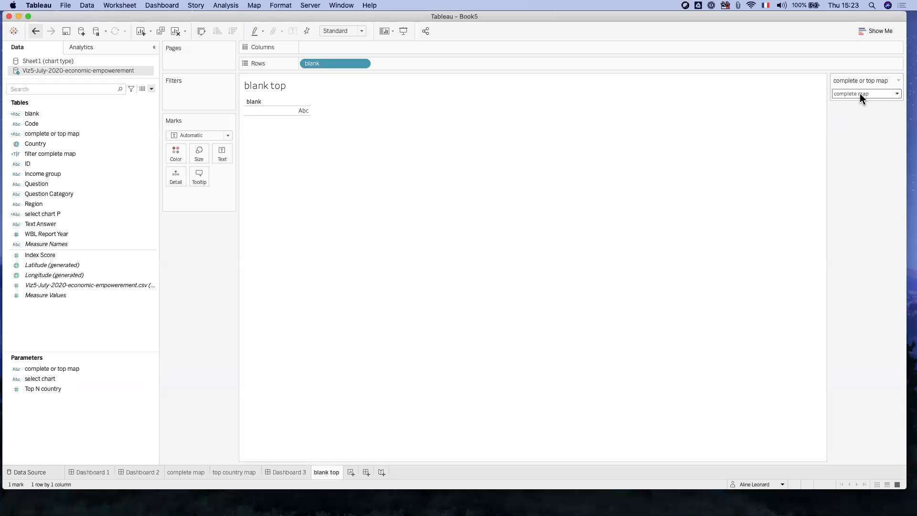
Add the filter complete map field to the blank top sheet's filters without selecting any value.
left_click(27, 143)
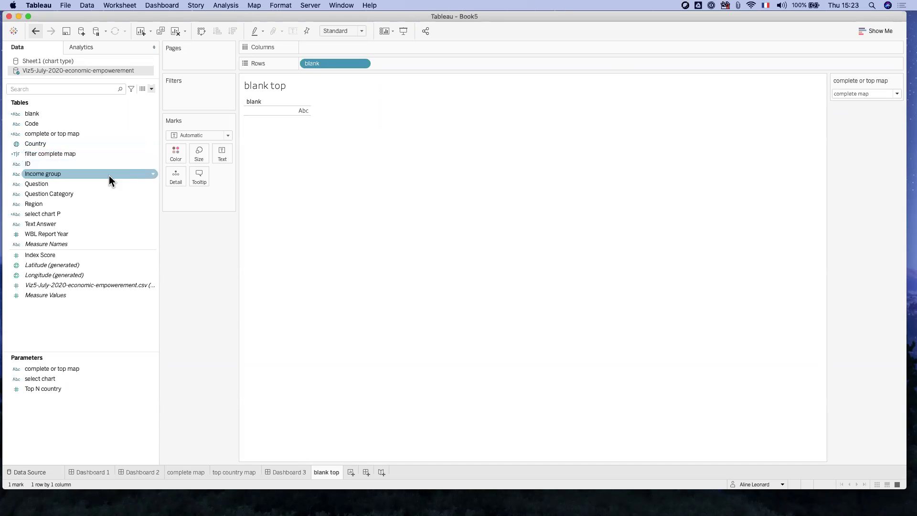
left_click(54, 184)
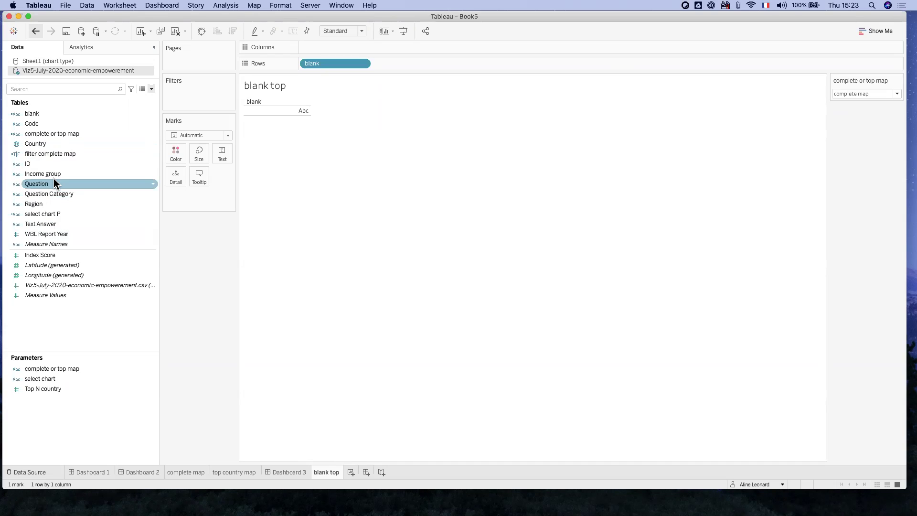
left_click(26, 155)
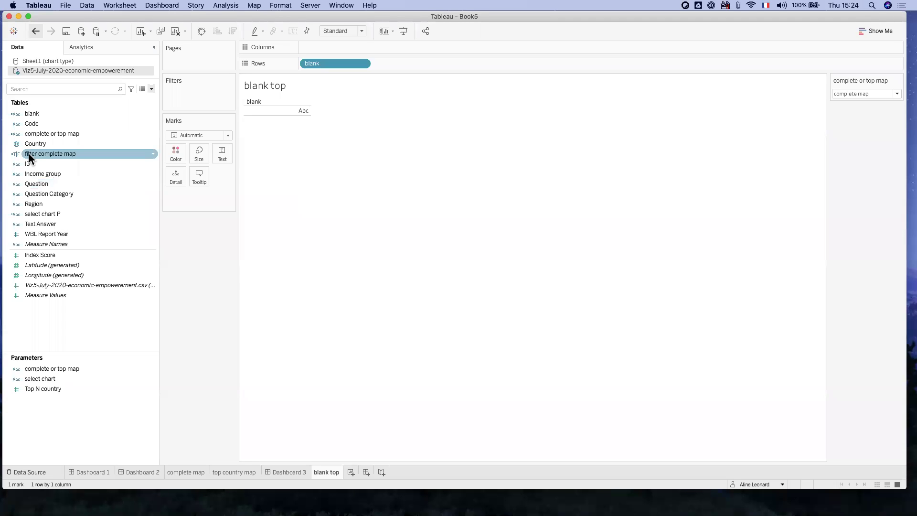
left_click_drag(38, 153, 190, 95)
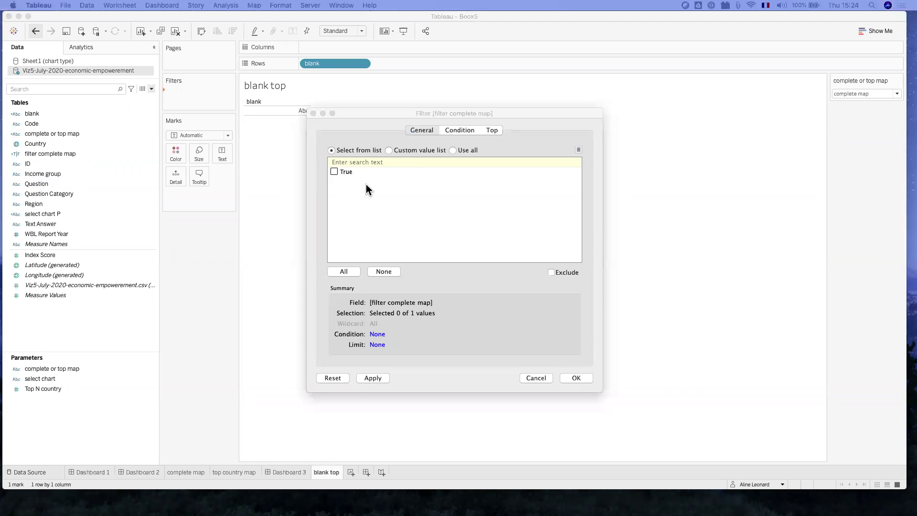
left_click(575, 377)
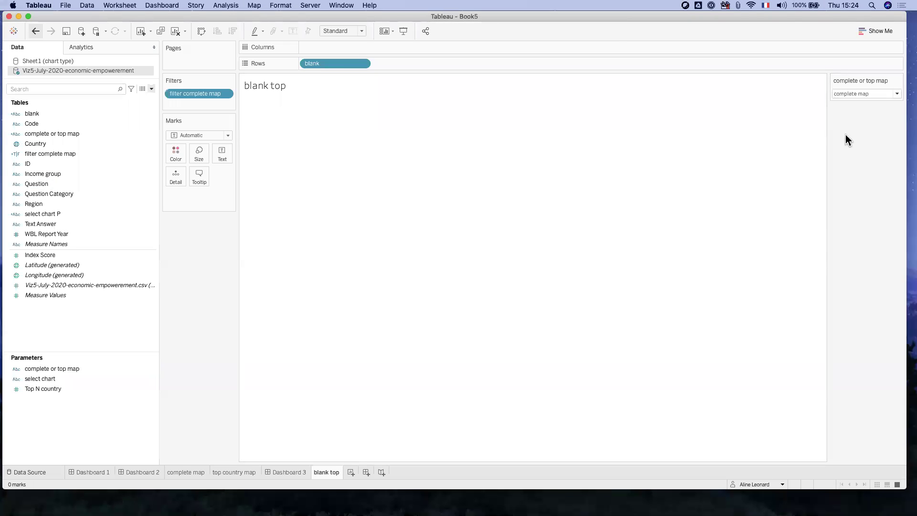
Set the complete or top map parameter to top country map and make blank top's filter keep False.
left_click(848, 94)
left_click(847, 109)
left_click(226, 95)
left_click(221, 105)
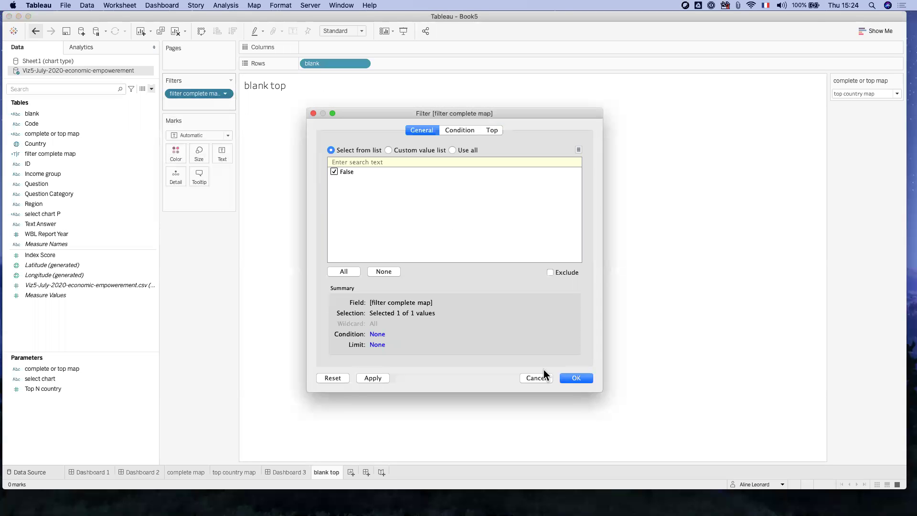
left_click(575, 377)
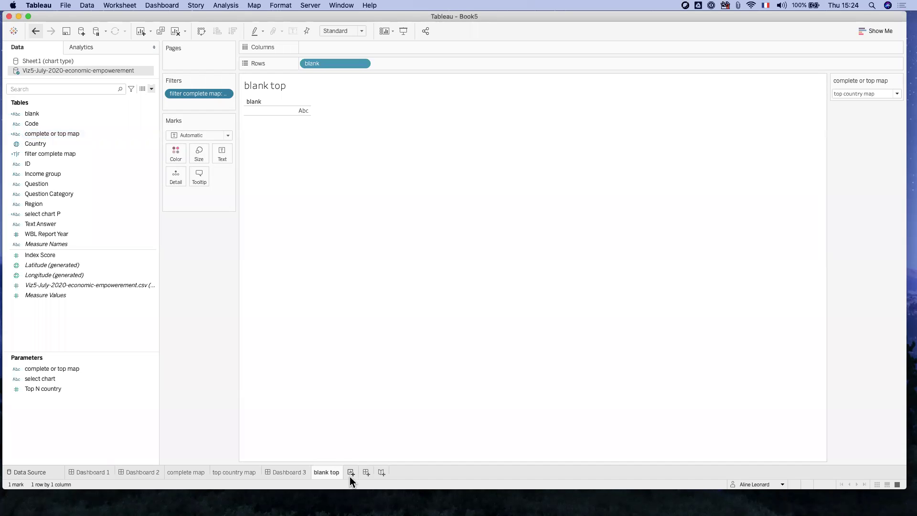
Duplicate the blank top worksheet and rename the copy "blank bottom".
right_click(328, 474)
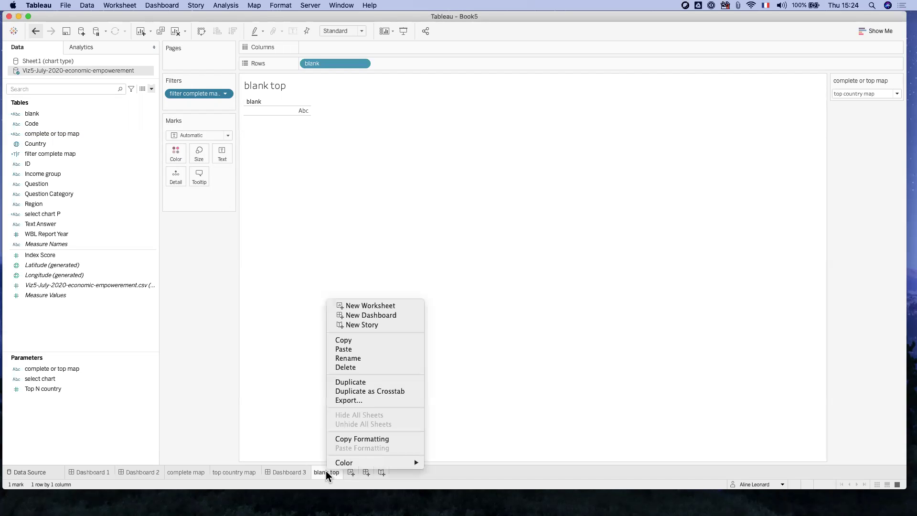
left_click(351, 382)
right_click(370, 471)
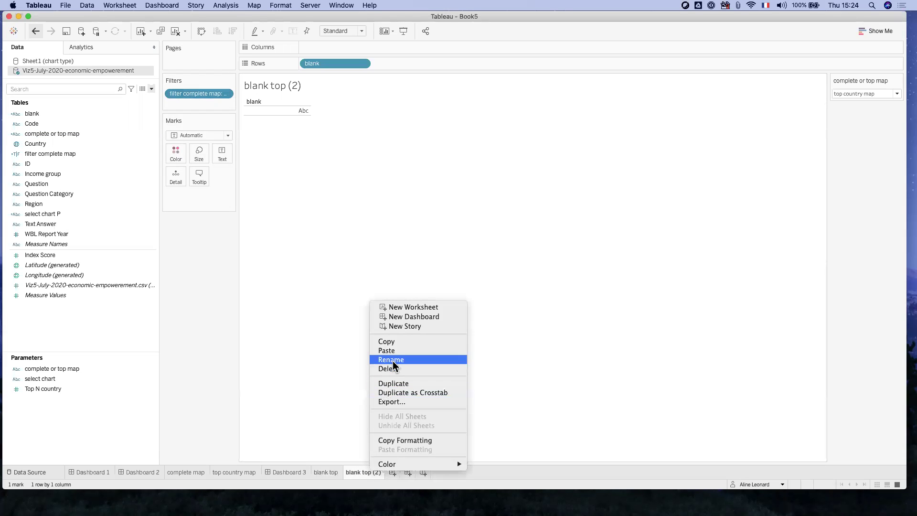
left_click(384, 364)
left_click_drag(380, 472, 365, 470)
key("BackSpace")
key("BackSpace")
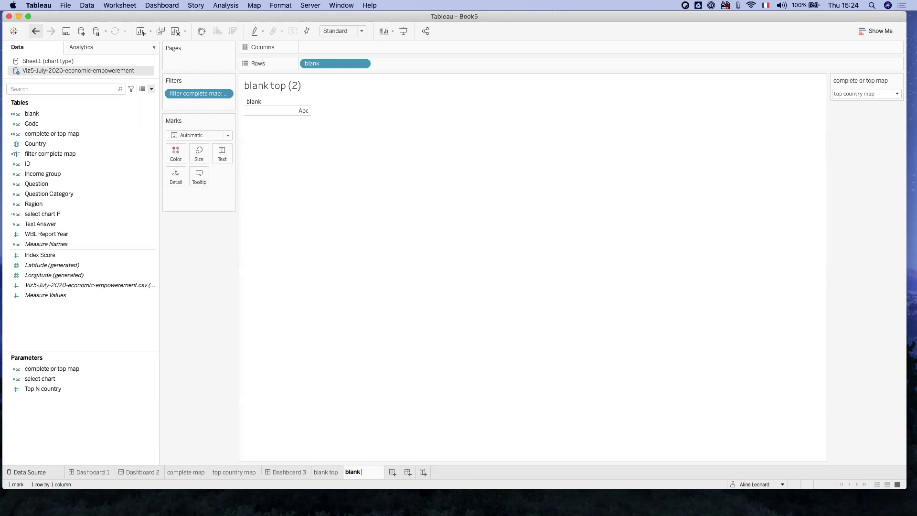
type("bottom")
key("Return")
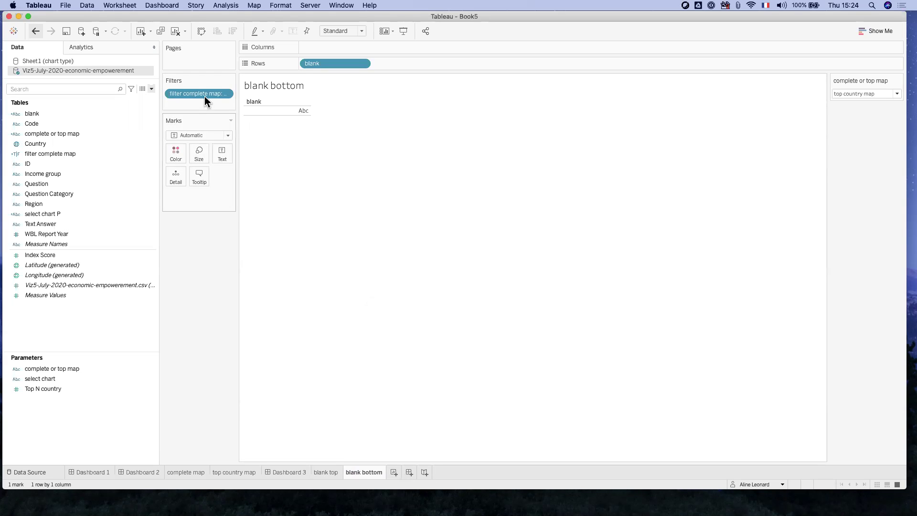
Set the complete or top map parameter to complete map and make blank bottom's filter complete map filter keep True.
left_click(225, 93)
left_click(624, 206)
left_click(841, 94)
left_click(845, 103)
left_click(225, 93)
left_click(221, 105)
left_click(334, 172)
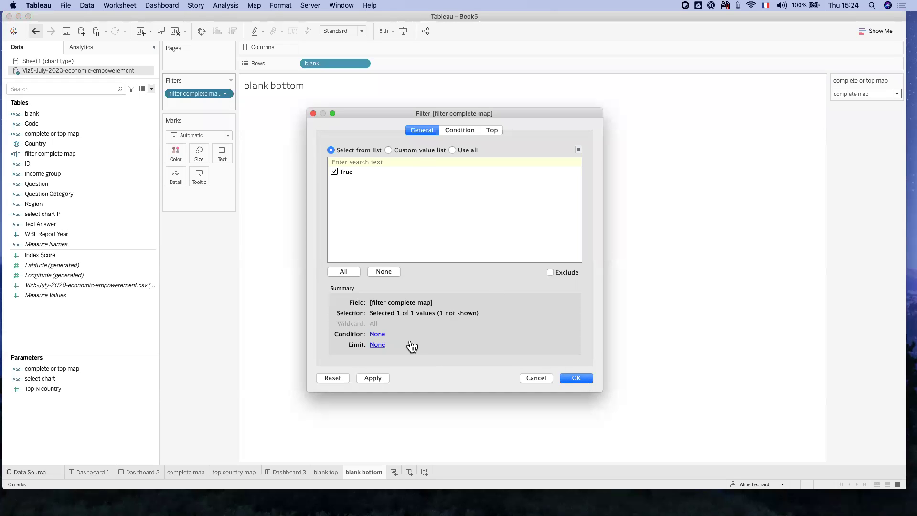
left_click(575, 377)
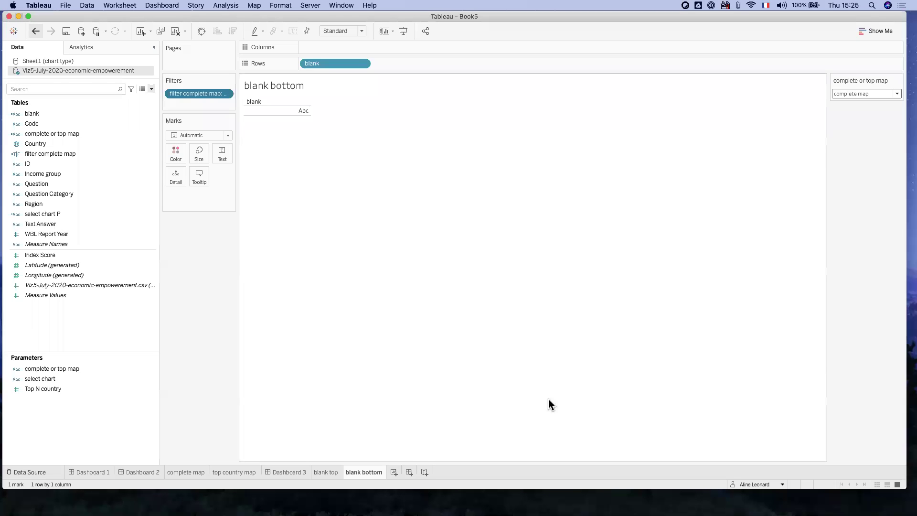
Fit the blank bottom sheet to Entire View and shade its worksheet background blue.
left_click(361, 31)
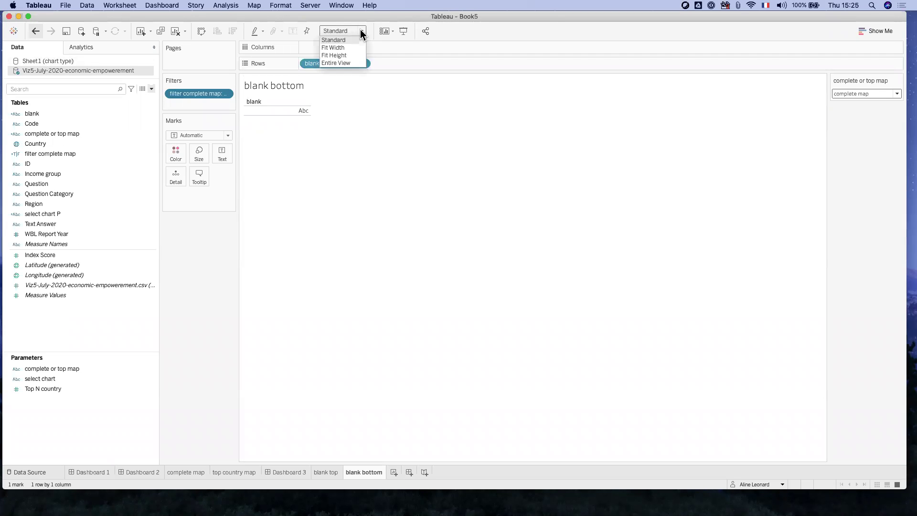
left_click(350, 61)
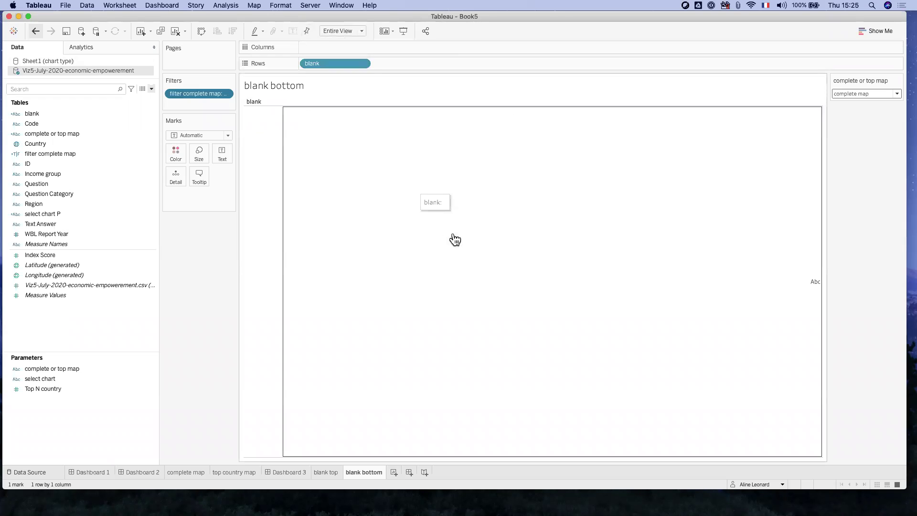
right_click(364, 153)
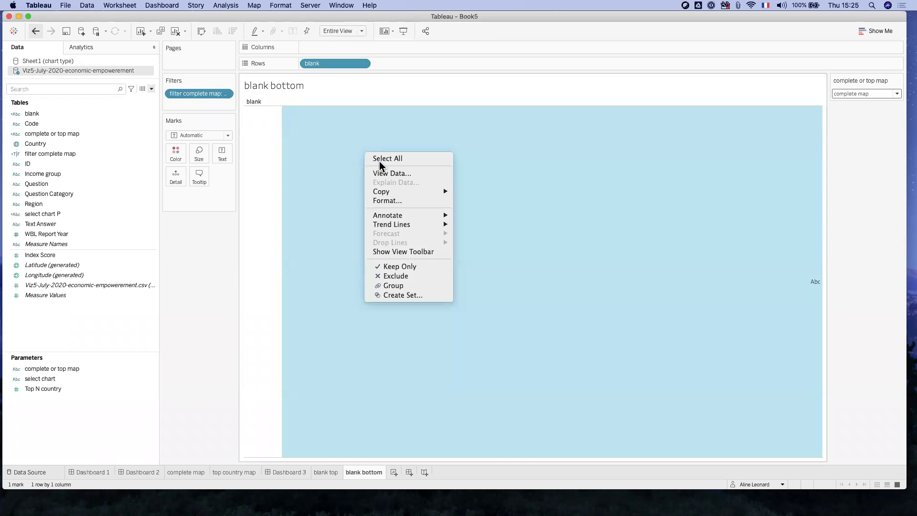
left_click(391, 201)
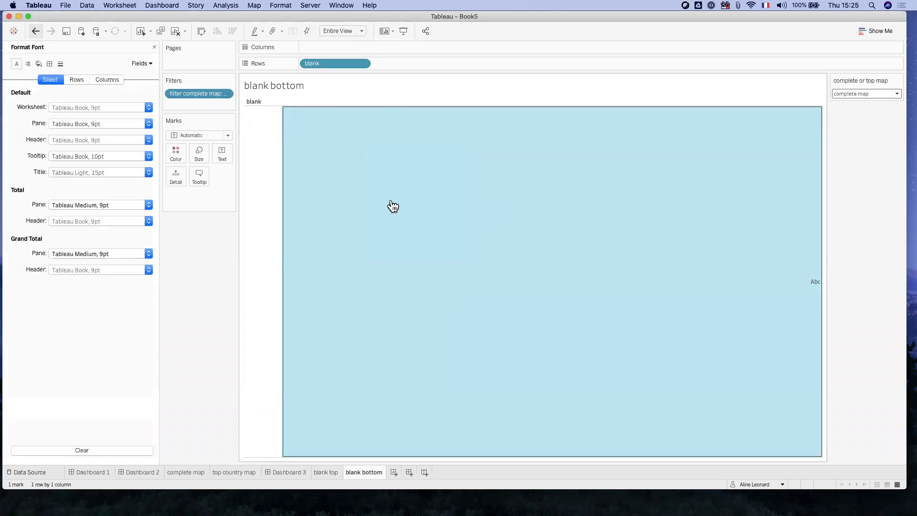
left_click(38, 64)
left_click(70, 107)
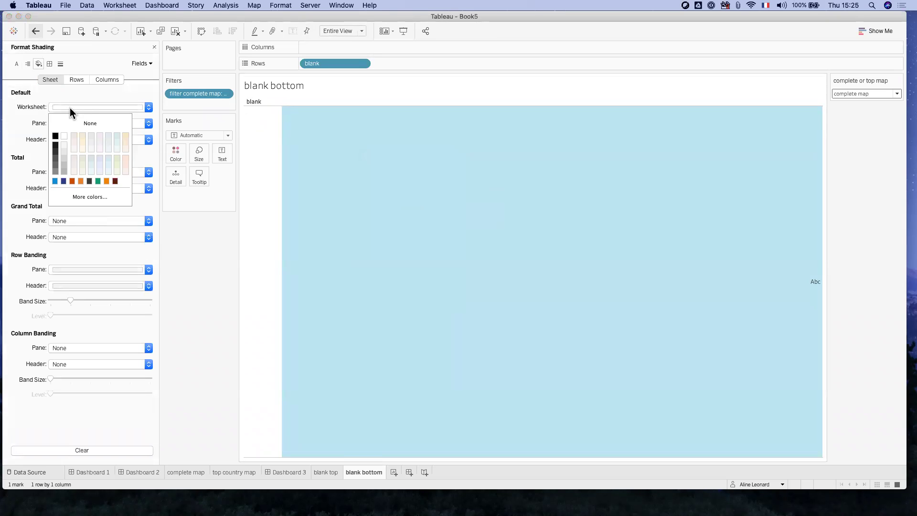
left_click(55, 182)
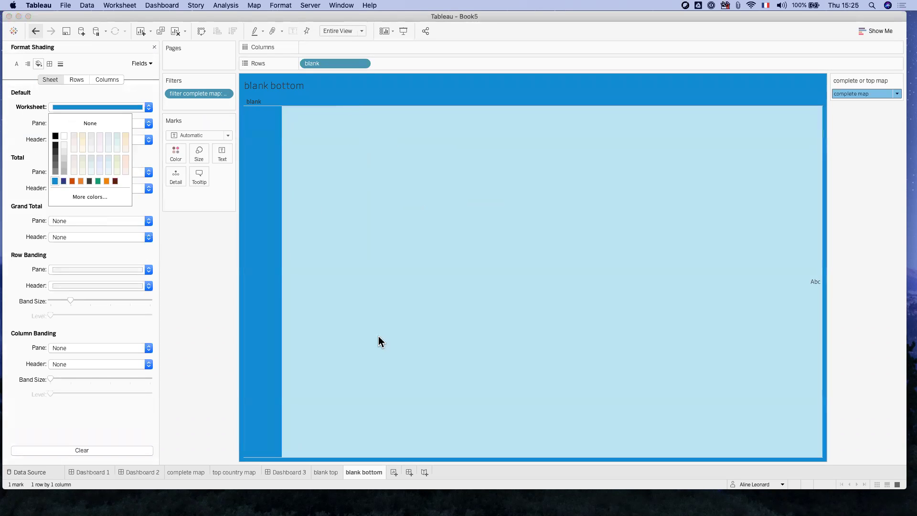
Fit the blank top sheet to Entire View and shade its worksheet background light beige.
left_click(336, 474)
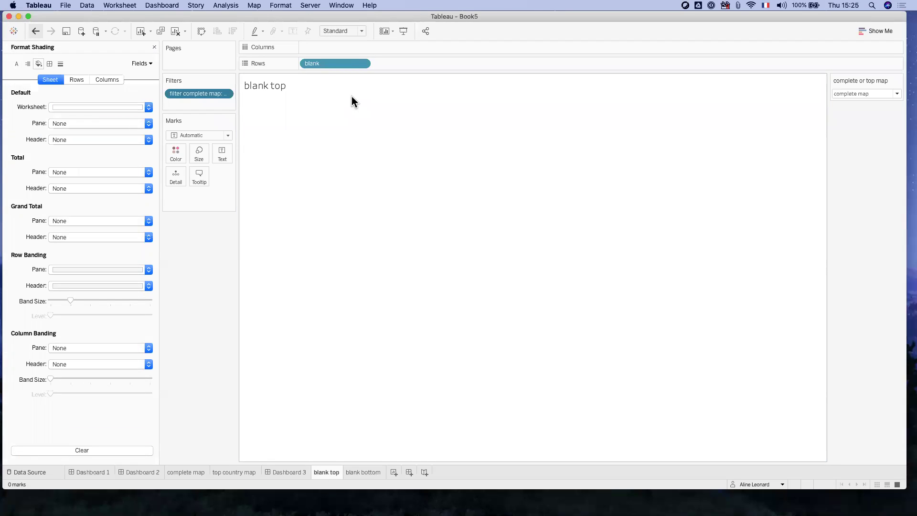
left_click(359, 30)
left_click(348, 62)
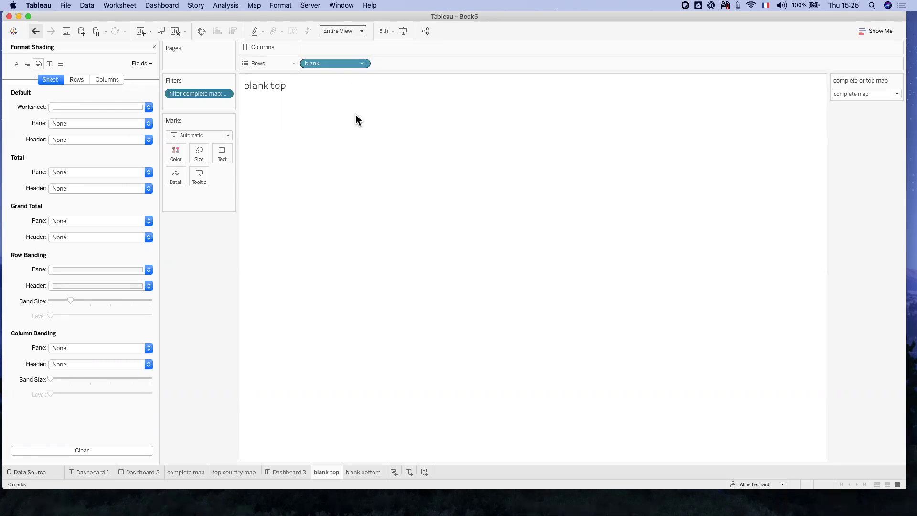
left_click(95, 106)
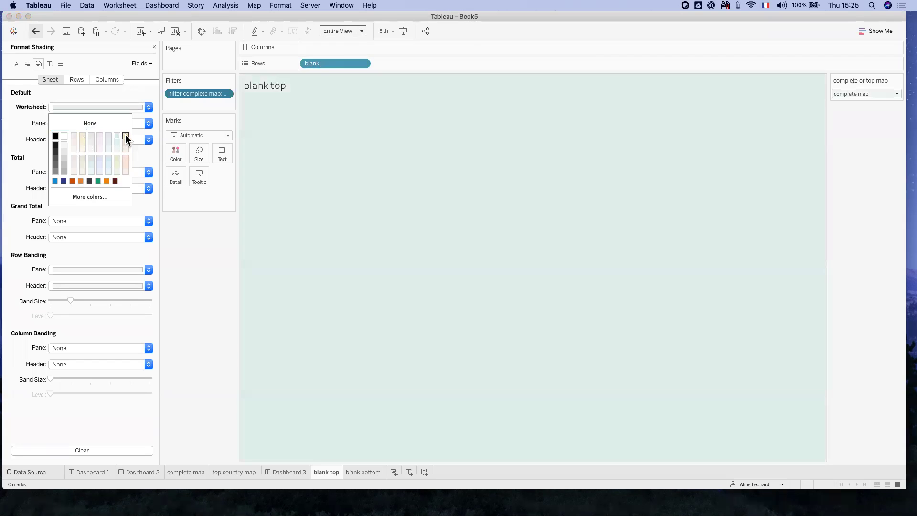
left_click(125, 139)
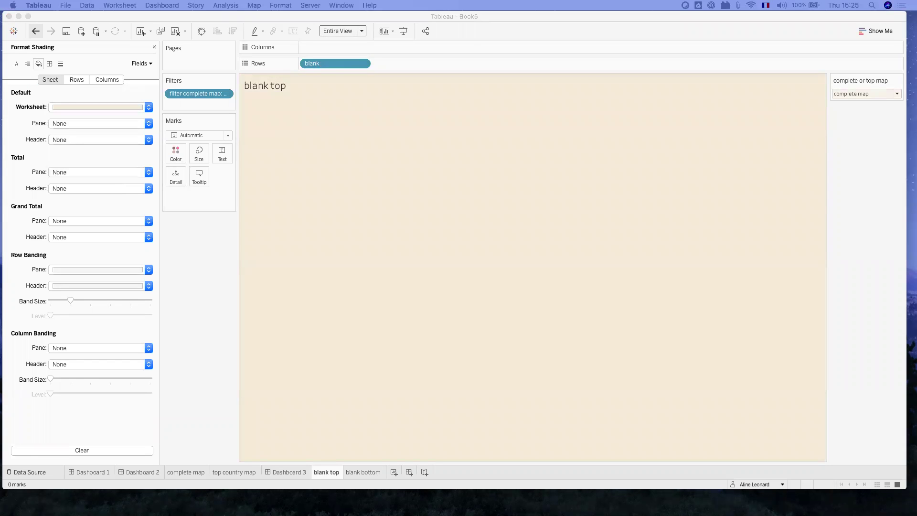
Look at Dashboard 3 and review the values in blank top's filter complete map filter with complete map selected.
left_click(285, 471)
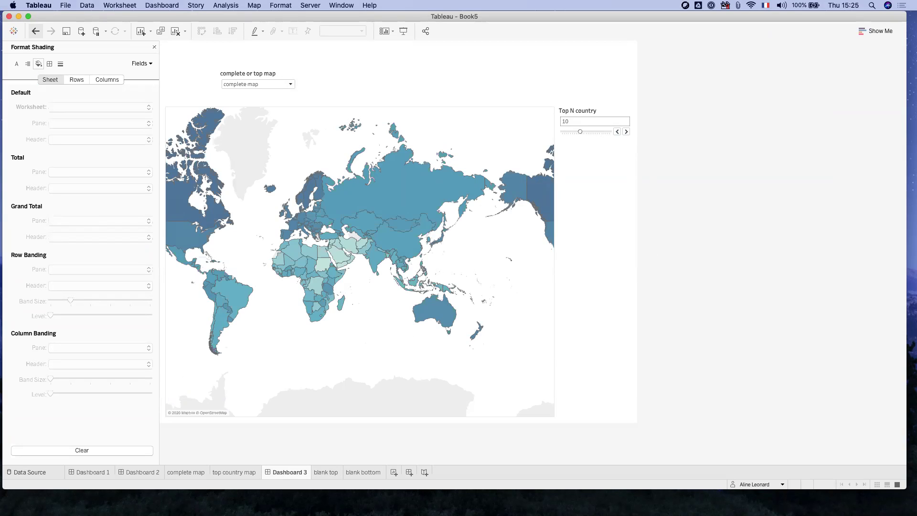
left_click(325, 472)
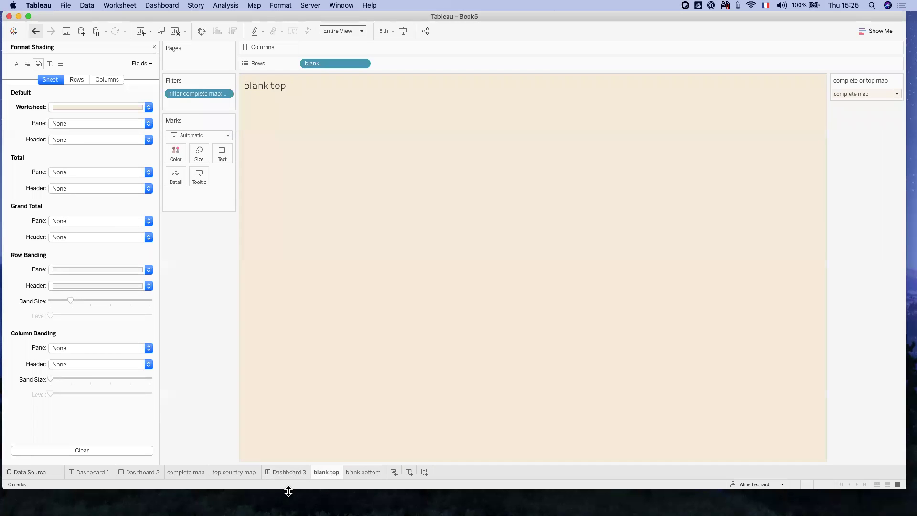
left_click(849, 95)
left_click(855, 99)
left_click(226, 94)
left_click(224, 102)
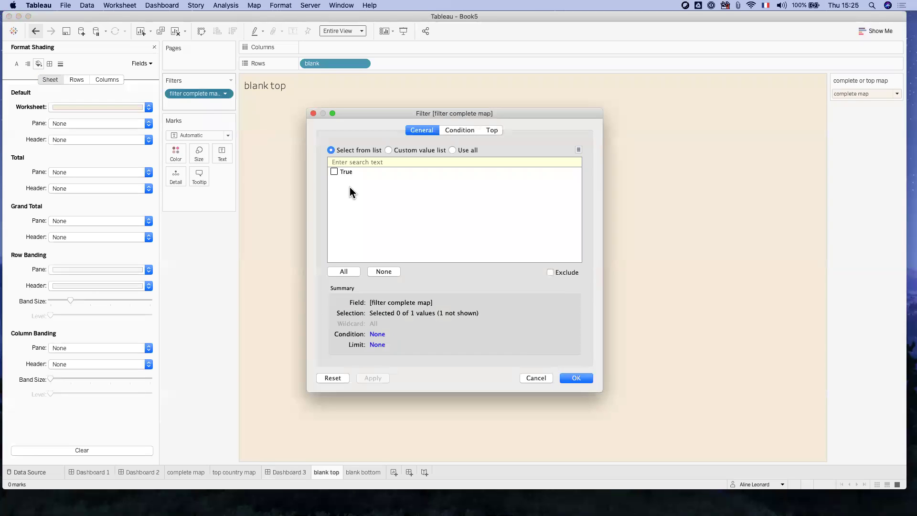
left_click(584, 377)
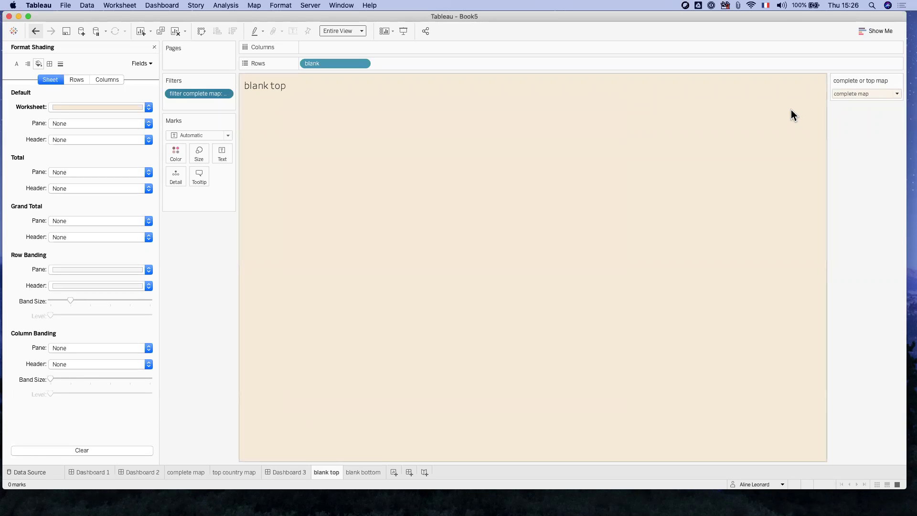
Set the complete or top map parameter to top country map and review the values in blank top's filter complete map filter.
left_click(861, 94)
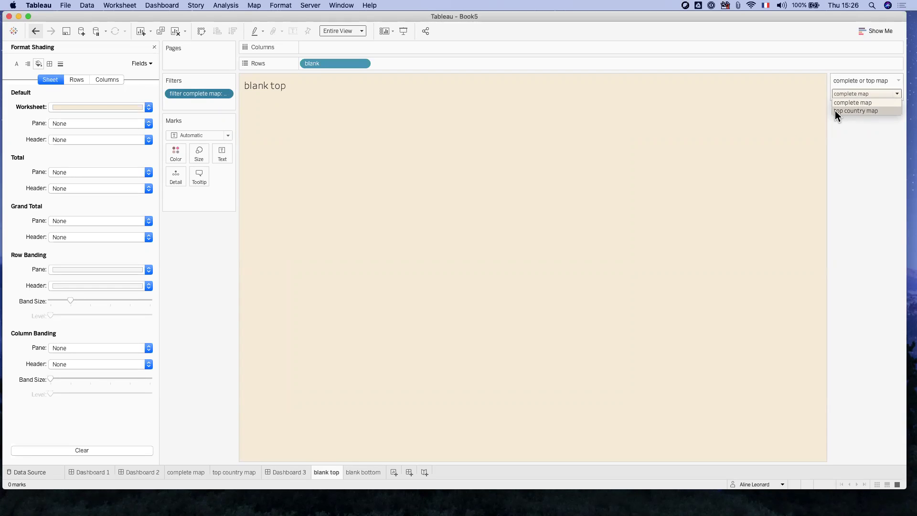
left_click(849, 110)
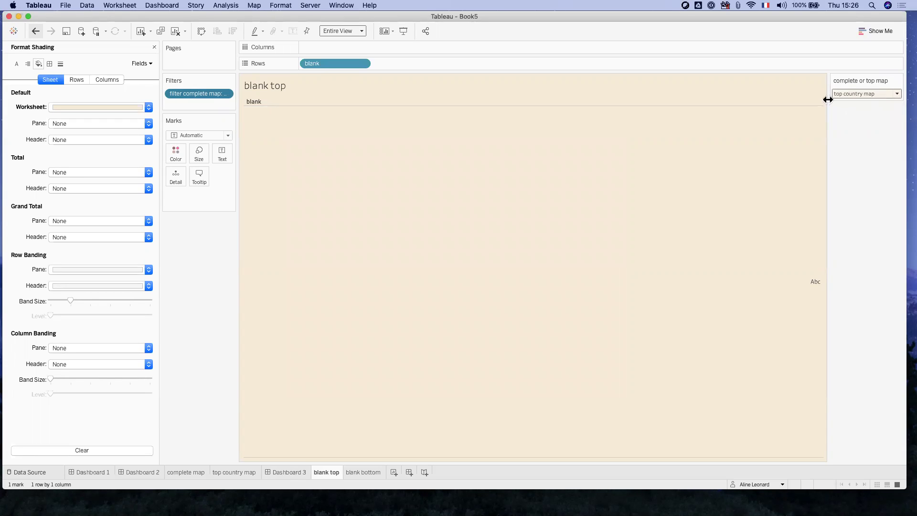
left_click(226, 94)
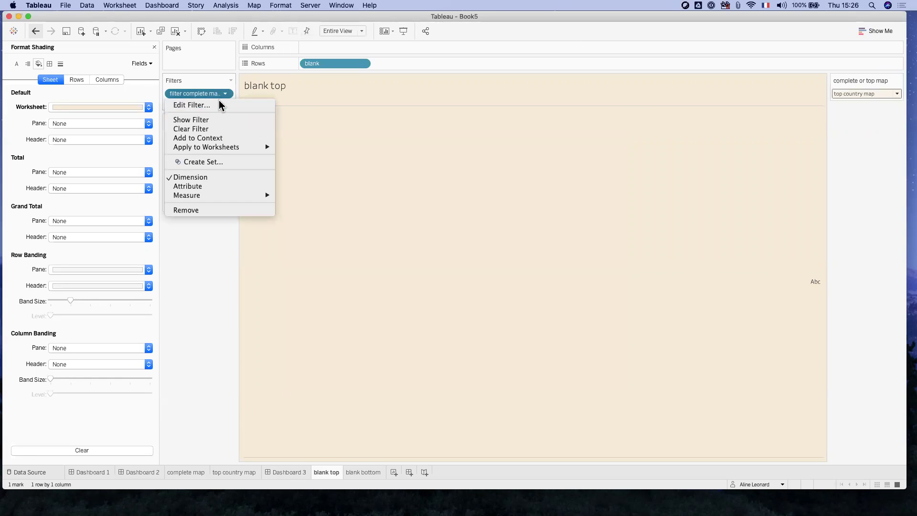
left_click(220, 102)
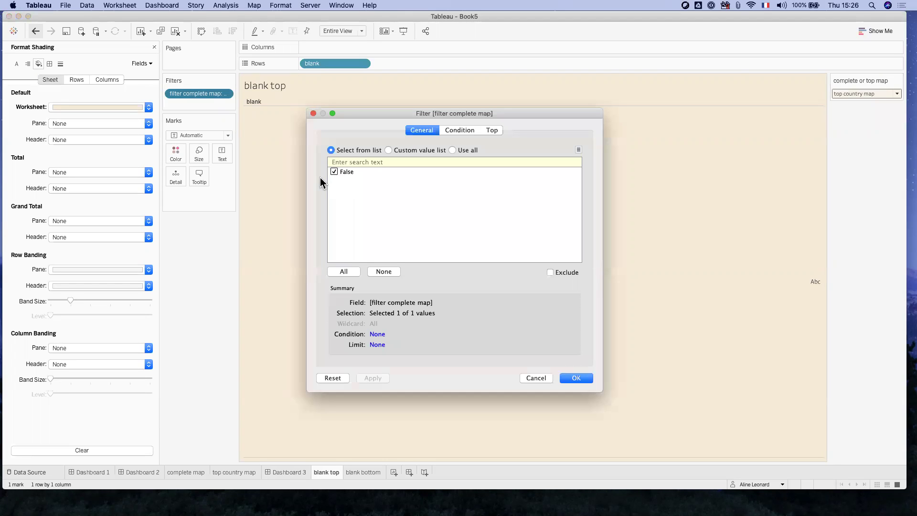
left_click(576, 378)
Look at the blank bottom sheet and review its filter complete map values with top country map selected.
left_click(362, 470)
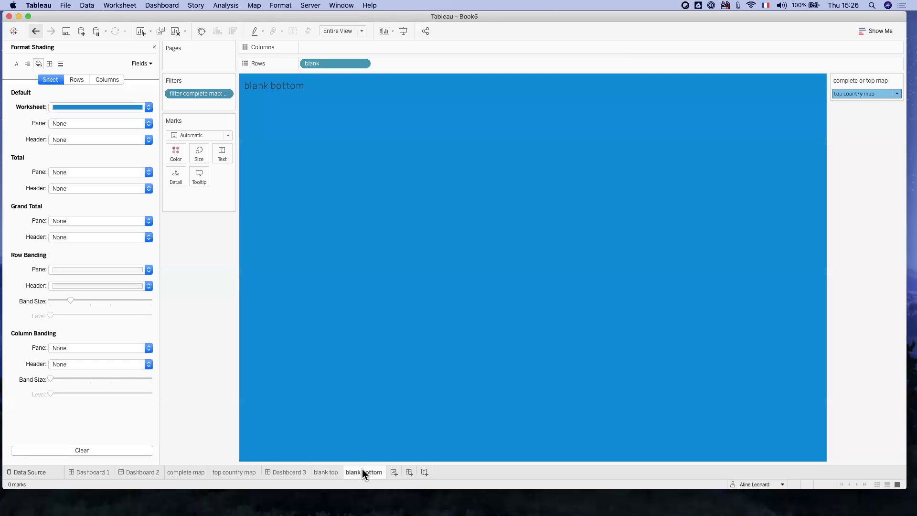
left_click(225, 93)
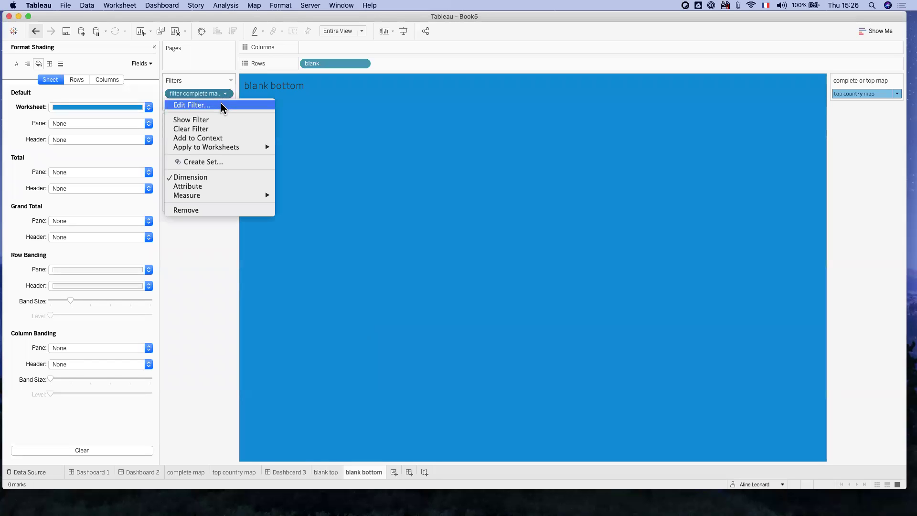
left_click(220, 102)
left_click(340, 172)
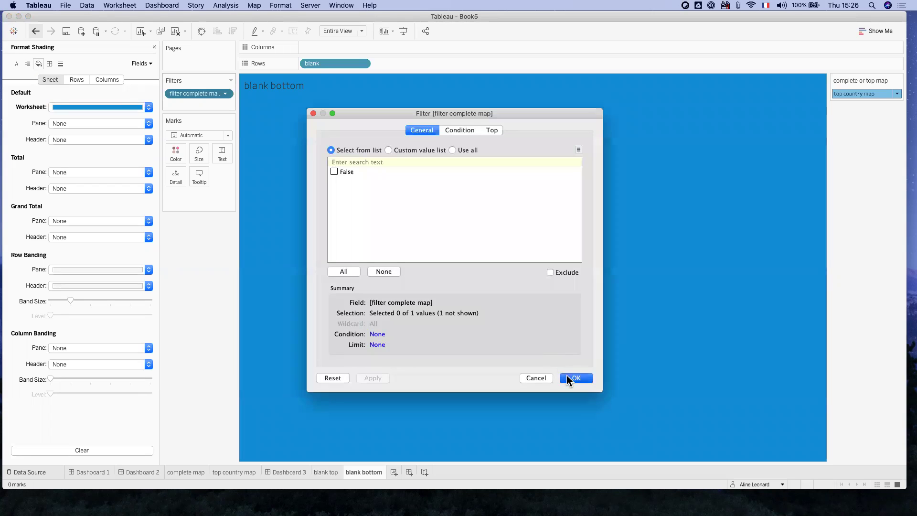
left_click(566, 374)
Set the complete or top map parameter to complete map and review the values in blank bottom's filter complete map filter.
left_click(862, 94)
left_click(860, 102)
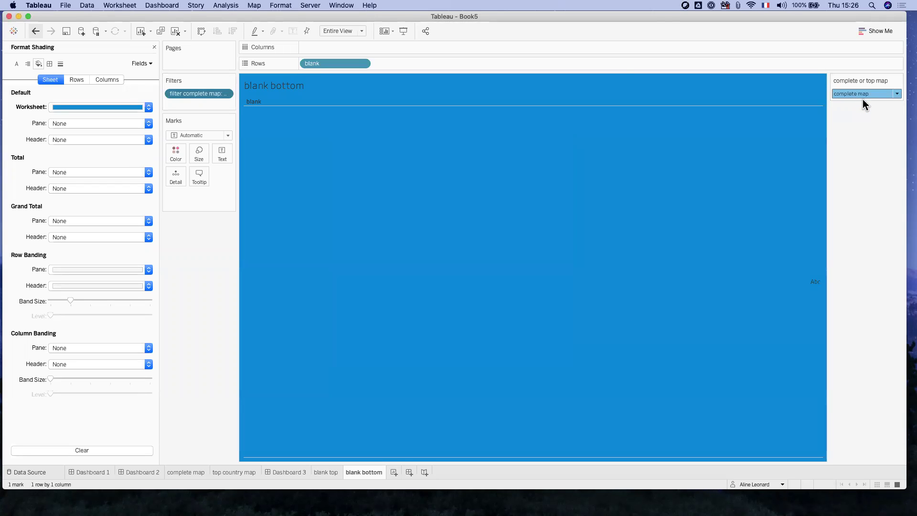
left_click(223, 94)
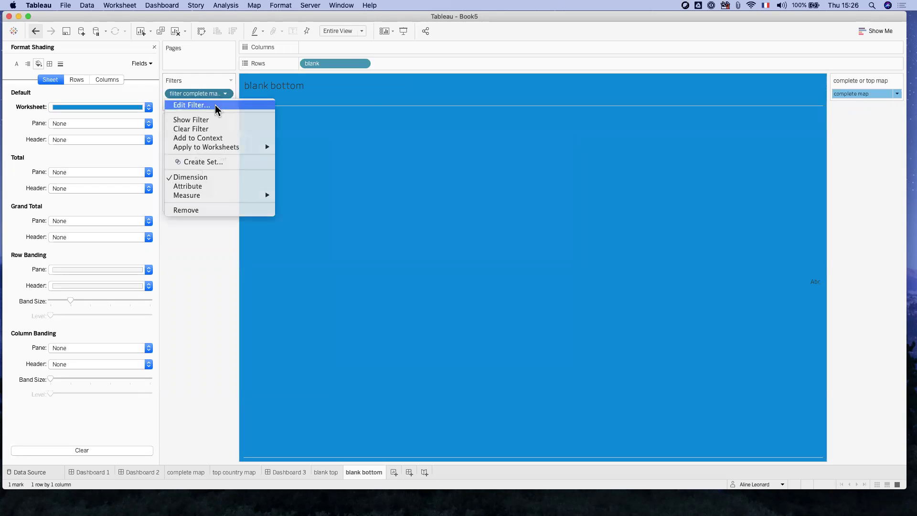
left_click(221, 103)
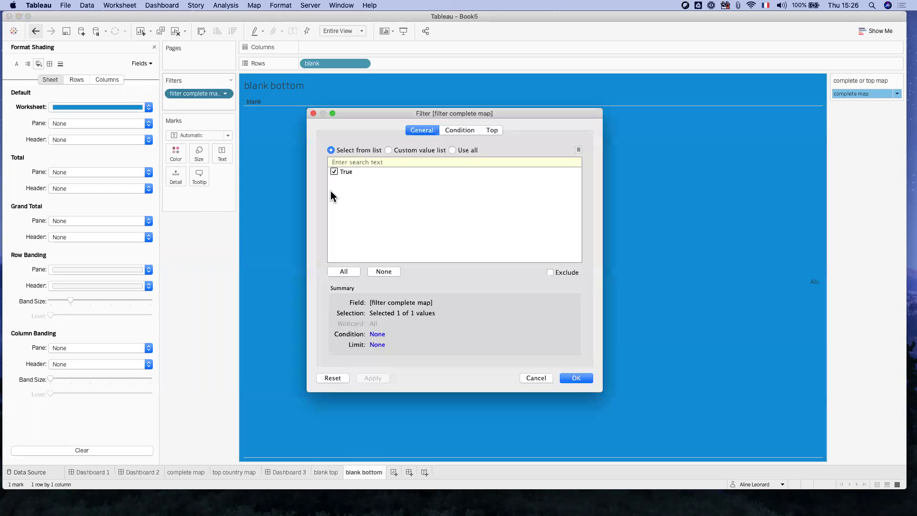
left_click(573, 378)
Add a floating vertical container to Dashboard 3, beside the complete or top map control and overlapping the map.
left_click(285, 471)
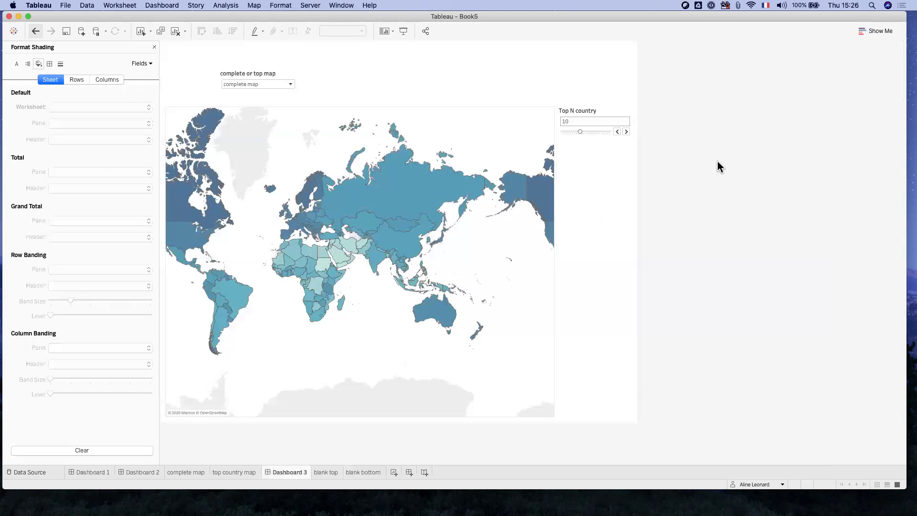
left_click(154, 47)
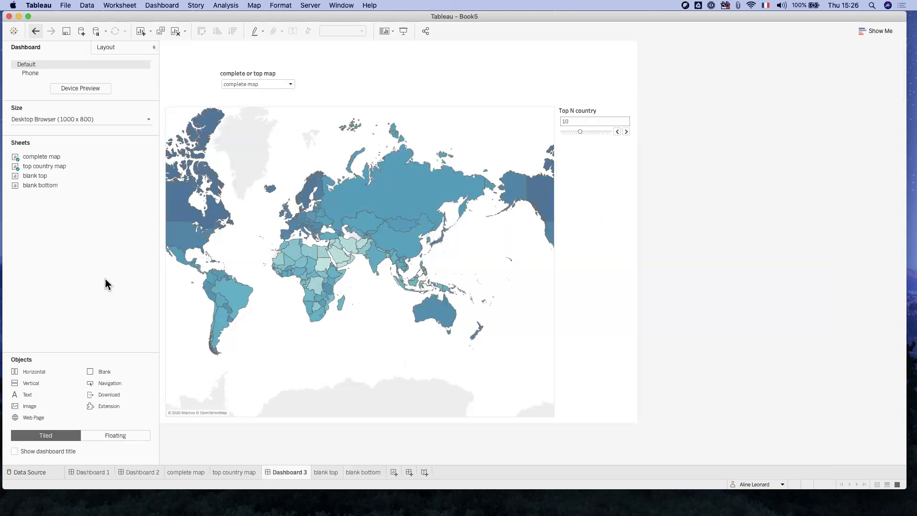
left_click(115, 436)
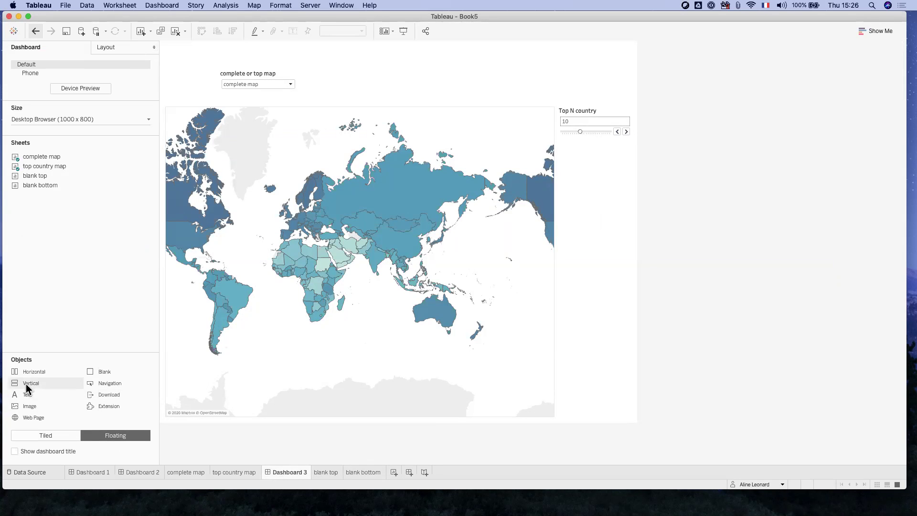
left_click_drag(30, 389, 368, 75)
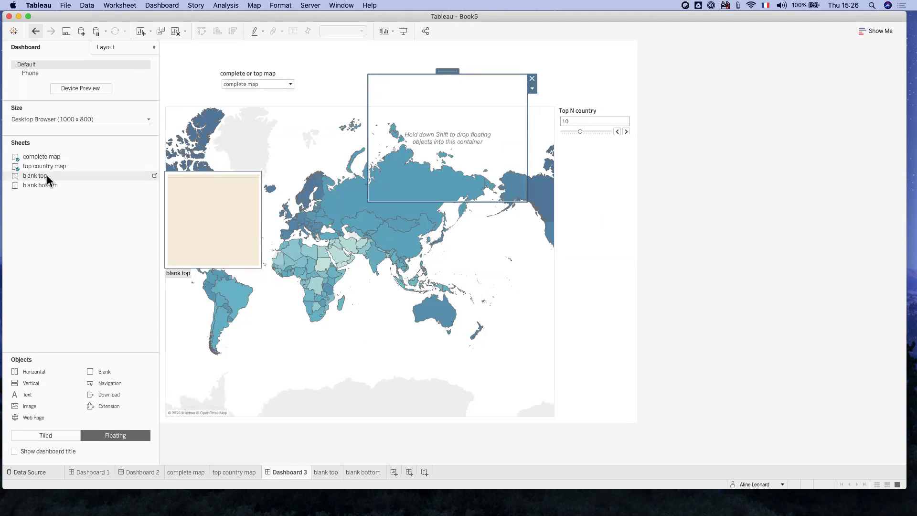
Move the Top N country control from beside the map into the floating vertical container.
left_click(597, 111)
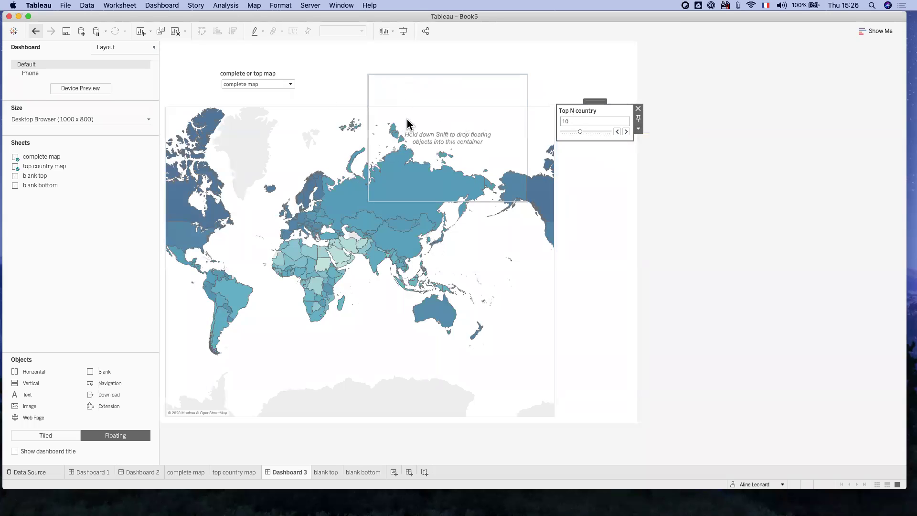
left_click(638, 129)
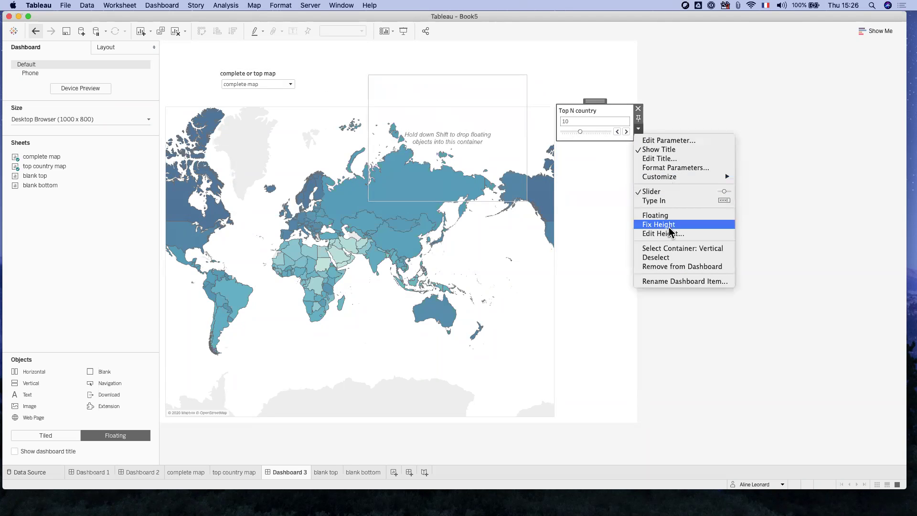
left_click(598, 103)
left_click_drag(598, 103, 466, 110)
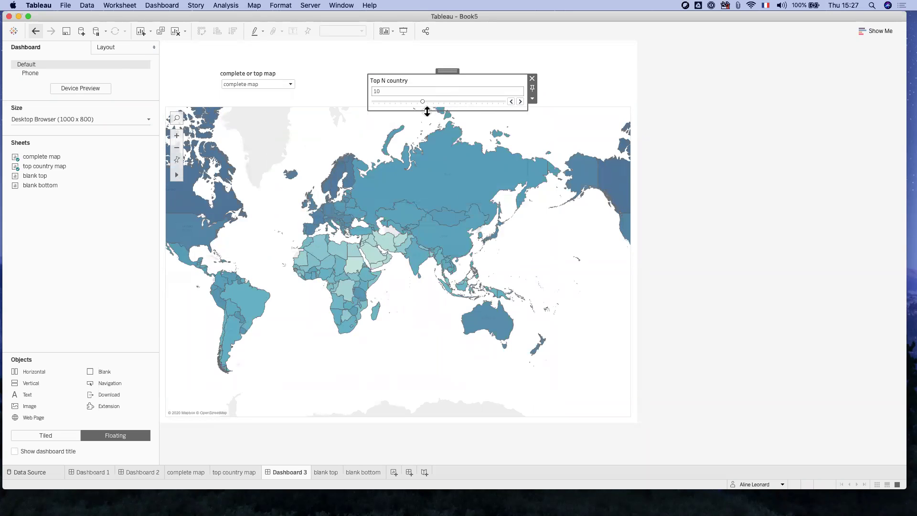
Place the blank top sheet above Top N country inside the vertical container and hide its title.
mouse_move(33, 176)
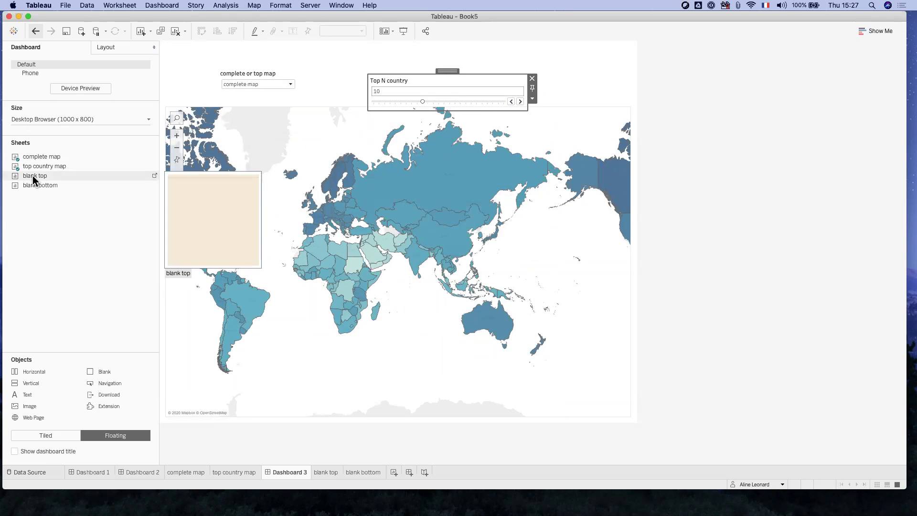
mouse_move(32, 176)
left_mouse_down()
mouse_move(389, 107)
mouse_move(130, 178)
mouse_move(82, 186)
mouse_move(303, 120)
mouse_move(388, 108)
mouse_move(429, 92)
mouse_move(432, 82)
left_mouse_up()
left_click(50, 435)
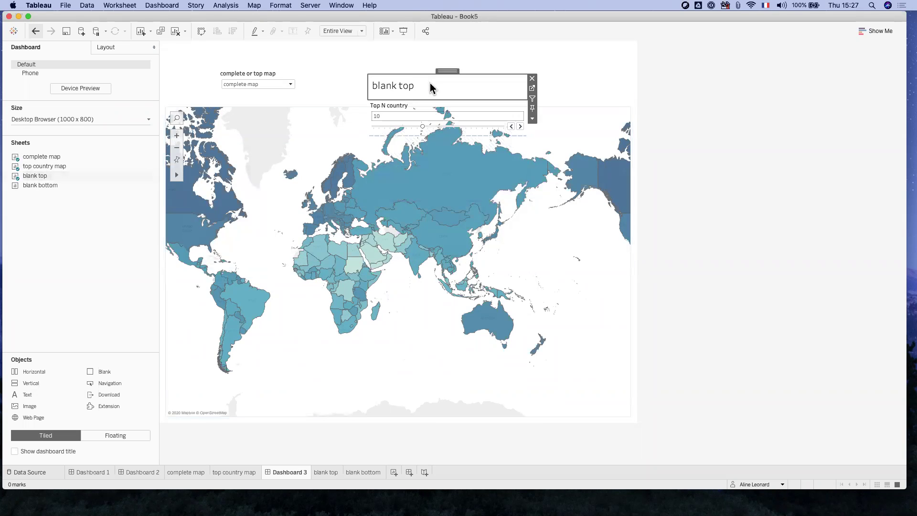
right_click(398, 87)
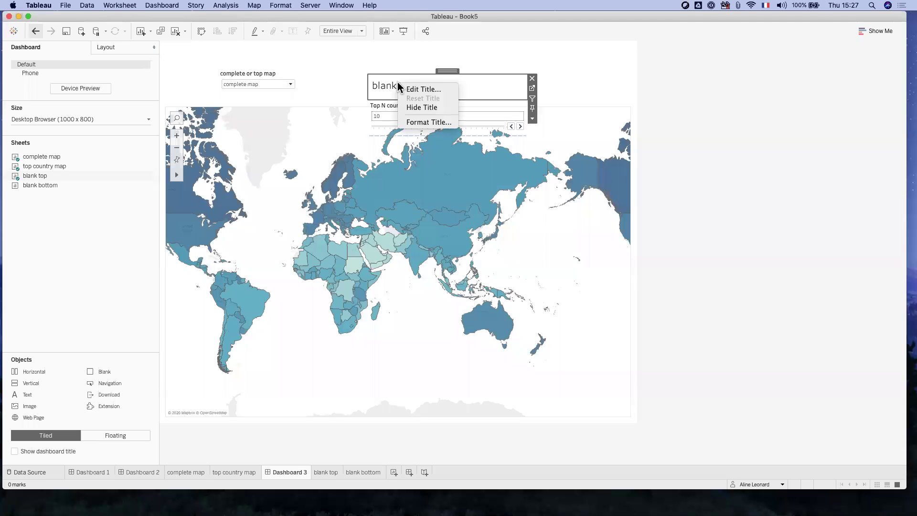
left_click(410, 106)
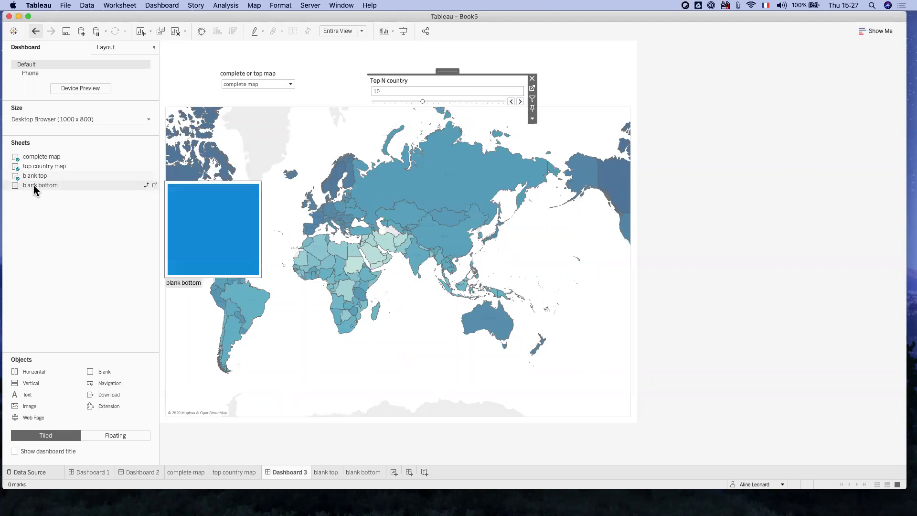
Place the blank bottom sheet below Top N country inside the vertical container and hide its title.
mouse_move(34, 185)
left_mouse_down()
mouse_move(249, 123)
mouse_move(403, 111)
left_mouse_up()
right_click(402, 119)
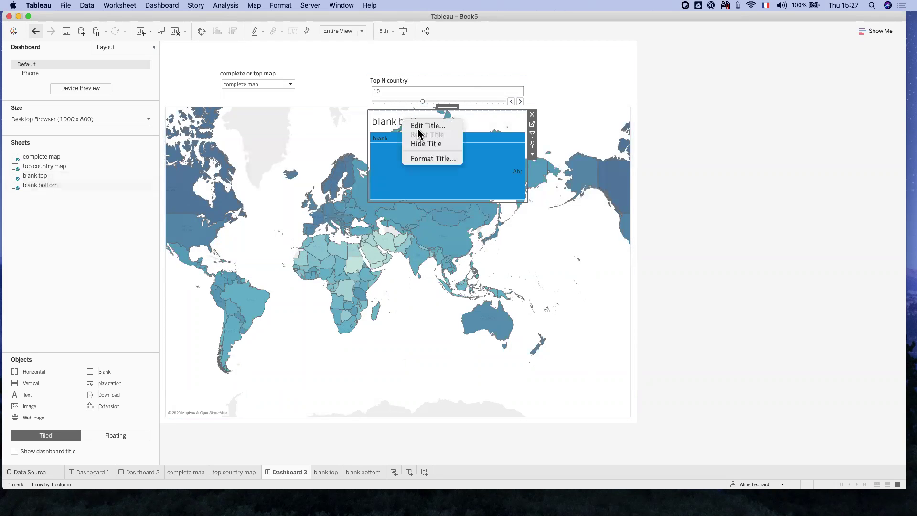
left_click(419, 145)
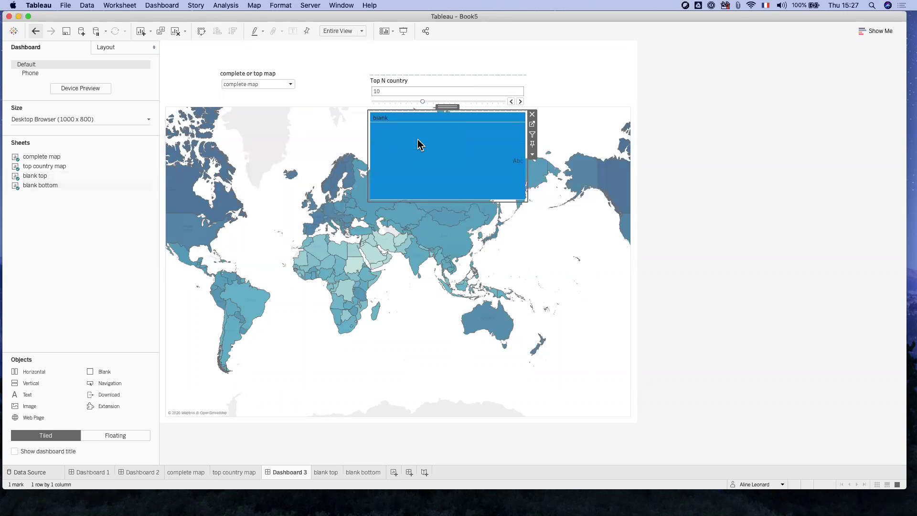
left_click(846, 196)
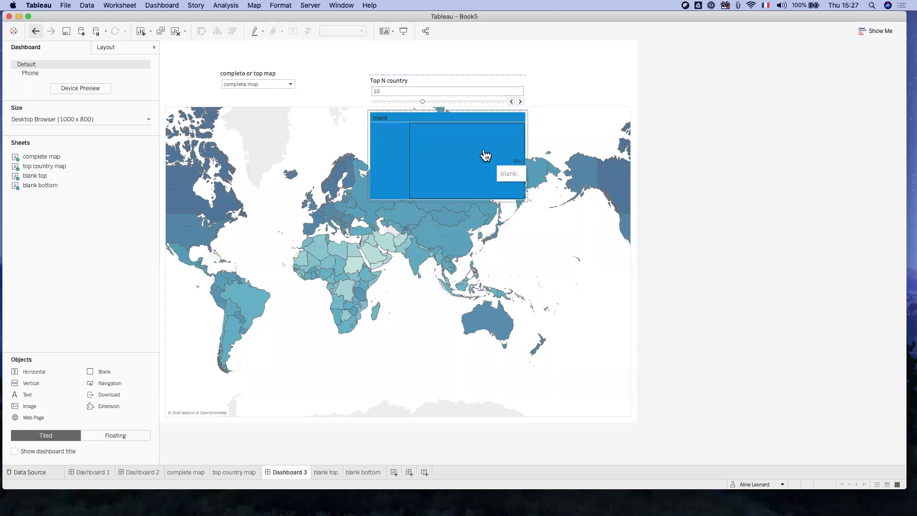
Test the blank sheet swapping by switching the complete or top map parameter to top country map and back to complete map.
left_click(260, 85)
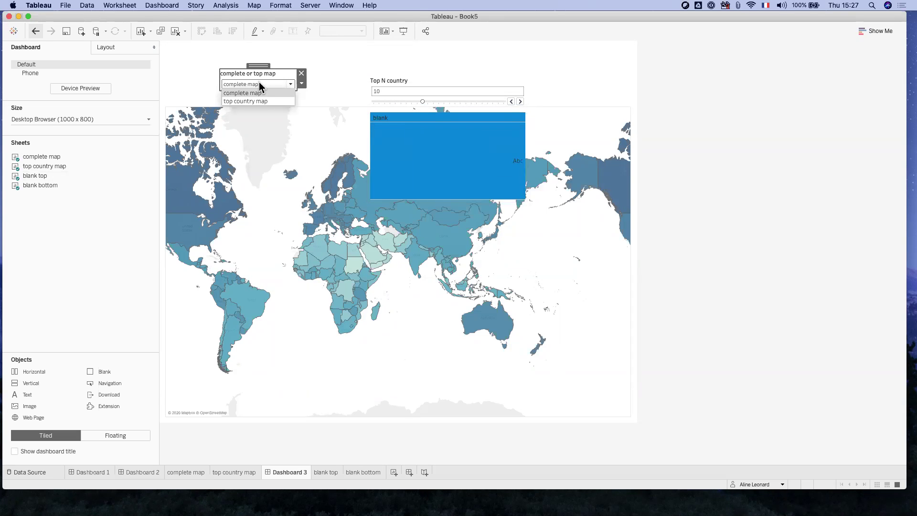
left_click(263, 100)
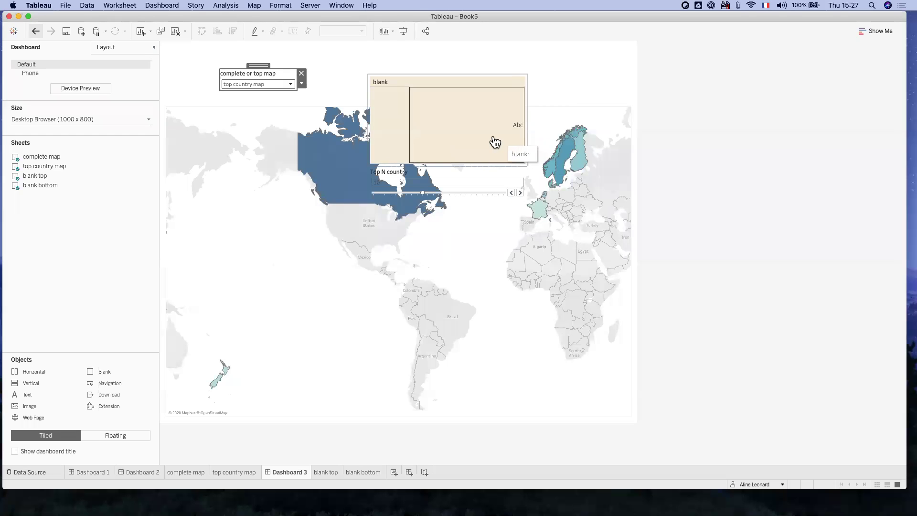
left_click(268, 86)
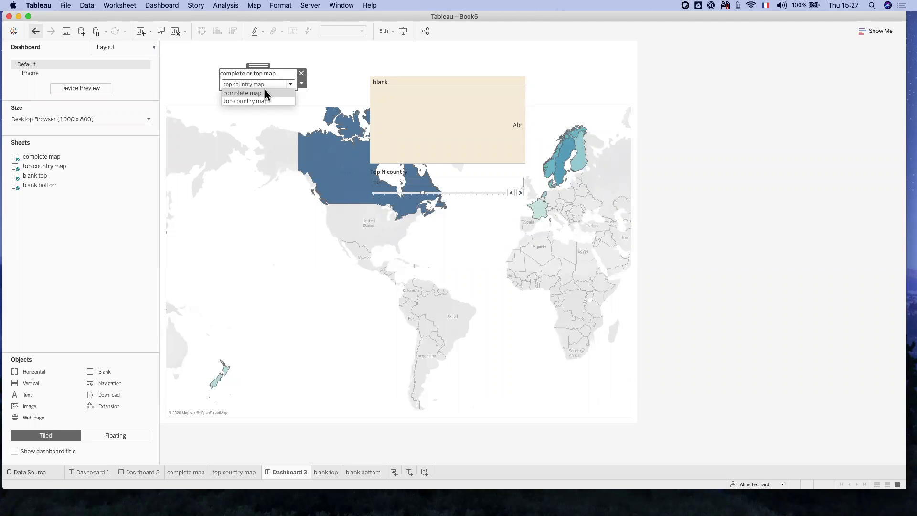
left_click(264, 91)
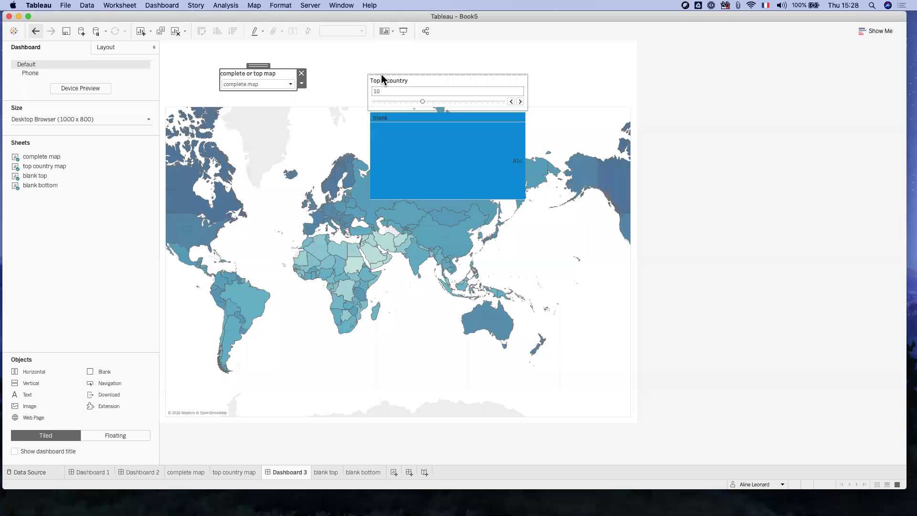
Set Dashboard 3's complete or top map parameter to top country map.
left_click(426, 79)
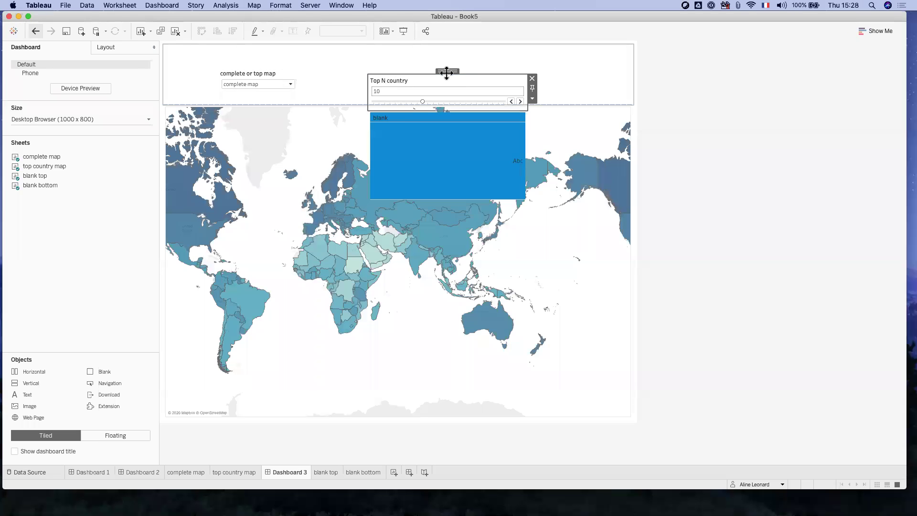
left_click(273, 81)
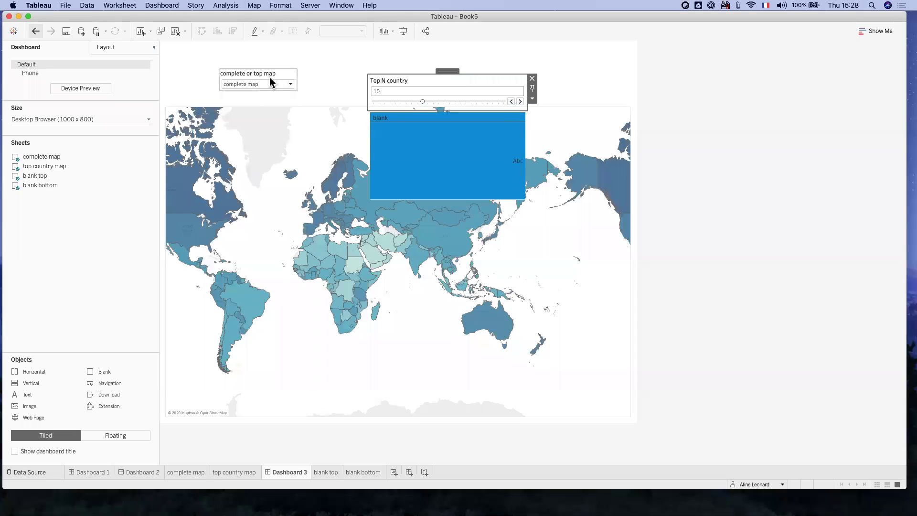
left_click(267, 84)
left_click(243, 101)
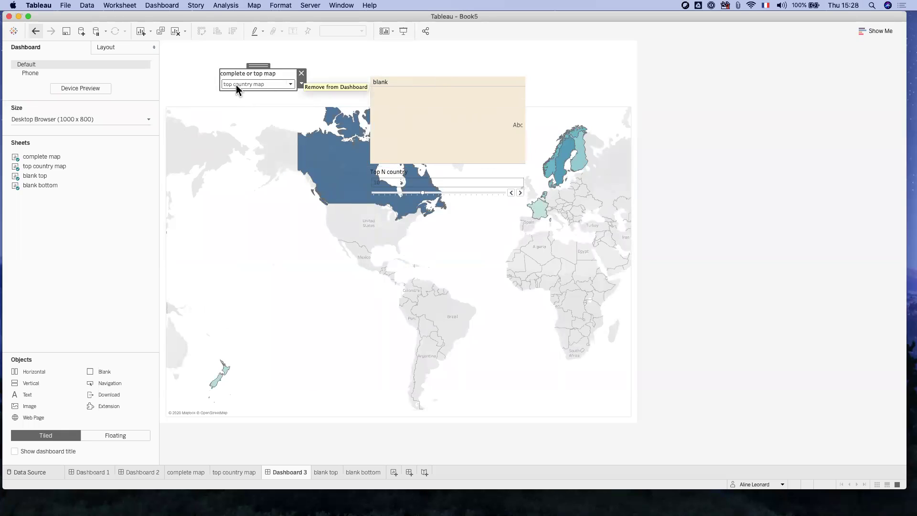
Move the floating vertical container holding Top N country up to a y position of -131.
left_click(395, 177)
left_click(445, 163)
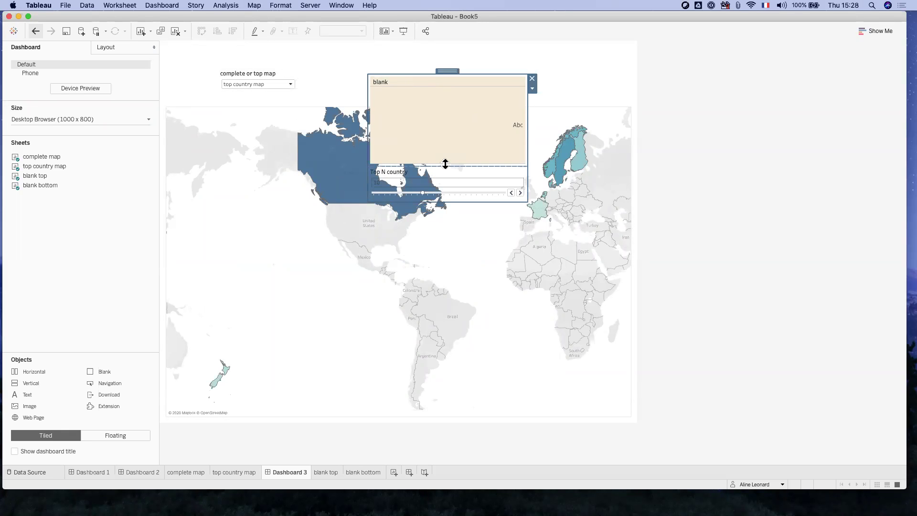
left_click(103, 47)
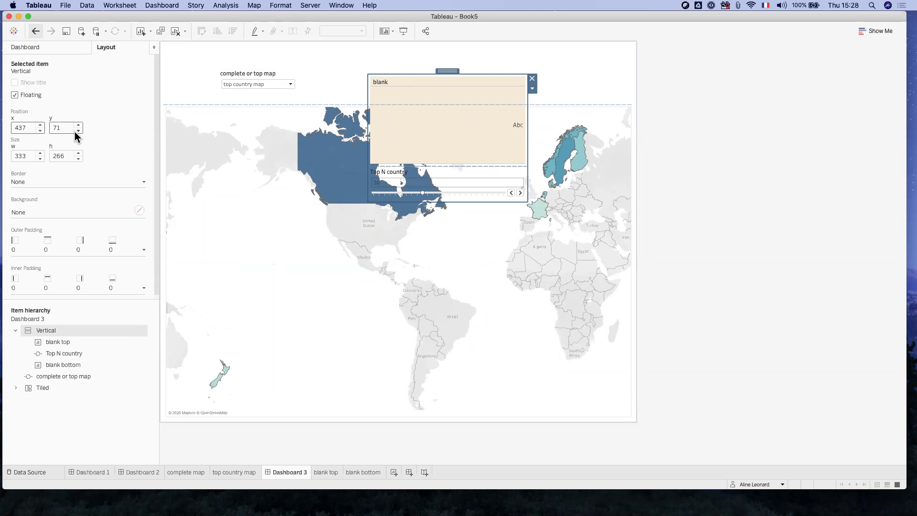
left_click(78, 131)
left_click_drag(78, 131, 78, 131)
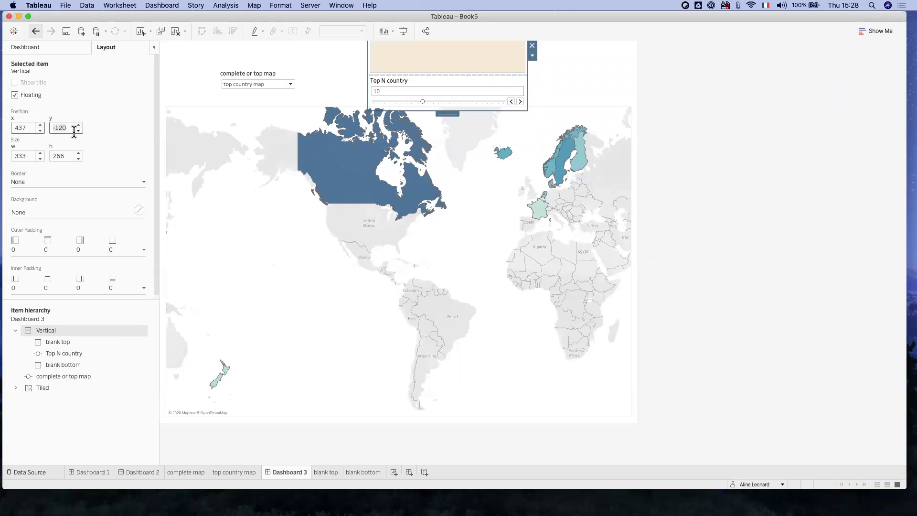
left_click(80, 131)
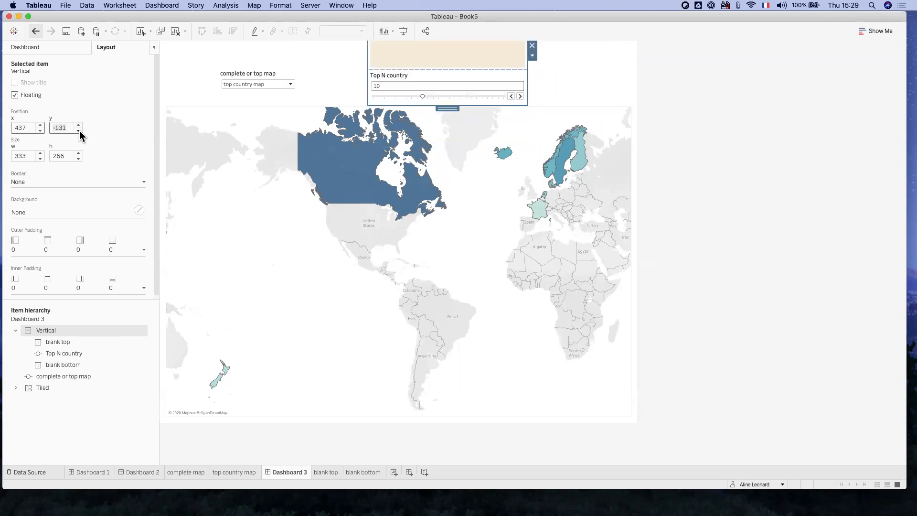
Move the floating vertical container up to a y position of -133 and test switching the parameter to complete map and back to top country map.
left_click(79, 131)
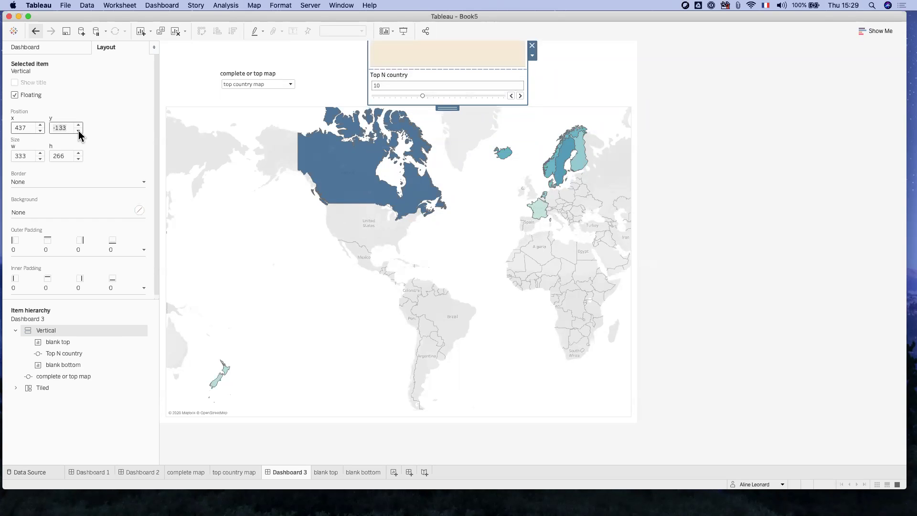
left_click(743, 186)
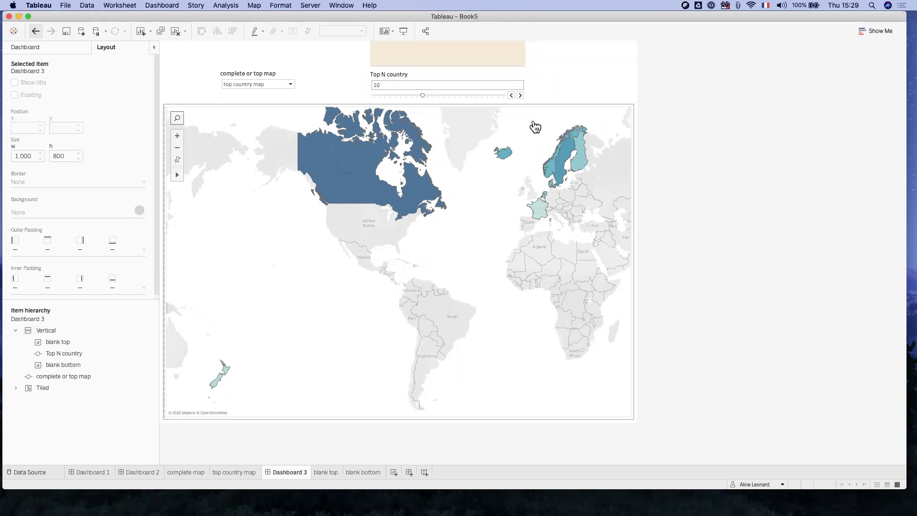
left_click(255, 86)
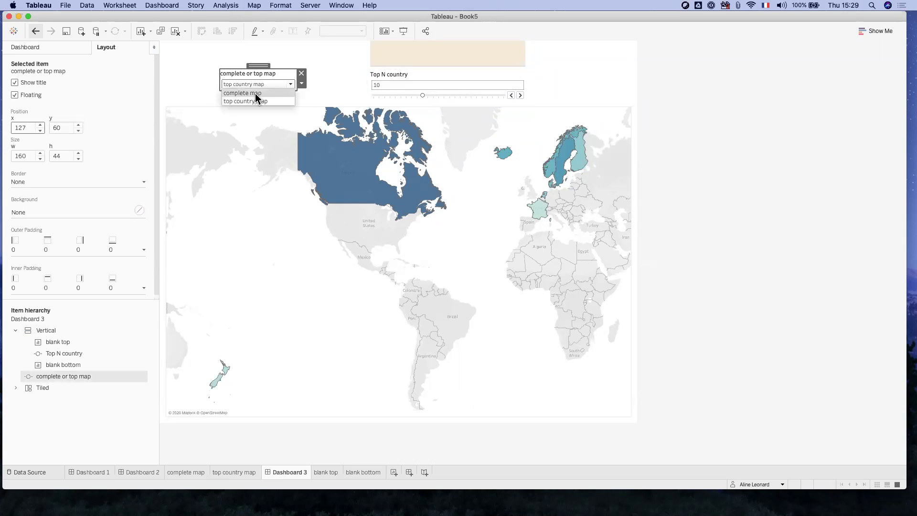
left_click(255, 93)
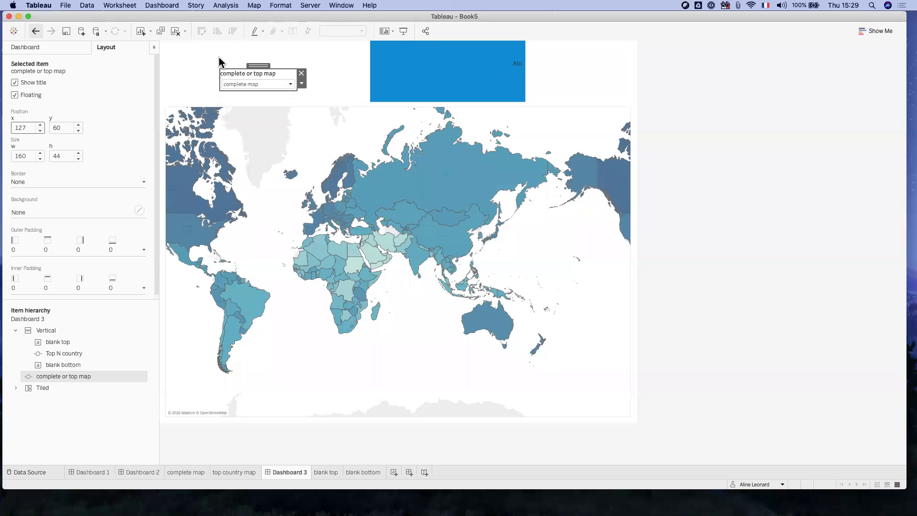
left_click(256, 85)
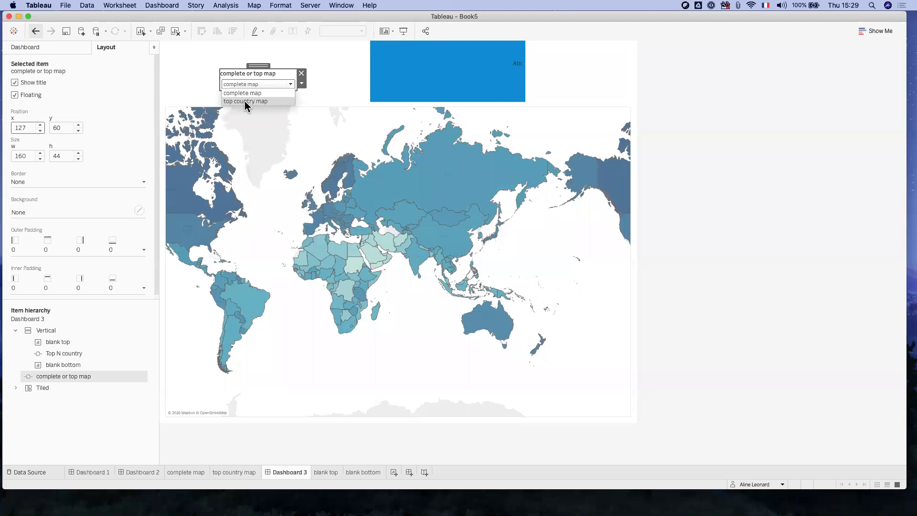
left_click(245, 102)
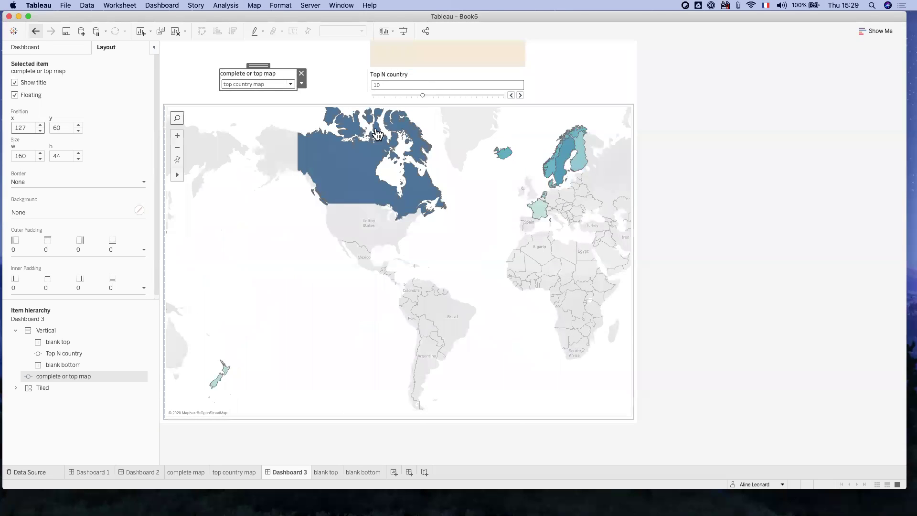
mouse_move(378, 135)
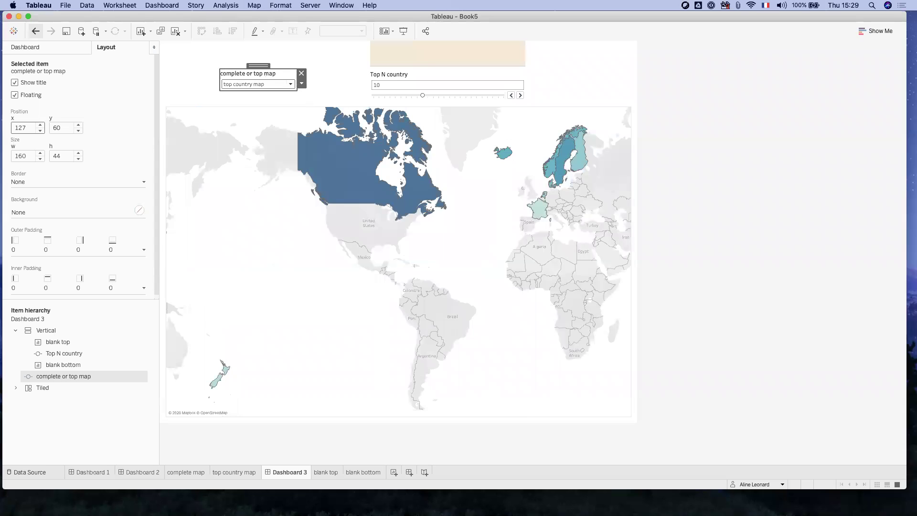
left_click(677, 193)
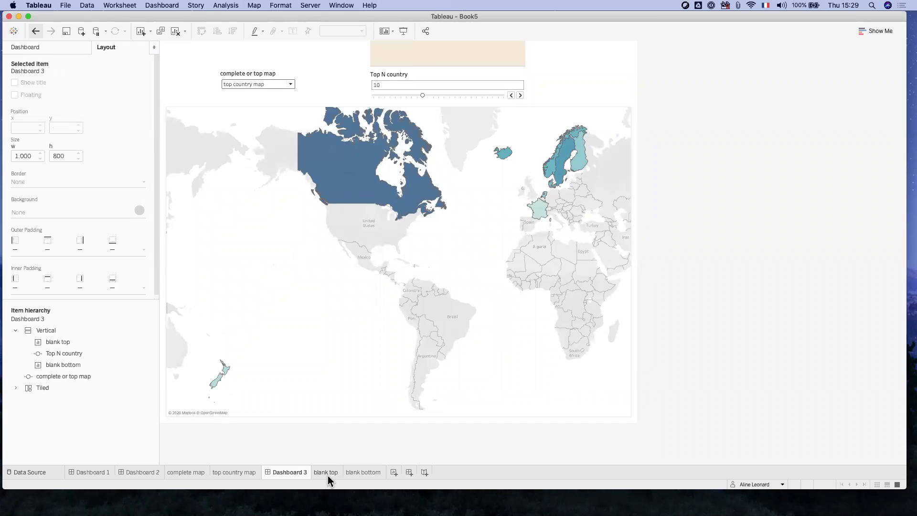
Review the formula of the filter complete map calculated field from the blank top sheet.
mouse_move(327, 474)
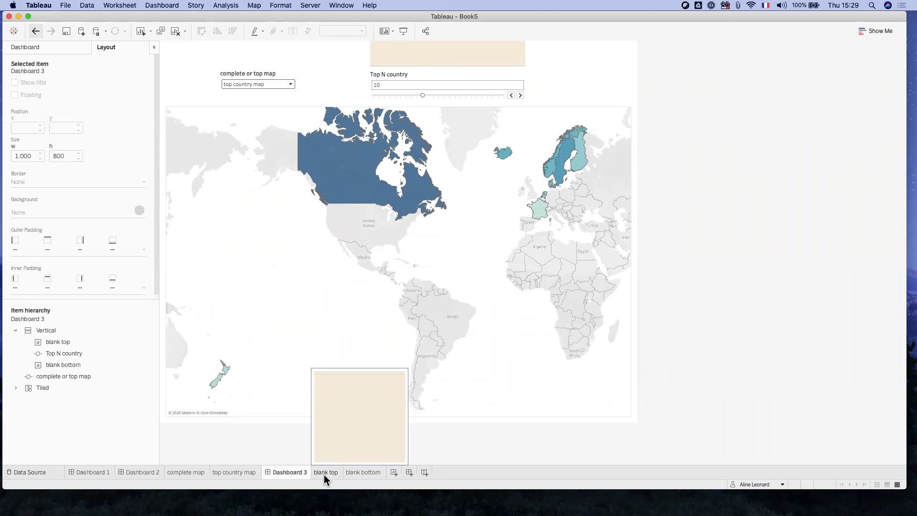
left_click(327, 472)
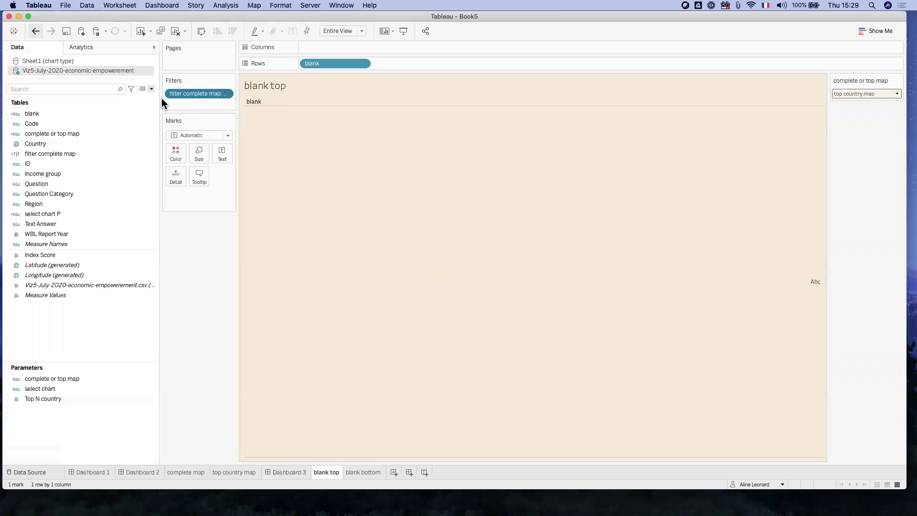
right_click(38, 154)
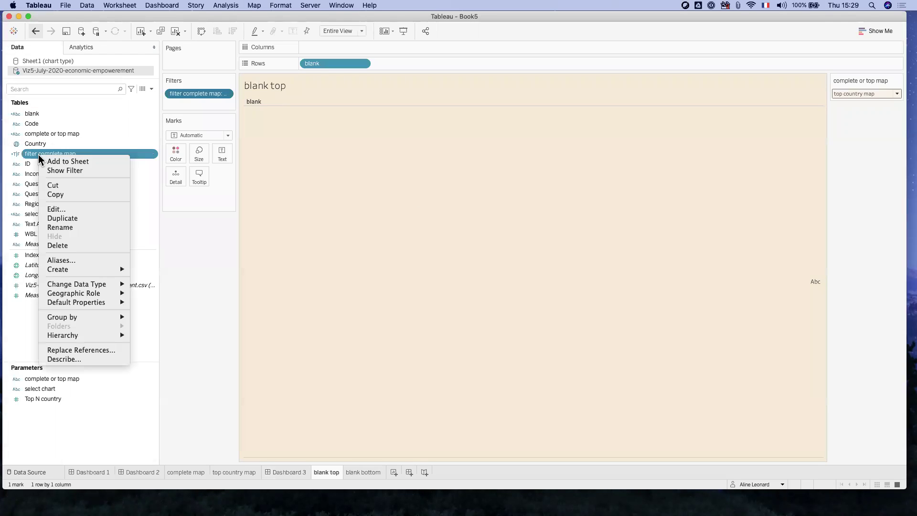
left_click(72, 207)
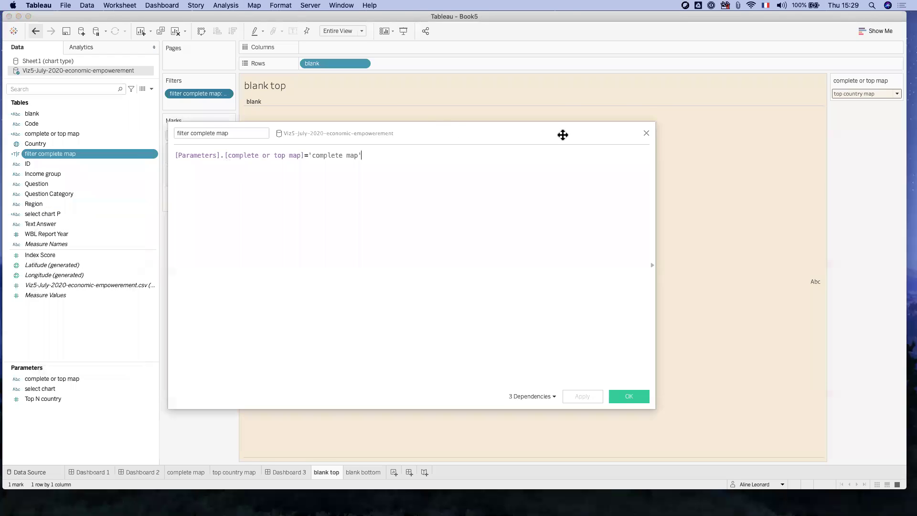
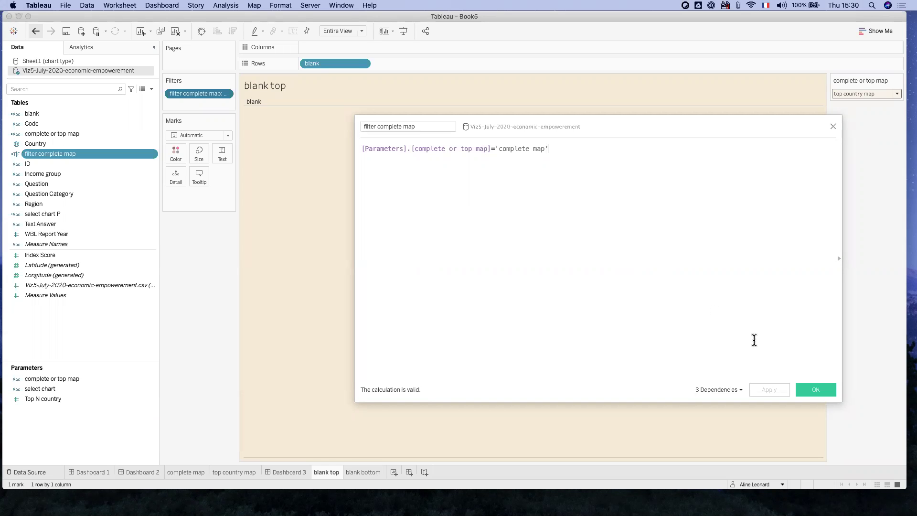
left_click(815, 389)
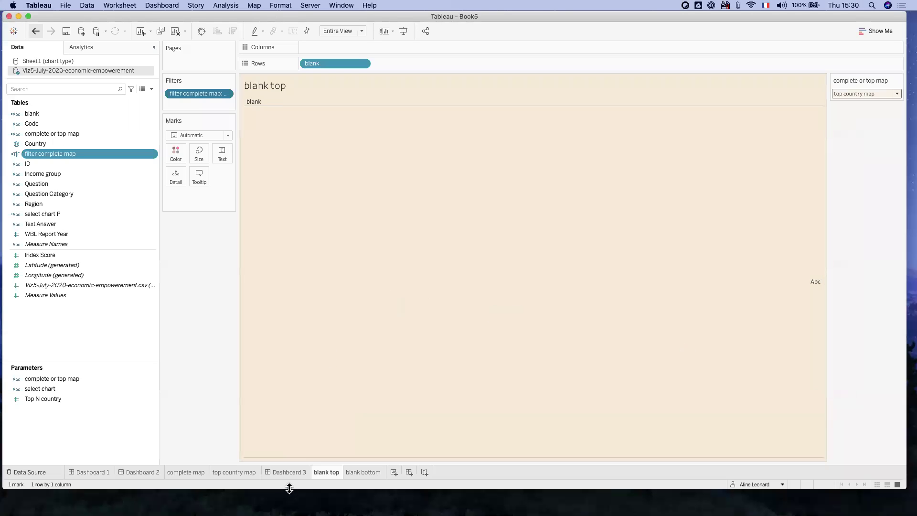
Delete the floating vertical container from Dashboard 3 together with the three items inside it.
left_click(285, 472)
left_click(461, 74)
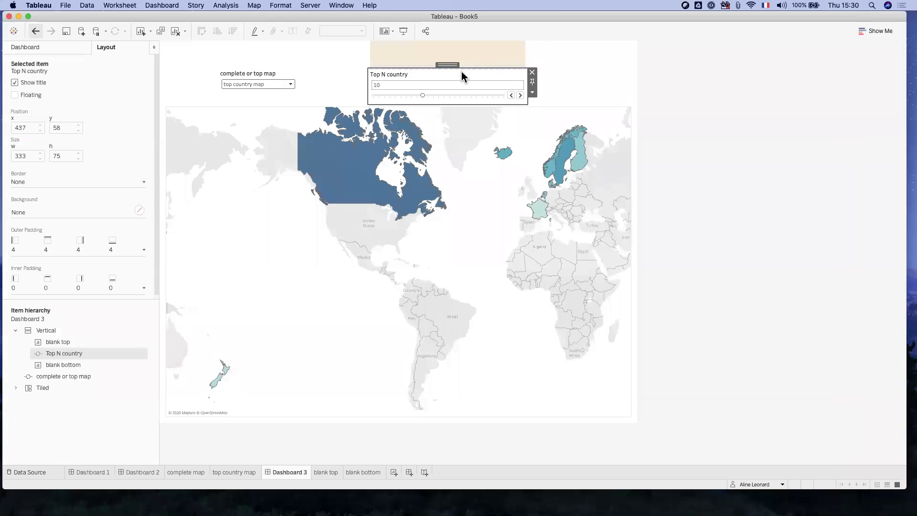
double_click(452, 64)
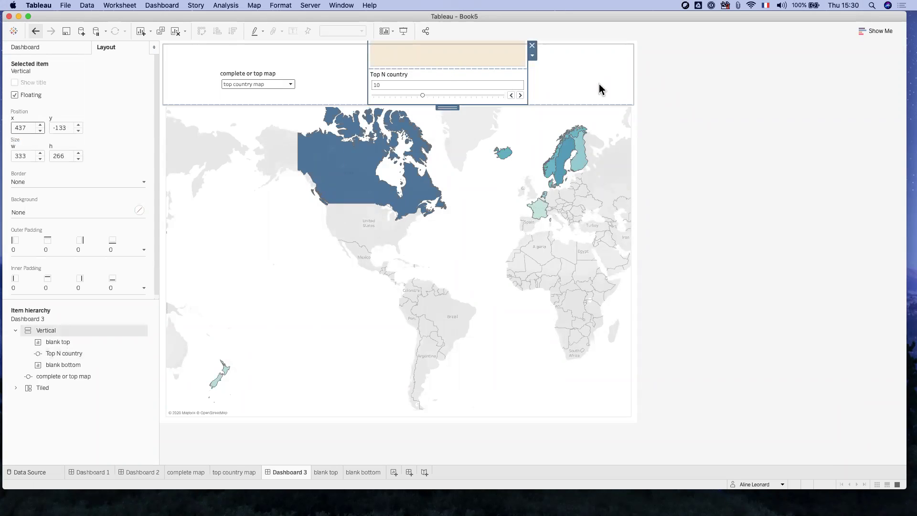
left_click(532, 45)
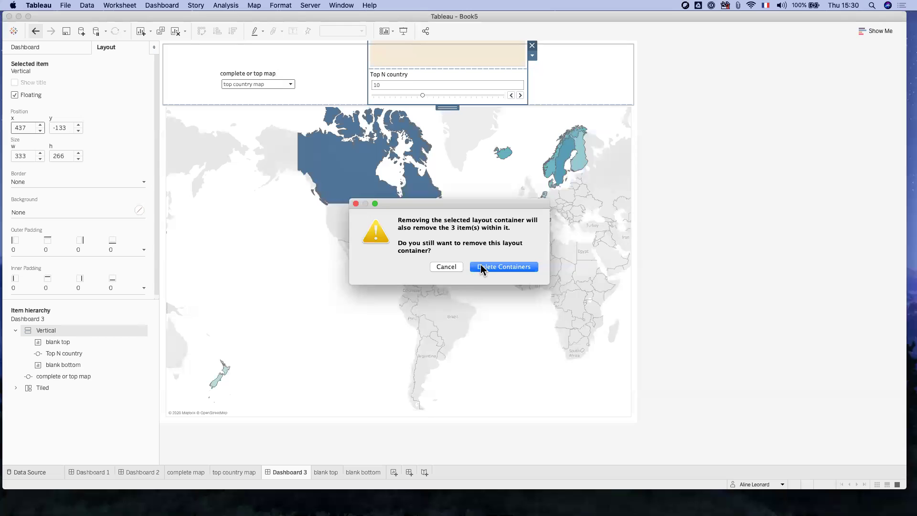
left_click(446, 266)
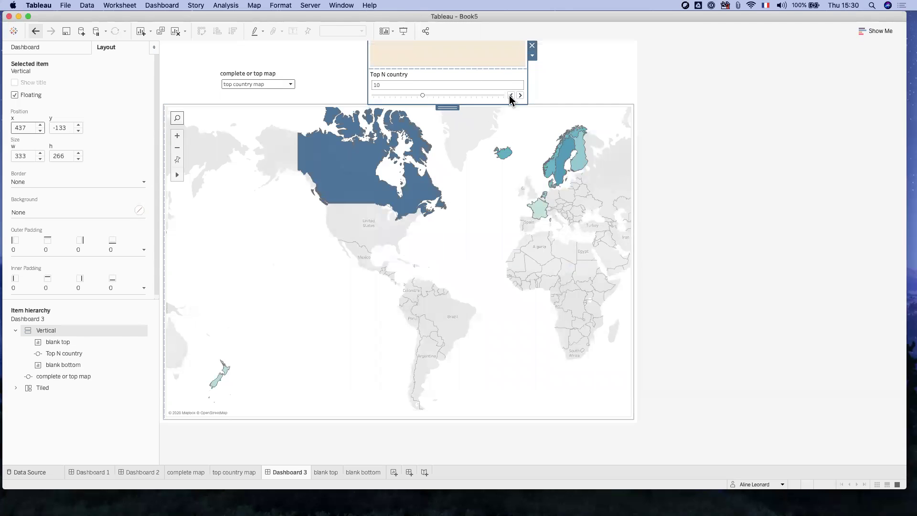
left_click(531, 46)
left_click(482, 267)
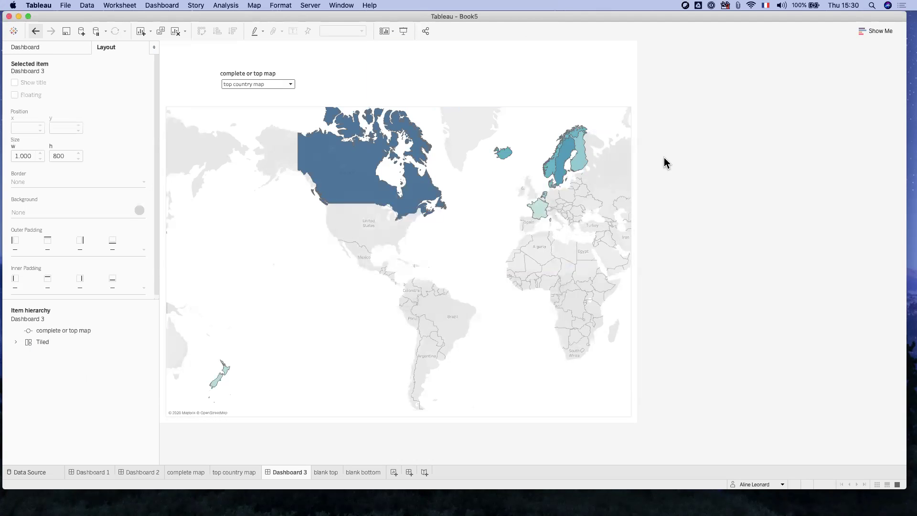
Show the Top N country parameter control for the top country map on Dashboard 3.
left_click(534, 123)
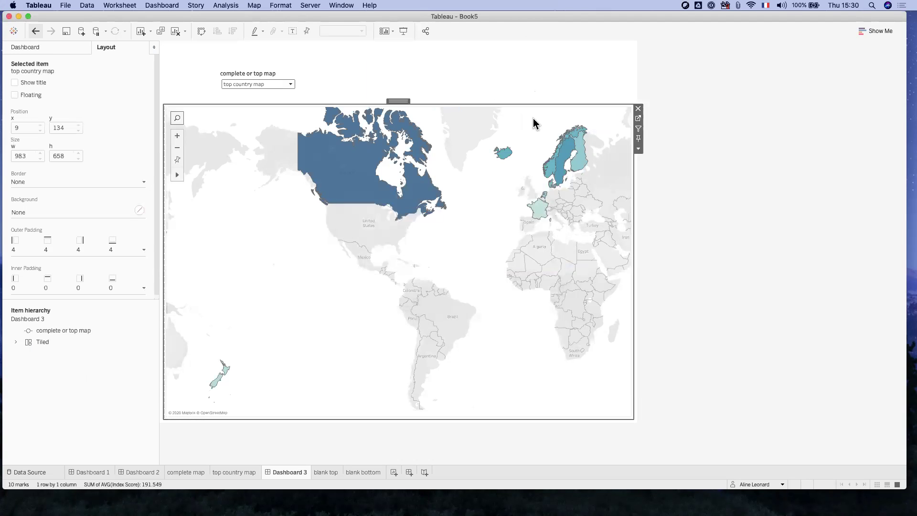
left_click(638, 148)
mouse_move(671, 214)
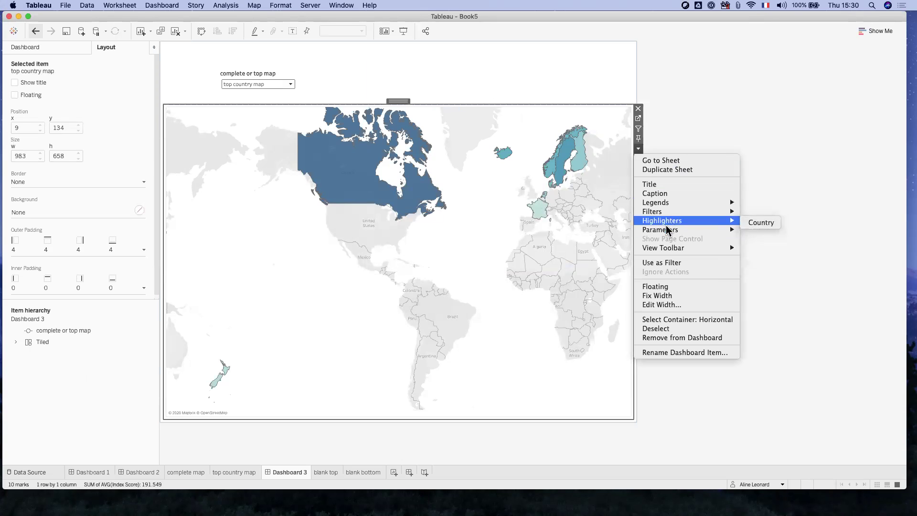
mouse_move(686, 228)
left_click(772, 250)
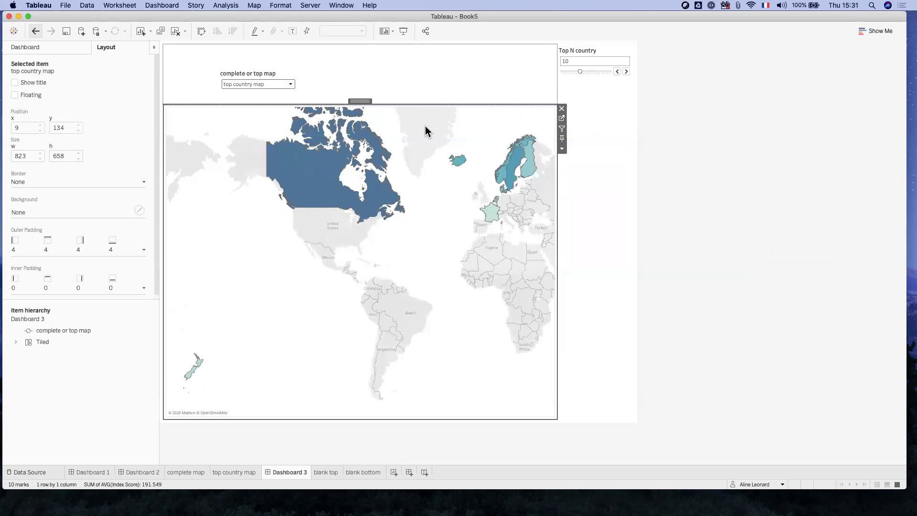
Add a floating vertical container over the upper part of the map and place the Top N country control inside it.
left_click(25, 47)
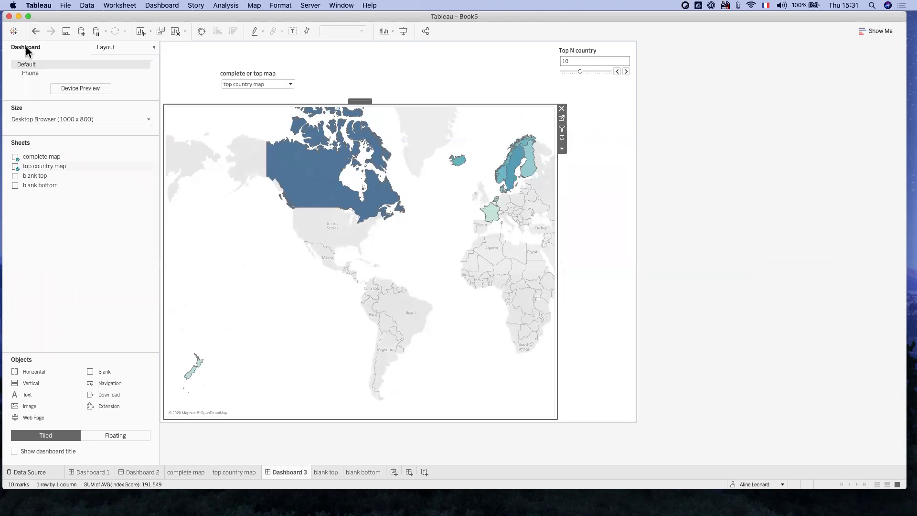
left_click(112, 439)
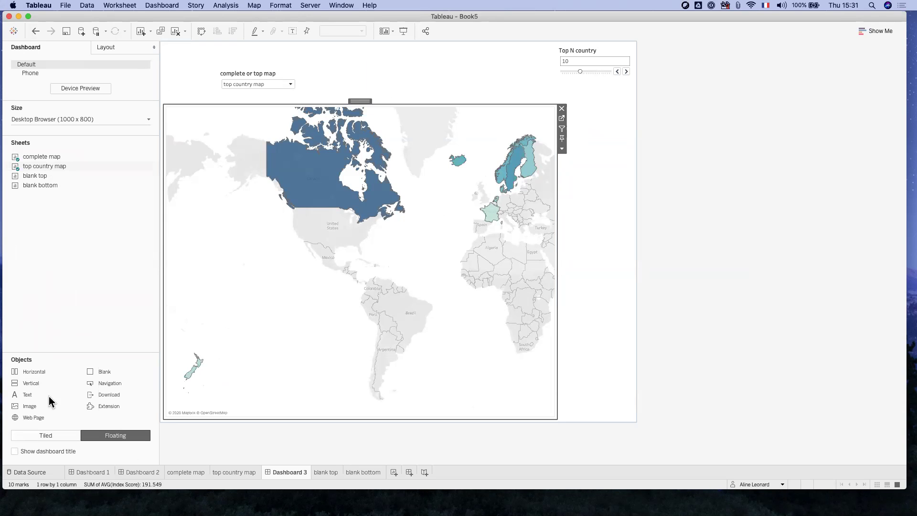
left_click_drag(29, 382, 423, 105)
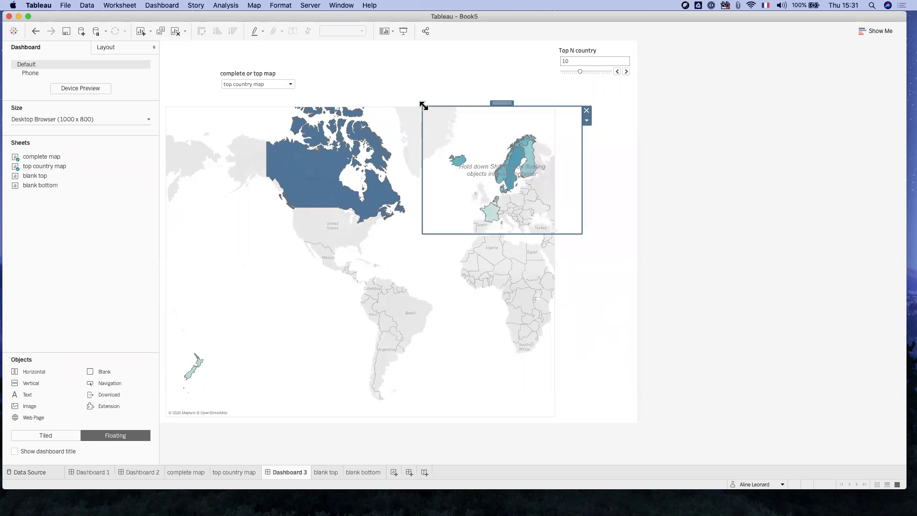
left_click(581, 49)
left_click_drag(593, 47, 515, 147)
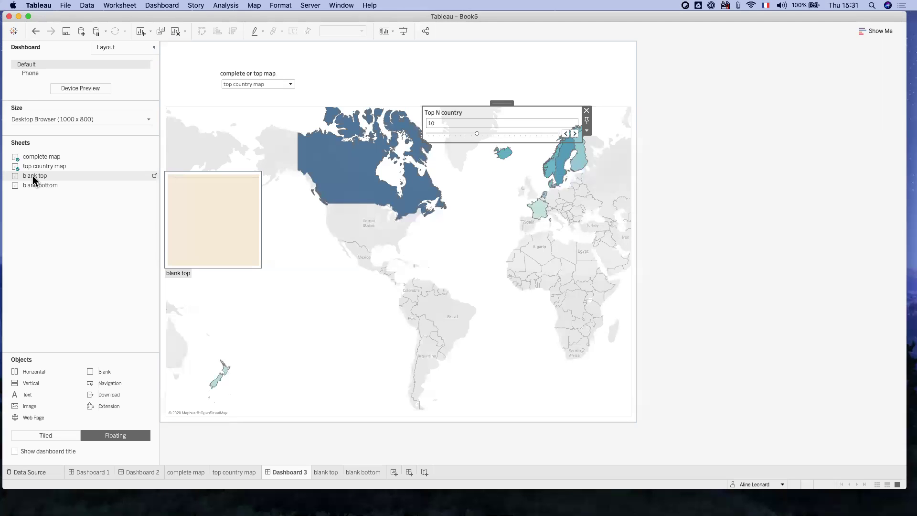
Place the blank top sheet as tiled above Top N country in the vertical container and the blank bottom sheet below it.
mouse_move(33, 179)
left_mouse_down()
mouse_move(434, 158)
mouse_move(42, 170)
left_mouse_up()
left_click(45, 435)
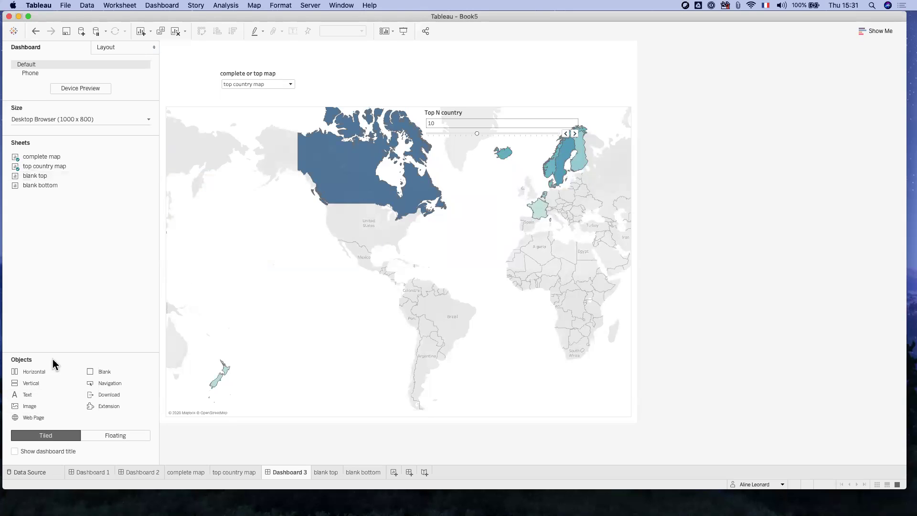
left_click_drag(33, 177, 506, 127)
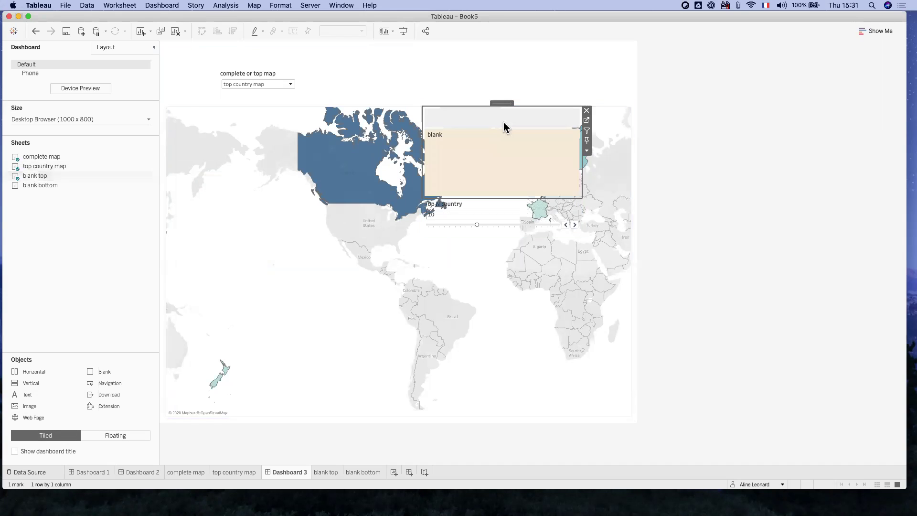
mouse_move(53, 183)
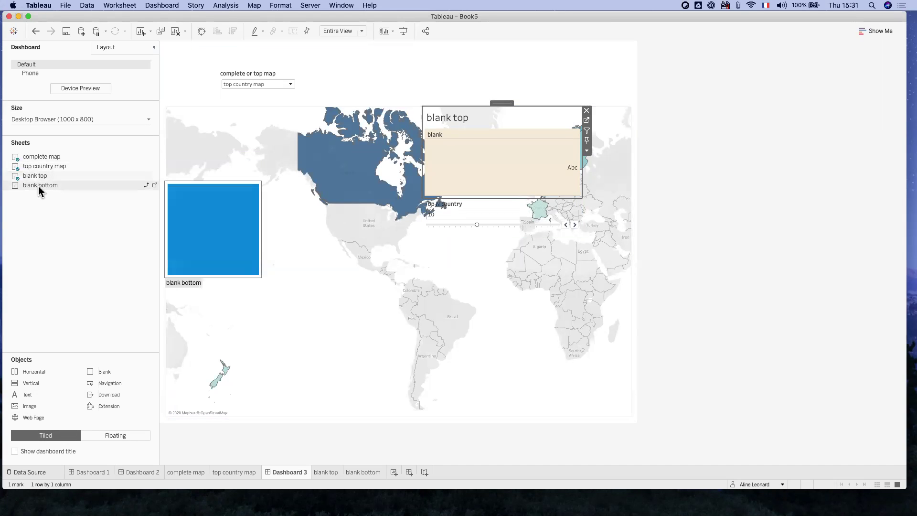
left_click_drag(69, 187, 473, 225)
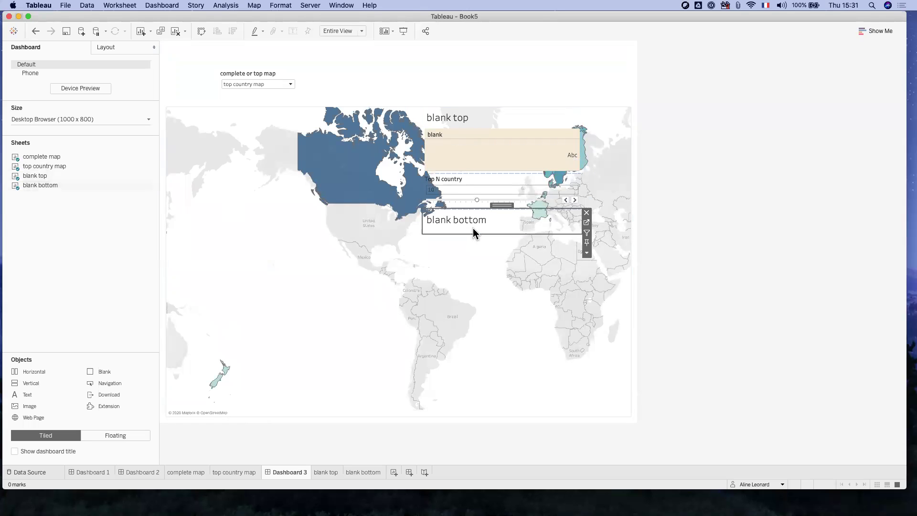
Hide the titles of the blank bottom and blank top sheets in the vertical container.
right_click(456, 225)
left_click(471, 242)
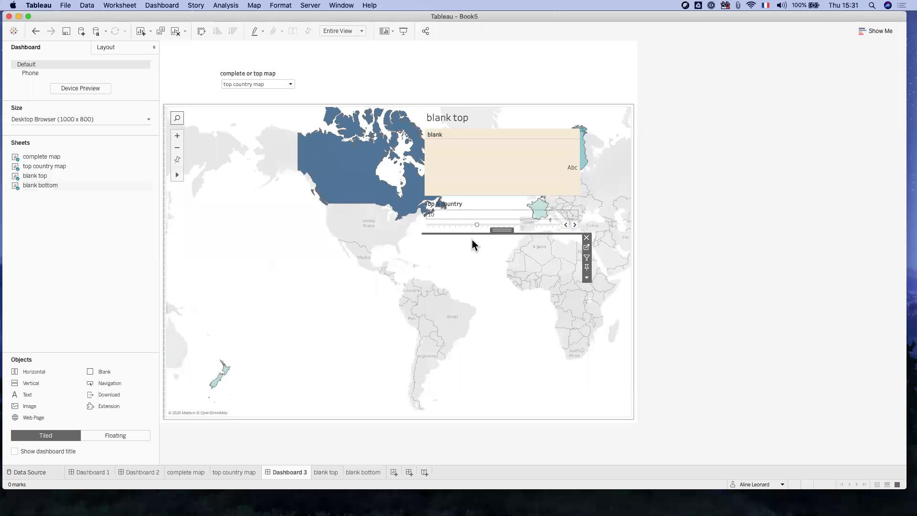
right_click(446, 118)
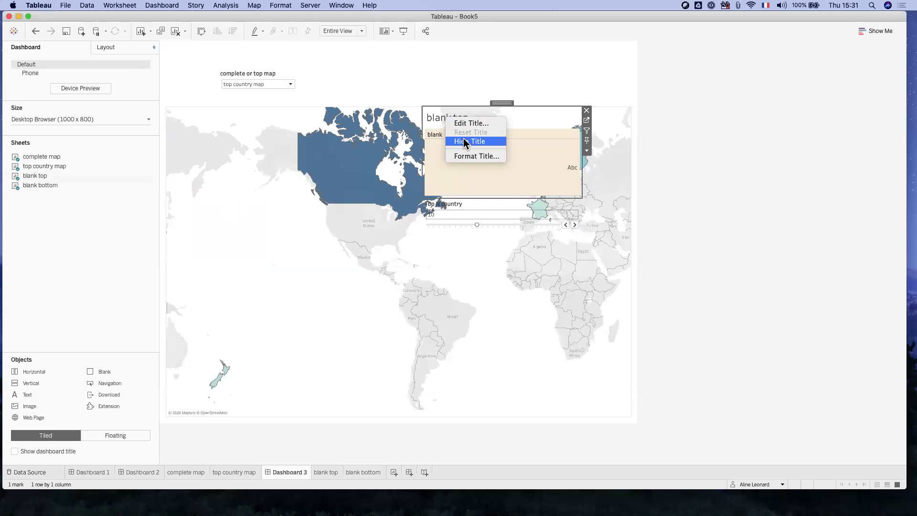
left_click(464, 141)
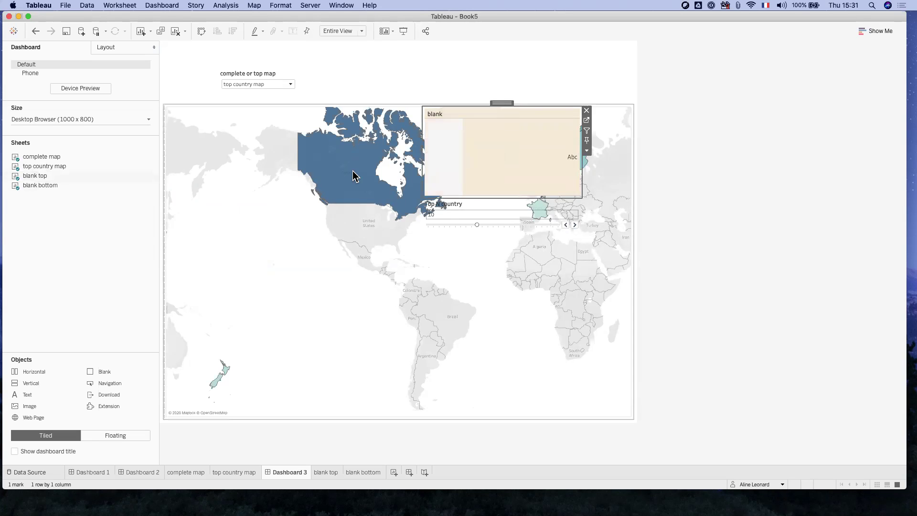
Set the complete or top map parameter to complete map to test the rebuilt container's sheet swapping.
left_click(296, 76)
left_click(231, 82)
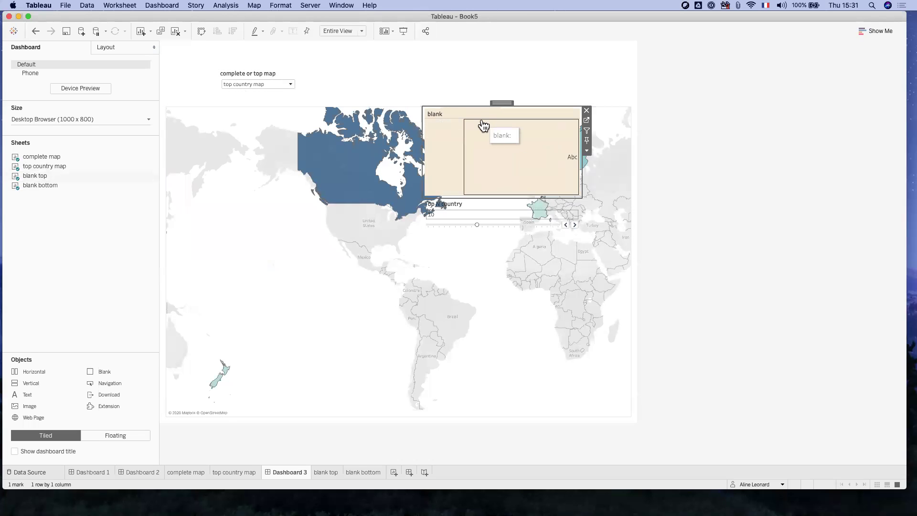
left_click(254, 85)
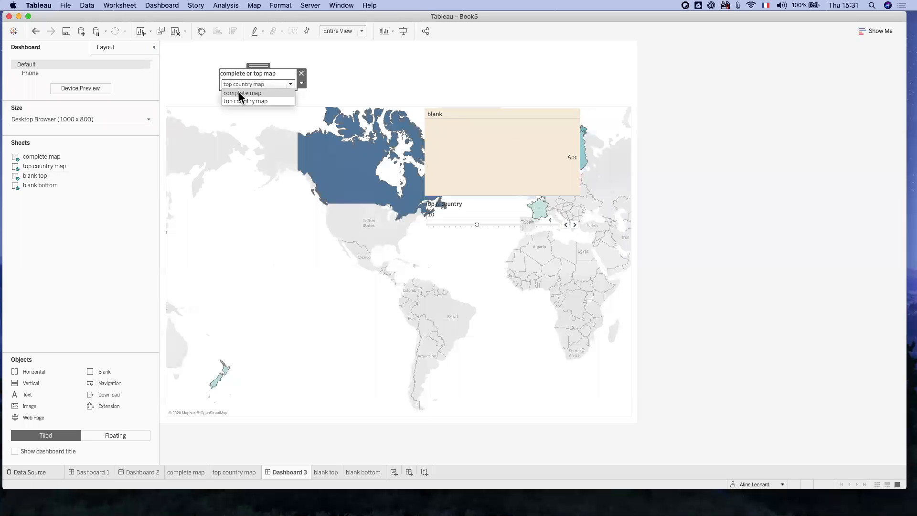
left_click(240, 94)
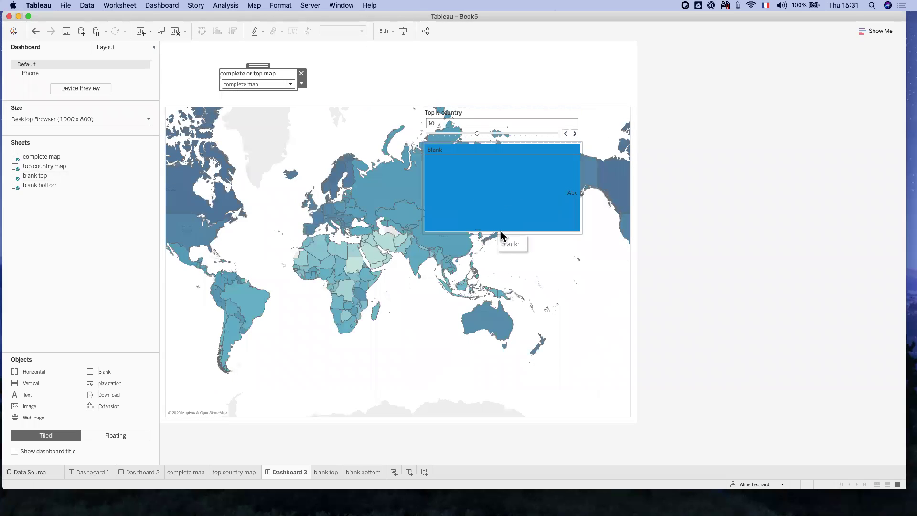